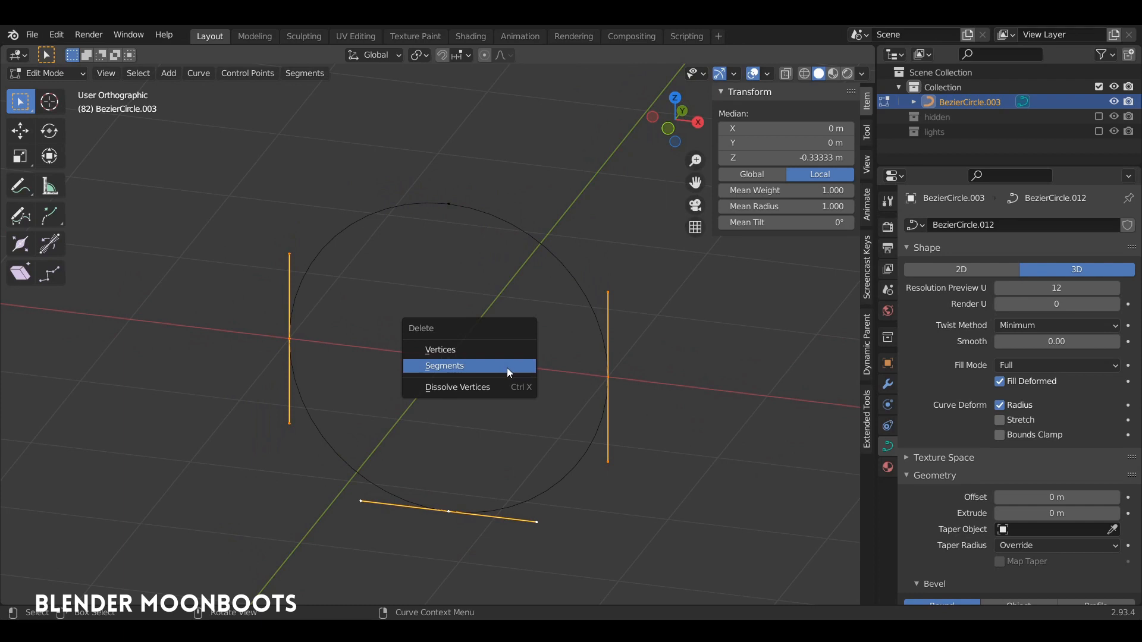
Delete the segments of the circle's lower half and rotate the right end point's handles by 45° in the front view.
{"action": "left_click", "coordinate": [498, 370]}
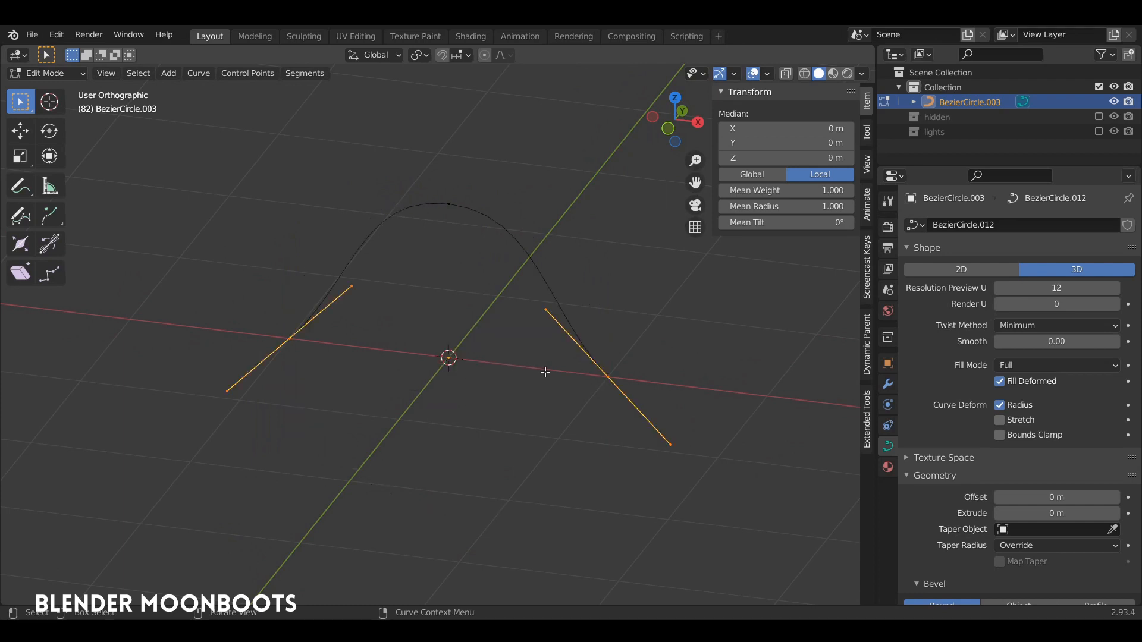
{"action": "left_click", "coordinate": [603, 374]}
{"action": "key", "text": "KP_1"}
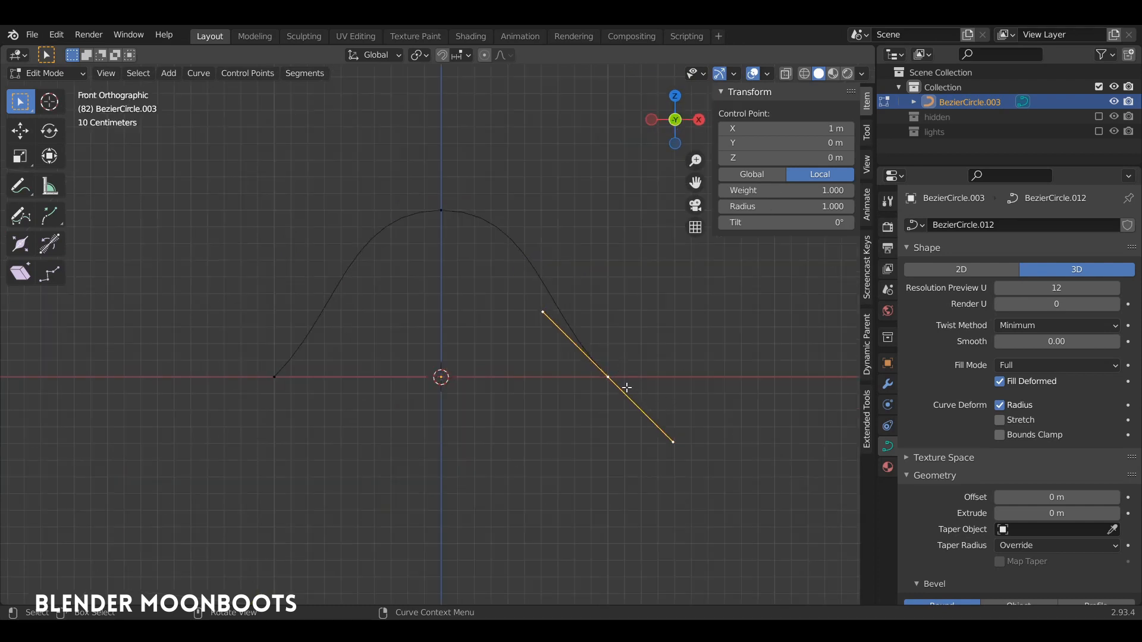
{"action": "type", "text": "r45"}
{"action": "key", "text": "Return"}
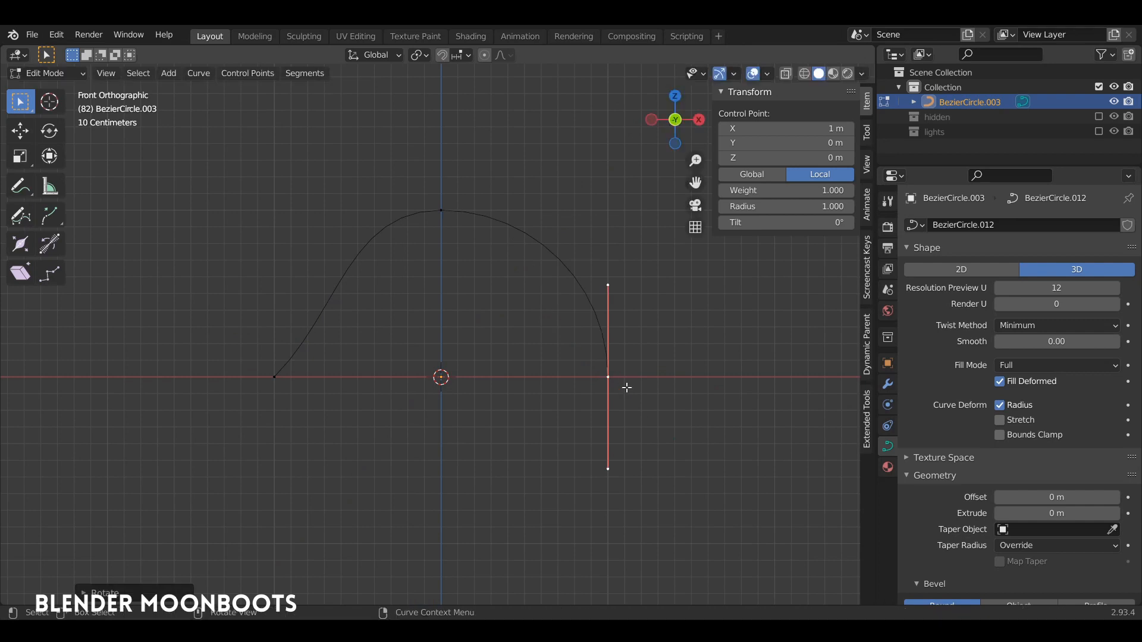
Rotate the left end point's handles by -45° to form a half circle and leave Edit Mode.
{"action": "left_click", "coordinate": [272, 381]}
{"action": "type", "text": "r"}
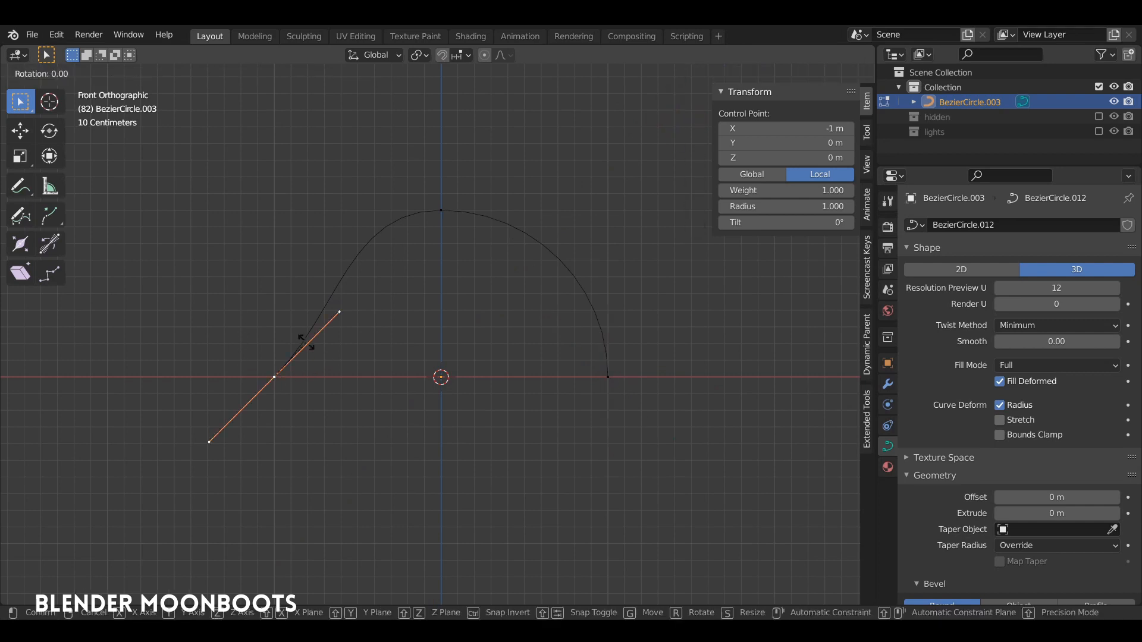
{"action": "type", "text": "45-"}
{"action": "key", "text": "Return"}
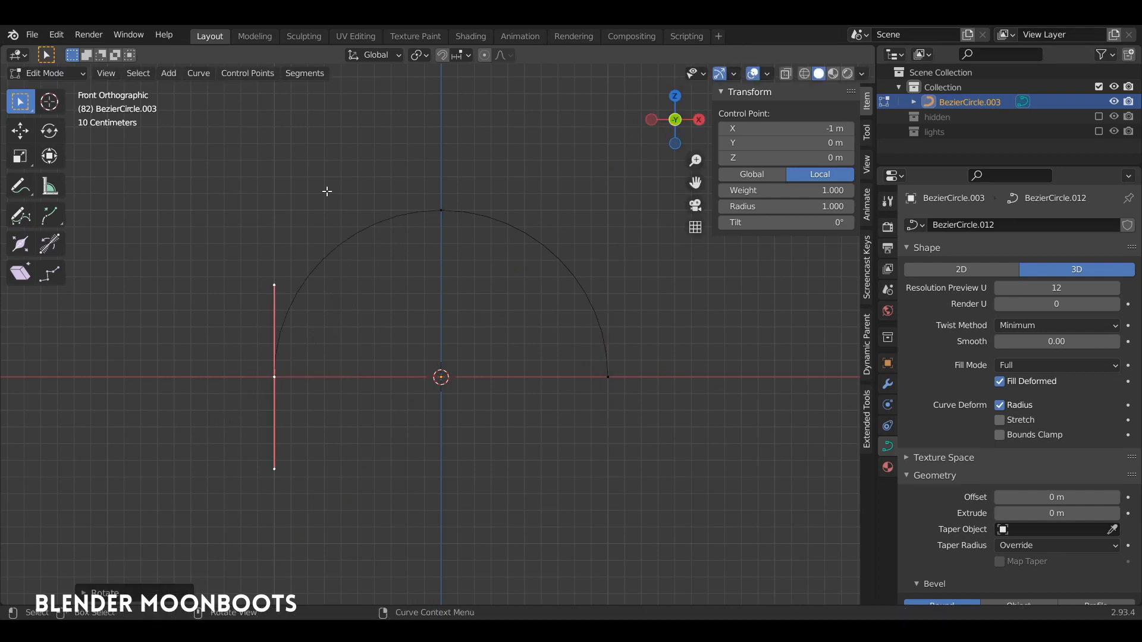
{"action": "key", "text": "Tab"}
Add a Bezier circle at the origin and scale it down in Edit Mode to about 0.236 m across.
{"action": "middle_click_drag", "start_coordinate": [326, 191], "coordinate": [568, 319]}
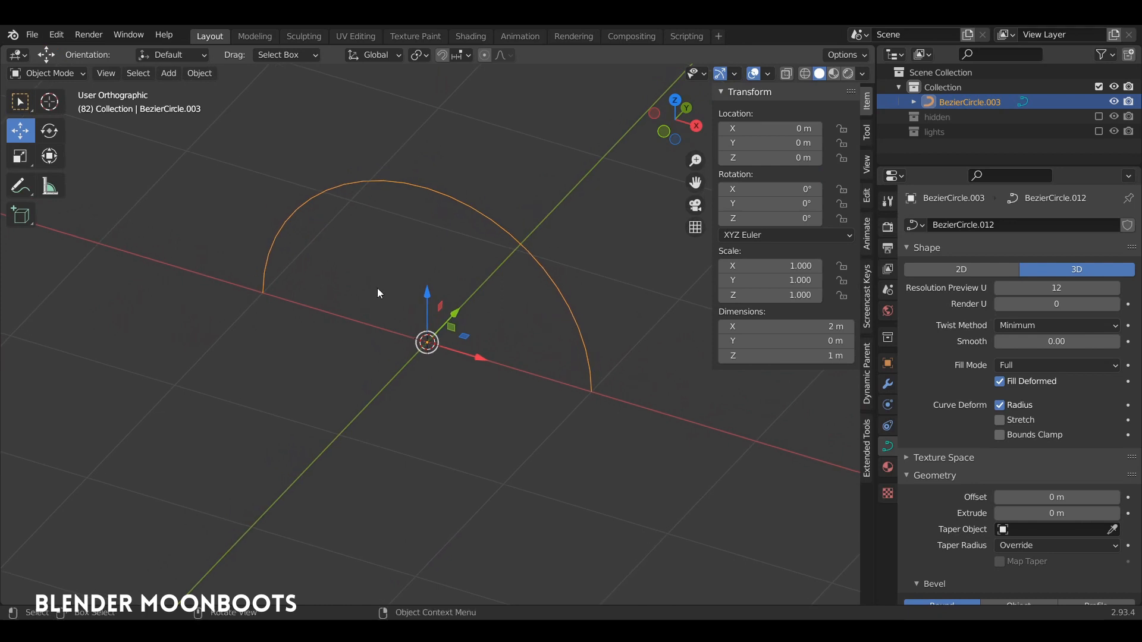
{"action": "key", "text": "shift+a"}
{"action": "mouse_move", "coordinate": [382, 322]}
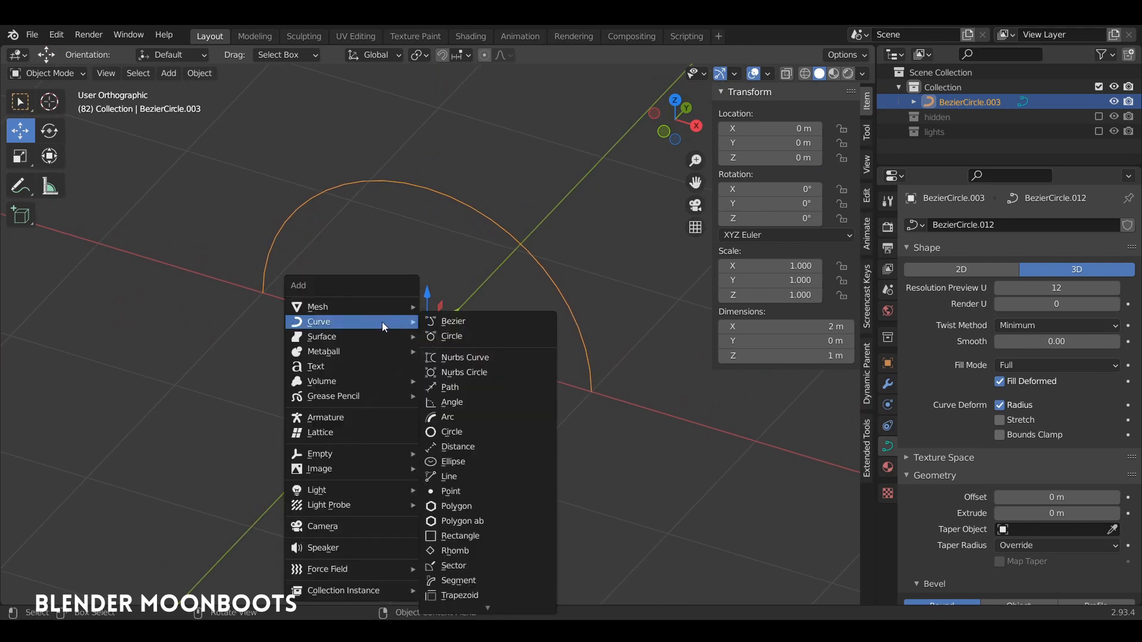
{"action": "left_click", "coordinate": [470, 337]}
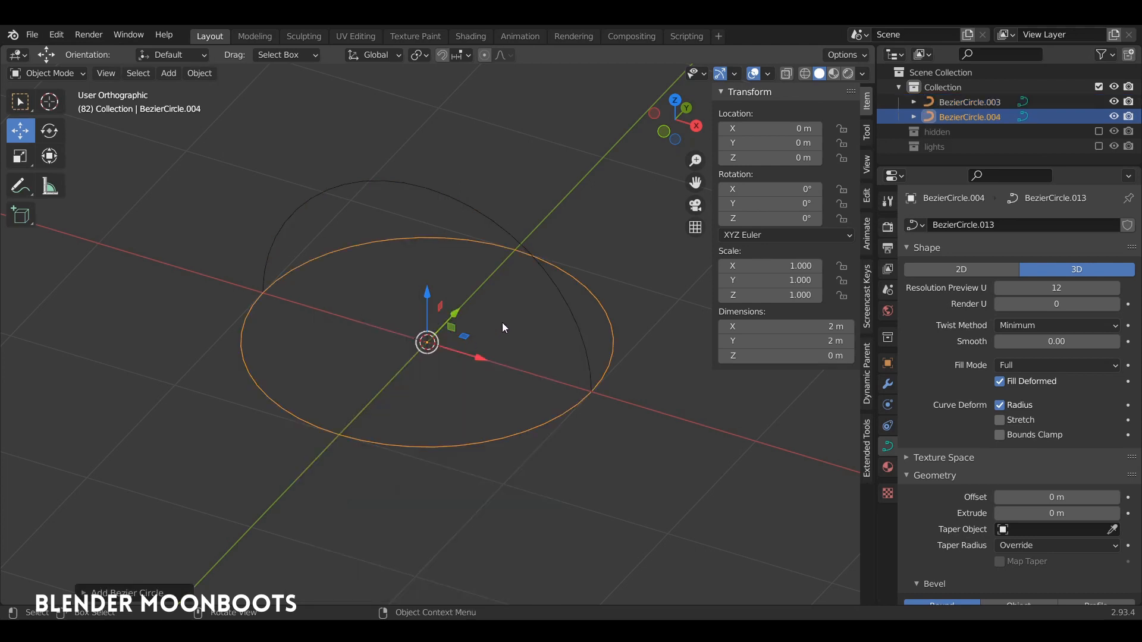
{"action": "key", "text": "Tab"}
{"action": "key", "text": "s"}
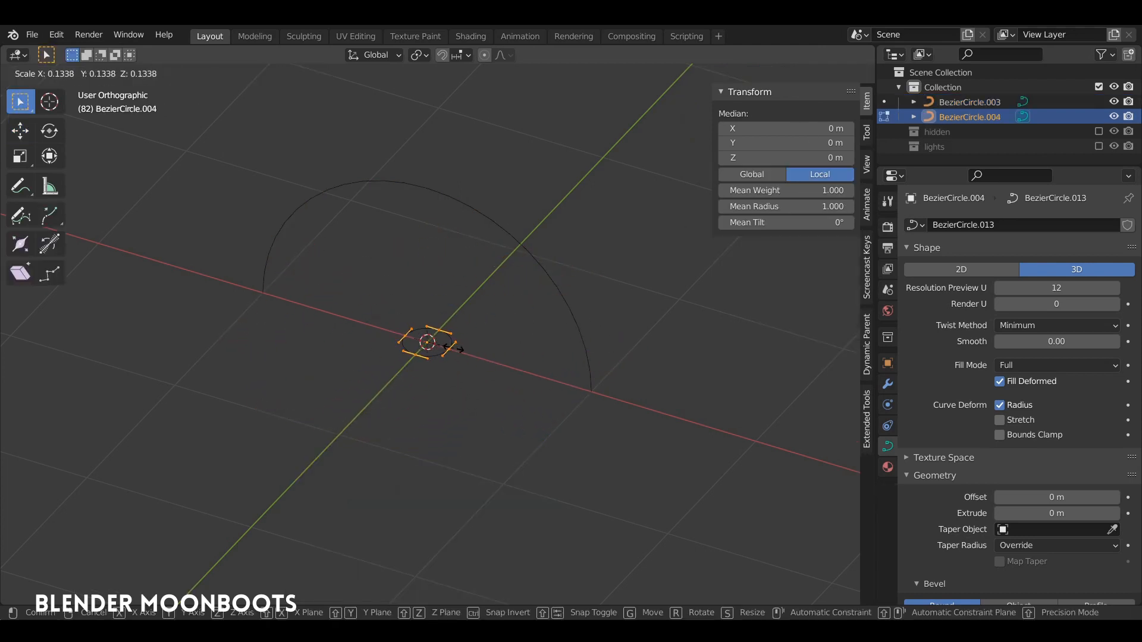
{"action": "left_click", "coordinate": [450, 349]}
{"action": "key", "text": "Tab"}
Move the small circle object along the Y axis to about -0.67 m, in front of the arch.
{"action": "middle_click_drag", "start_coordinate": [445, 325], "coordinate": [433, 320]}
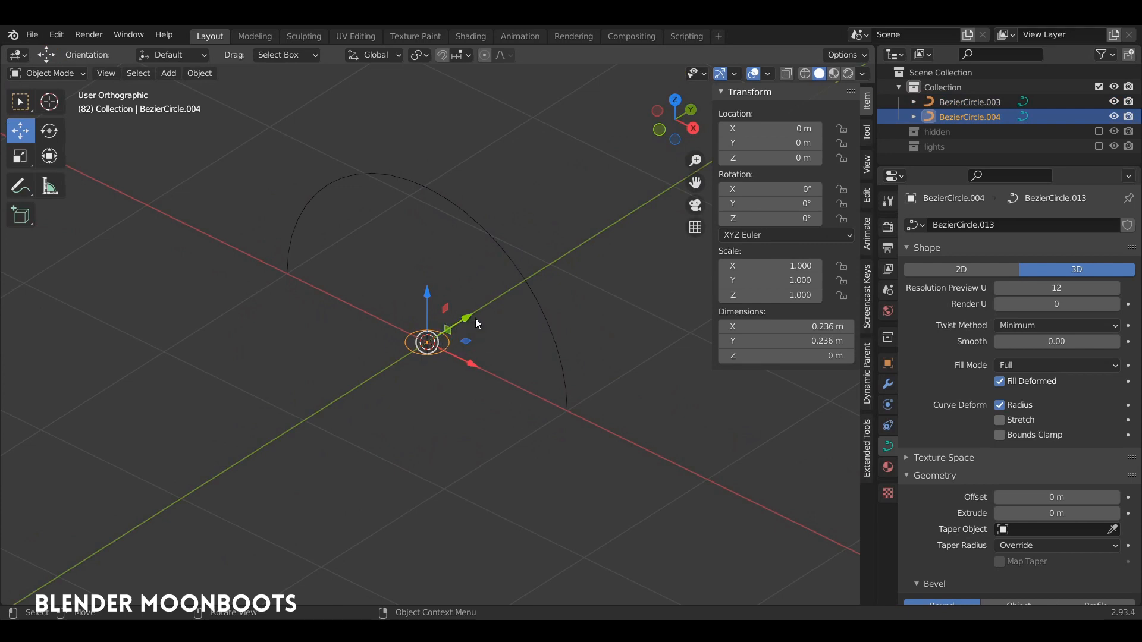
{"action": "key", "text": "shift+space"}
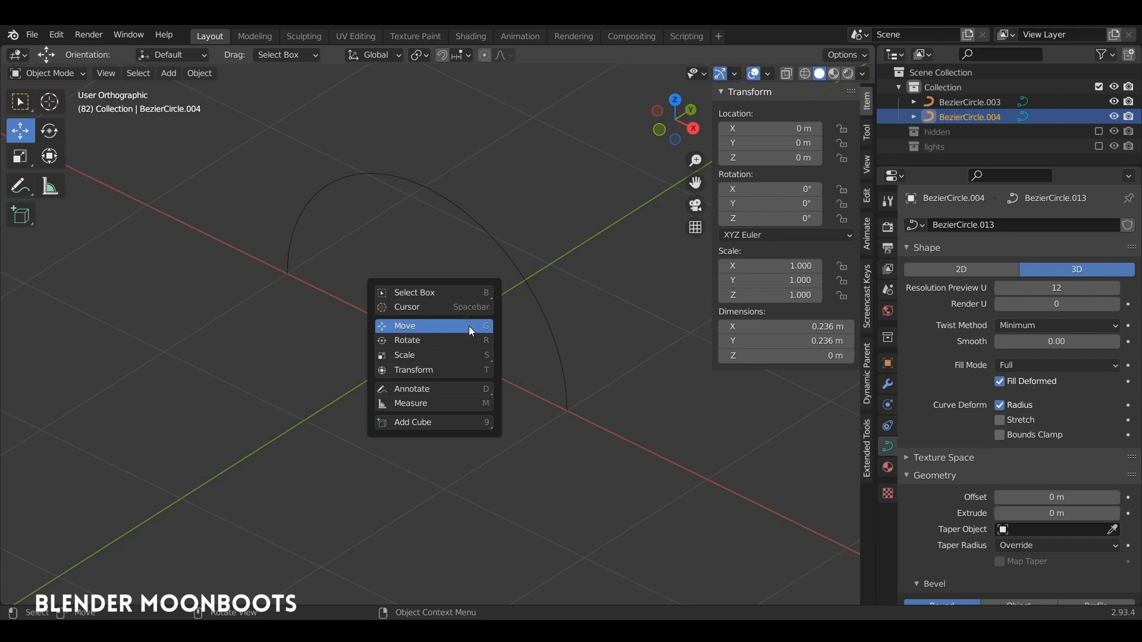
{"action": "left_click", "coordinate": [419, 327]}
{"action": "left_click_drag", "start_coordinate": [465, 319], "coordinate": [392, 368]}
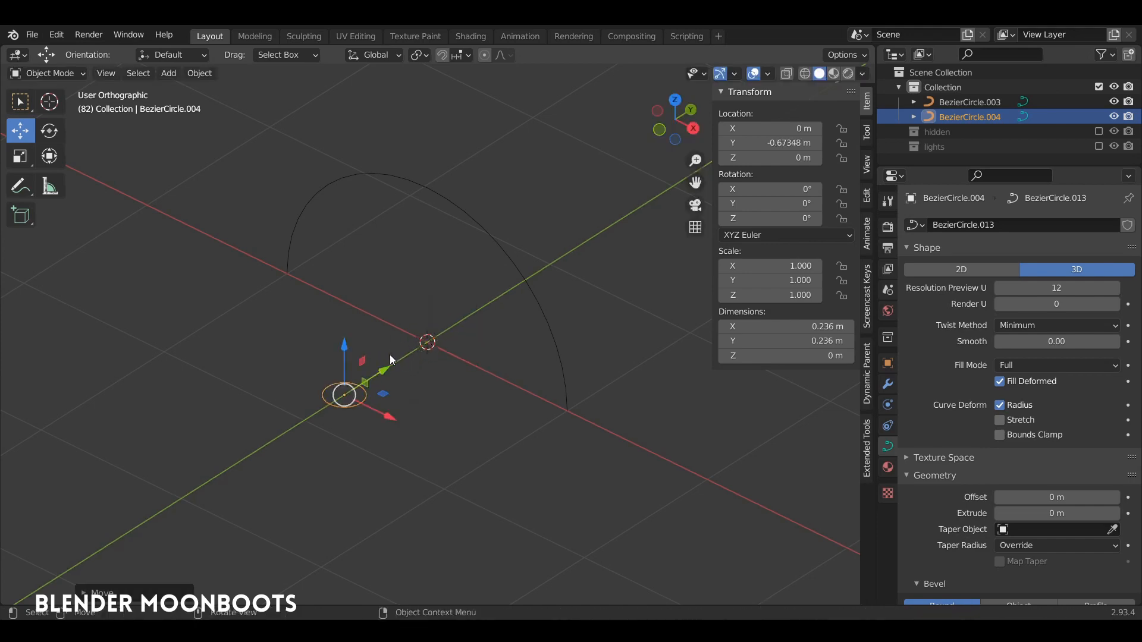
In Edit Mode and top view, duplicate the circle at under half size and place the copy on its lower-left edge.
{"action": "key", "text": "KP_7"}
{"action": "middle_click_drag", "start_coordinate": [411, 373], "coordinate": [529, 365], "text": "shift"}
{"action": "middle_click_drag", "start_coordinate": [529, 365], "coordinate": [514, 305], "text": "ctrl"}
{"action": "middle_click_drag", "start_coordinate": [510, 342], "coordinate": [465, 310], "text": "shift"}
{"action": "key", "text": "Tab"}
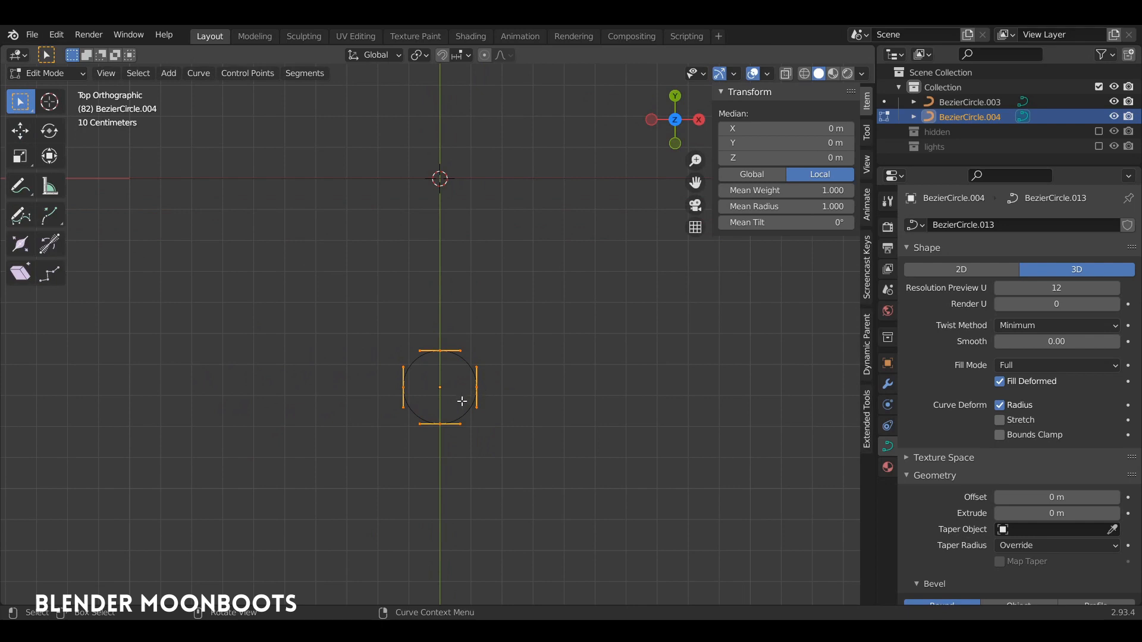
{"action": "key", "text": "shift+d"}
{"action": "left_click", "coordinate": [512, 359]}
{"action": "key", "text": "s"}
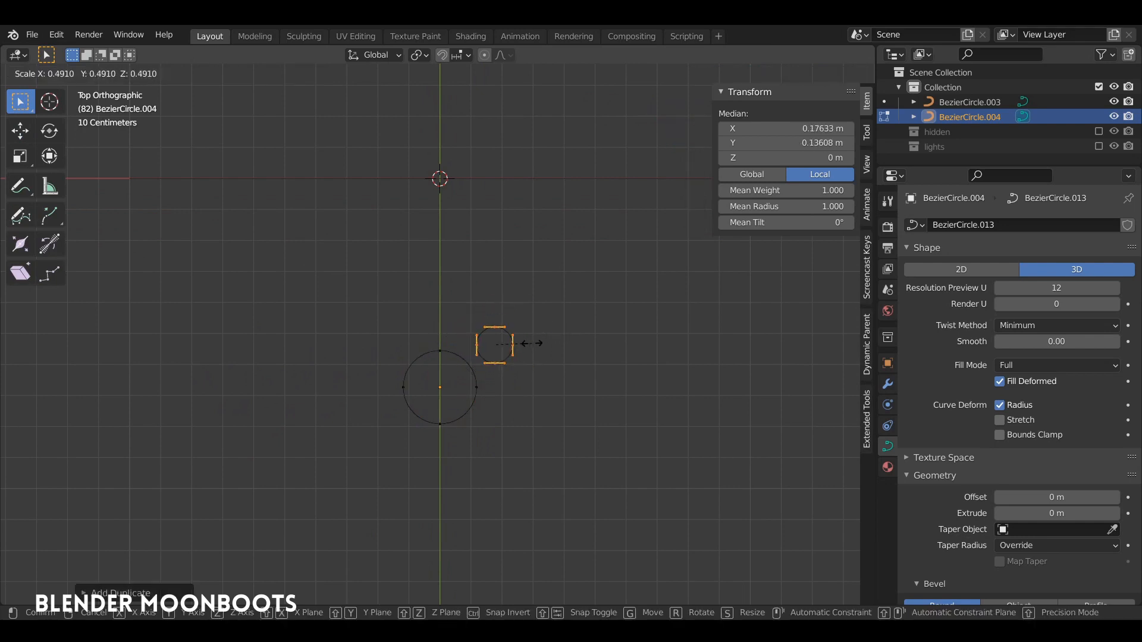
{"action": "left_click", "coordinate": [526, 347]}
{"action": "key", "text": "g"}
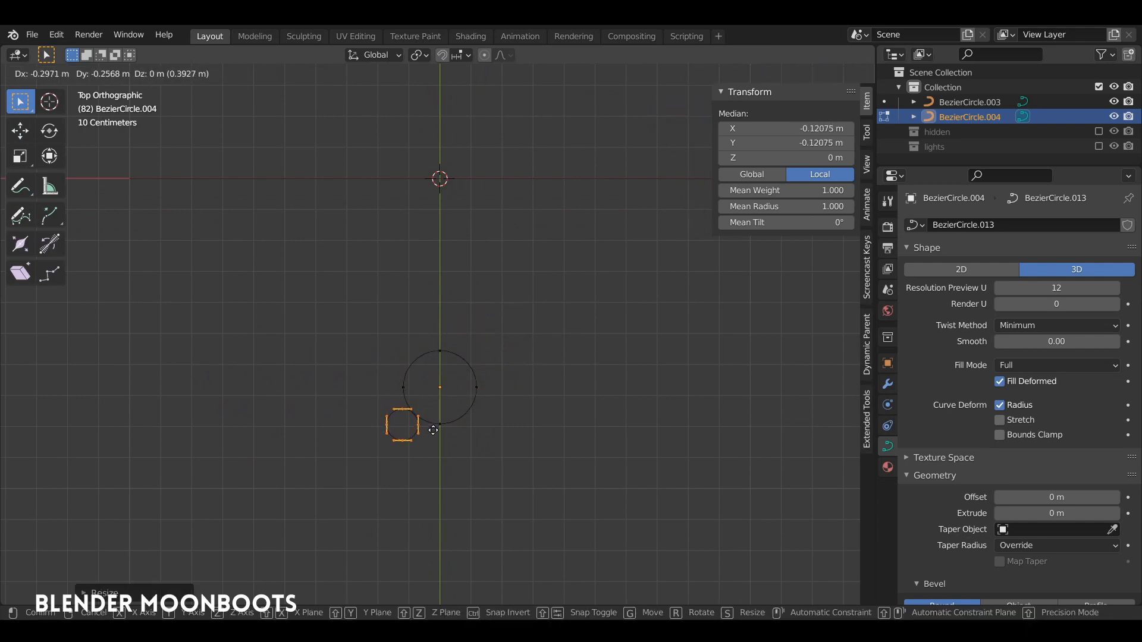
{"action": "left_click", "coordinate": [431, 434]}
Place a smaller circle copy on the main circle's lower-right edge and a larger copy on its upper-right edge.
{"action": "key", "text": "shift+d"}
{"action": "left_click", "coordinate": [512, 431]}
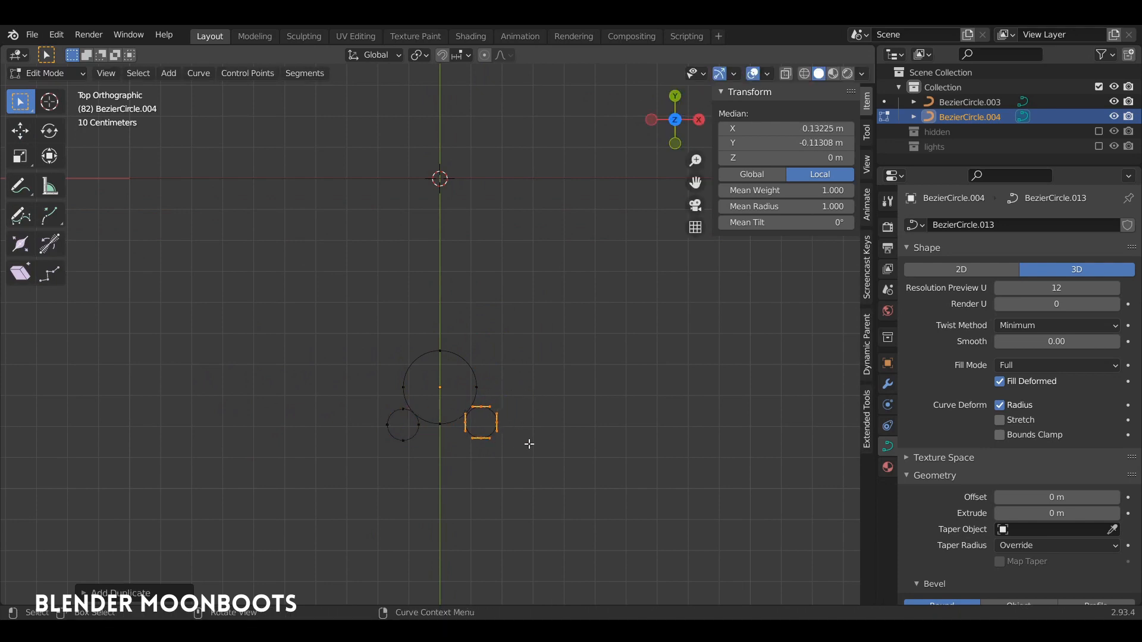
{"action": "key", "text": "s"}
{"action": "left_click", "coordinate": [499, 436]}
{"action": "key", "text": "shift+d"}
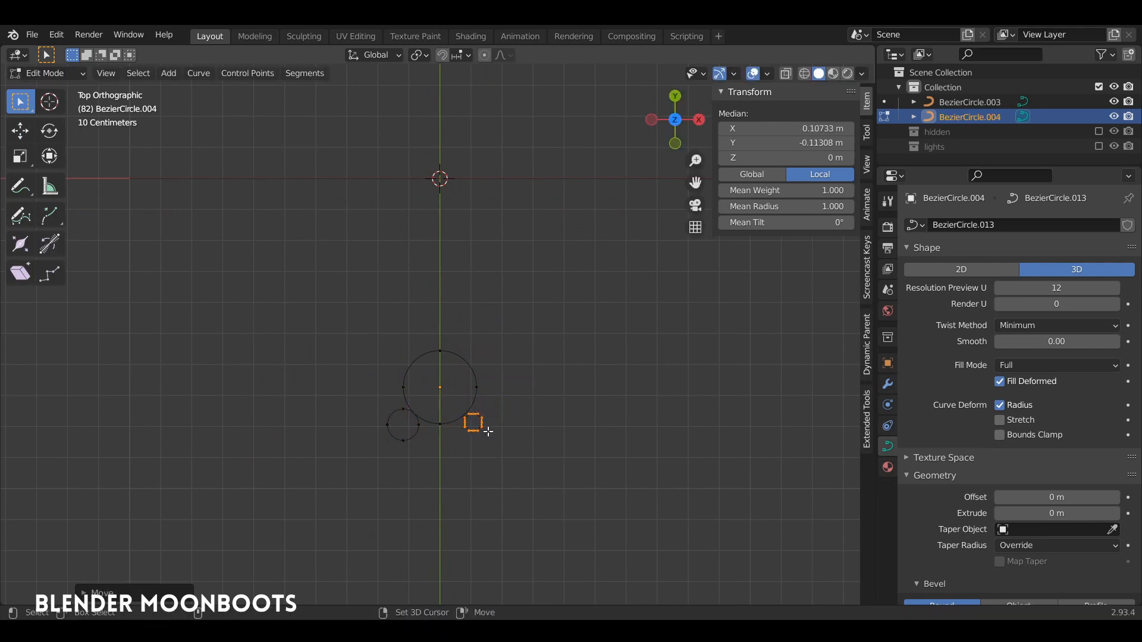
{"action": "key", "text": "s"}
{"action": "left_click", "coordinate": [521, 355]}
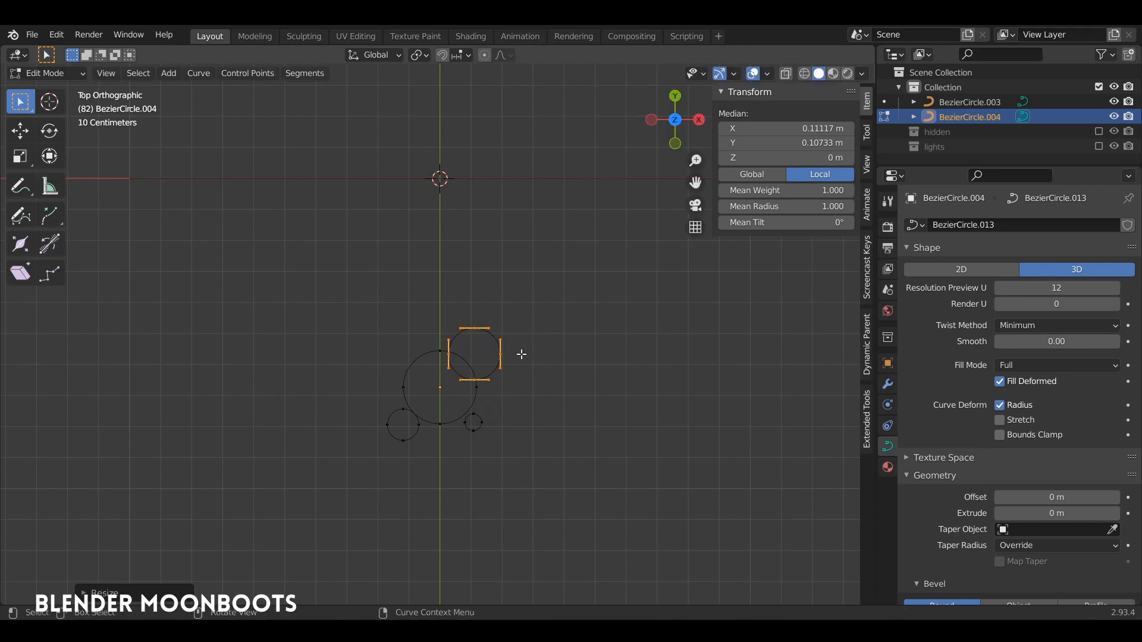
Duplicate the upper-right circle onto the main circle's upper-left edge and scale the copy to about half size.
{"action": "key", "text": "g"}
{"action": "left_click", "coordinate": [433, 350]}
{"action": "key", "text": "s"}
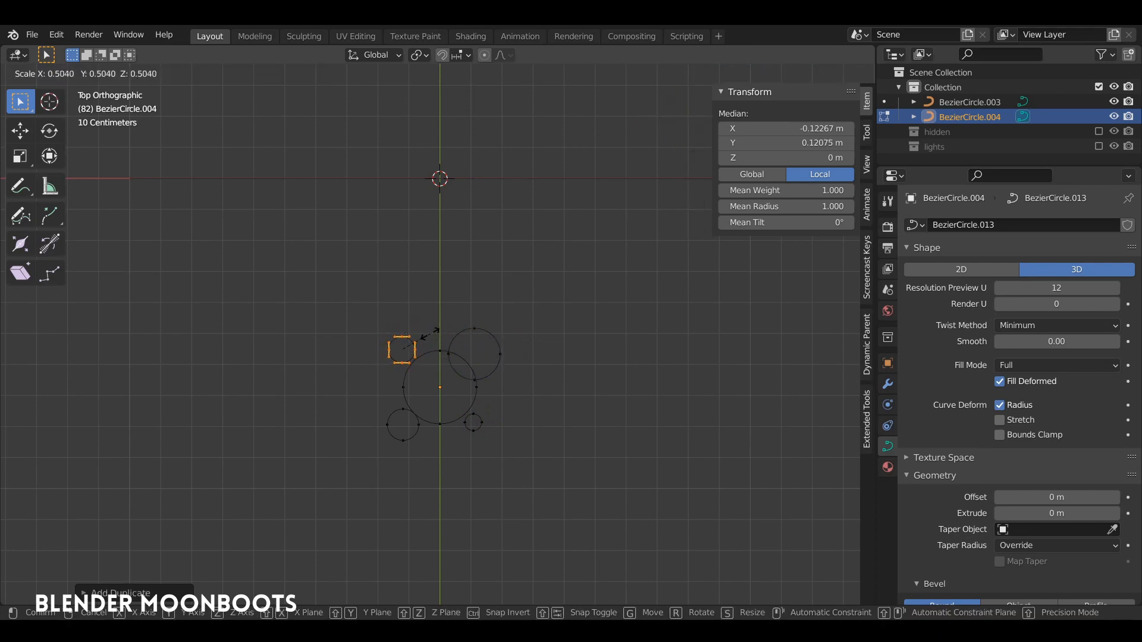
{"action": "left_click", "coordinate": [428, 334]}
{"action": "key", "text": "g"}
{"action": "left_click", "coordinate": [427, 353]}
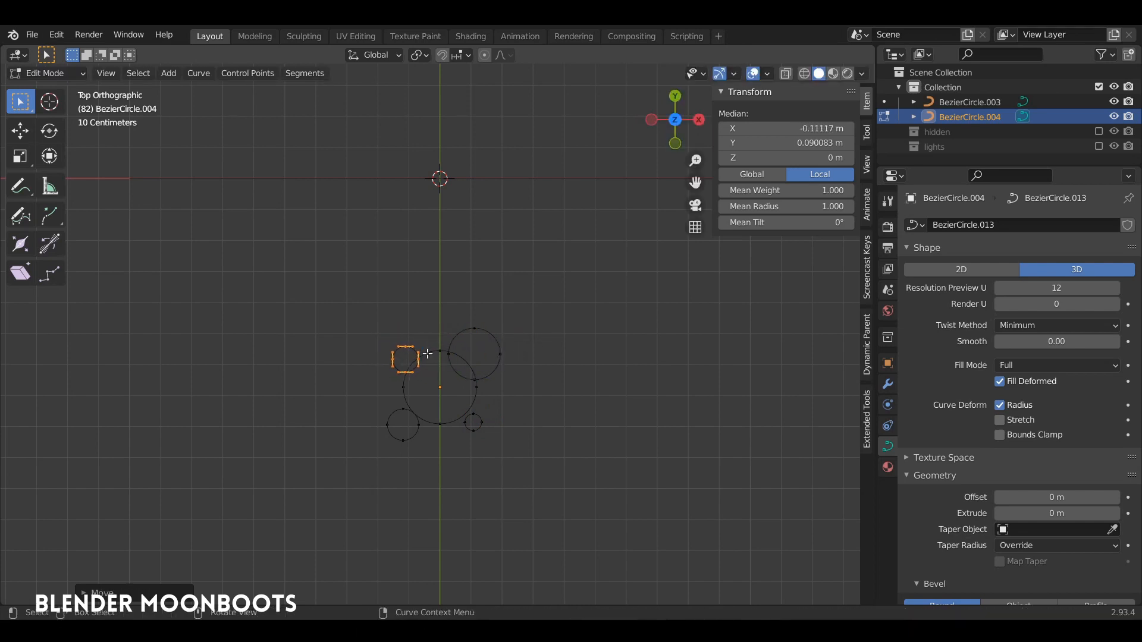
Add a small circle copy at the top of the main circle and an enlarged copy on its right edge.
{"action": "key", "text": "shift+d"}
{"action": "left_click", "coordinate": [456, 338]}
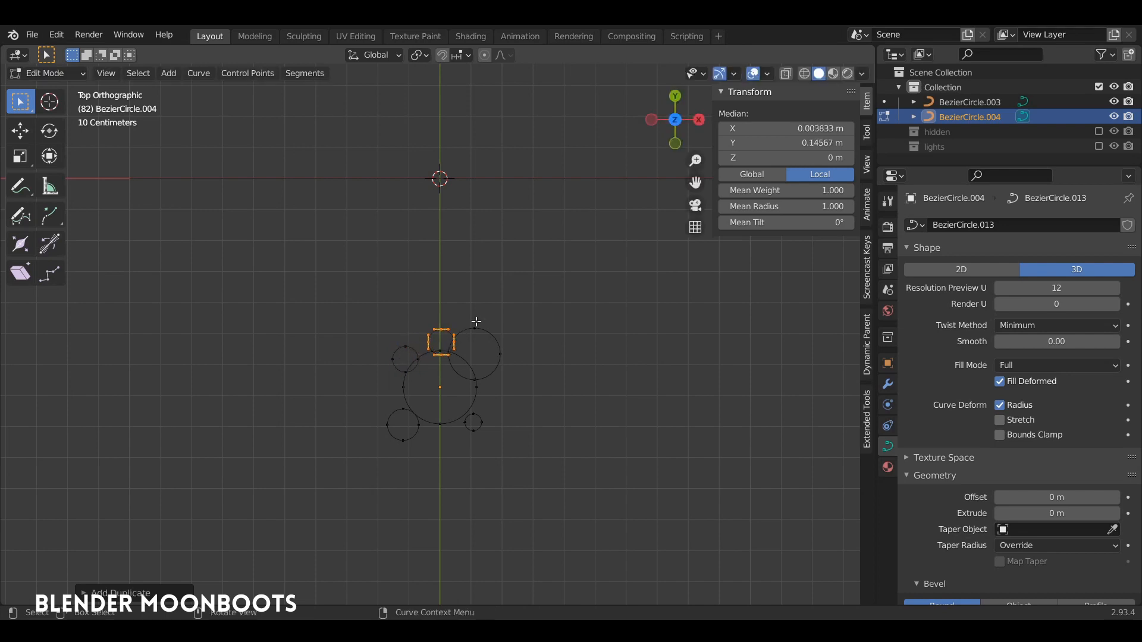
{"action": "key", "text": "s"}
{"action": "left_click", "coordinate": [467, 328]}
{"action": "key", "text": "shift+d"}
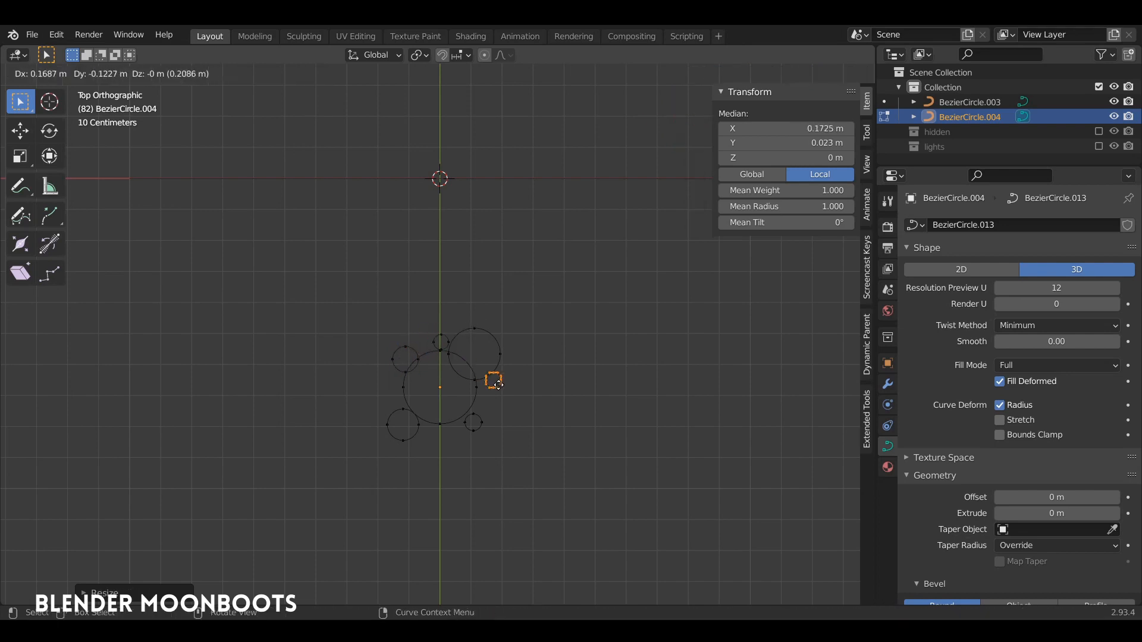
{"action": "key", "text": "s"}
{"action": "key", "text": "g"}
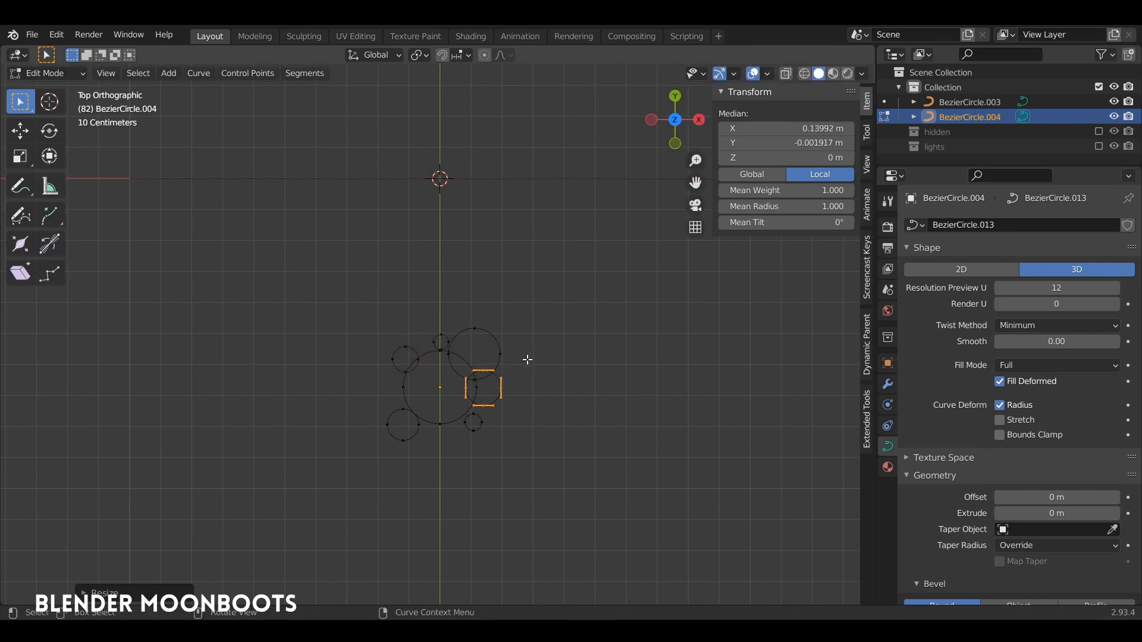
{"action": "left_click", "coordinate": [520, 379]}
Leave Edit Mode and set the half-circle curve's bevel to Object, using the multi-circle profile BezierCircle.004.
{"action": "middle_click_drag", "start_coordinate": [526, 394], "coordinate": [559, 294]}
{"action": "key", "text": "Tab"}
{"action": "left_click", "coordinate": [559, 295]}
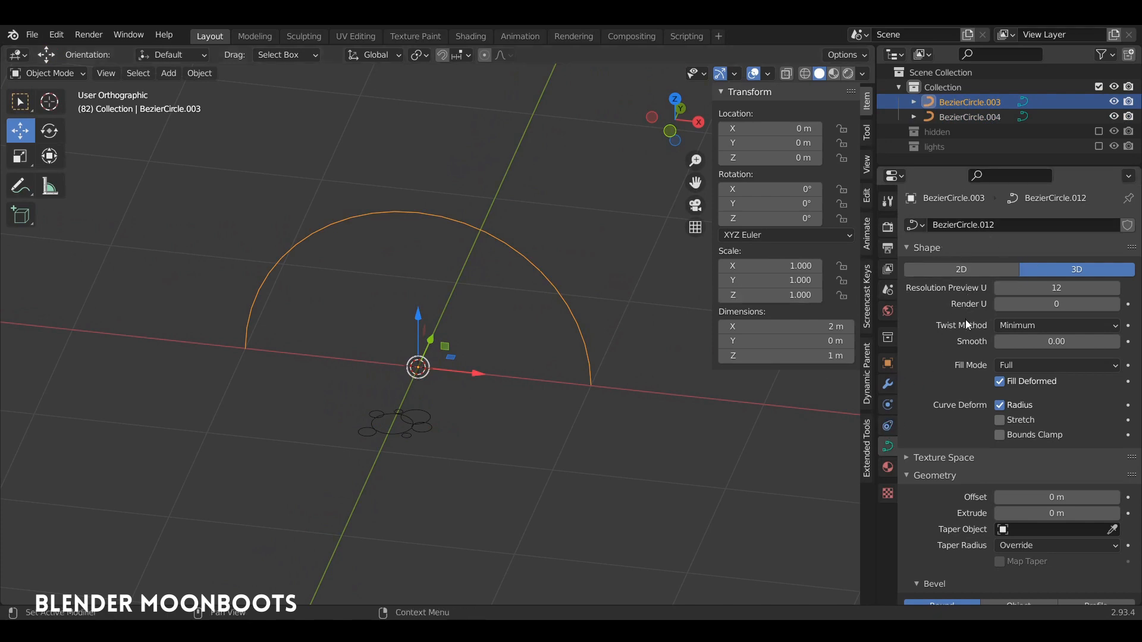
{"action": "scroll", "coordinate": [965, 321], "scroll_direction": "down", "scroll_amount": 6}
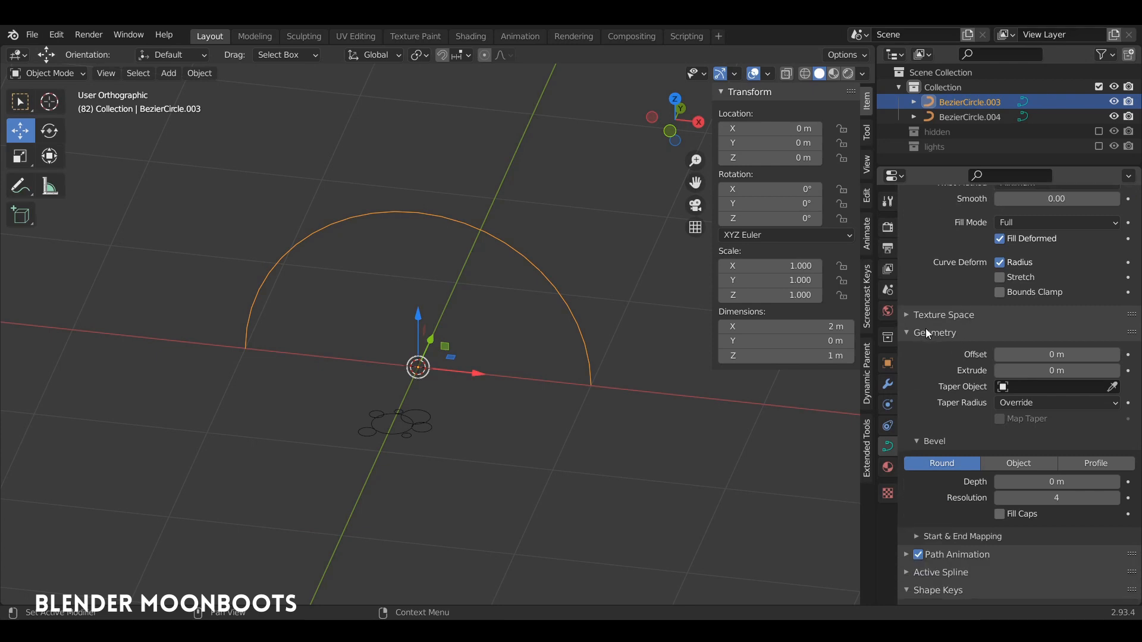
{"action": "scroll", "coordinate": [954, 401], "scroll_direction": "down", "scroll_amount": 1}
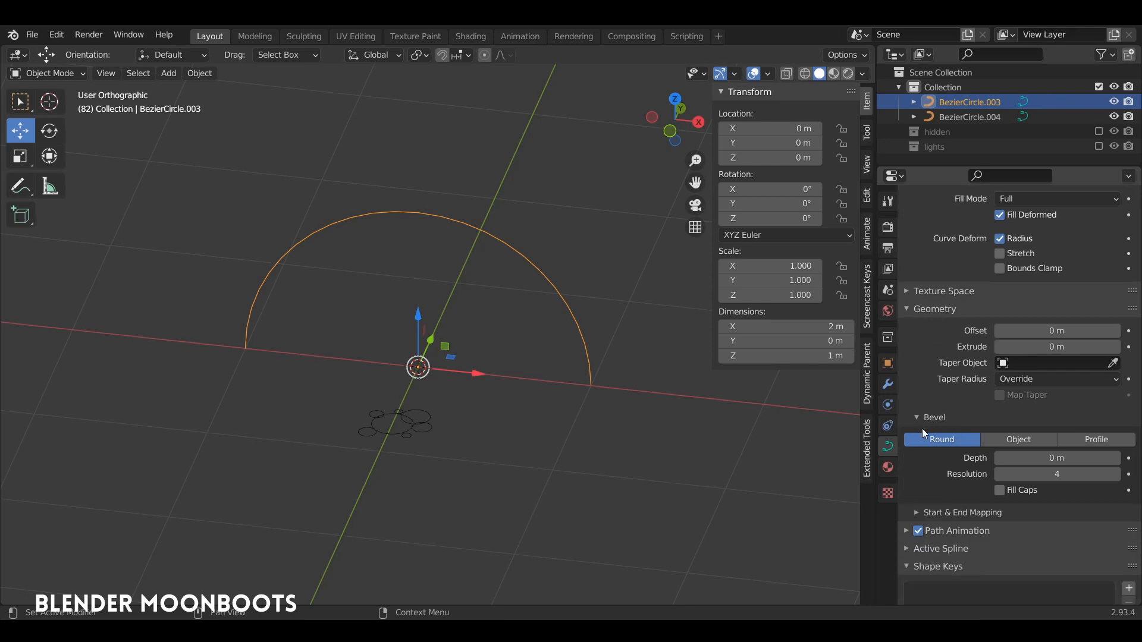
{"action": "left_click", "coordinate": [1015, 441]}
{"action": "left_click", "coordinate": [1112, 457]}
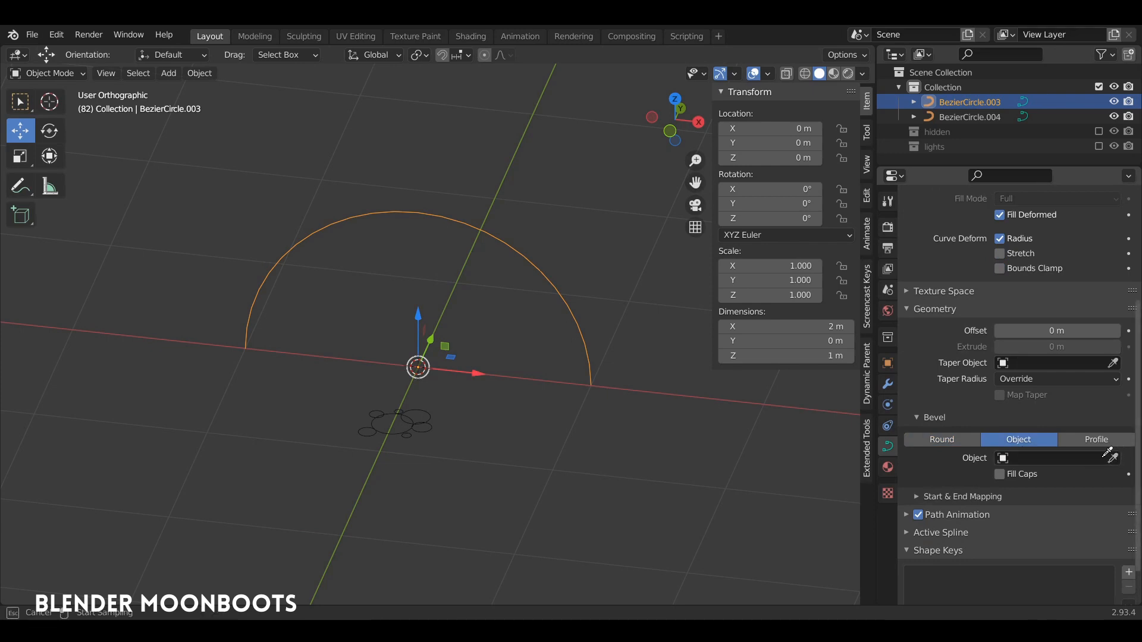
{"action": "left_click", "coordinate": [410, 421]}
Slightly enlarge the circle on the profile's right edge in Edit Mode and deselect it.
{"action": "middle_click_drag", "start_coordinate": [447, 410], "coordinate": [570, 401]}
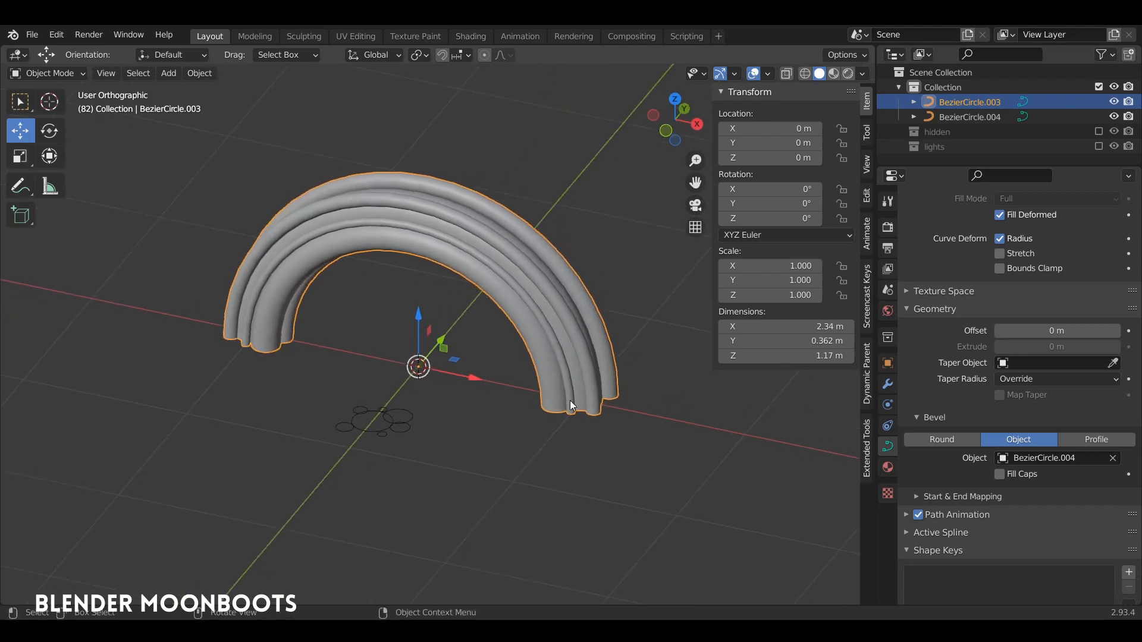
{"action": "middle_click_drag", "start_coordinate": [330, 258], "coordinate": [507, 266]}
{"action": "middle_click_drag", "start_coordinate": [294, 263], "coordinate": [391, 333]}
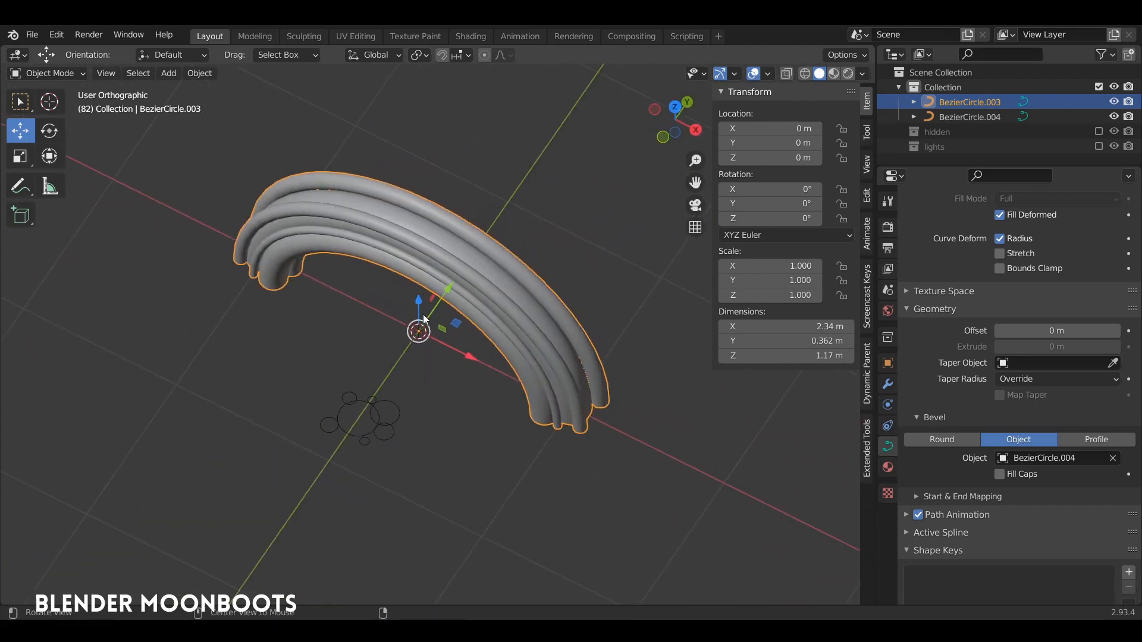
{"action": "left_click", "coordinate": [386, 426]}
{"action": "key", "text": "Tab"}
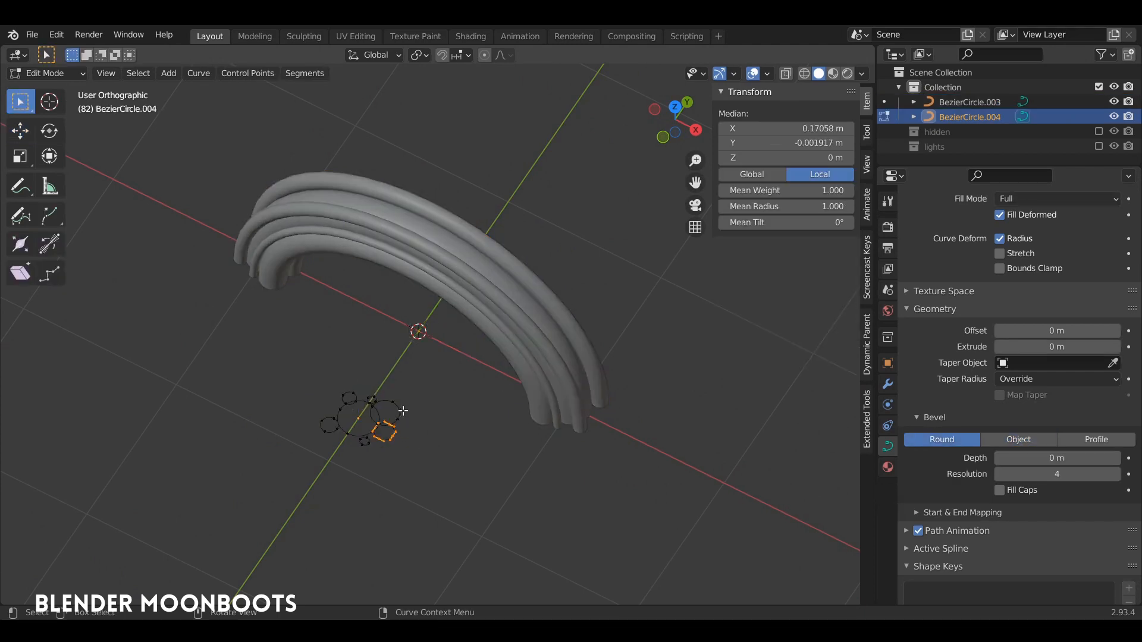
{"action": "key", "text": "s"}
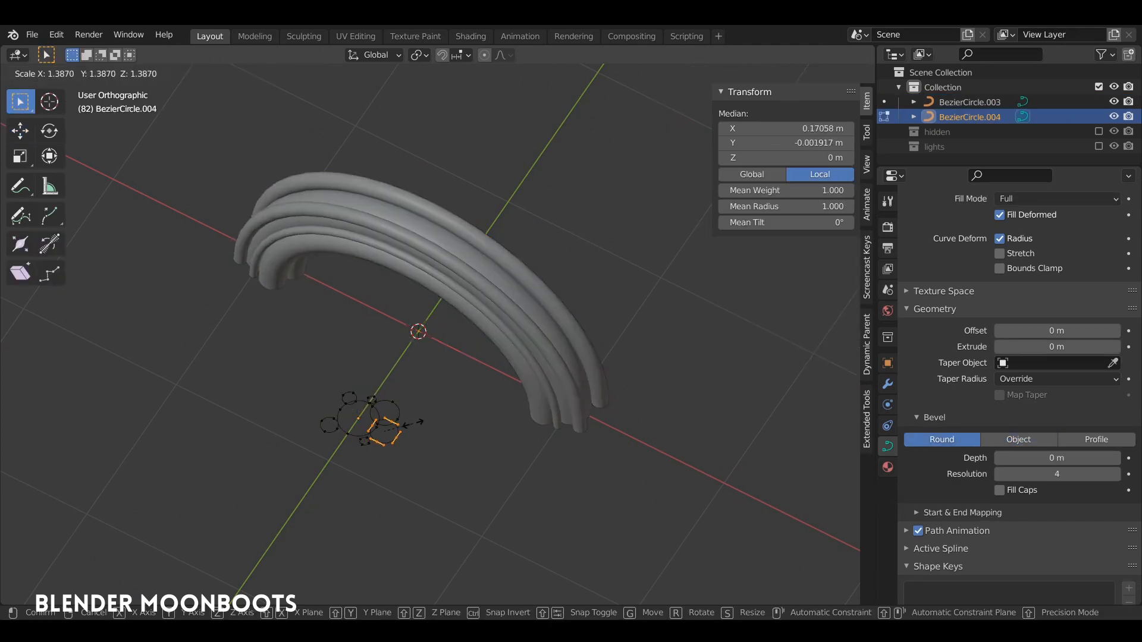
{"action": "left_click", "coordinate": [412, 424]}
{"action": "key", "text": "alt+a"}
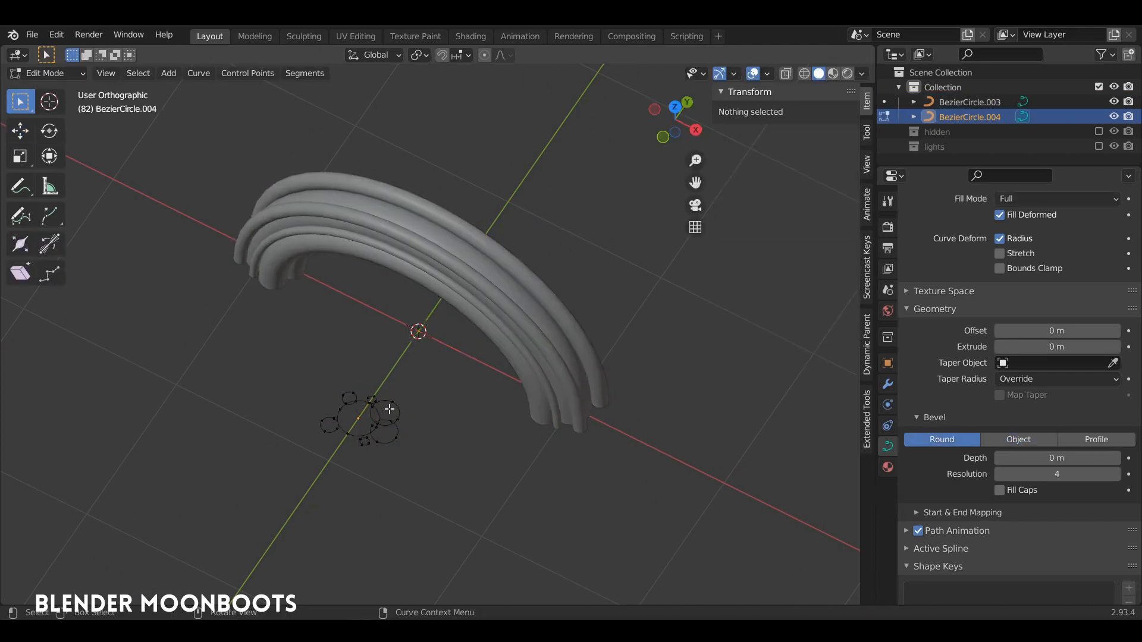
Slightly enlarge the profile's upper-right circle and return to Object Mode.
{"action": "left_click", "coordinate": [398, 404]}
{"action": "key", "text": "s"}
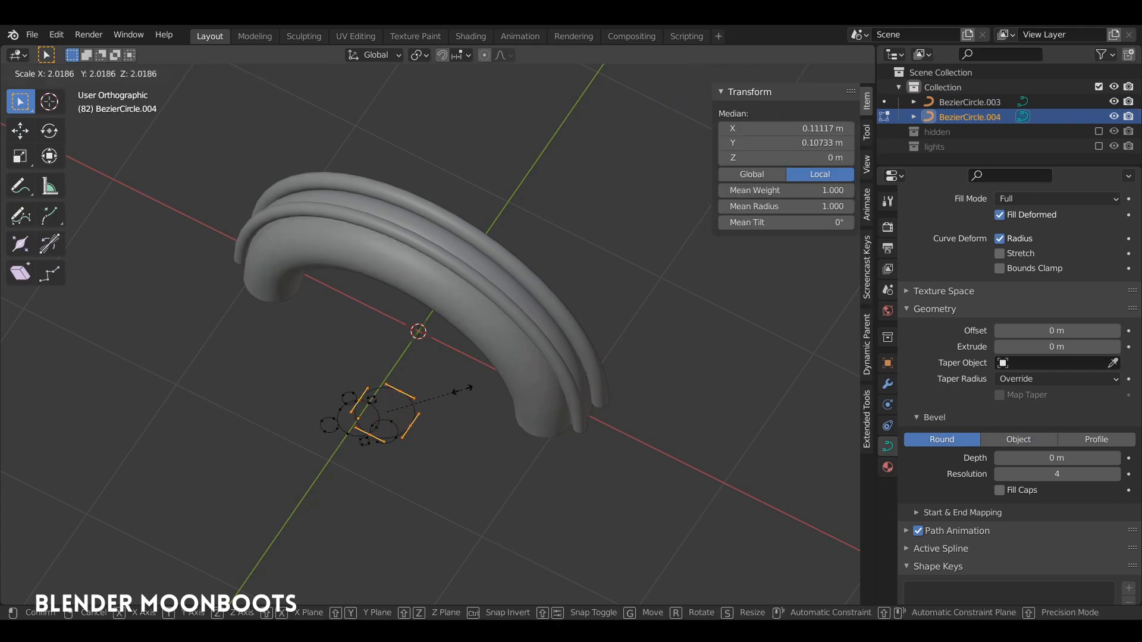
{"action": "left_click", "coordinate": [426, 405]}
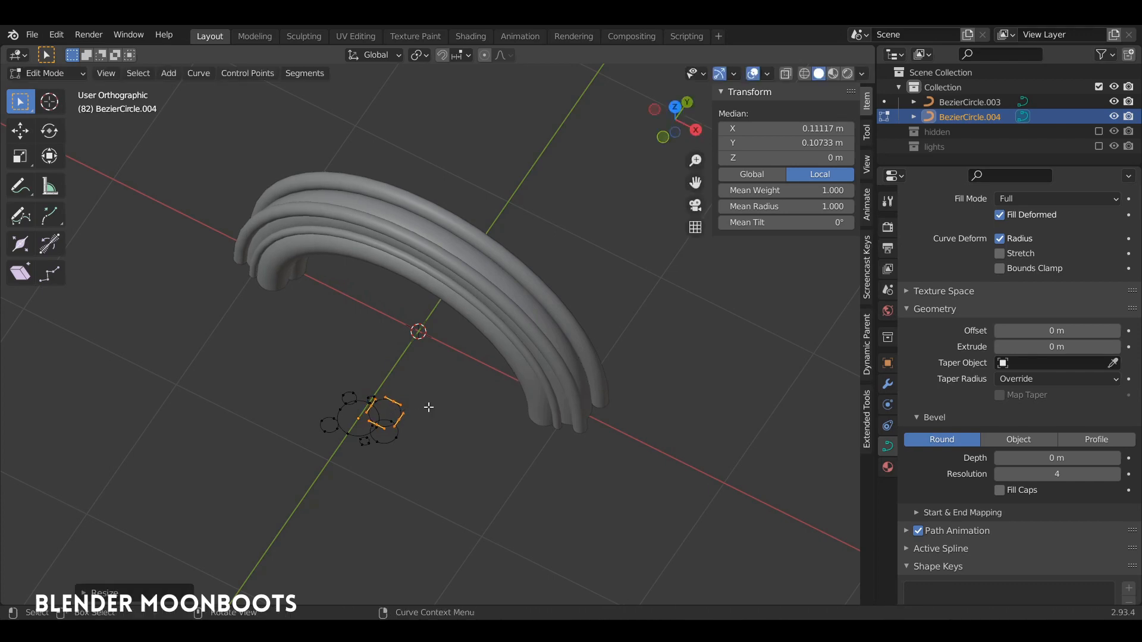
{"action": "middle_click_drag", "start_coordinate": [426, 405], "coordinate": [448, 352]}
{"action": "key", "text": "Tab"}
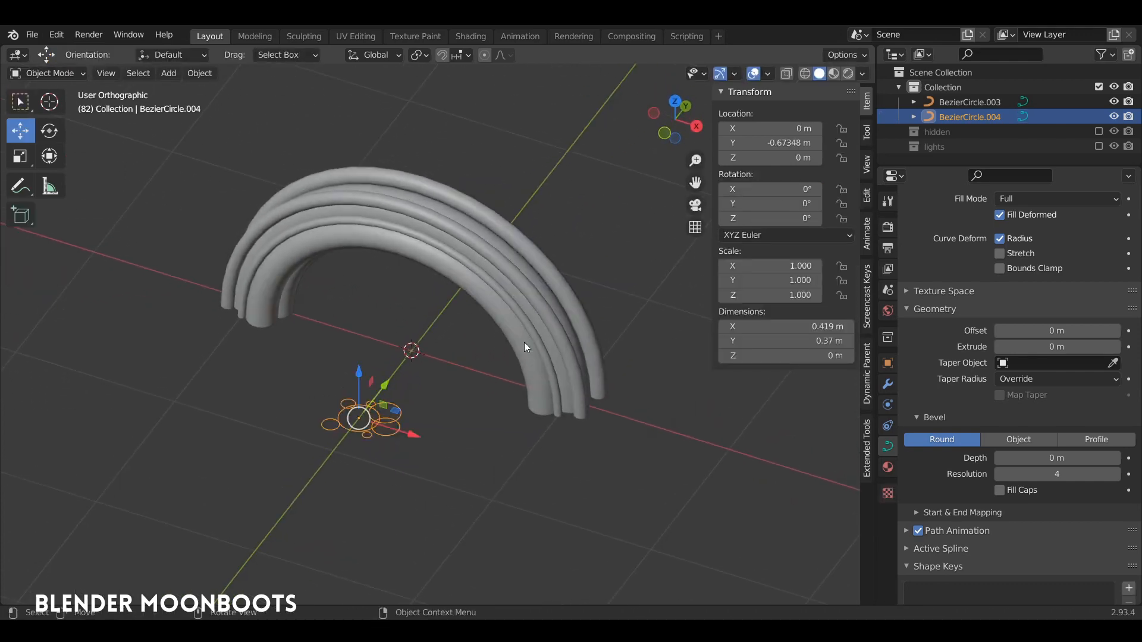
Duplicate the beveled half-circle arch and place the copy about 2.6 m away along negative X.
{"action": "left_click", "coordinate": [581, 305]}
{"action": "mouse_move", "coordinate": [575, 322]}
{"action": "middle_mouse_down"}
{"action": "mouse_move", "coordinate": [572, 306]}
{"action": "mouse_move", "coordinate": [563, 312]}
{"action": "mouse_move", "coordinate": [568, 323]}
{"action": "mouse_move", "coordinate": [615, 288]}
{"action": "mouse_move", "coordinate": [587, 288]}
{"action": "mouse_move", "coordinate": [581, 320]}
{"action": "middle_mouse_up"}
{"action": "left_click_drag", "start_coordinate": [579, 314], "coordinate": [561, 387], "text": "ctrl+alt"}
{"action": "left_click_drag", "start_coordinate": [538, 371], "coordinate": [636, 396], "text": "alt+shift"}
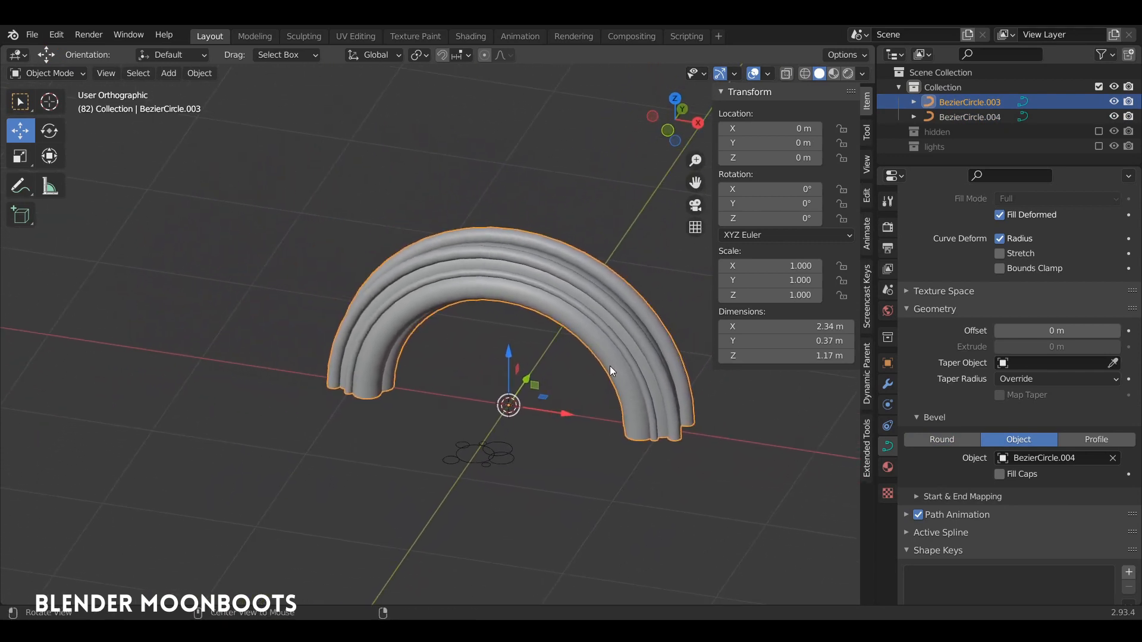
{"action": "middle_click_drag", "start_coordinate": [614, 347], "coordinate": [628, 433]}
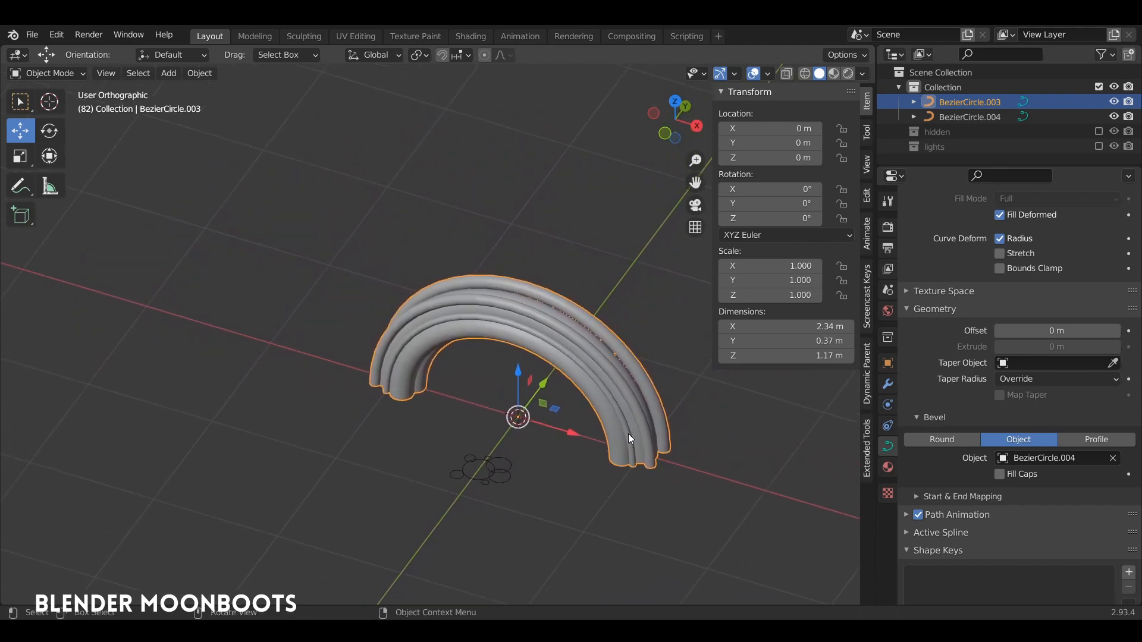
{"action": "key", "text": "shift+d"}
{"action": "key", "text": "x"}
{"action": "left_click", "coordinate": [302, 352]}
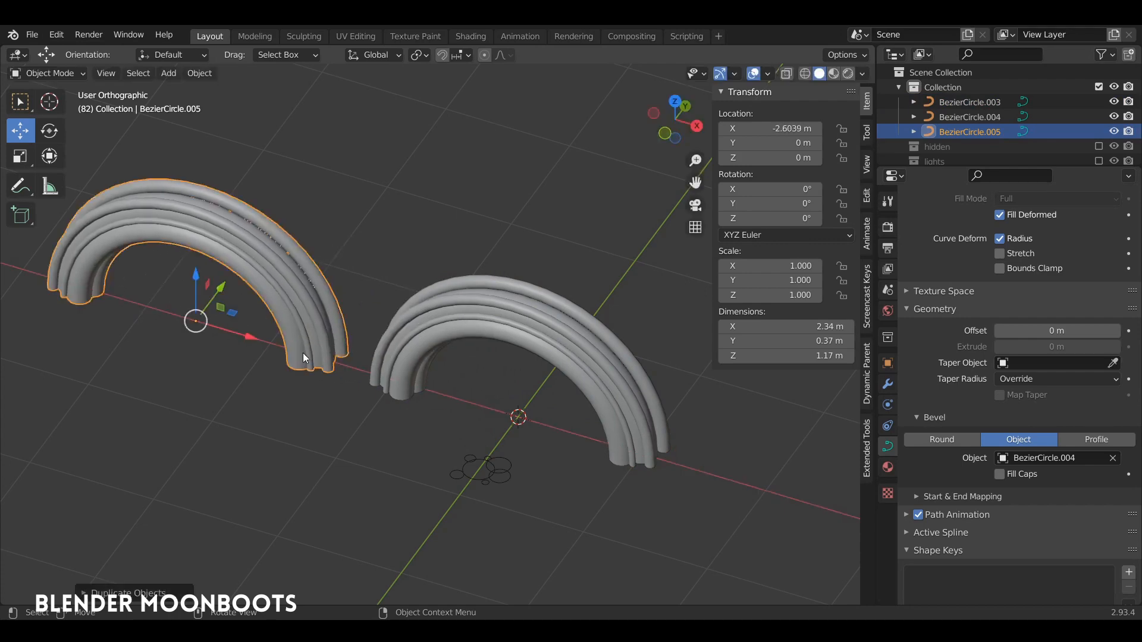
Convert the arch copy to a mesh and examine its vertex density in Edit Mode.
{"action": "middle_click_drag", "start_coordinate": [302, 352], "coordinate": [433, 298], "text": "shift"}
{"action": "right_click", "coordinate": [394, 280]}
{"action": "mouse_move", "coordinate": [383, 284]}
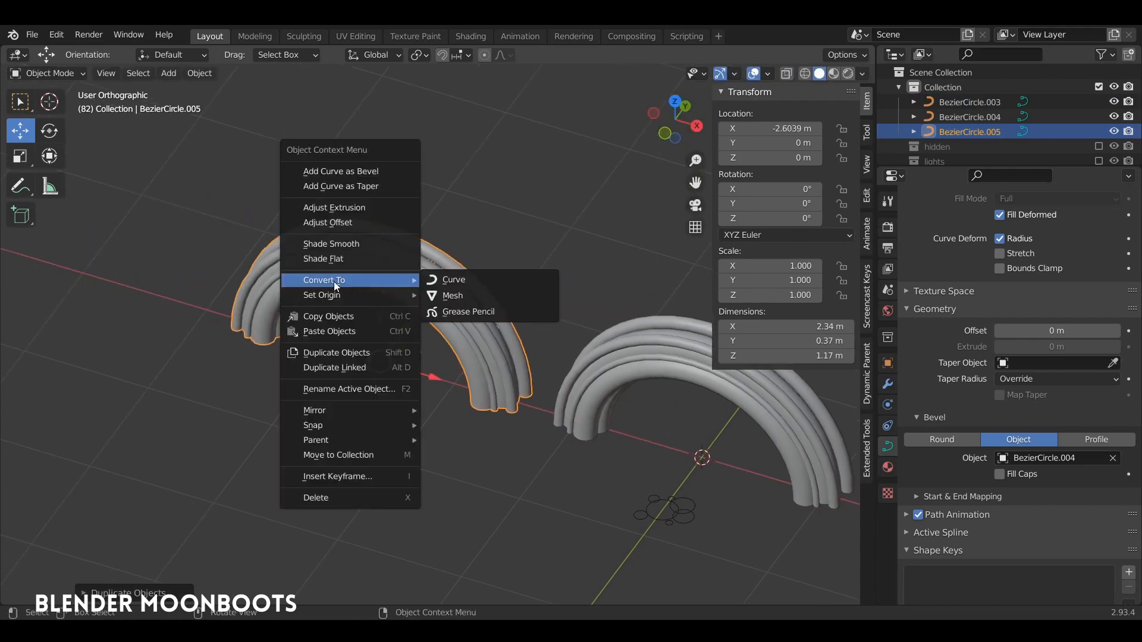
{"action": "left_click", "coordinate": [449, 296]}
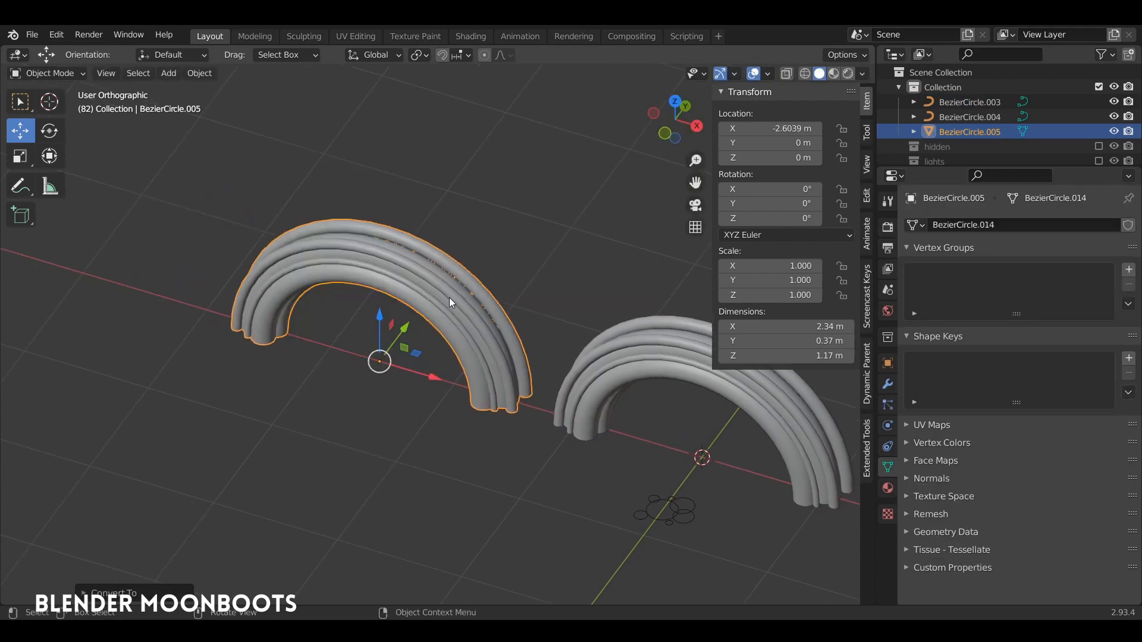
{"action": "key", "text": "Tab"}
{"action": "left_click_drag", "start_coordinate": [452, 287], "coordinate": [425, 297], "text": "alt"}
{"action": "left_click_drag", "start_coordinate": [425, 296], "coordinate": [366, 459], "text": "ctrl+alt"}
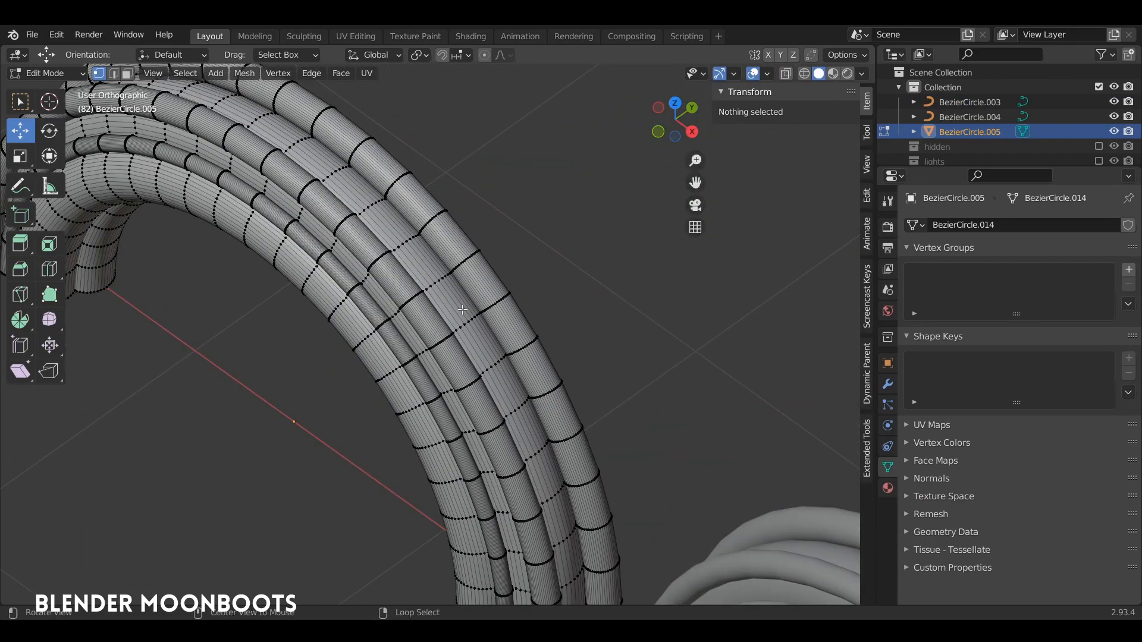
{"action": "left_click_drag", "start_coordinate": [463, 310], "coordinate": [415, 426], "text": "ctrl+alt"}
Return to Object Mode and delete the converted mesh copy of the arch.
{"action": "key", "text": "Tab"}
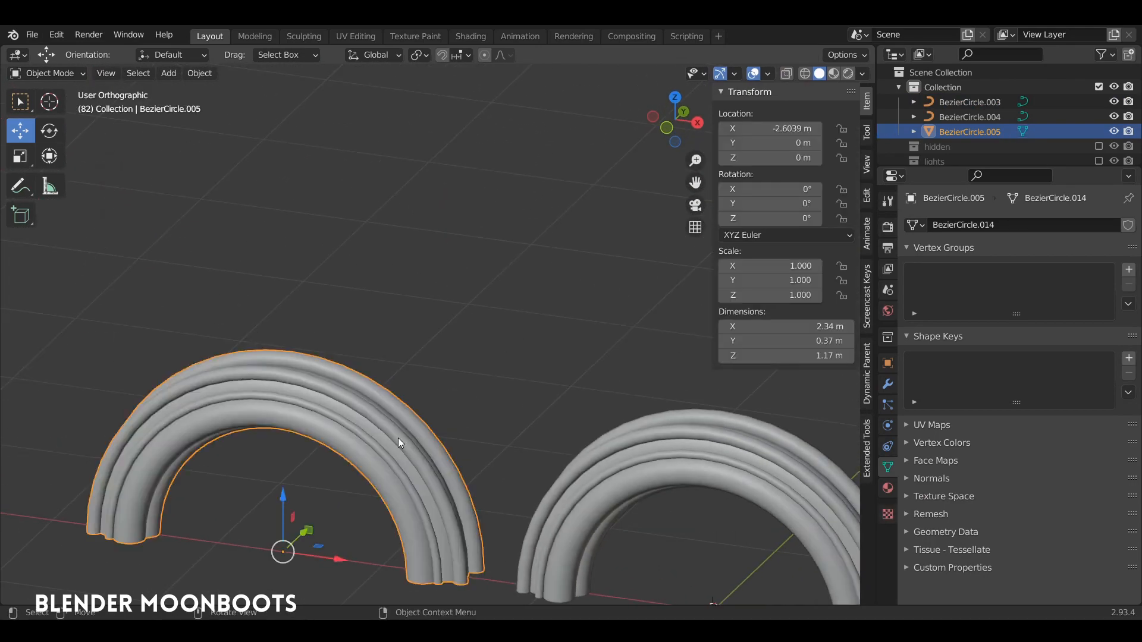
{"action": "key", "text": "x"}
{"action": "left_click", "coordinate": [399, 434]}
{"action": "left_click_drag", "start_coordinate": [505, 430], "coordinate": [320, 197], "text": "alt+shift"}
Reduce the original arch curve's Resolution Preview U to 3.
{"action": "left_click", "coordinate": [602, 268]}
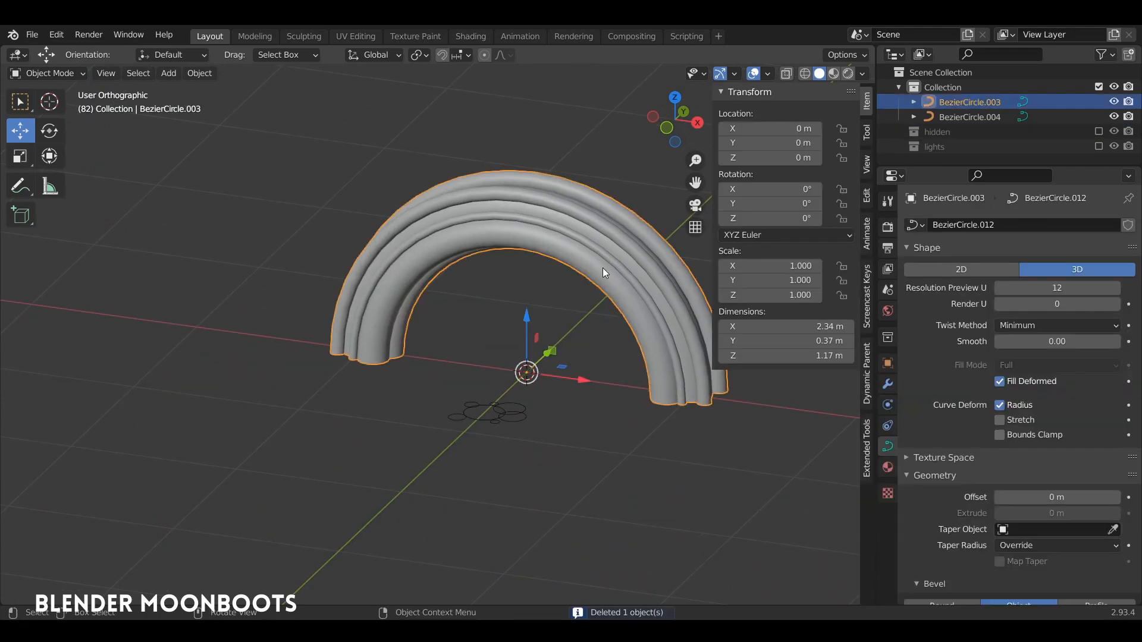
{"action": "left_click_drag", "start_coordinate": [616, 268], "coordinate": [573, 335], "text": "alt"}
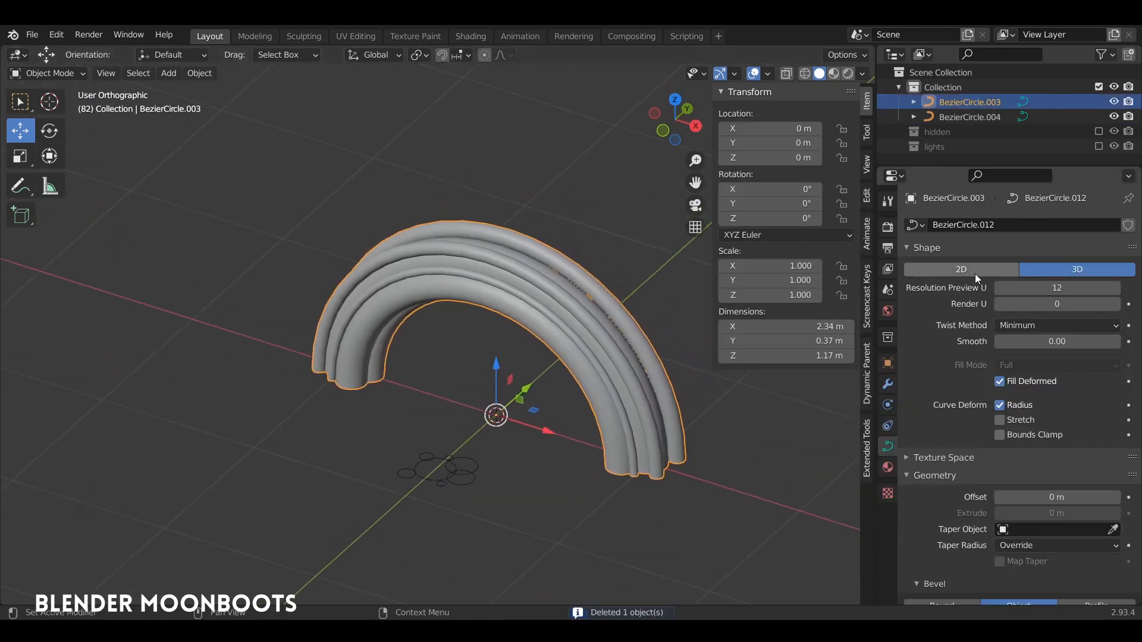
{"action": "left_click", "coordinate": [997, 287]}
{"action": "left_click", "coordinate": [997, 288]}
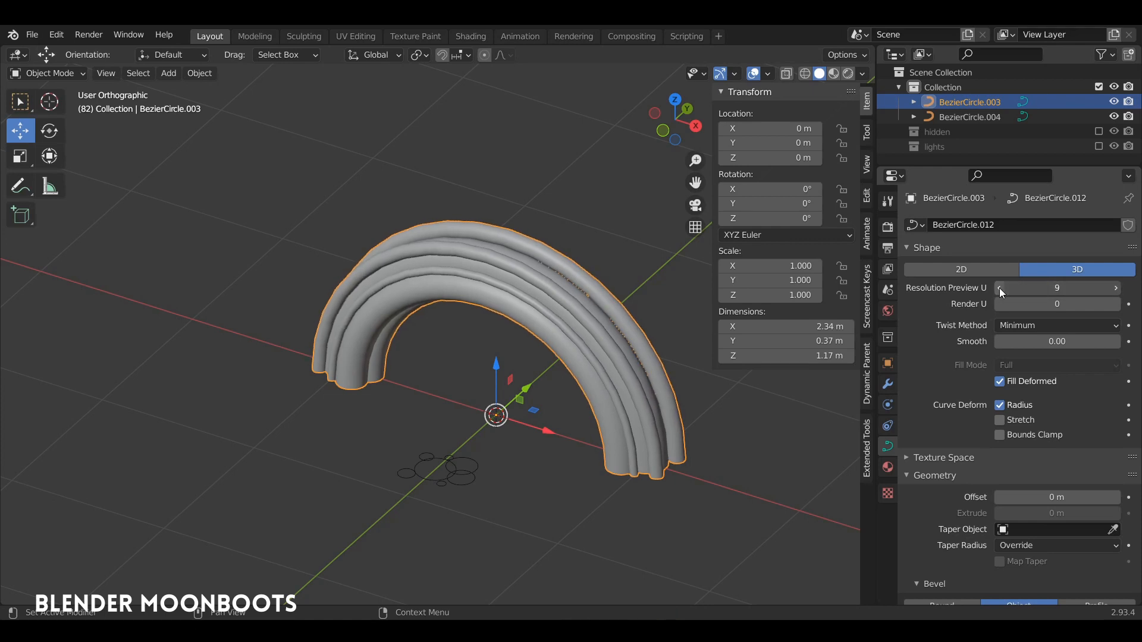
{"action": "left_click", "coordinate": [999, 287]}
{"action": "left_click", "coordinate": [998, 288]}
{"action": "left_click", "coordinate": [998, 287]}
{"action": "left_click", "coordinate": [996, 287]}
{"action": "left_click", "coordinate": [995, 287]}
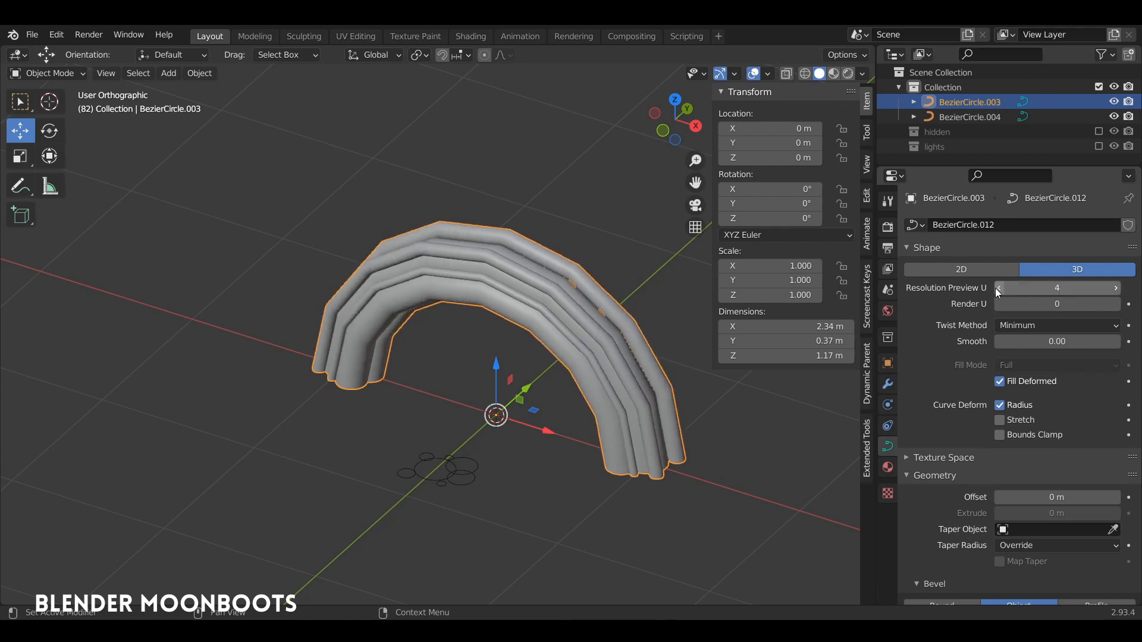
{"action": "left_click", "coordinate": [994, 288]}
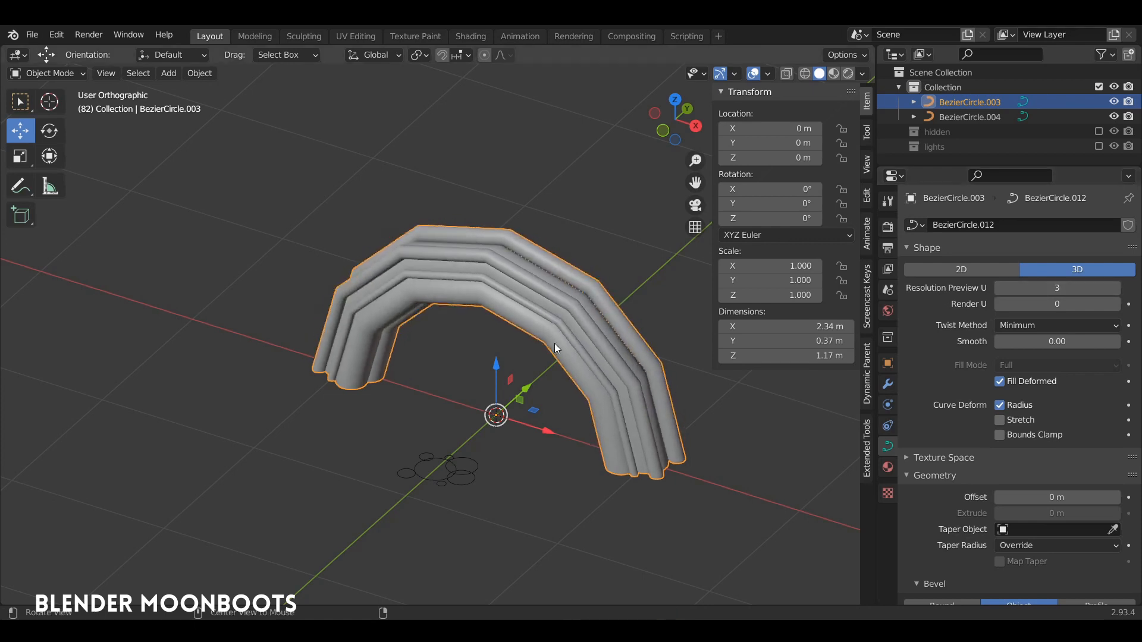
{"action": "left_click_drag", "start_coordinate": [554, 344], "coordinate": [543, 349], "text": "alt"}
{"action": "scroll", "coordinate": [543, 348], "scroll_direction": "up", "scroll_amount": 2}
{"action": "left_click_drag", "start_coordinate": [601, 291], "coordinate": [559, 306], "text": "alt+shift"}
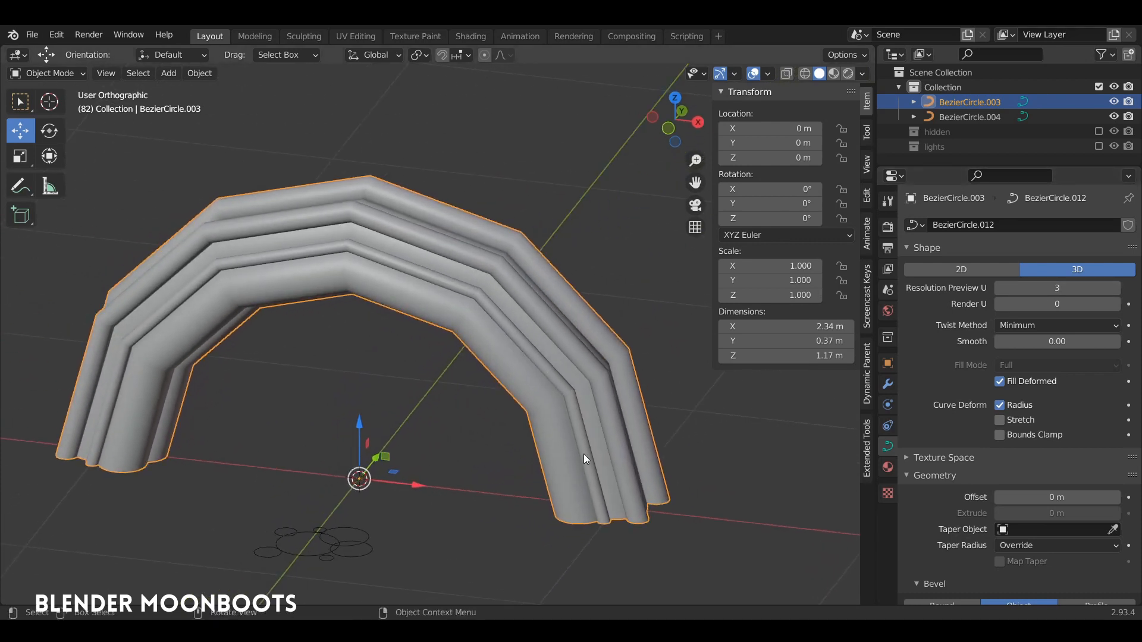
Extrude both end points of the arch curve about 0.62 m straight down in front view to form legs.
{"action": "middle_click_drag", "start_coordinate": [572, 387], "coordinate": [537, 329]}
{"action": "scroll", "coordinate": [519, 396], "scroll_direction": "down", "scroll_amount": 2}
{"action": "middle_click_drag", "start_coordinate": [537, 329], "coordinate": [583, 374]}
{"action": "key", "text": "Tab"}
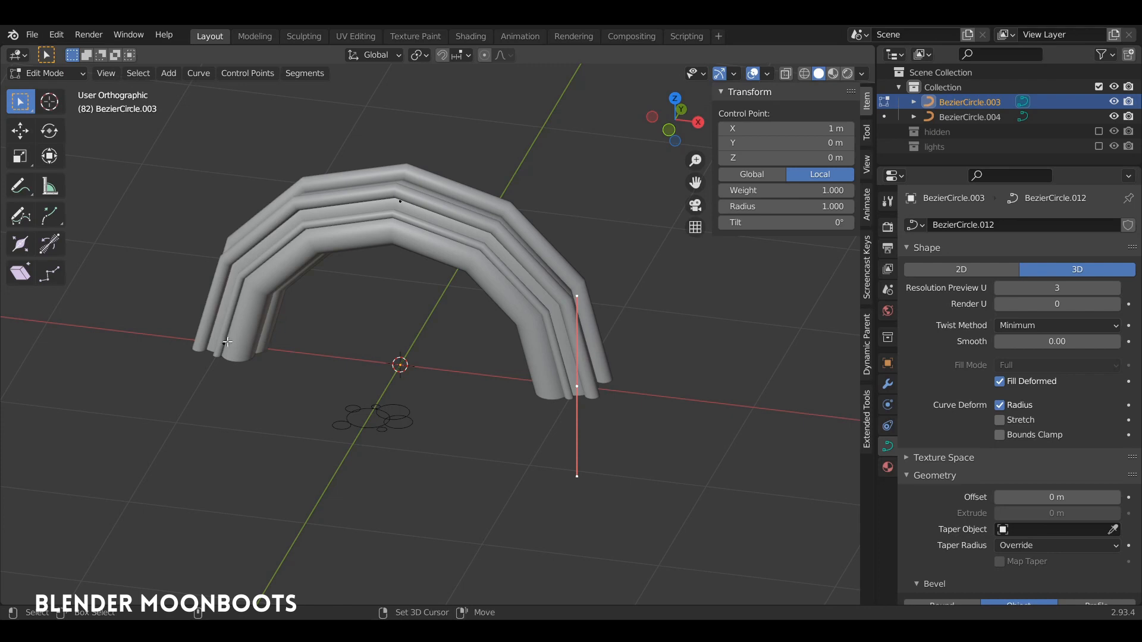
{"action": "key", "text": "a"}
{"action": "key", "text": "KP_1"}
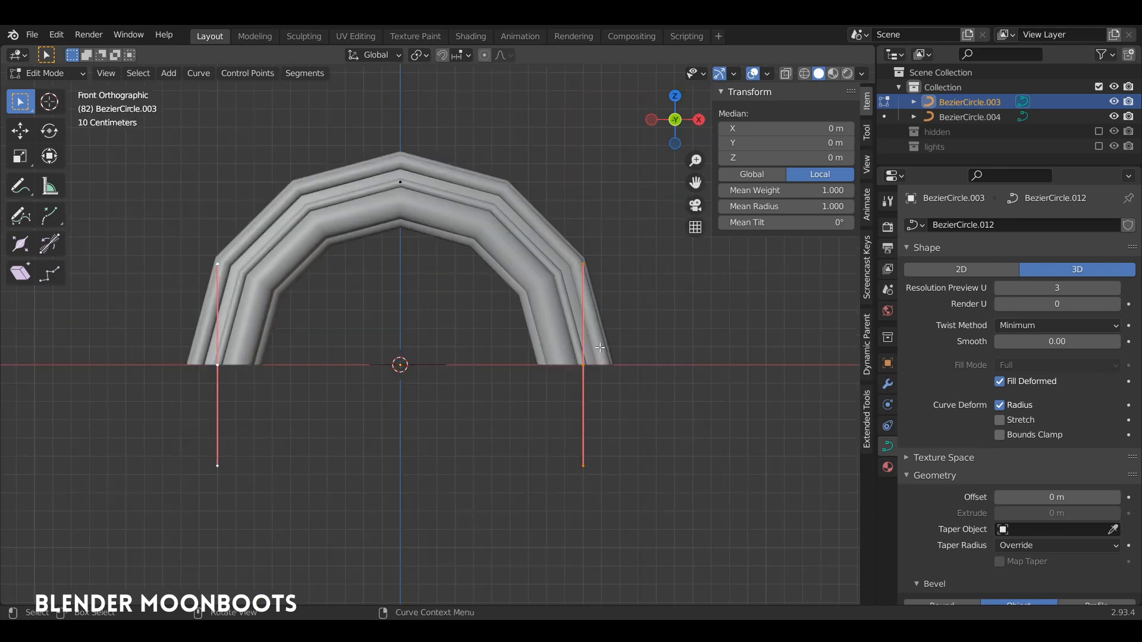
{"action": "key", "text": "g"}
{"action": "key", "text": "z"}
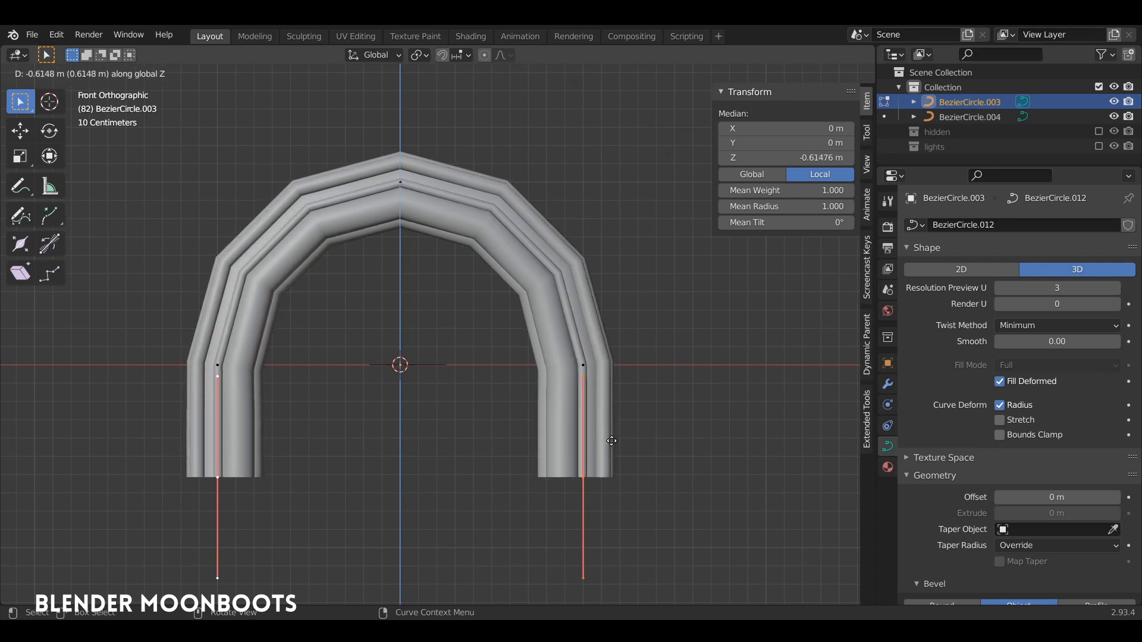
{"action": "left_click", "coordinate": [616, 437]}
Scale down the Bezier handles at the bottom end points of both arch legs.
{"action": "left_click", "coordinate": [582, 481]}
{"action": "key", "text": "s"}
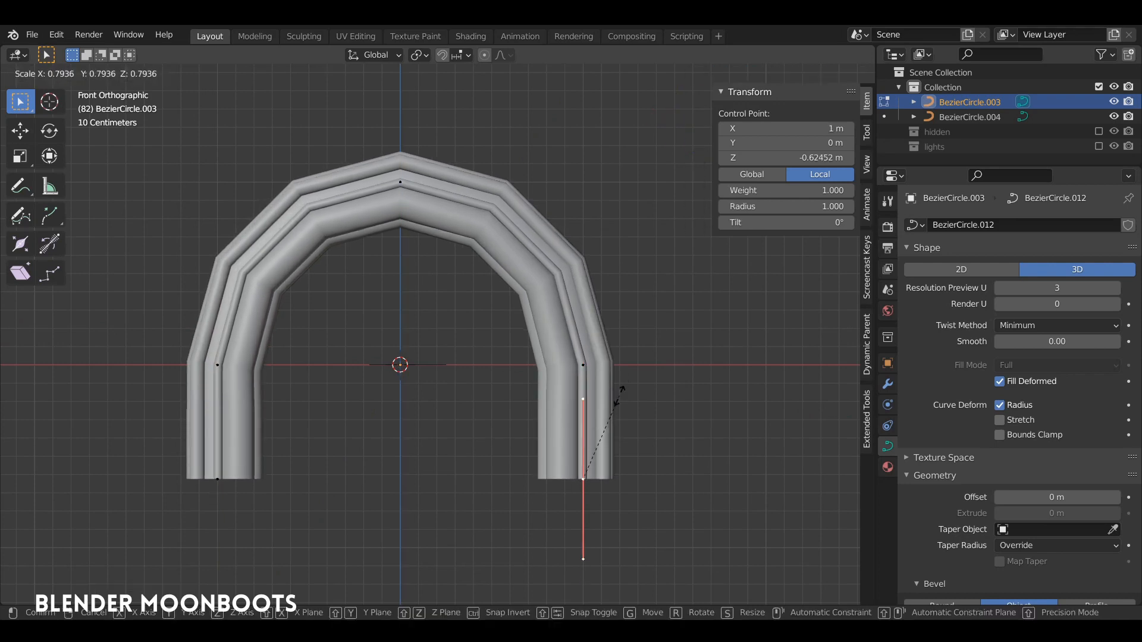
{"action": "left_click", "coordinate": [611, 409]}
{"action": "left_click", "coordinate": [218, 479]}
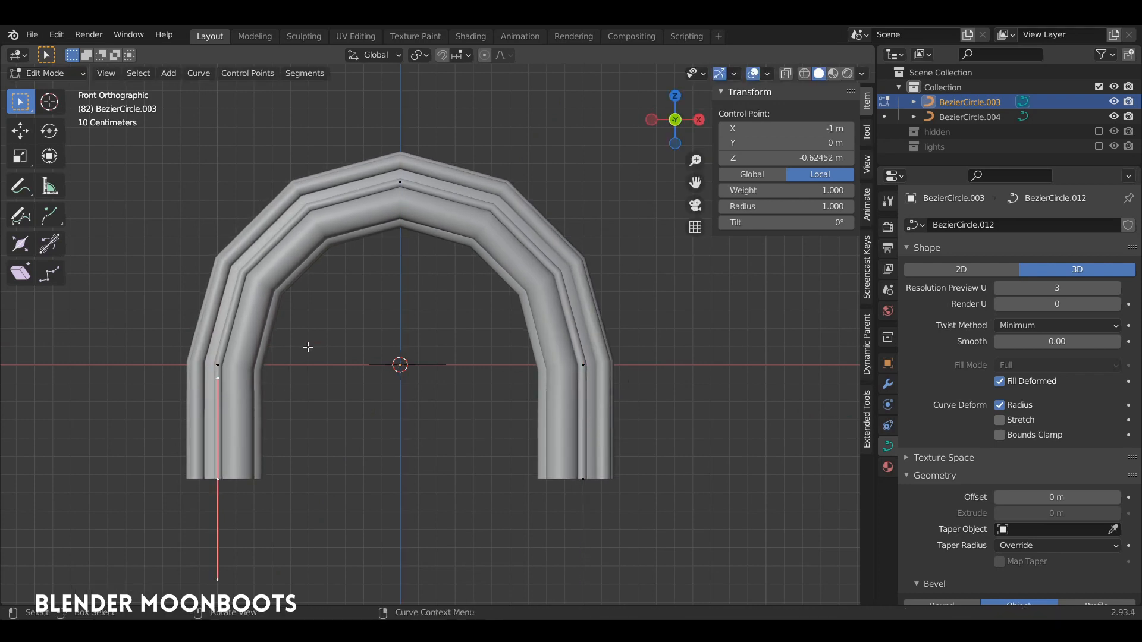
{"action": "key", "text": "s"}
{"action": "left_click", "coordinate": [288, 387]}
Subdivide the rounded part of the curve between its two side points and the top point, and return to Object Mode.
{"action": "left_click", "coordinate": [584, 364]}
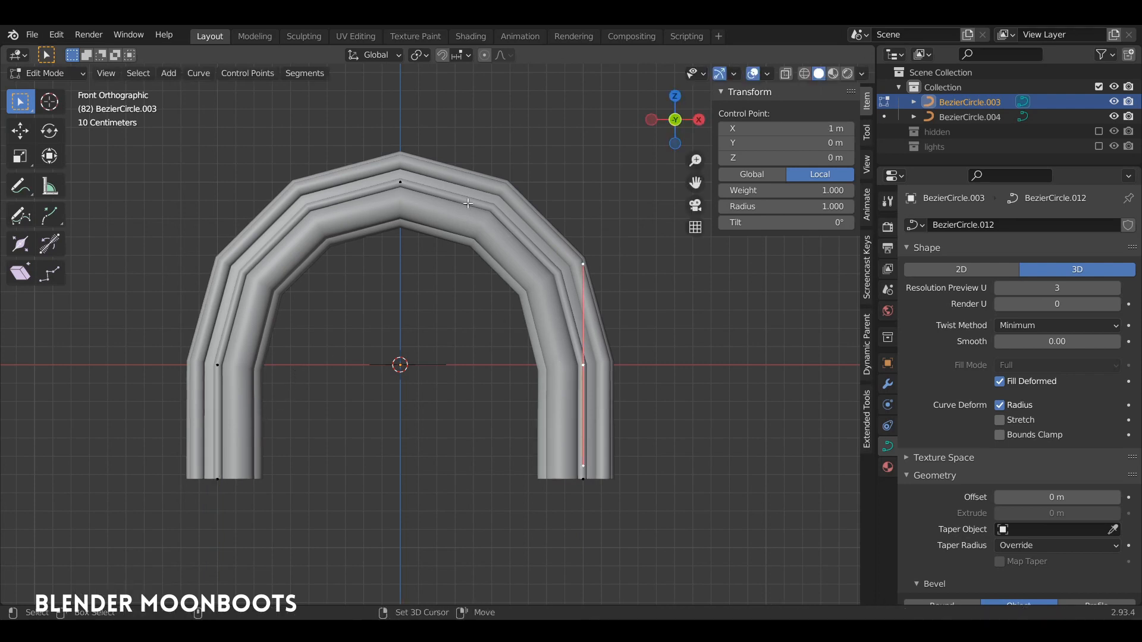
{"action": "left_click", "coordinate": [376, 177], "text": "shift"}
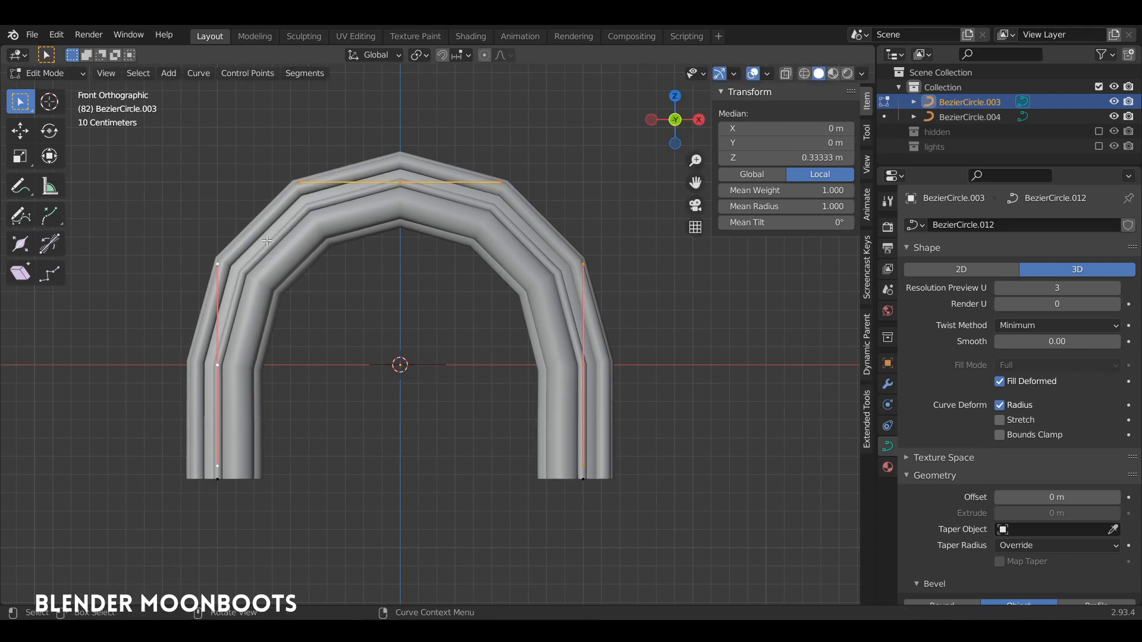
{"action": "right_click", "coordinate": [429, 240]}
{"action": "left_click", "coordinate": [379, 211]}
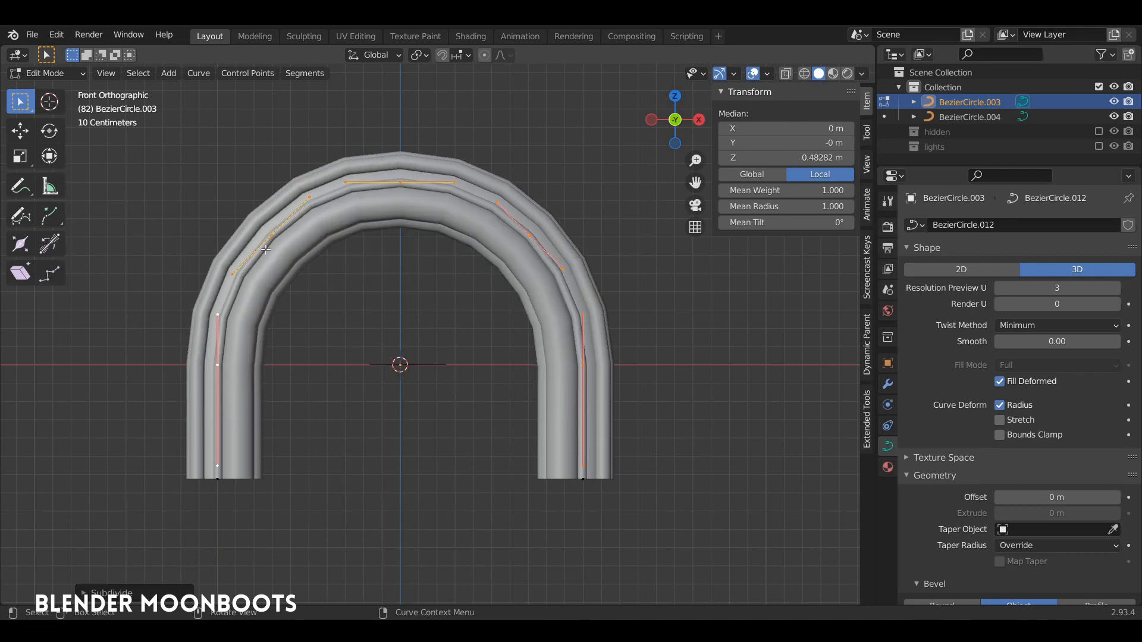
{"action": "left_click", "coordinate": [265, 250]}
{"action": "left_click", "coordinate": [533, 234], "text": "shift"}
{"action": "middle_click_drag", "start_coordinate": [533, 233], "coordinate": [583, 424]}
{"action": "key", "text": "Tab"}
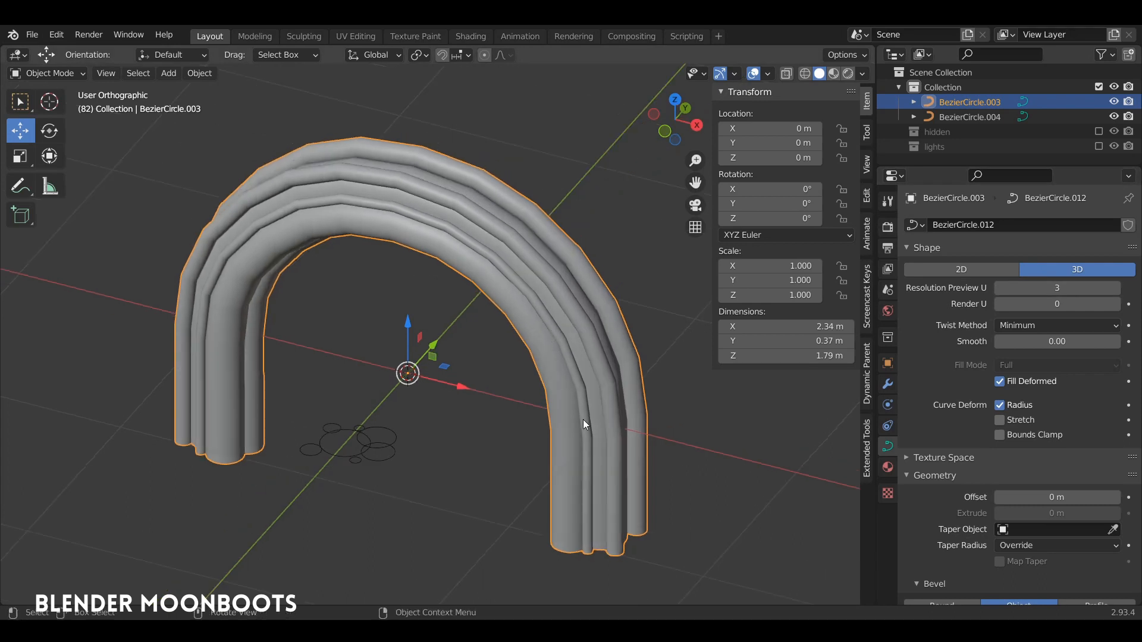
Reduce the Resolution Preview U of the multi-circle profile curve BezierCircle.004 to 2.
{"action": "left_click", "coordinate": [375, 436]}
{"action": "middle_click_drag", "start_coordinate": [374, 436], "coordinate": [593, 373]}
{"action": "scroll", "coordinate": [404, 431], "scroll_direction": "down", "scroll_amount": 3}
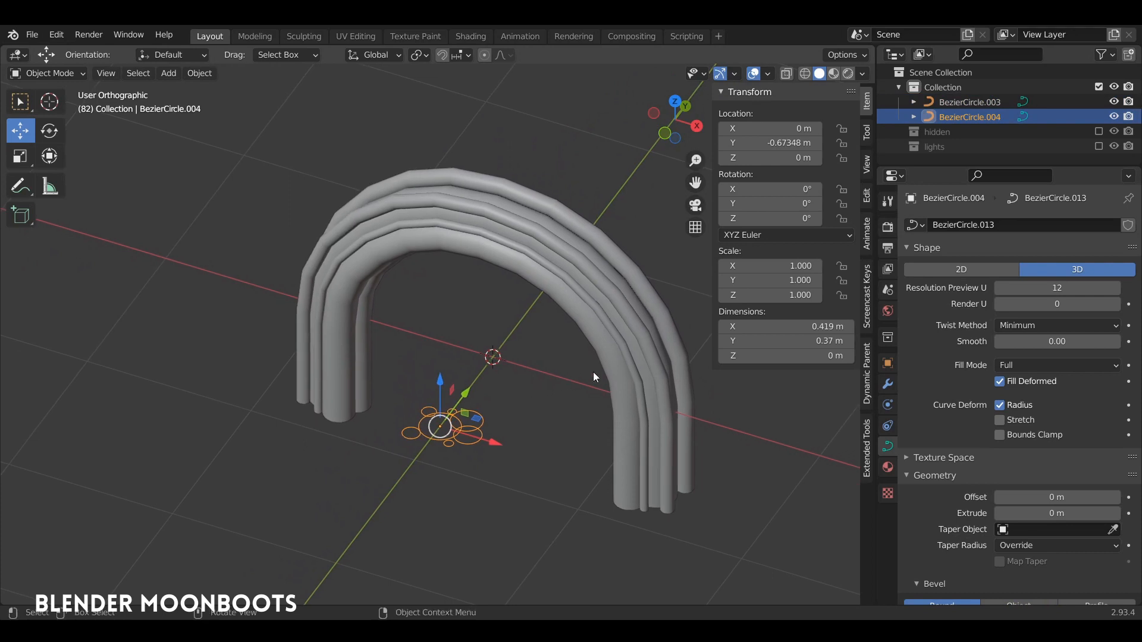
{"action": "left_click", "coordinate": [997, 286]}
{"action": "left_click", "coordinate": [997, 286]}
{"action": "left_click", "coordinate": [997, 287]}
{"action": "left_click", "coordinate": [997, 287]}
{"action": "left_click", "coordinate": [998, 287]}
{"action": "left_click", "coordinate": [998, 287]}
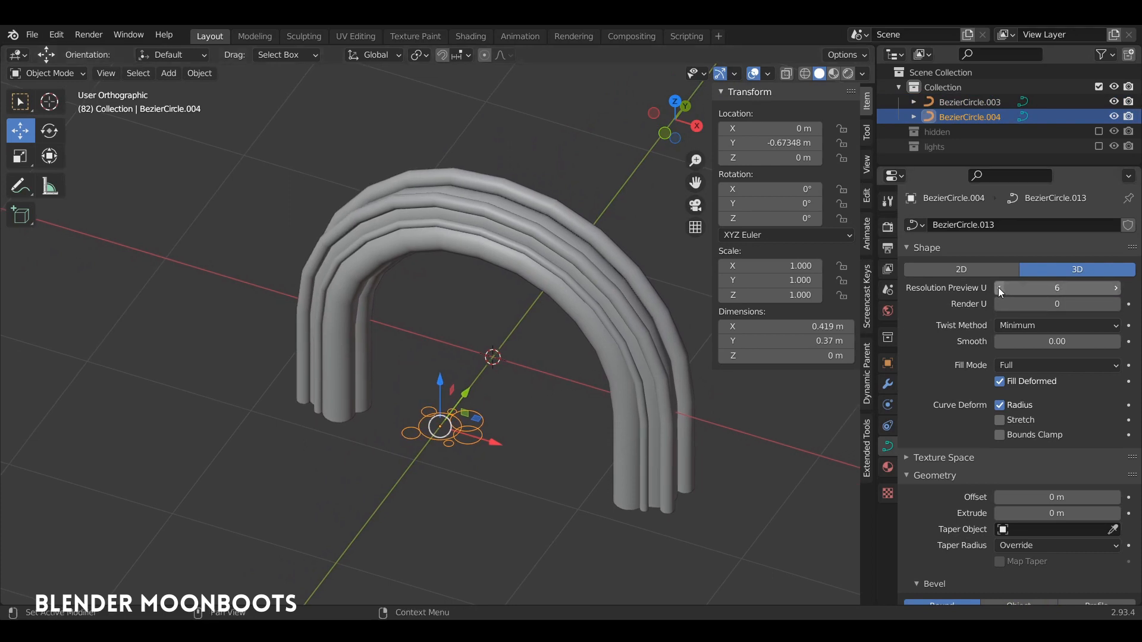
{"action": "left_click", "coordinate": [997, 287]}
{"action": "left_click", "coordinate": [996, 288]}
{"action": "left_click", "coordinate": [996, 290]}
{"action": "left_click", "coordinate": [996, 291]}
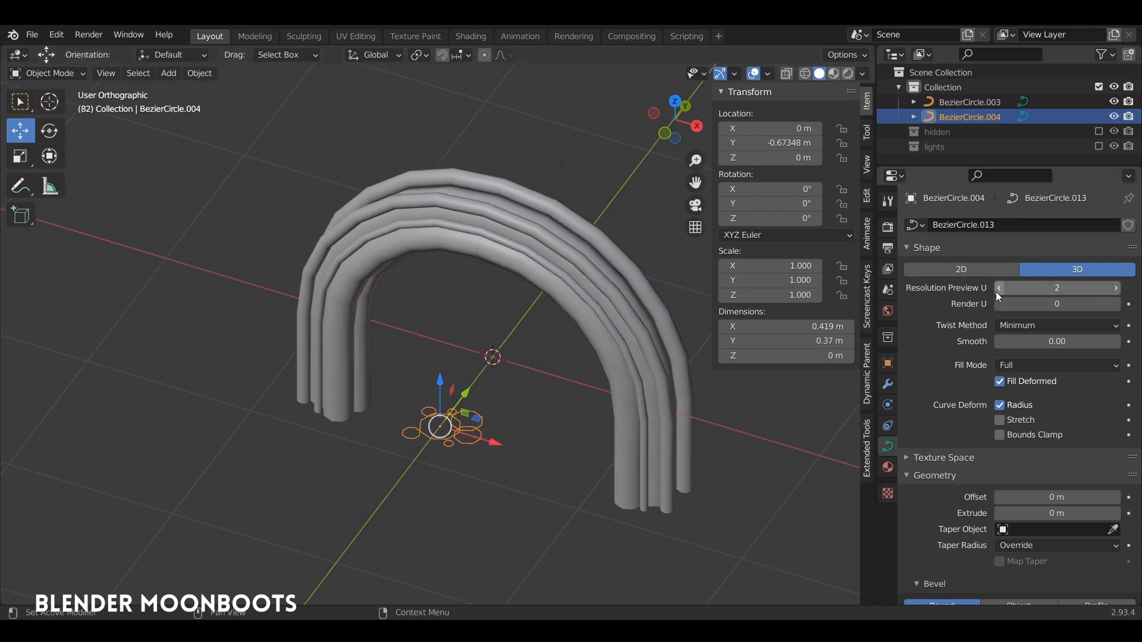
Duplicate the legged arch curve and place the copy about 2.28 m away along negative X.
{"action": "scroll", "coordinate": [624, 357], "scroll_direction": "up", "scroll_amount": 2}
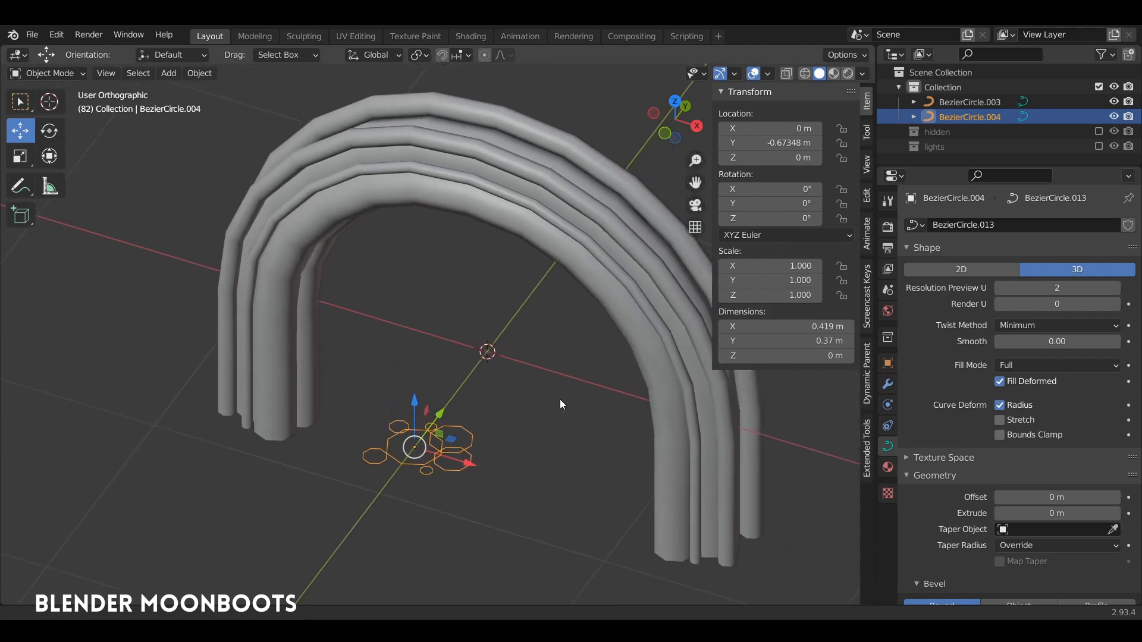
{"action": "middle_click_drag", "start_coordinate": [559, 398], "coordinate": [641, 330]}
{"action": "left_click", "coordinate": [679, 387]}
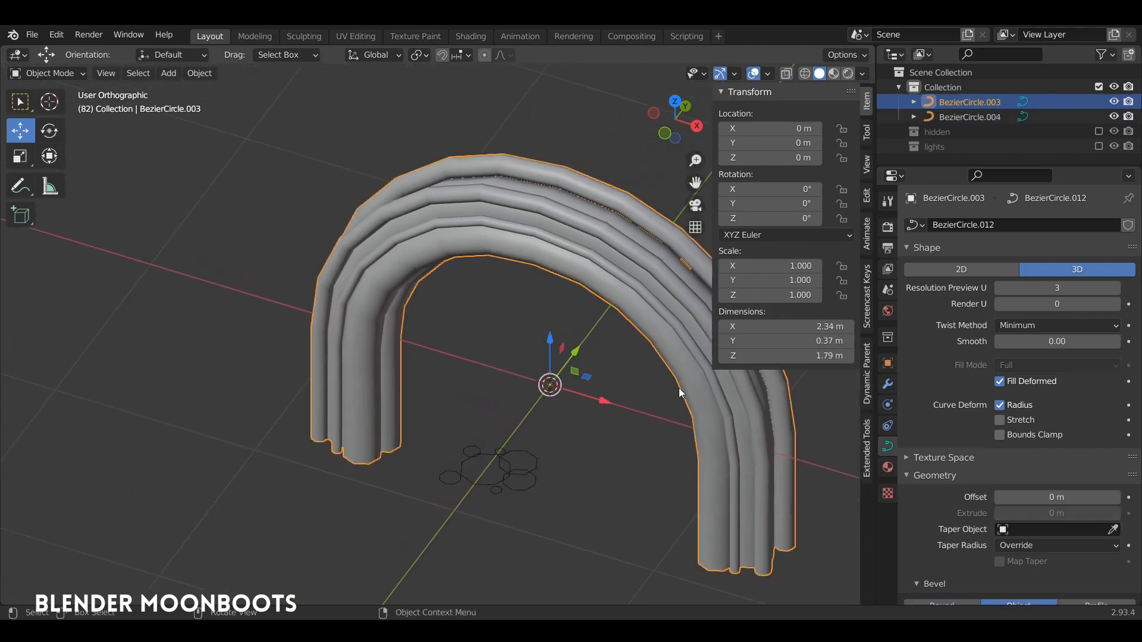
{"action": "key", "text": "shift+d"}
{"action": "key", "text": "x"}
{"action": "left_click", "coordinate": [269, 292]}
{"action": "middle_click_drag", "start_coordinate": [269, 292], "coordinate": [444, 337], "text": "shift"}
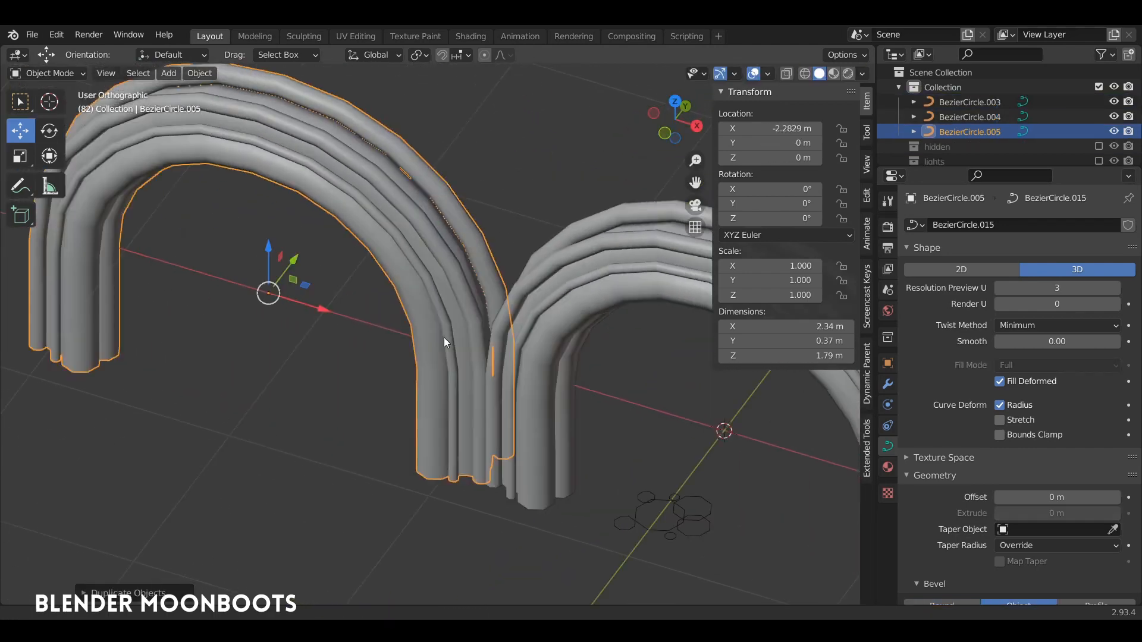
{"action": "middle_click_drag", "start_coordinate": [329, 167], "coordinate": [423, 227], "text": "shift"}
Convert the duplicated legged arch to a mesh and open it in Edit Mode.
{"action": "right_click", "coordinate": [427, 230]}
{"action": "mouse_move", "coordinate": [419, 230]}
{"action": "left_click", "coordinate": [504, 245]}
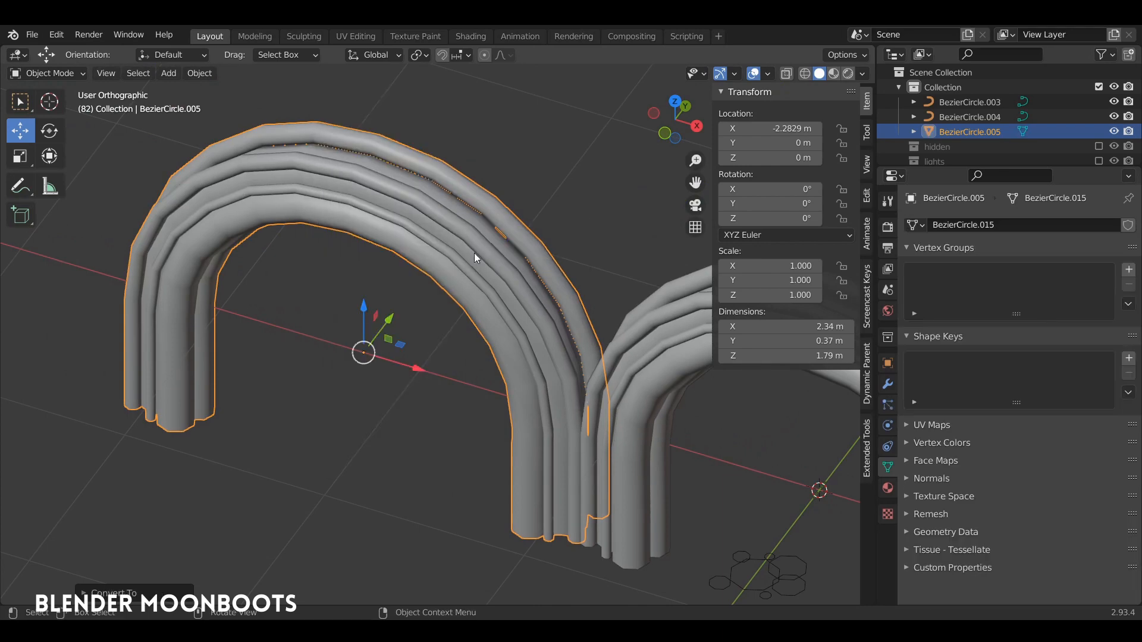
{"action": "key", "text": "Tab"}
{"action": "scroll", "coordinate": [470, 262], "scroll_direction": "up", "scroll_amount": 5}
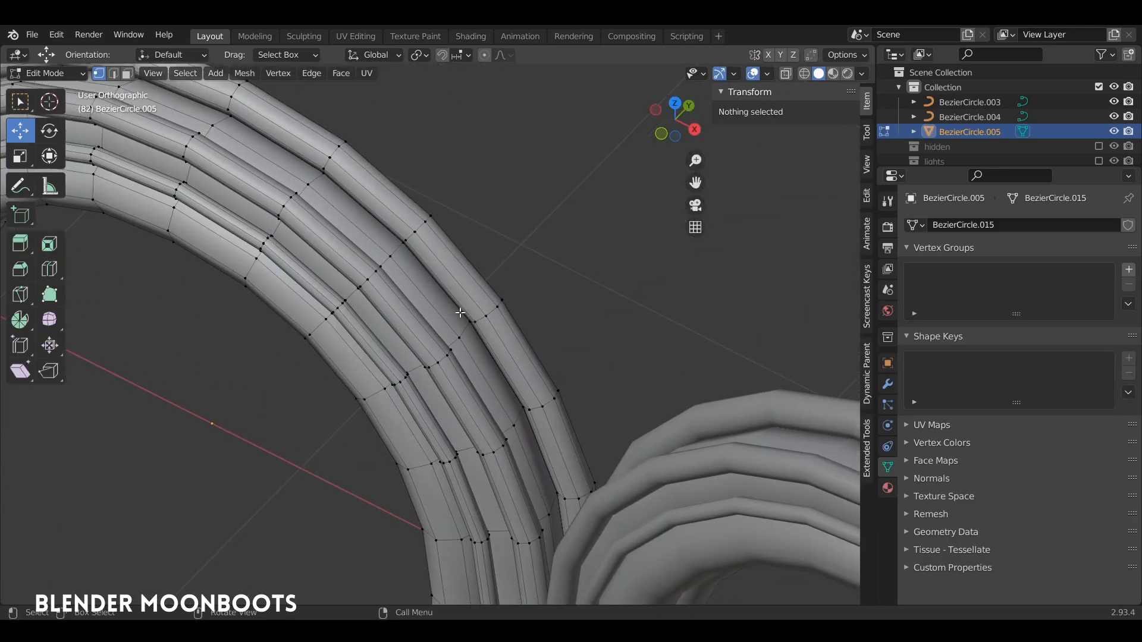
Select one edge loop around the cross-section of the thick inner tube on the arch mesh.
{"action": "left_click", "coordinate": [468, 330]}
{"action": "middle_click_drag", "start_coordinate": [491, 310], "coordinate": [517, 256]}
{"action": "left_click", "coordinate": [380, 377], "text": "ctrl"}
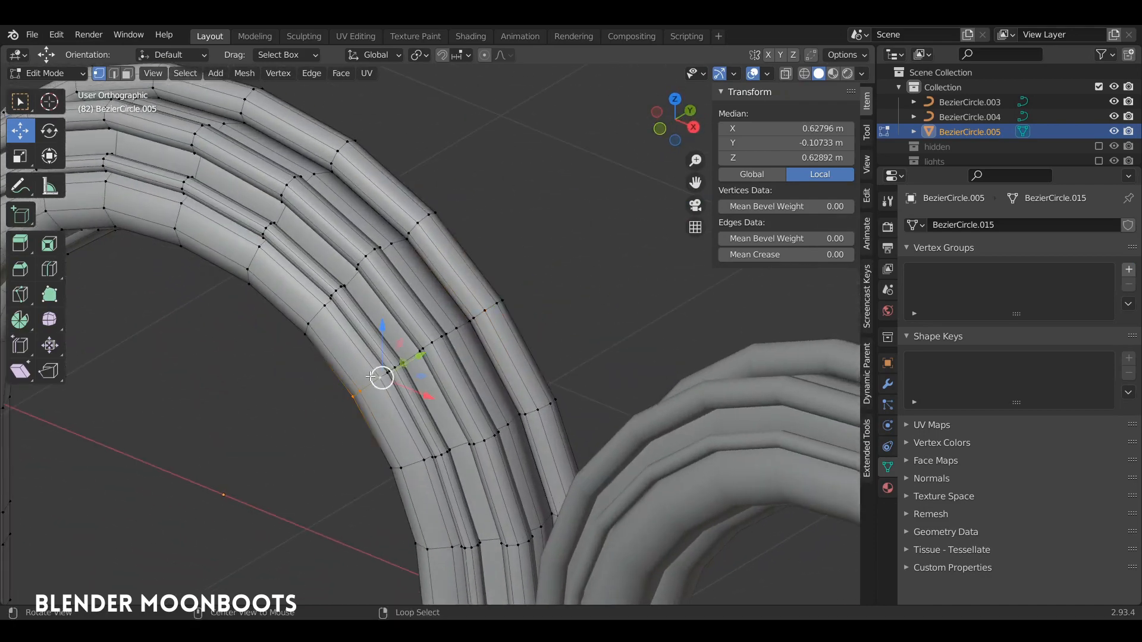
{"action": "middle_click_drag", "start_coordinate": [504, 297], "coordinate": [627, 147]}
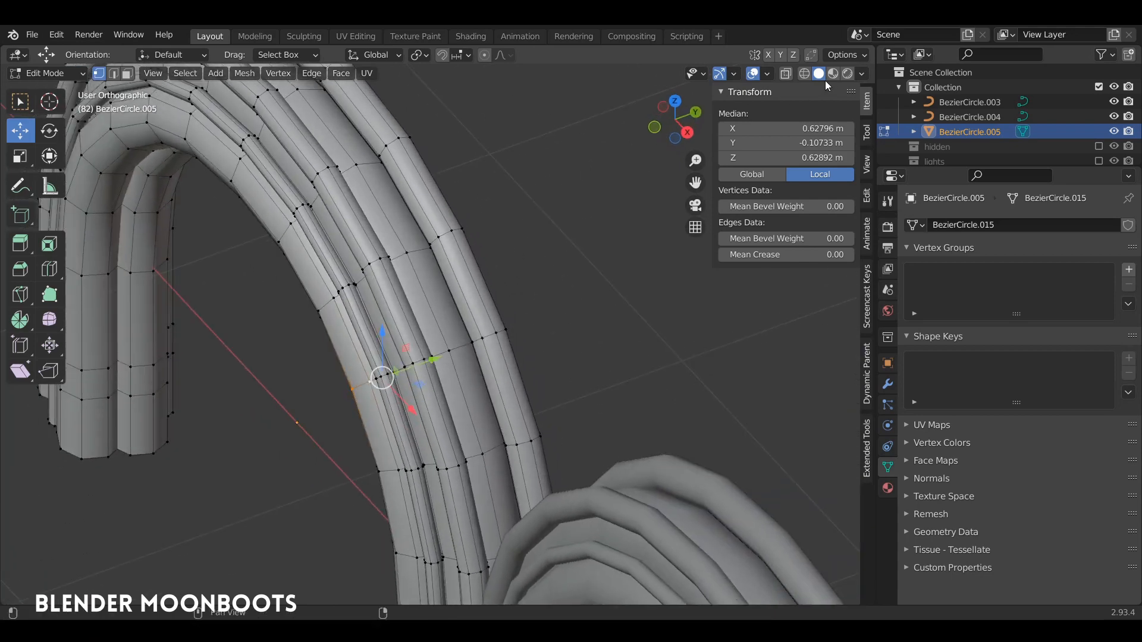
Turn on the Statistics viewport overlay for the arch mesh's geometry counts.
{"action": "left_click", "coordinate": [767, 74]}
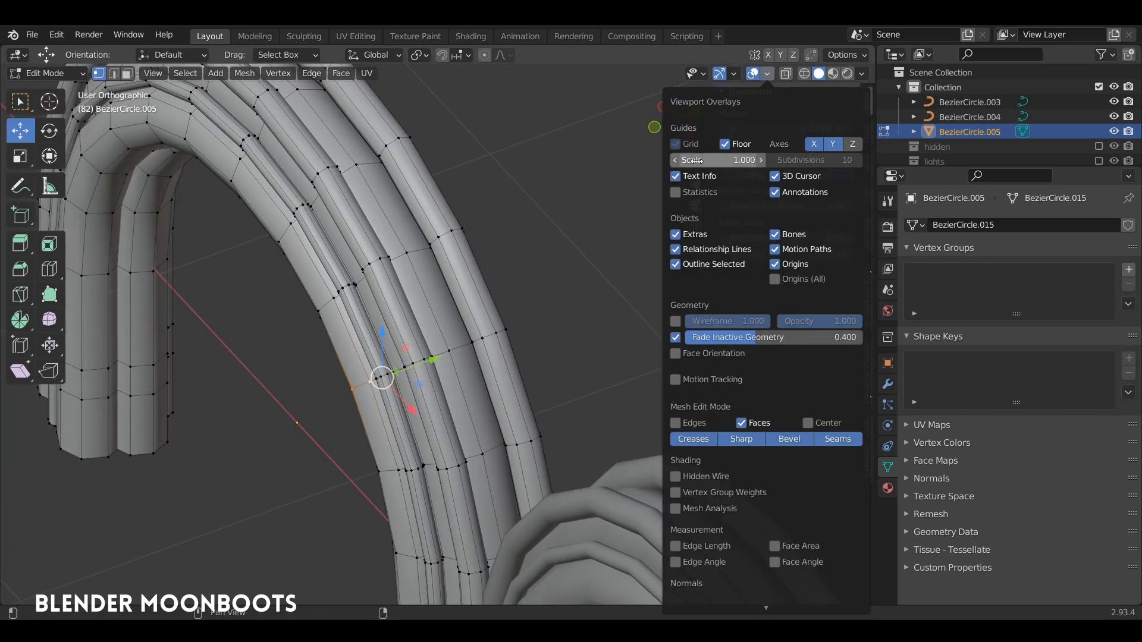
{"action": "left_click", "coordinate": [674, 193]}
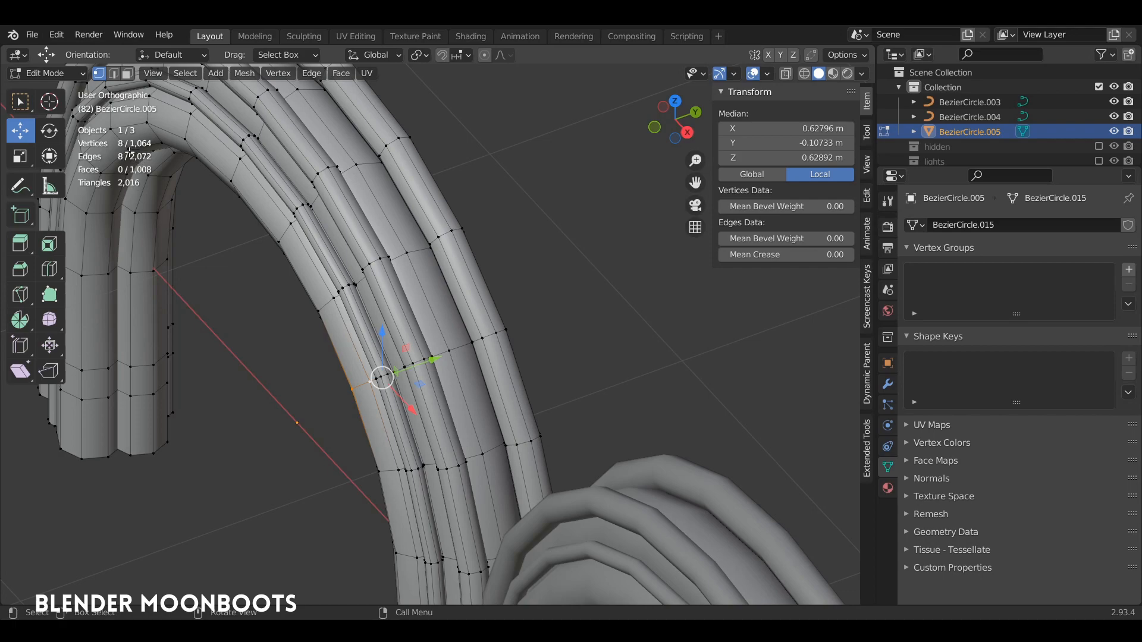
{"action": "middle_click_drag", "start_coordinate": [172, 172], "coordinate": [498, 348]}
{"action": "scroll", "coordinate": [467, 391], "scroll_direction": "down", "scroll_amount": 4}
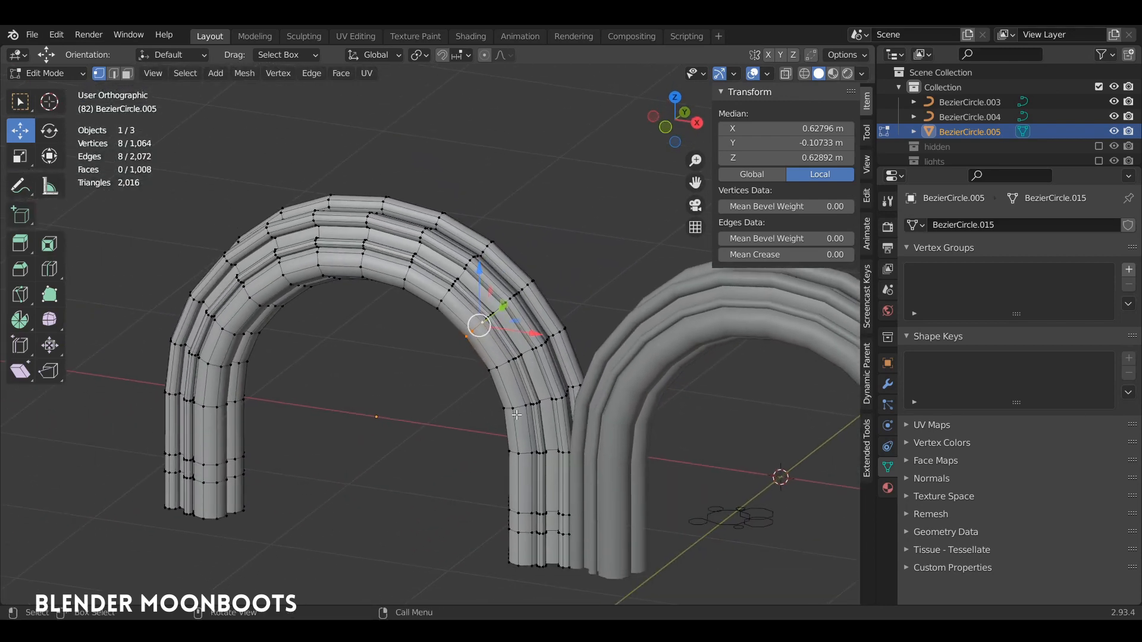
Leave Edit Mode and delete the converted mesh copy of the arch.
{"action": "key", "text": "Tab"}
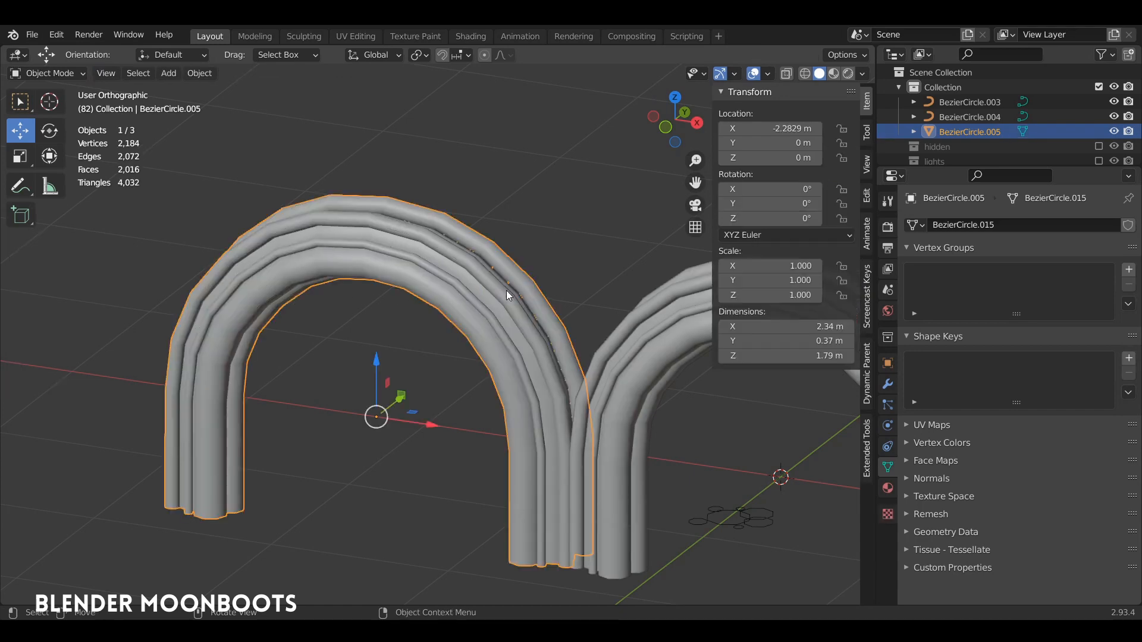
{"action": "key", "text": "x"}
{"action": "left_click", "coordinate": [469, 302]}
{"action": "key", "text": "Home"}
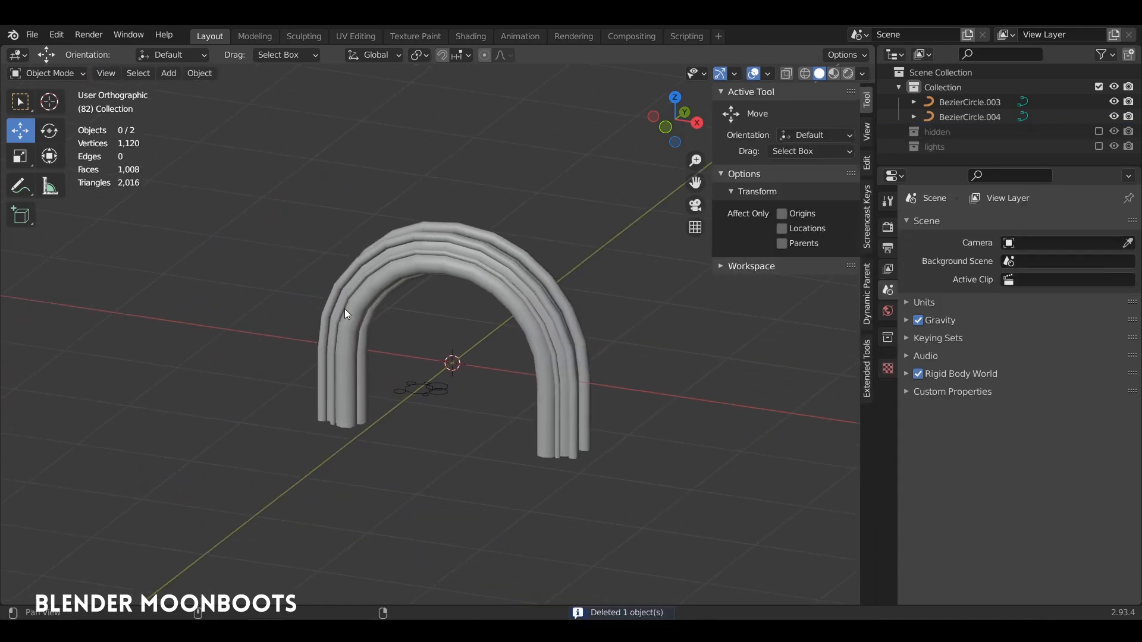
Select the original legged arch curve and open it in Edit Mode.
{"action": "left_click", "coordinate": [501, 293]}
{"action": "middle_click_drag", "start_coordinate": [562, 307], "coordinate": [526, 343]}
{"action": "scroll", "coordinate": [546, 308], "scroll_direction": "up", "scroll_amount": 4}
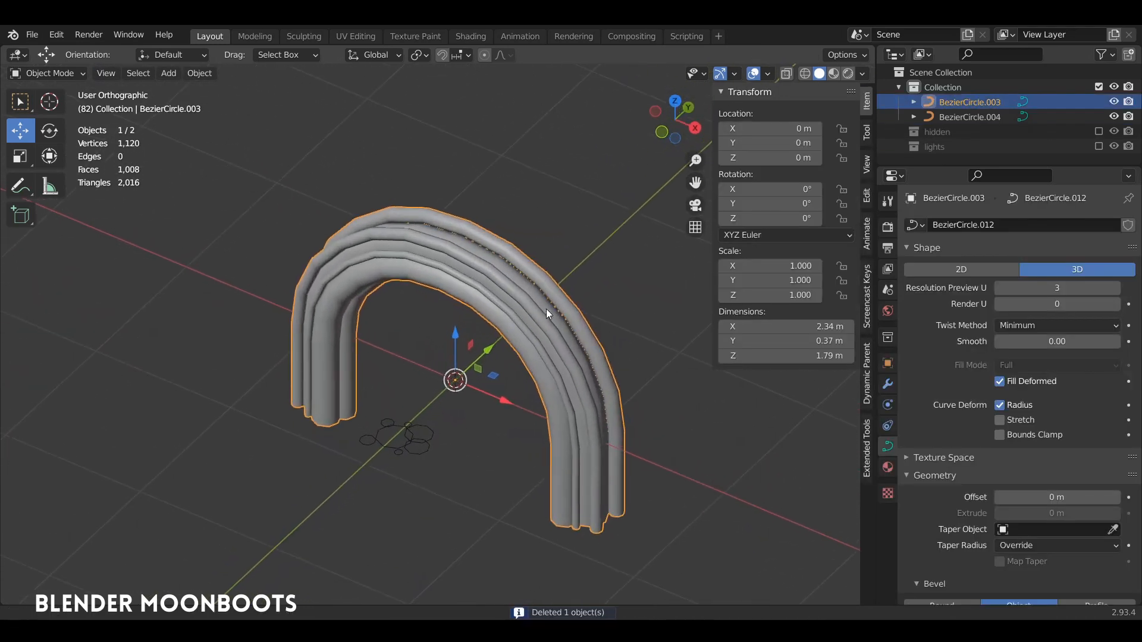
{"action": "middle_click_drag", "start_coordinate": [546, 298], "coordinate": [528, 282], "text": "shift"}
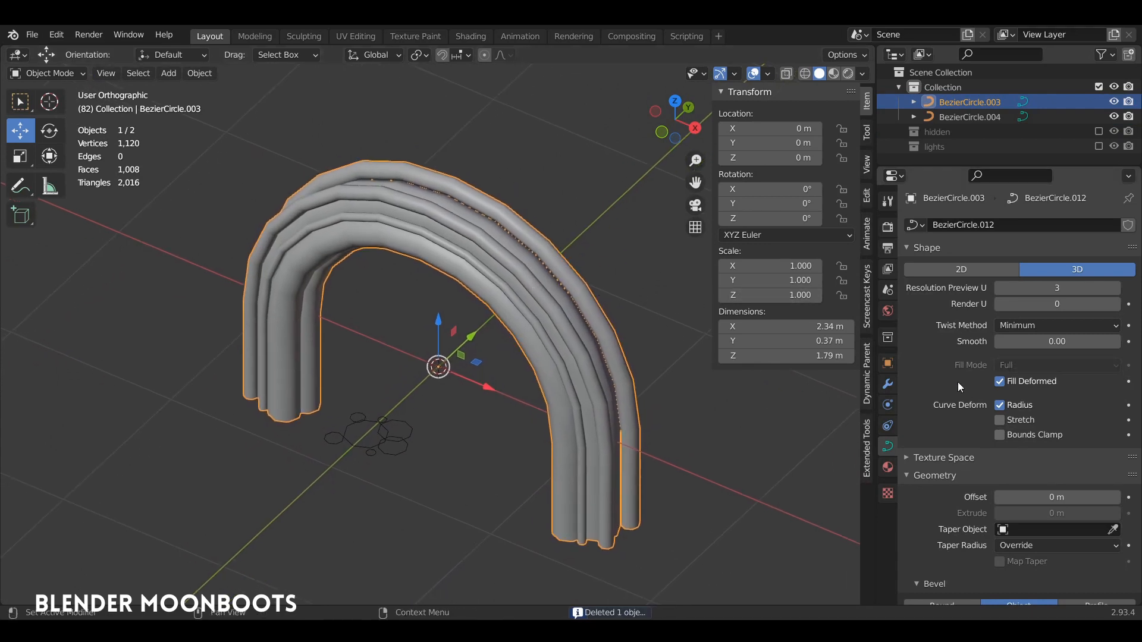
{"action": "scroll", "coordinate": [944, 419], "scroll_direction": "down", "scroll_amount": 8}
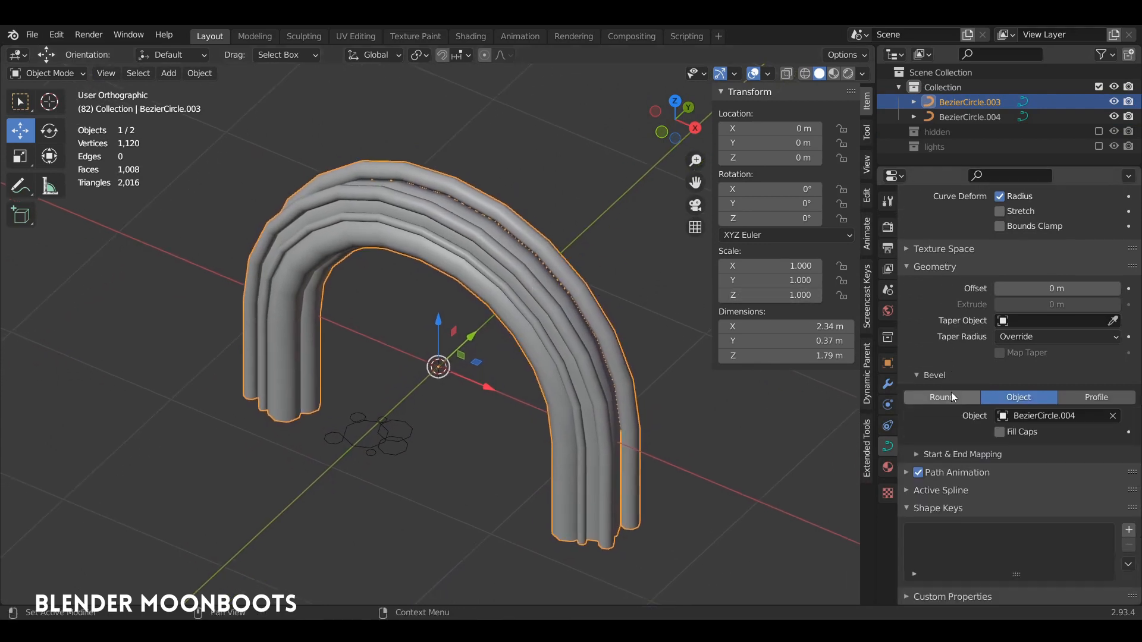
{"action": "middle_click_drag", "start_coordinate": [531, 321], "coordinate": [579, 296]}
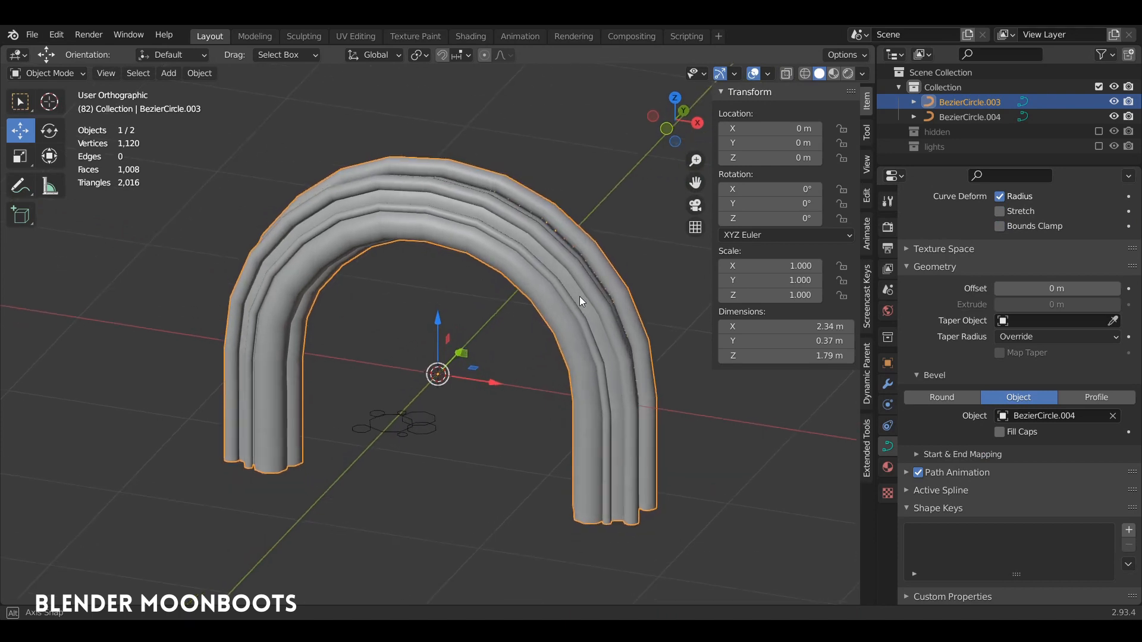
{"action": "key", "text": "Tab"}
Reduce the radius of the arch curve's top control point to about 0.59.
{"action": "left_click", "coordinate": [618, 405]}
{"action": "mouse_move", "coordinate": [639, 377]}
{"action": "middle_mouse_down"}
{"action": "mouse_move", "coordinate": [668, 351]}
{"action": "mouse_move", "coordinate": [640, 363]}
{"action": "middle_mouse_up"}
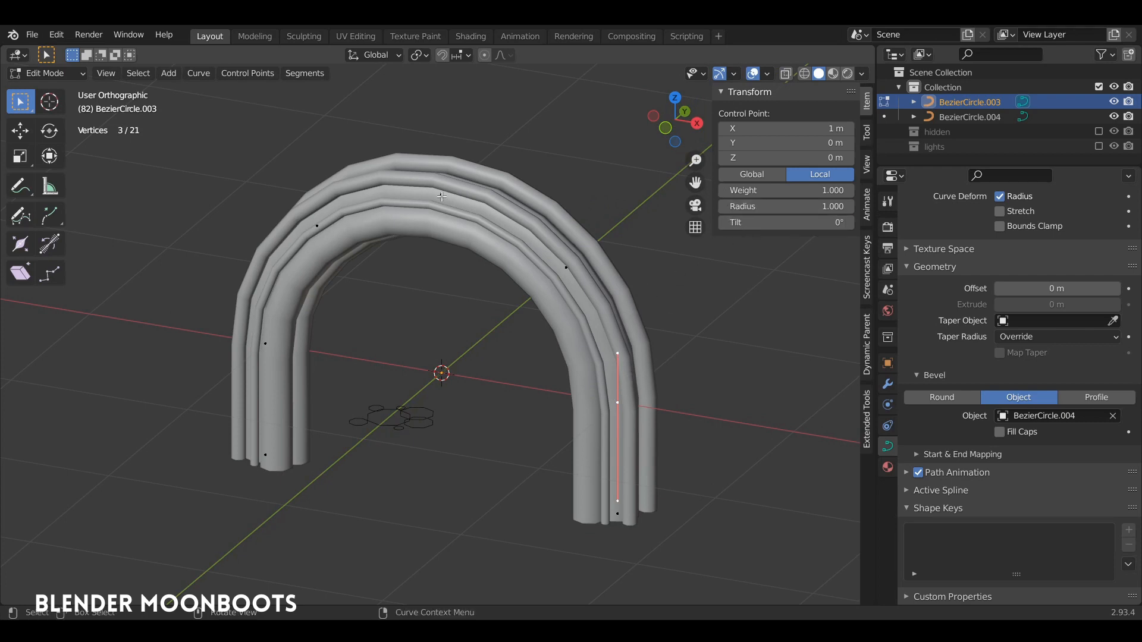
{"action": "left_click", "coordinate": [441, 196]}
{"action": "middle_click_drag", "start_coordinate": [442, 197], "coordinate": [480, 183]}
{"action": "middle_click_drag", "start_coordinate": [590, 191], "coordinate": [584, 215], "text": "shift"}
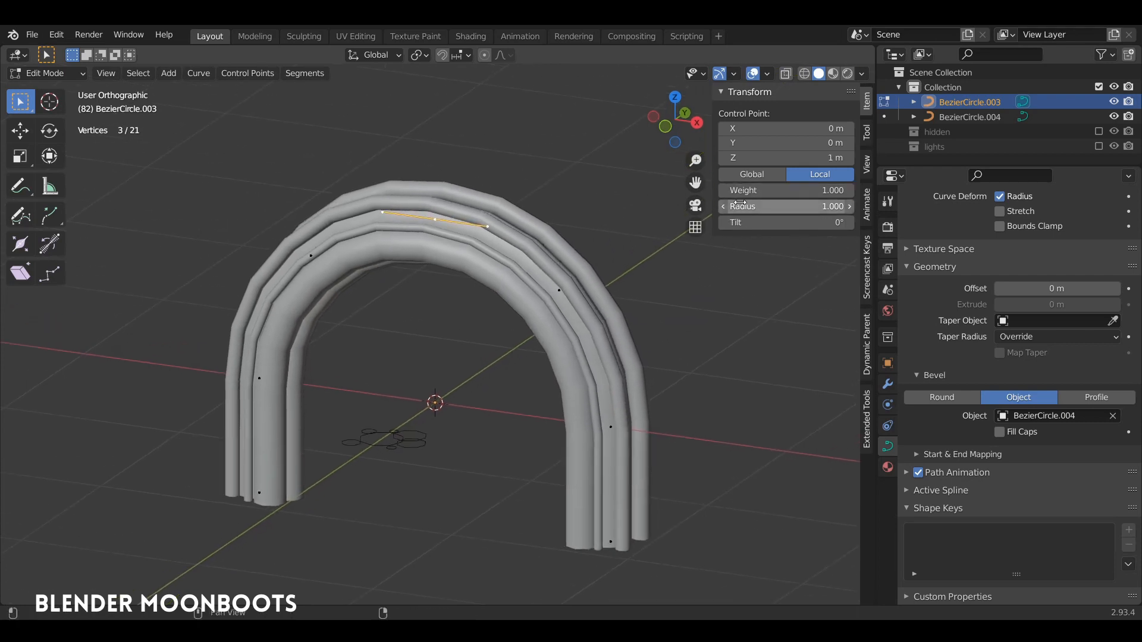
{"action": "mouse_move", "coordinate": [726, 205]}
{"action": "left_mouse_down"}
{"action": "mouse_move", "coordinate": [747, 206]}
{"action": "mouse_move", "coordinate": [716, 205]}
{"action": "mouse_move", "coordinate": [772, 208]}
{"action": "mouse_move", "coordinate": [708, 207]}
{"action": "left_mouse_up"}
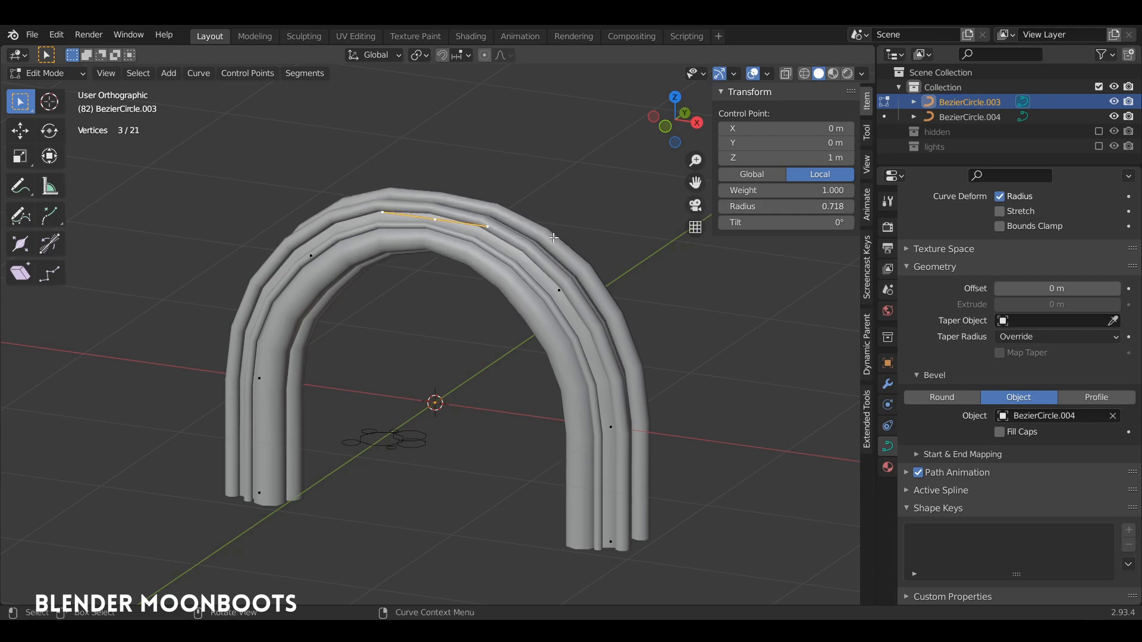
{"action": "key", "text": "alt+s"}
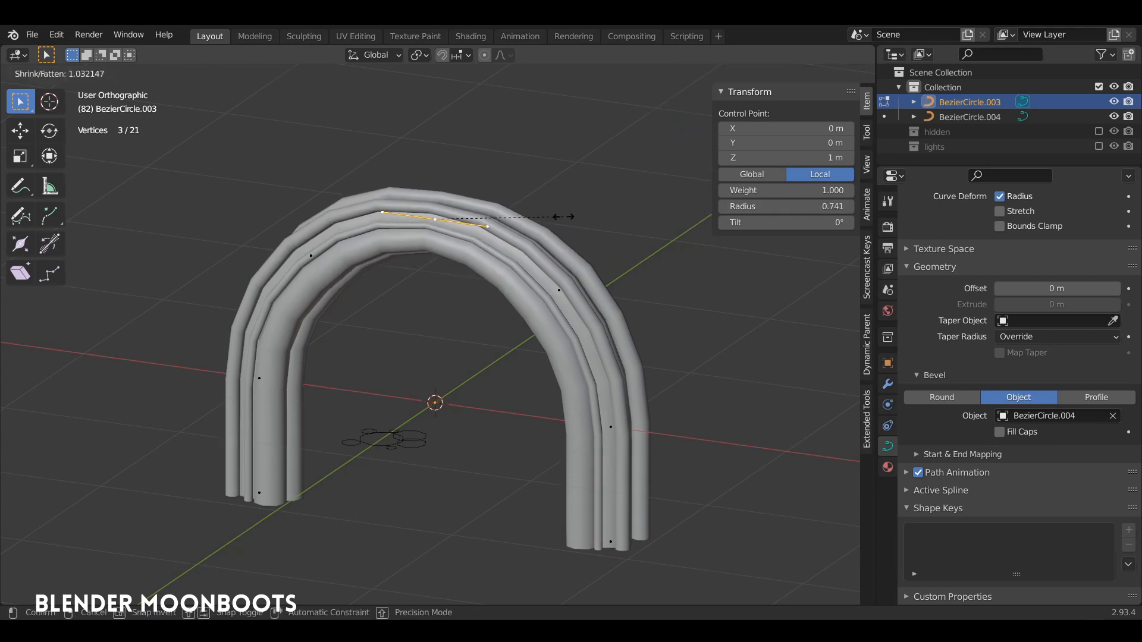
{"action": "left_click", "coordinate": [545, 227]}
Shrink the two shoulder control points beside the arch's top, the +X one to radius about 0.68 and the -X one to about 0.79.
{"action": "left_click", "coordinate": [559, 290]}
{"action": "key", "text": "alt+s"}
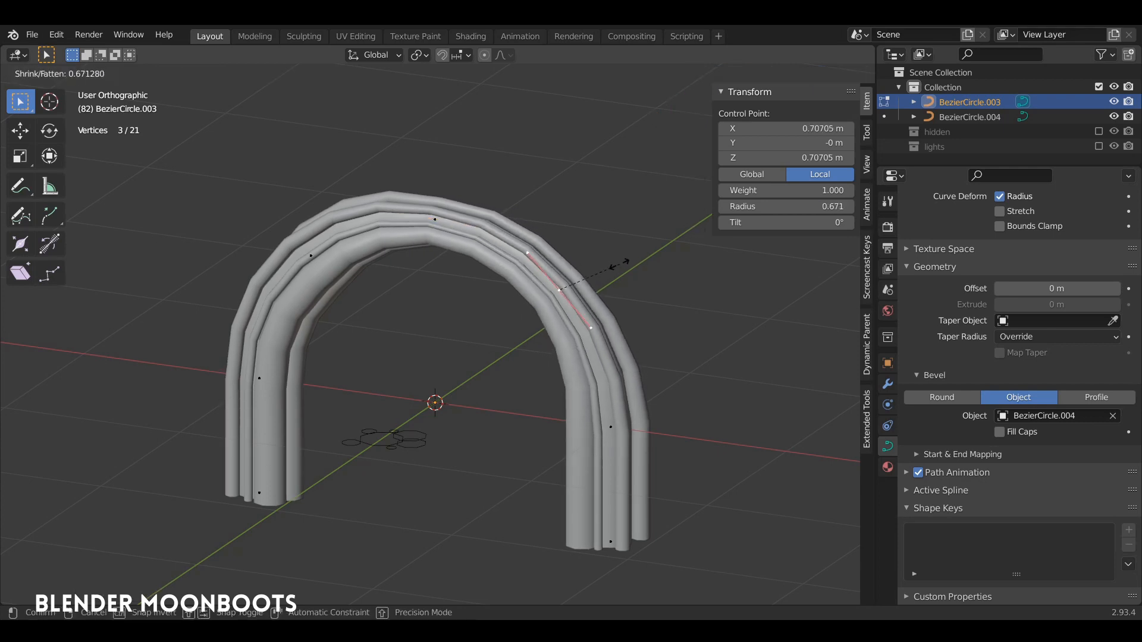
{"action": "left_click", "coordinate": [621, 266]}
{"action": "left_click", "coordinate": [312, 254]}
{"action": "key", "text": "alt+s"}
{"action": "left_click", "coordinate": [361, 220]}
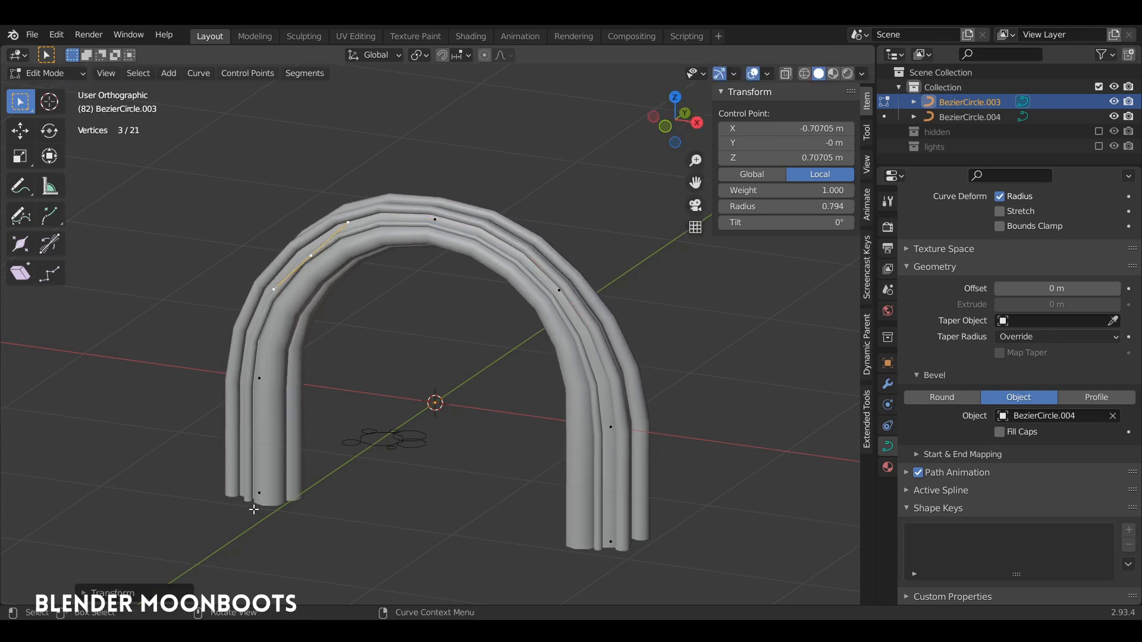
Flare both feet of the arch by enlarging the radius of the lowest control point on each leg to at least about 1.4.
{"action": "left_click", "coordinate": [260, 490]}
{"action": "key", "text": "alt+s"}
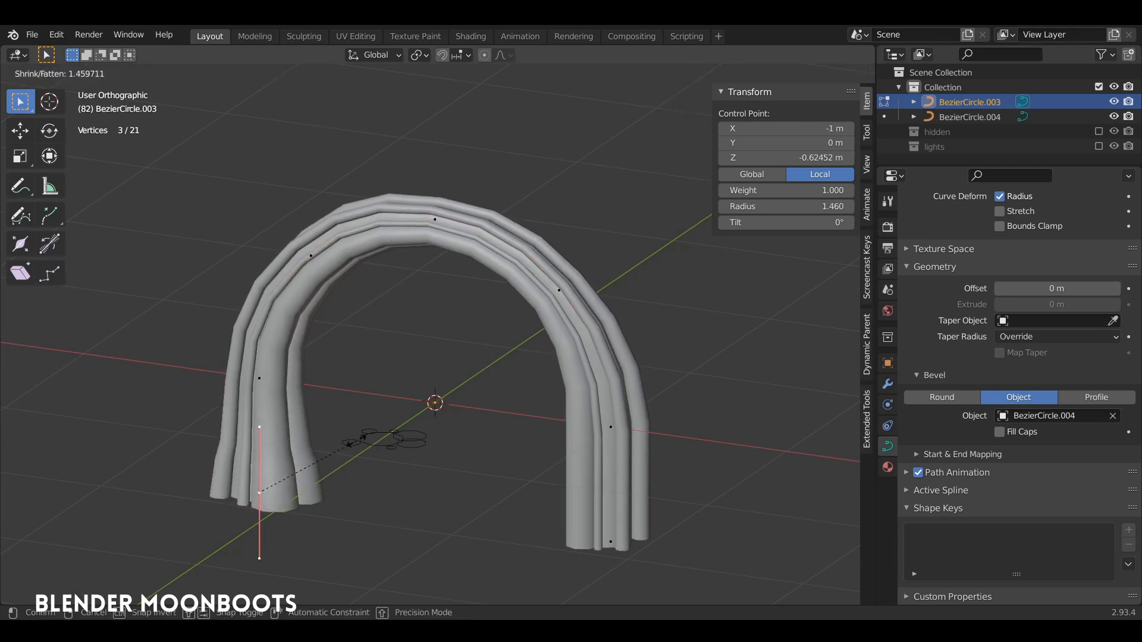
{"action": "left_click", "coordinate": [432, 460]}
{"action": "left_click", "coordinate": [611, 542]}
{"action": "key", "text": "g"}
{"action": "key", "text": "z"}
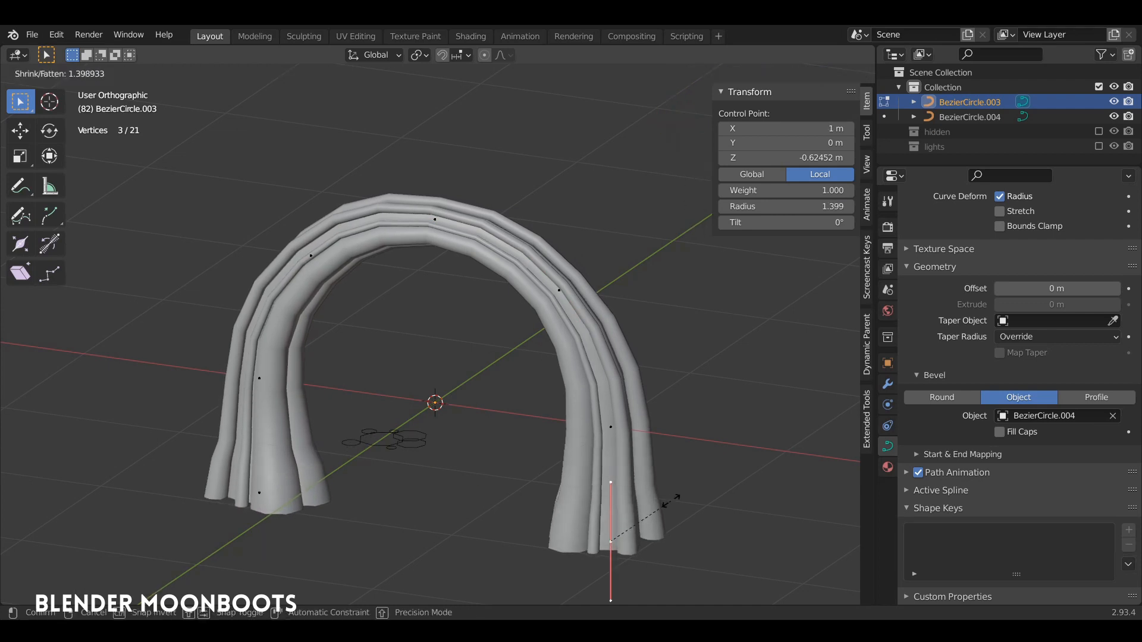
Narrow the +X leg by shrinking its control point at ground height to a radius of about 0.81.
{"action": "left_click", "coordinate": [615, 423]}
{"action": "key", "text": "alt+s"}
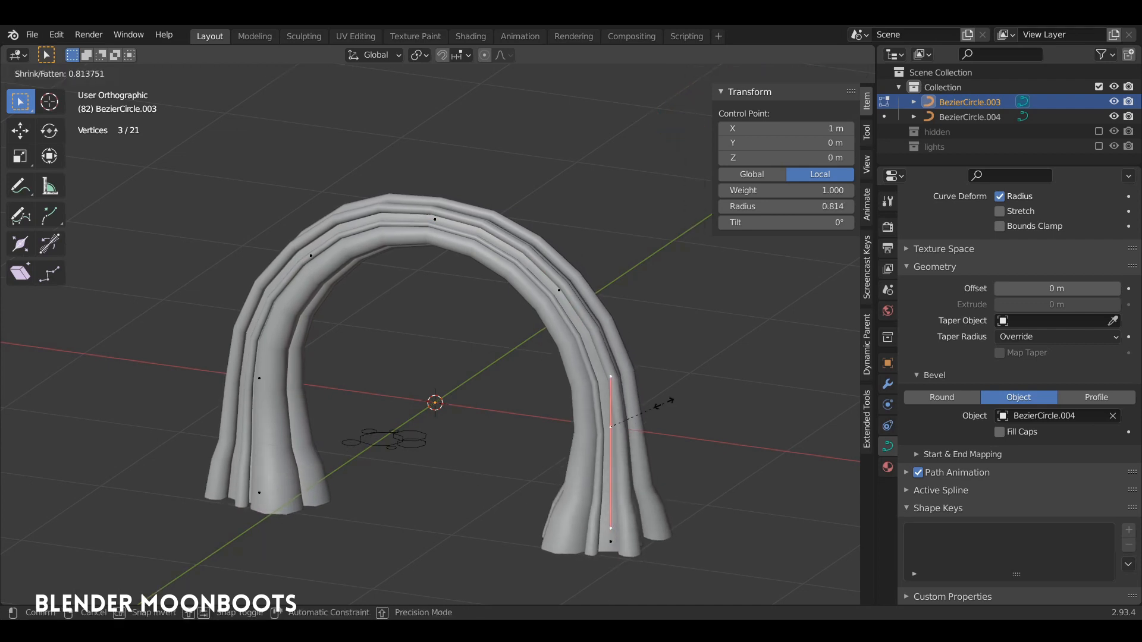
{"action": "left_click", "coordinate": [671, 402]}
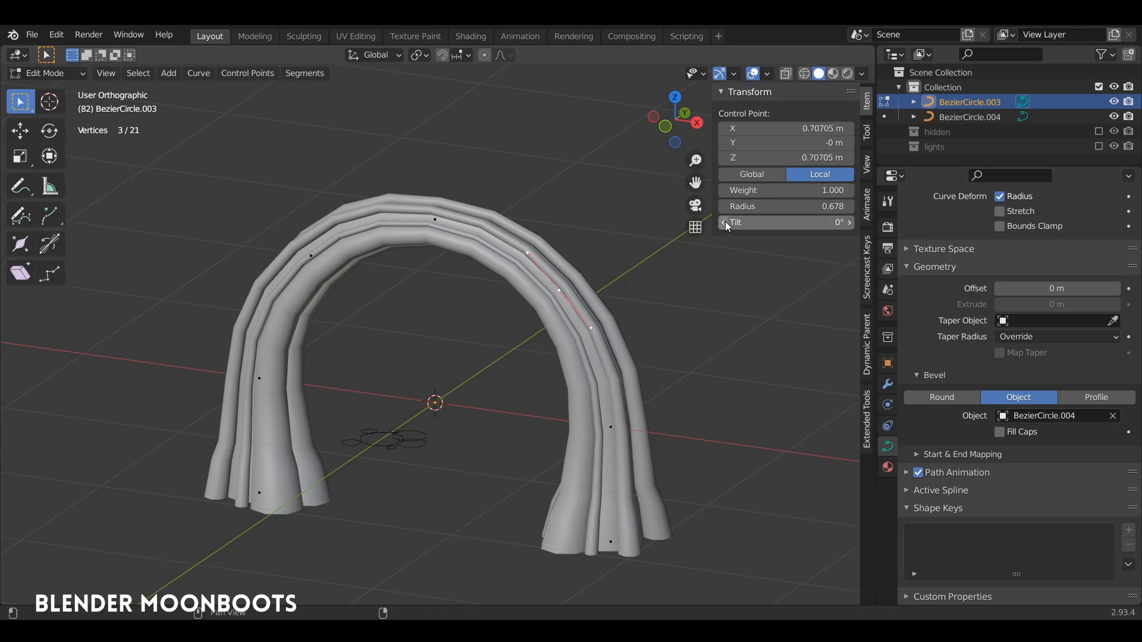
Set the tilt of the +X shoulder control point to about -93.6° and twist the arch's top control point in the negative direction.
{"action": "left_click_drag", "start_coordinate": [725, 221], "coordinate": [697, 233]}
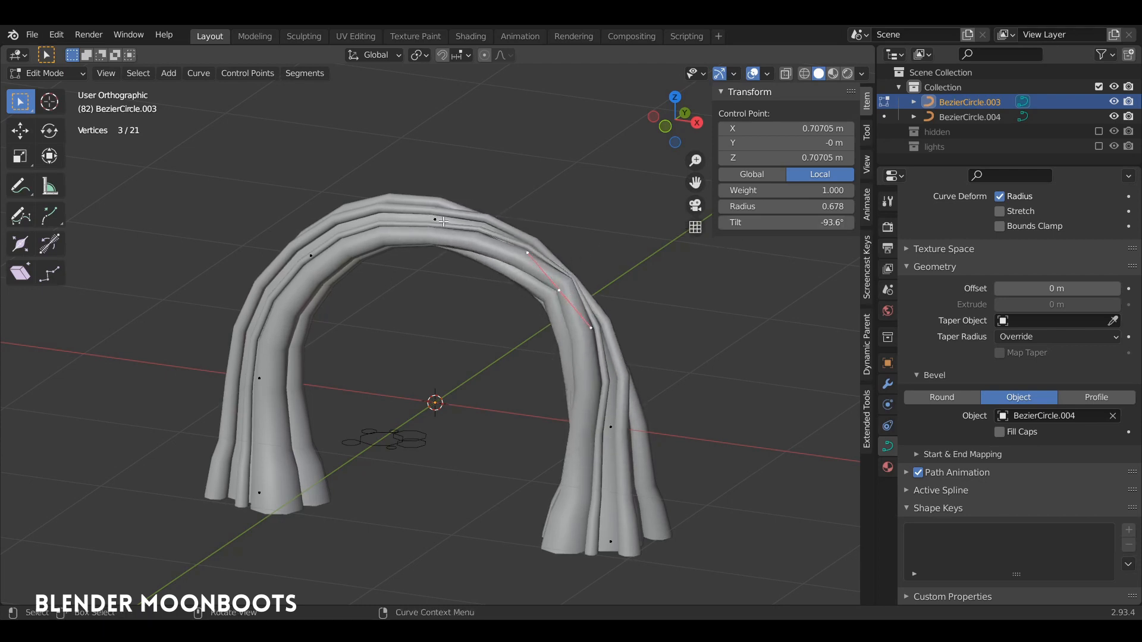
{"action": "key", "text": "ctrl+t"}
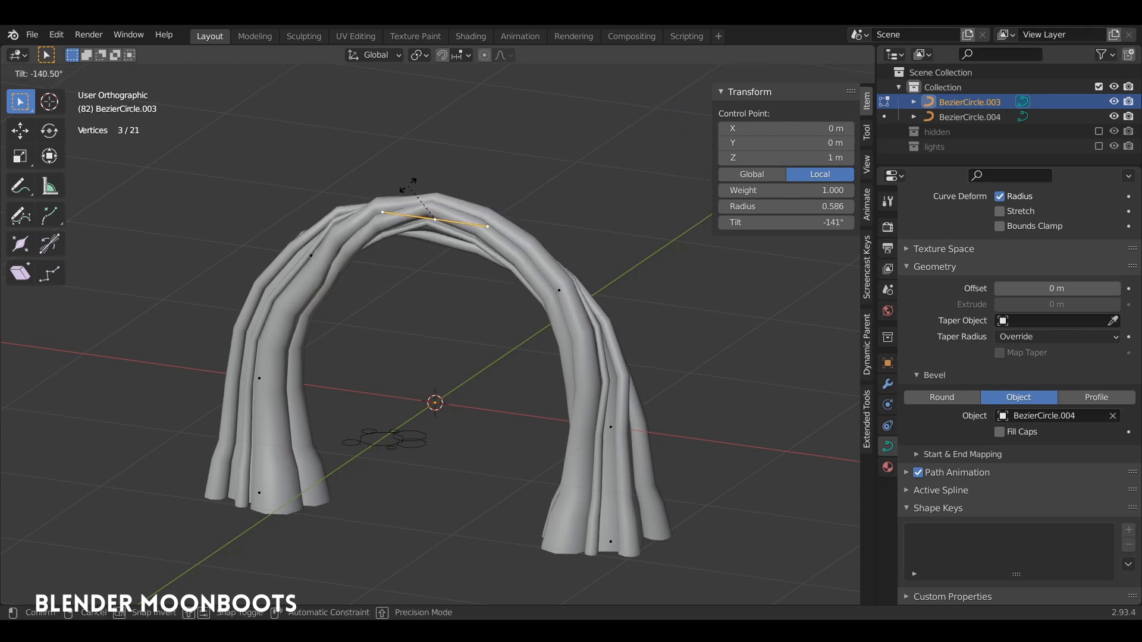
{"action": "left_click", "coordinate": [315, 247]}
Try to tilt the -X shoulder control point to about -295° and undo that twist.
{"action": "left_click", "coordinate": [311, 252]}
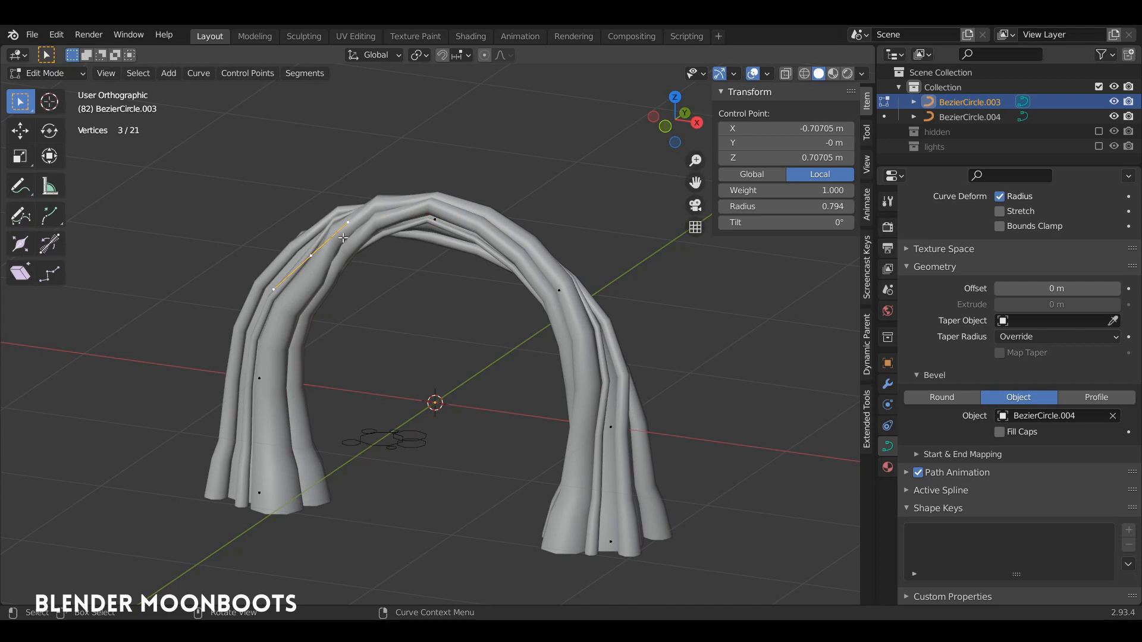
{"action": "key", "text": "ctrl+t"}
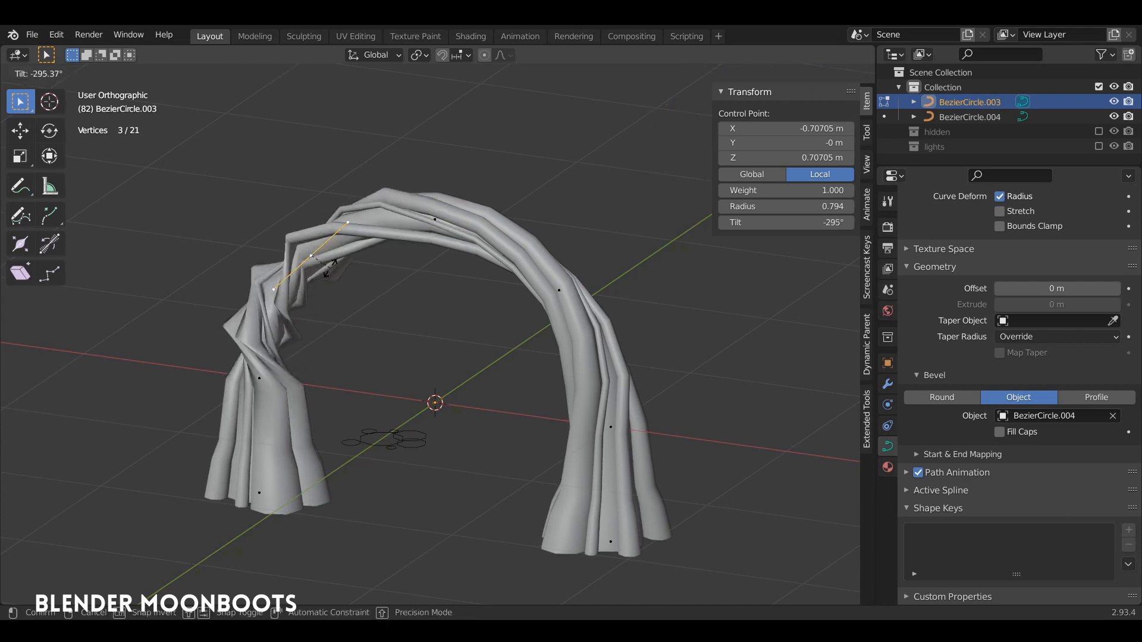
{"action": "left_click", "coordinate": [329, 267]}
{"action": "key", "text": "ctrl+z"}
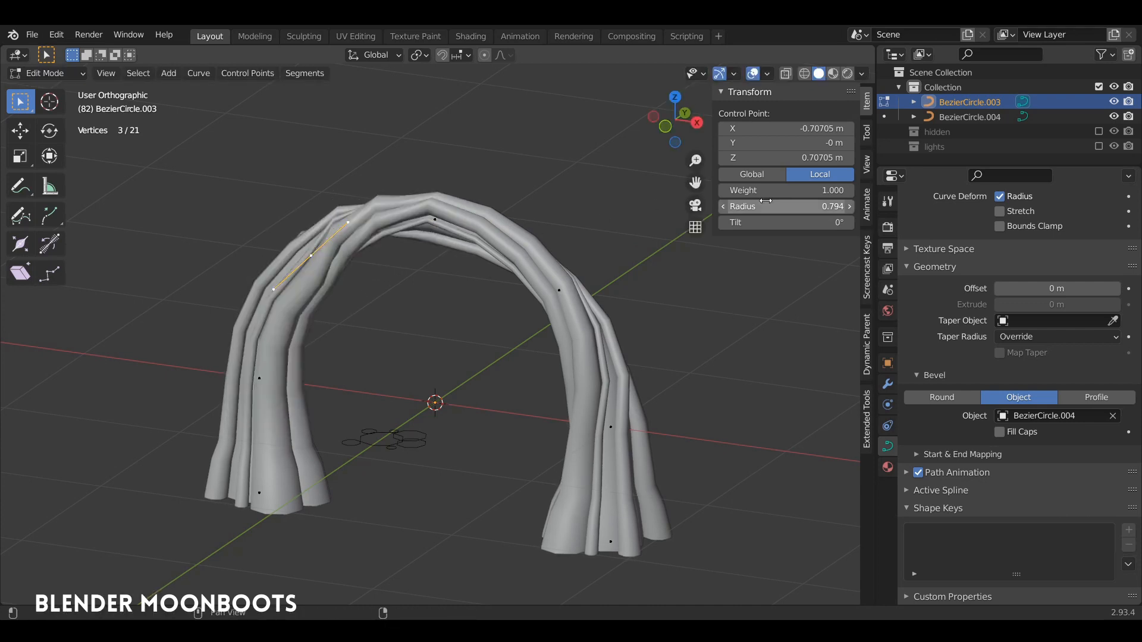
Tilt the -X shoulder point, the -X leg's ground-height point to about 142° and the matching +X leg point, and return to Object Mode.
{"action": "mouse_move", "coordinate": [765, 223]}
{"action": "left_mouse_down"}
{"action": "mouse_move", "coordinate": [737, 226]}
{"action": "mouse_move", "coordinate": [784, 226]}
{"action": "left_mouse_up"}
{"action": "left_click", "coordinate": [272, 376]}
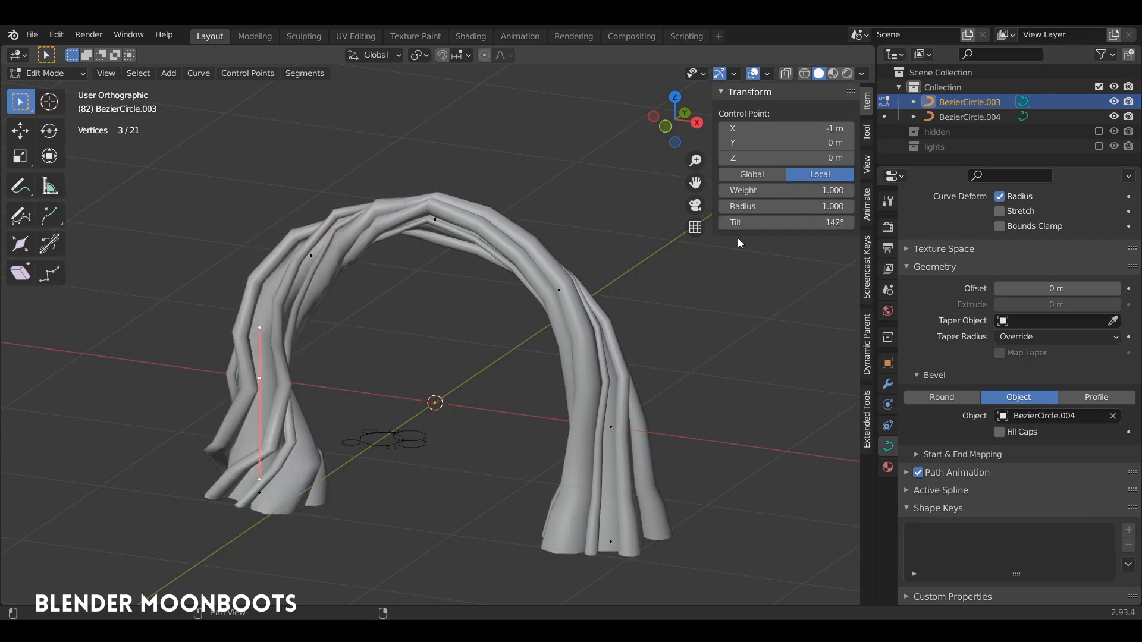
{"action": "left_click", "coordinate": [611, 426]}
{"action": "left_click_drag", "start_coordinate": [735, 222], "coordinate": [768, 227]}
{"action": "middle_click_drag", "start_coordinate": [633, 287], "coordinate": [568, 366]}
{"action": "key", "text": "Tab"}
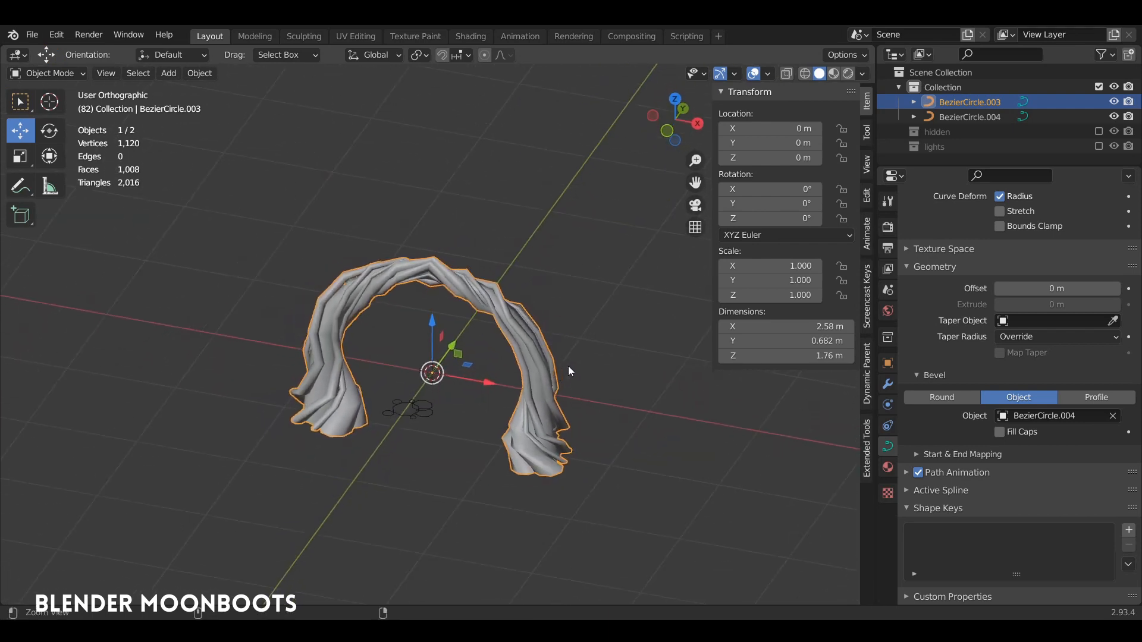
Duplicate the twisted arch curve and place the copy about 2.69 m away along negative X.
{"action": "middle_click_drag", "start_coordinate": [480, 345], "coordinate": [583, 347], "text": "shift"}
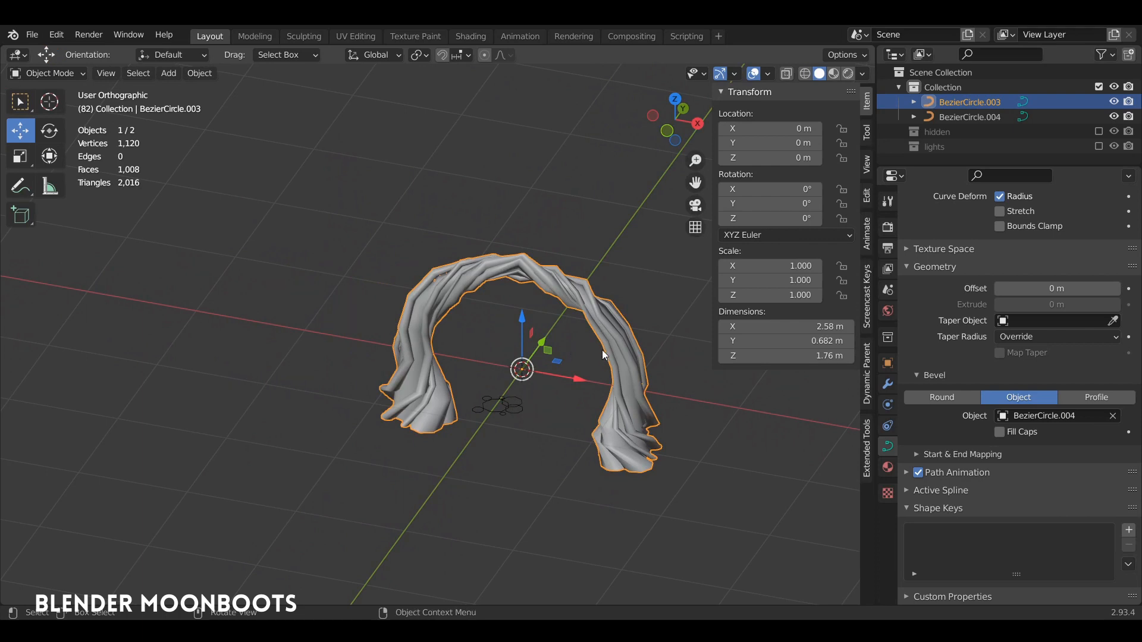
{"action": "key", "text": "shift+d"}
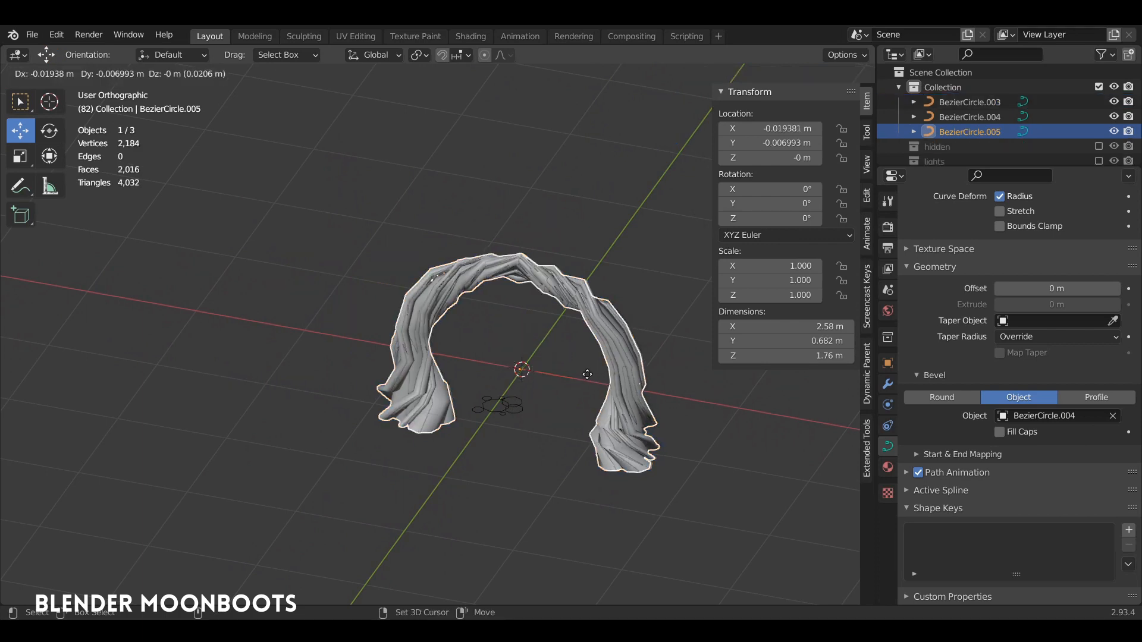
{"action": "key", "text": "x"}
{"action": "left_click", "coordinate": [305, 325]}
Move the original twisted arch and its circle profile curve into a new collection named original and exclude that collection.
{"action": "left_click", "coordinate": [445, 305]}
{"action": "left_click", "coordinate": [493, 405], "text": "shift"}
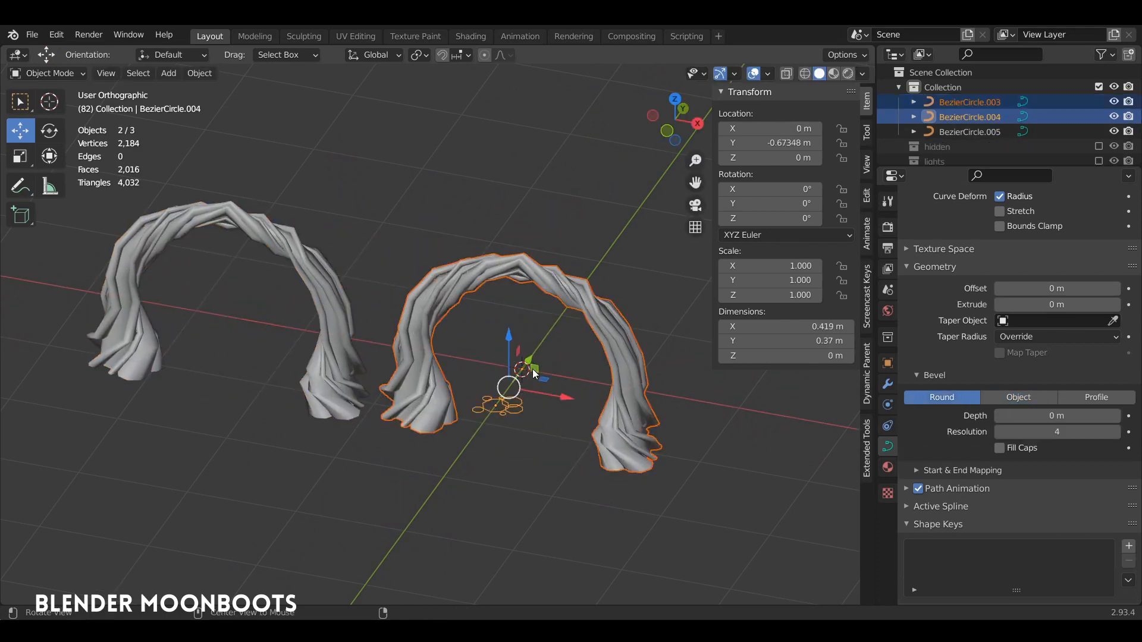
{"action": "scroll", "coordinate": [531, 372], "scroll_direction": "up", "scroll_amount": 3}
{"action": "middle_click_drag", "start_coordinate": [551, 331], "coordinate": [524, 340], "text": "shift"}
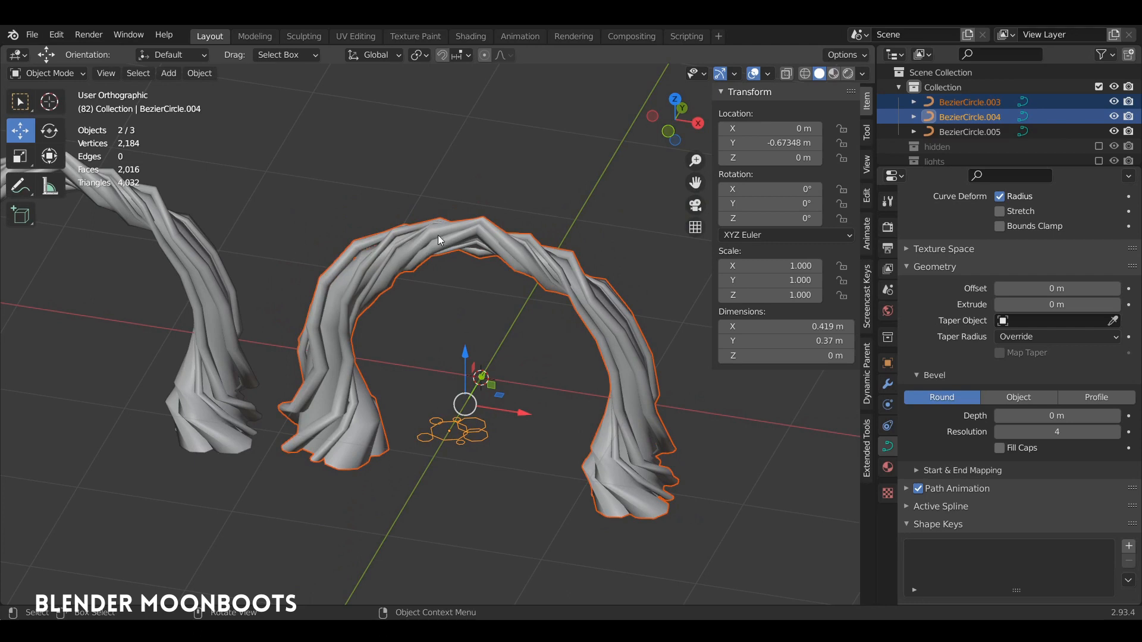
{"action": "key", "text": "m"}
{"action": "left_click", "coordinate": [414, 184]}
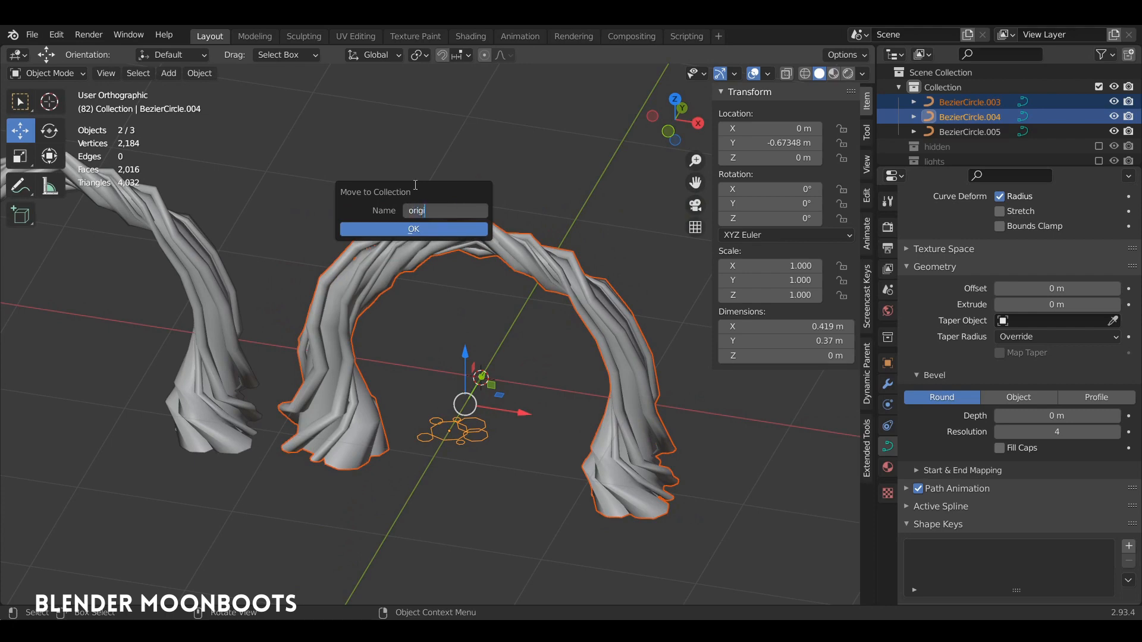
{"action": "type", "text": "original"}
{"action": "key", "text": "Return"}
{"action": "key", "text": "Return"}
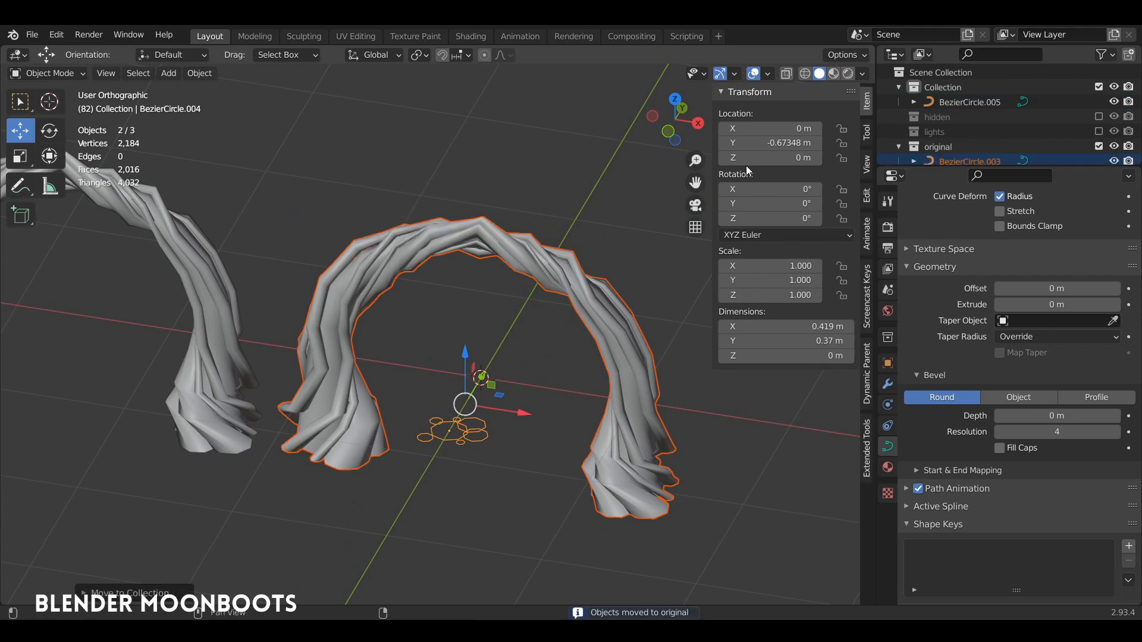
{"action": "left_click", "coordinate": [1099, 146]}
Slide the twisted arch copy back along X close to the world origin, at about -0.024 m.
{"action": "middle_click_drag", "start_coordinate": [353, 251], "coordinate": [557, 243], "text": "shift"}
{"action": "left_click", "coordinate": [414, 260]}
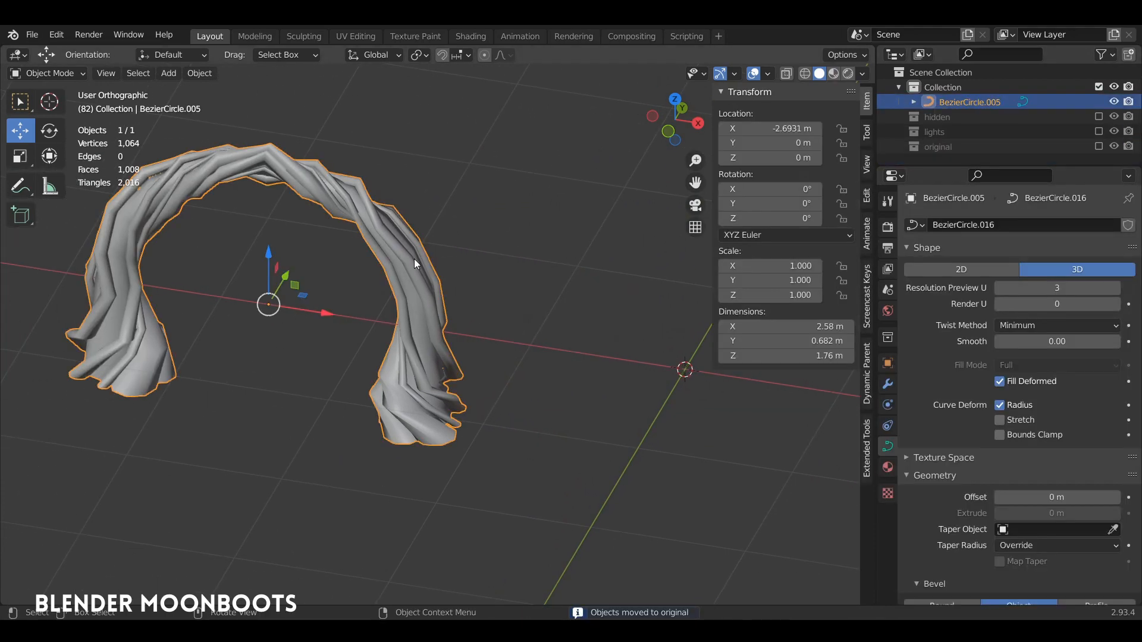
{"action": "left_click_drag", "start_coordinate": [327, 313], "coordinate": [723, 375]}
{"action": "middle_click_drag", "start_coordinate": [719, 375], "coordinate": [352, 334], "text": "shift"}
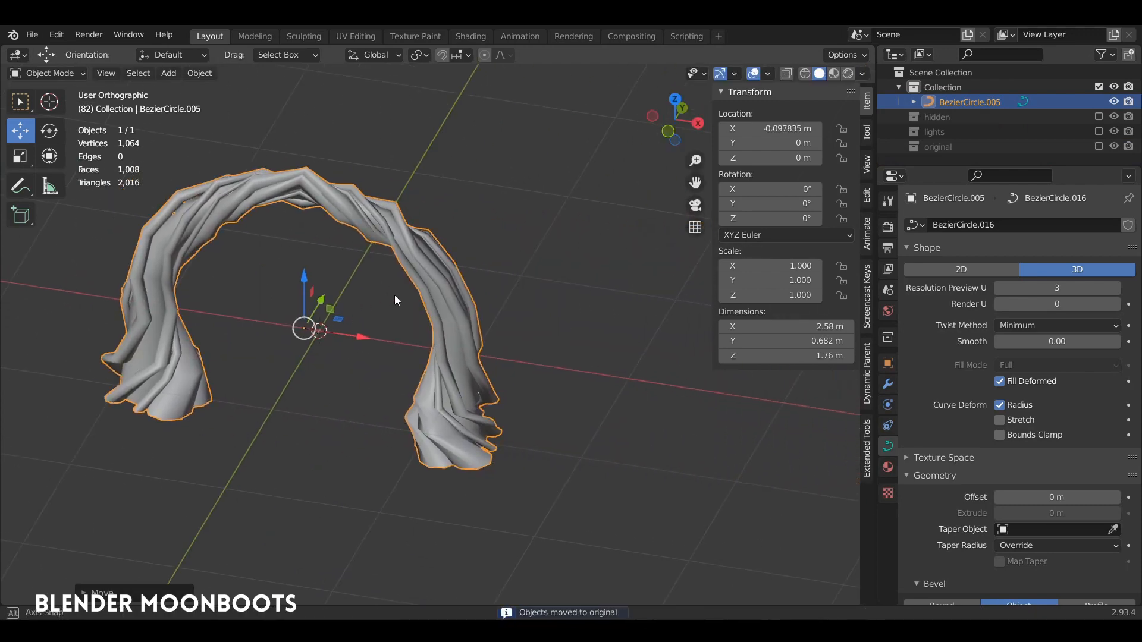
{"action": "middle_click_drag", "start_coordinate": [394, 295], "coordinate": [407, 283]}
{"action": "left_click_drag", "start_coordinate": [351, 330], "coordinate": [380, 331]}
Convert the twisted arch copy to a mesh and inspect its topology in Edit Mode.
{"action": "right_click", "coordinate": [445, 270]}
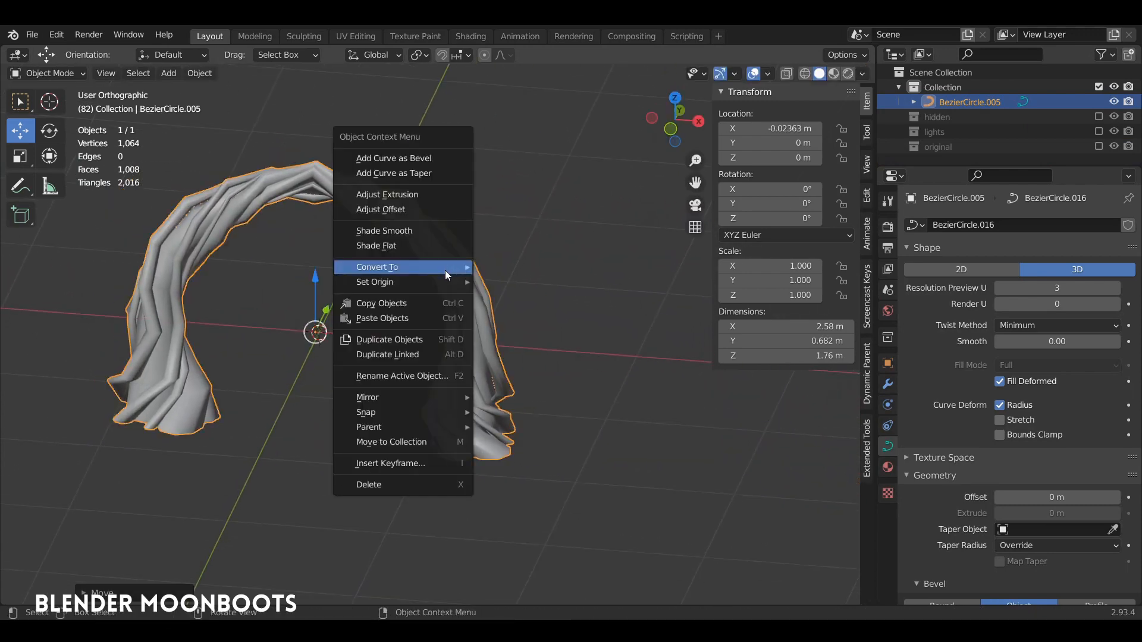
{"action": "mouse_move", "coordinate": [444, 270]}
{"action": "left_click", "coordinate": [504, 282]}
{"action": "key", "text": "Tab"}
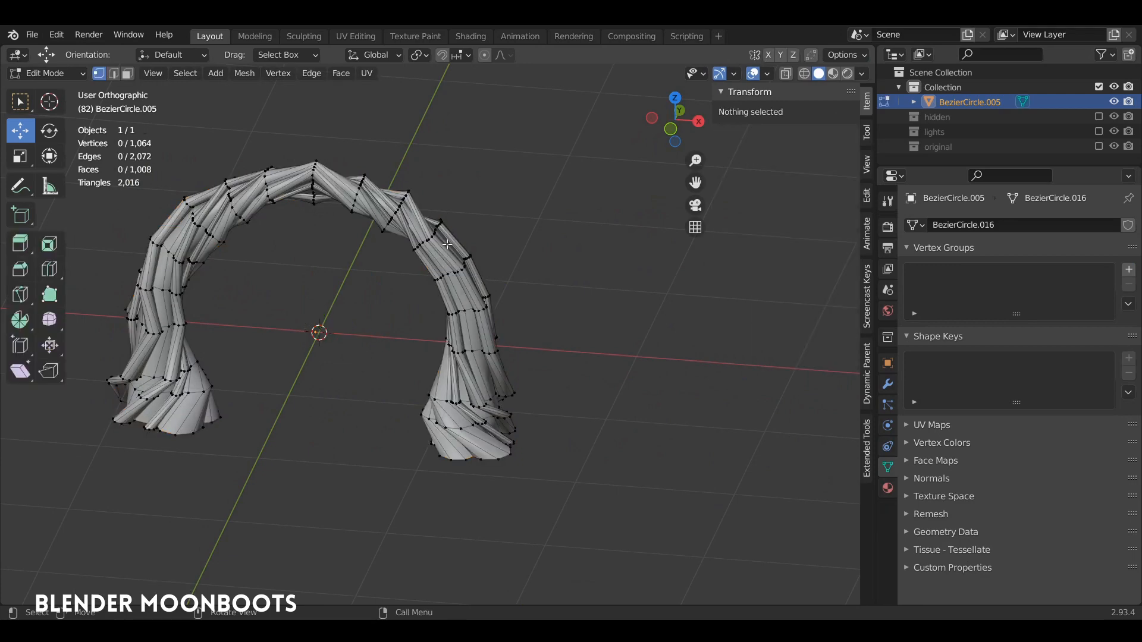
{"action": "middle_click_drag", "start_coordinate": [468, 274], "coordinate": [440, 237]}
{"action": "scroll", "coordinate": [427, 212], "scroll_direction": "up", "scroll_amount": 5}
{"action": "scroll", "coordinate": [427, 213], "scroll_direction": "down", "scroll_amount": 6}
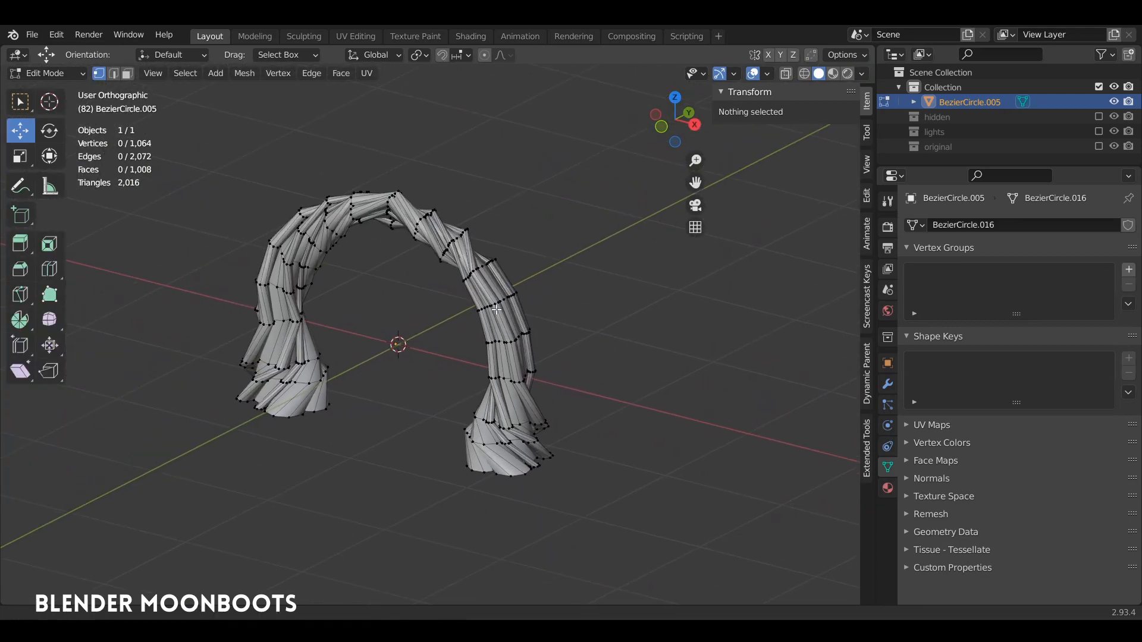
Return to Object Mode, raise the arch mesh along Z until its feet stand at ground level, and hide the sidebar.
{"action": "key", "text": "Tab"}
{"action": "key", "text": "g"}
{"action": "key", "text": "z"}
{"action": "left_click", "coordinate": [440, 198]}
{"action": "mouse_move", "coordinate": [440, 197]}
{"action": "middle_mouse_down"}
{"action": "mouse_move", "coordinate": [505, 201]}
{"action": "mouse_move", "coordinate": [484, 246]}
{"action": "mouse_move", "coordinate": [515, 237]}
{"action": "mouse_move", "coordinate": [445, 238]}
{"action": "mouse_move", "coordinate": [459, 245]}
{"action": "mouse_move", "coordinate": [511, 228]}
{"action": "mouse_move", "coordinate": [614, 237]}
{"action": "mouse_move", "coordinate": [529, 251]}
{"action": "middle_mouse_up"}
{"action": "key", "text": "n"}
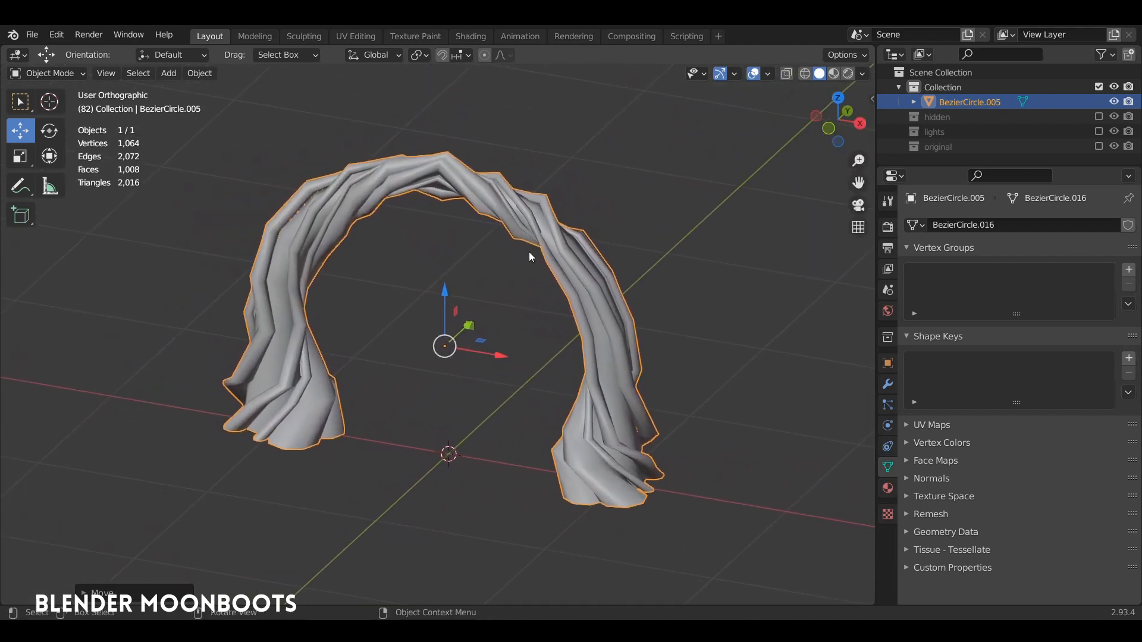
Switch the arch mesh to Sculpt Mode and enlarge the Inflate/Deflate brush radius to 113 px.
{"action": "key", "text": "ctrl+Tab"}
{"action": "left_click", "coordinate": [505, 344]}
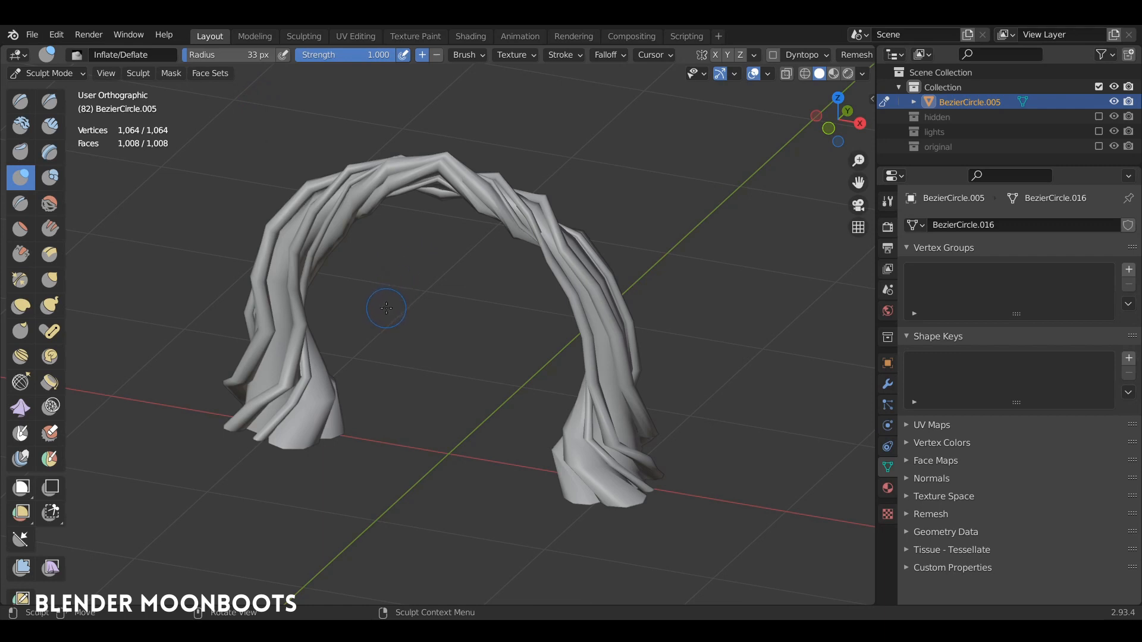
{"action": "key", "text": "f"}
{"action": "left_click", "coordinate": [459, 283]}
{"action": "key", "text": "shift+f"}
{"action": "key", "text": "Escape"}
{"action": "key", "text": "f"}
{"action": "left_click", "coordinate": [479, 286]}
Inflate the tubes on both legs and the upper right curve of the arch with the Inflate/Deflate brush.
{"action": "middle_click_drag", "start_coordinate": [487, 286], "coordinate": [512, 278]}
{"action": "mouse_move", "coordinate": [288, 281]}
{"action": "left_mouse_down"}
{"action": "mouse_move", "coordinate": [303, 271]}
{"action": "mouse_move", "coordinate": [269, 256]}
{"action": "left_mouse_up"}
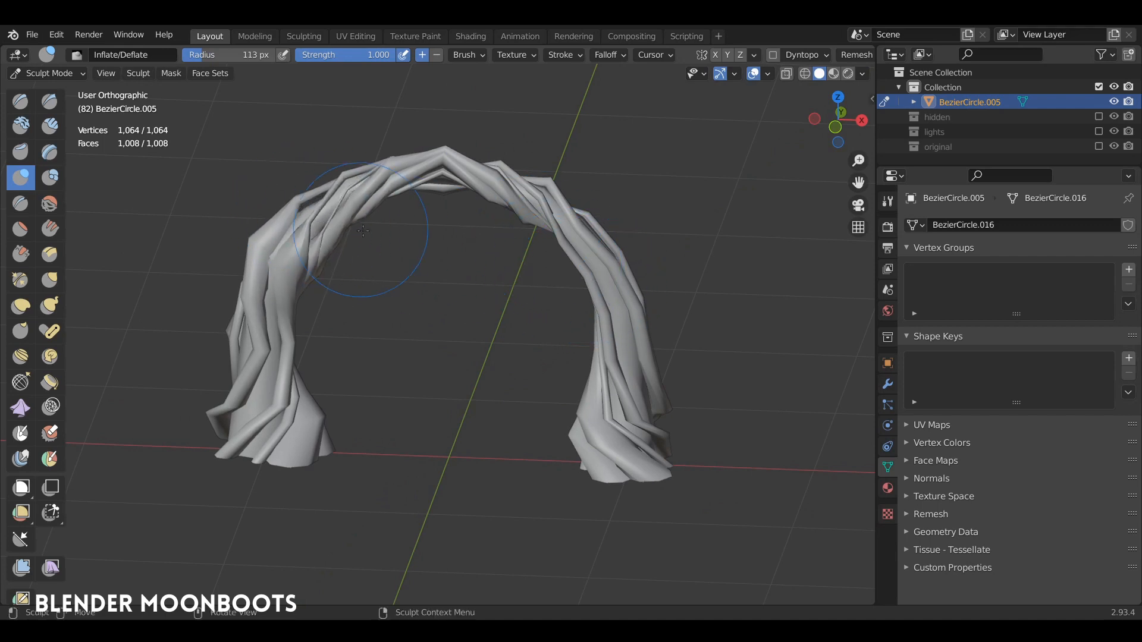
{"action": "left_click_drag", "start_coordinate": [601, 311], "coordinate": [637, 316]}
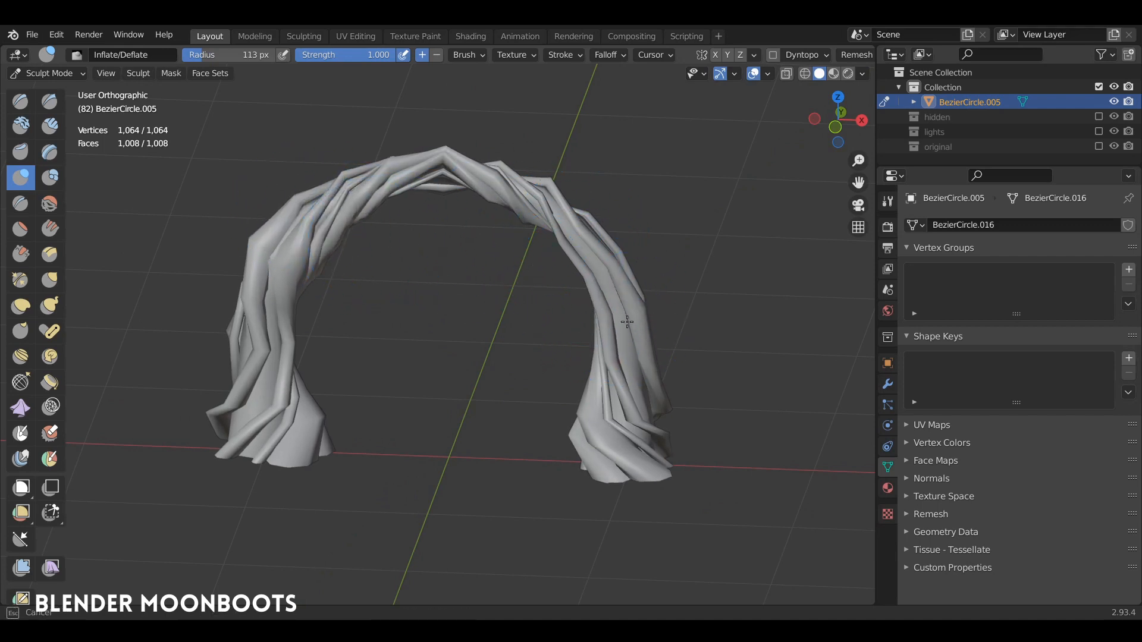
{"action": "left_click_drag", "start_coordinate": [556, 198], "coordinate": [550, 203]}
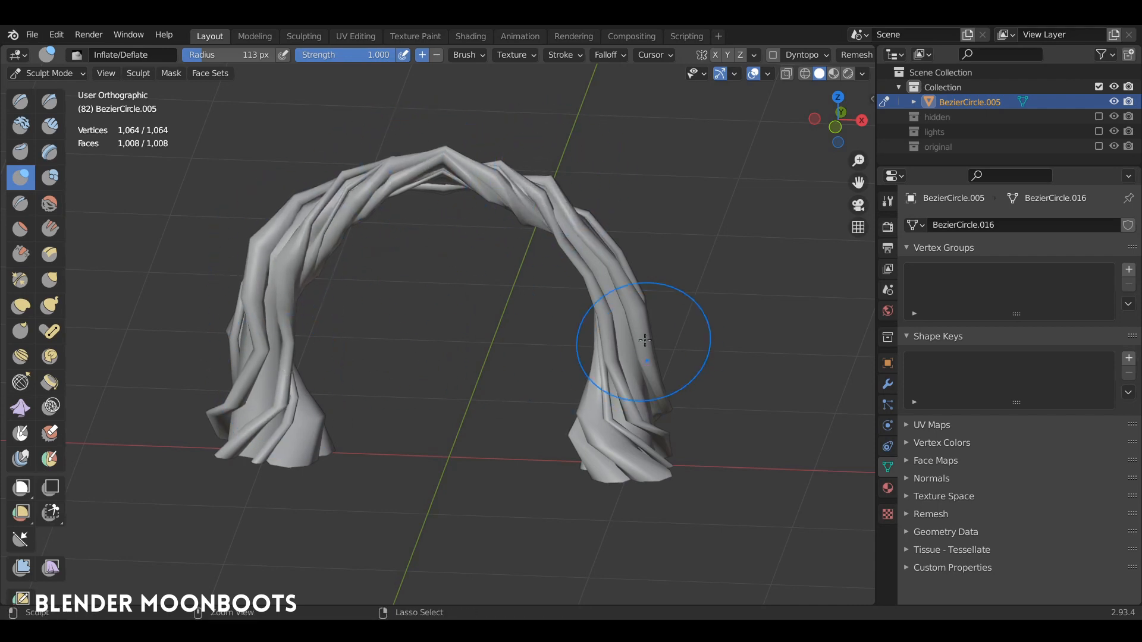
{"action": "middle_click_drag", "start_coordinate": [650, 338], "coordinate": [660, 246]}
{"action": "middle_click_drag", "start_coordinate": [586, 209], "coordinate": [739, 89]}
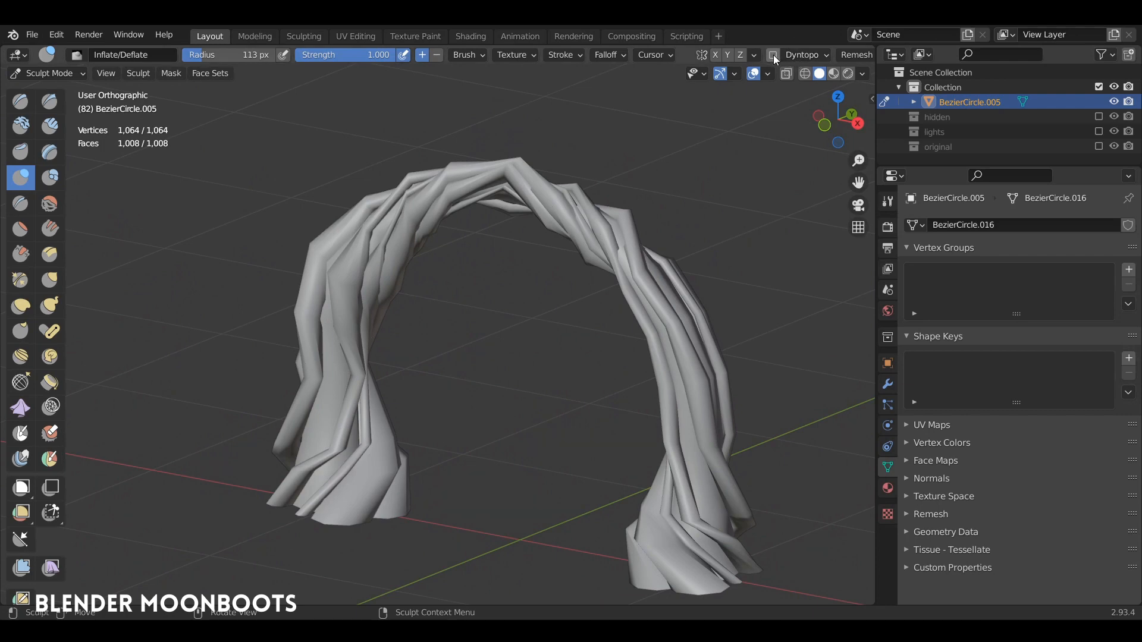
In front view, pull the arch's left shoulder outward using Elastic Deform with a 195 px radius and strength 1.000.
{"action": "mouse_move", "coordinate": [562, 220]}
{"action": "middle_mouse_down"}
{"action": "mouse_move", "coordinate": [664, 178]}
{"action": "mouse_move", "coordinate": [585, 250]}
{"action": "mouse_move", "coordinate": [624, 285]}
{"action": "mouse_move", "coordinate": [613, 227]}
{"action": "mouse_move", "coordinate": [599, 229]}
{"action": "middle_mouse_up"}
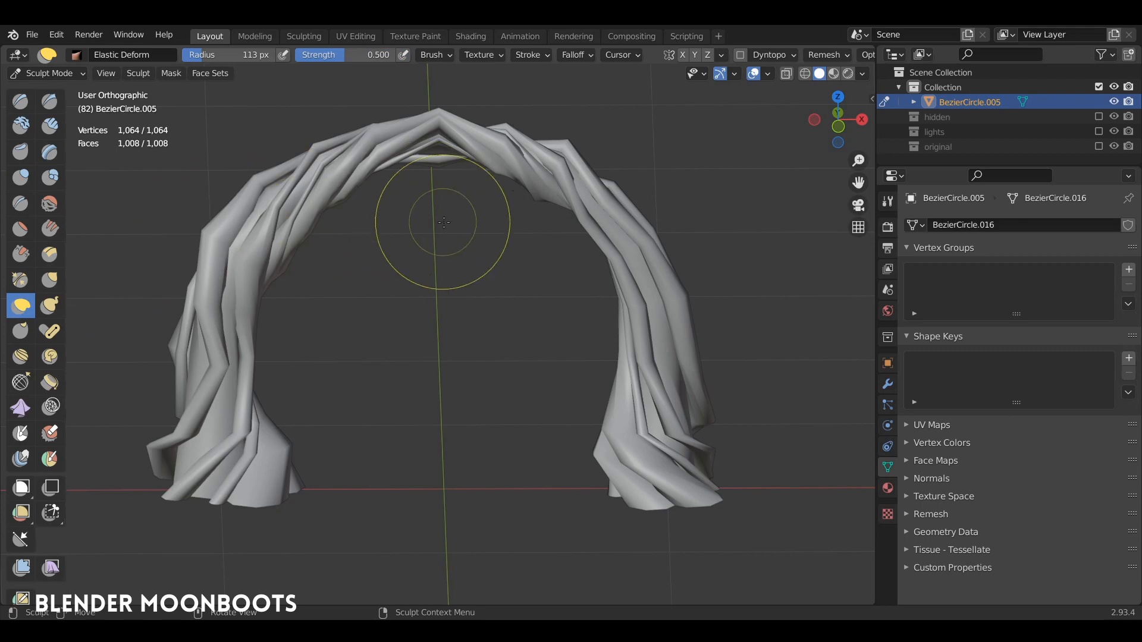
{"action": "key", "text": "KP_1"}
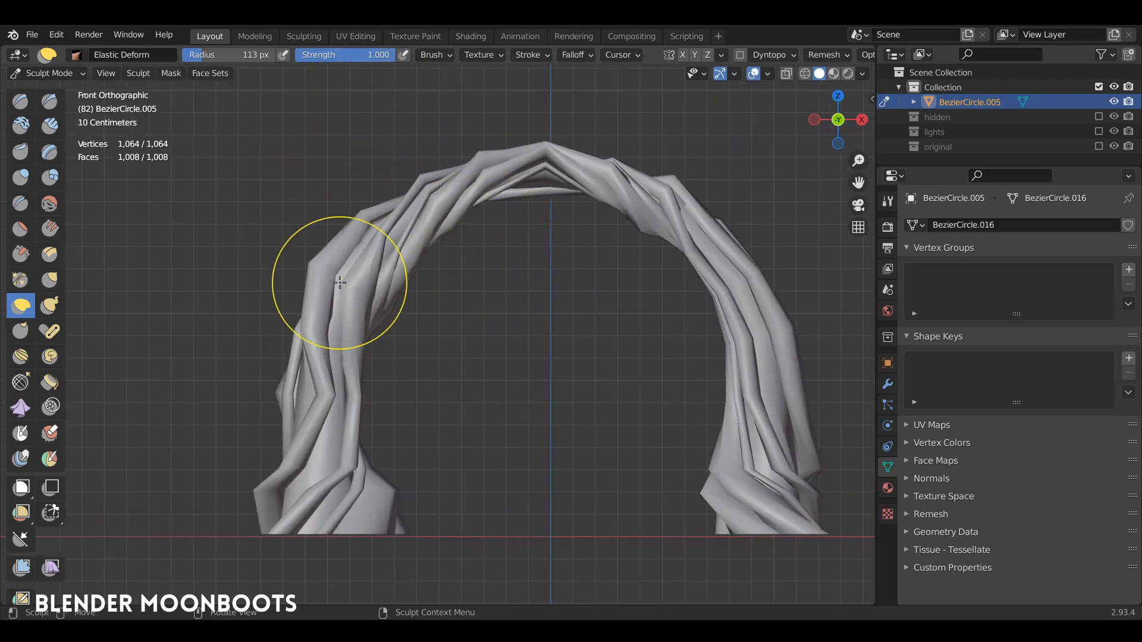
{"action": "left_click_drag", "start_coordinate": [338, 283], "coordinate": [387, 309]}
{"action": "key", "text": "ctrl+z"}
{"action": "key", "text": "f"}
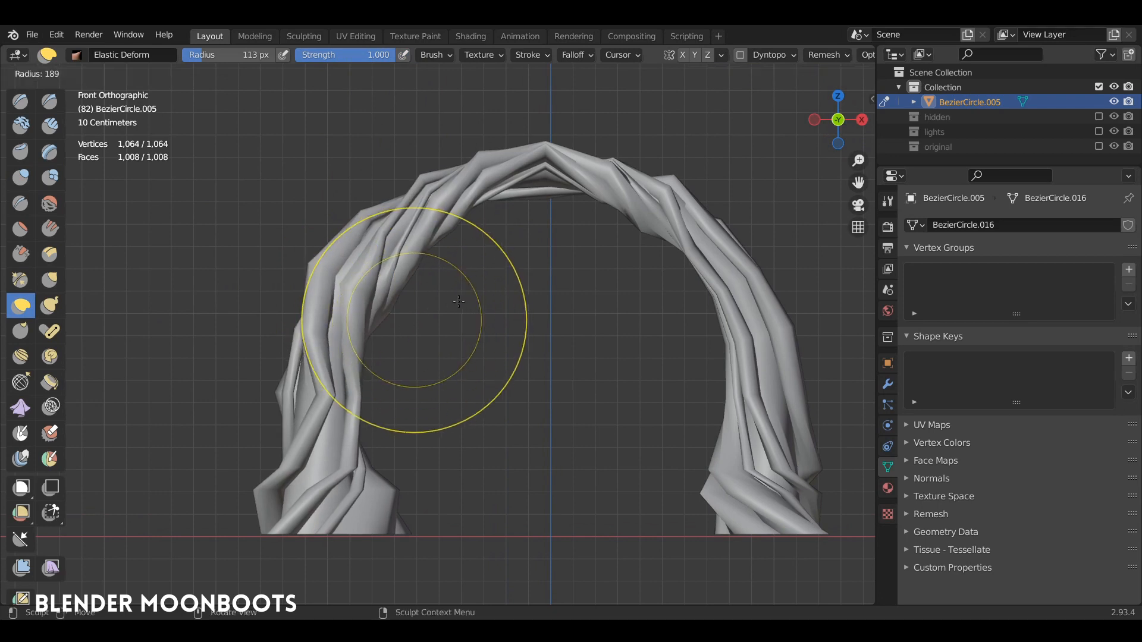
{"action": "left_click", "coordinate": [460, 319]}
{"action": "left_click_drag", "start_coordinate": [340, 272], "coordinate": [316, 280]}
Reduce the Elastic Deform radius to 140 px and reshape the arch's left shoulder, crown and right leg.
{"action": "left_click_drag", "start_coordinate": [430, 187], "coordinate": [445, 237]}
{"action": "key", "text": "ctrl+z"}
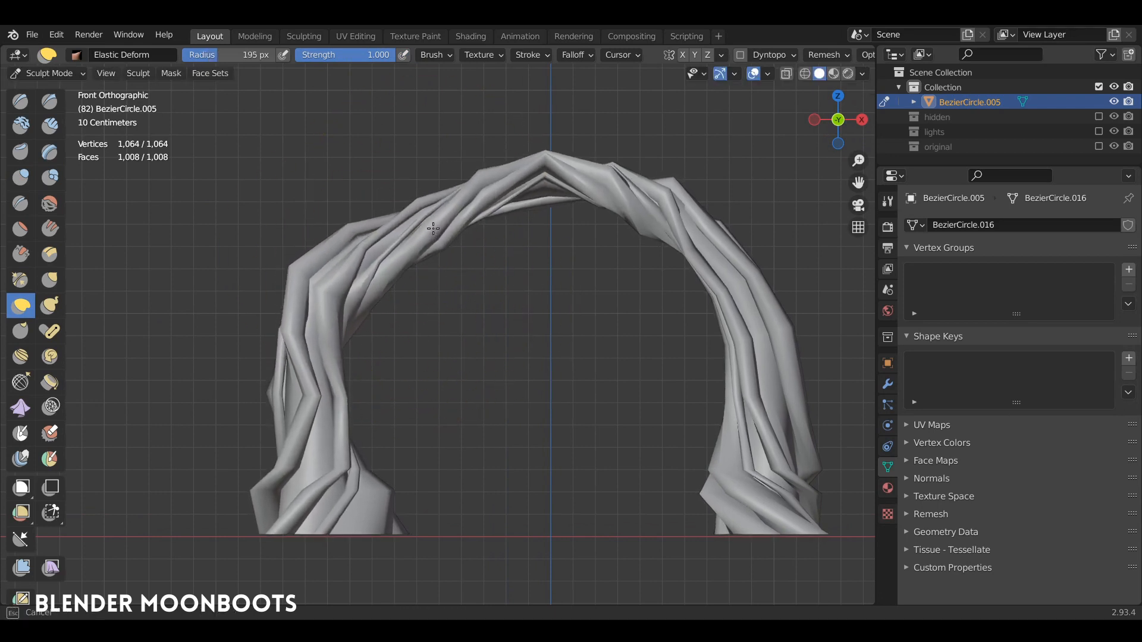
{"action": "key", "text": "f"}
{"action": "left_click", "coordinate": [448, 223]}
{"action": "key", "text": "ctrl+z"}
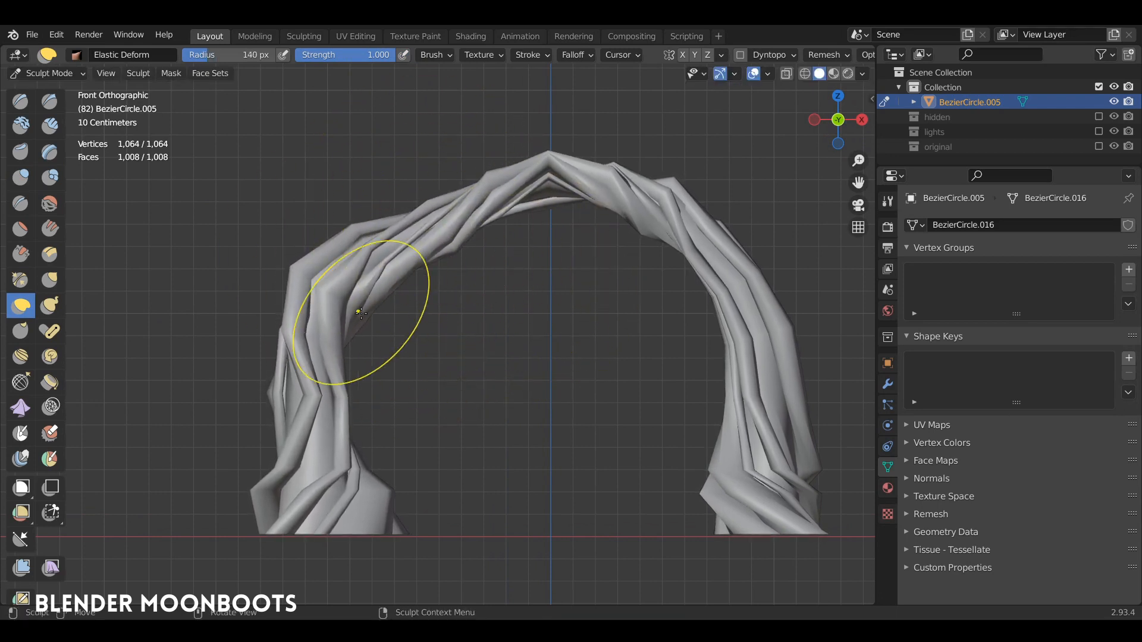
{"action": "left_click_drag", "start_coordinate": [364, 309], "coordinate": [327, 295]}
{"action": "left_click_drag", "start_coordinate": [470, 205], "coordinate": [467, 198]}
{"action": "left_click_drag", "start_coordinate": [585, 191], "coordinate": [588, 143]}
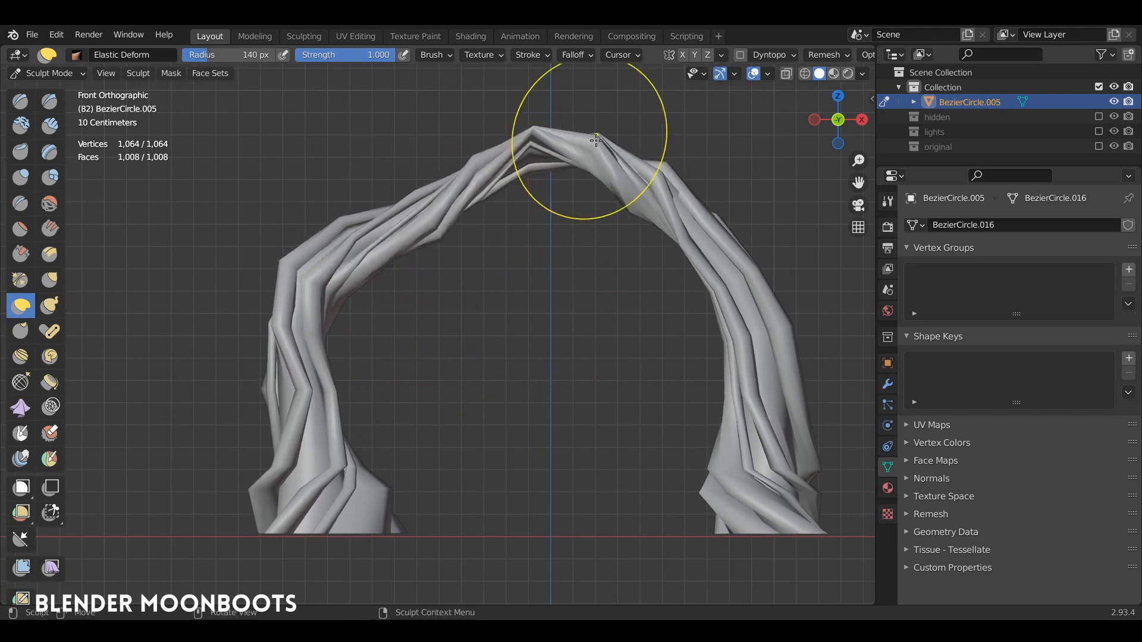
{"action": "left_click_drag", "start_coordinate": [725, 290], "coordinate": [701, 288]}
Leave Sculpt Mode for Object Mode and open the sculpted arch mesh in Edit Mode.
{"action": "middle_click_drag", "start_coordinate": [465, 312], "coordinate": [472, 356], "text": "ctrl"}
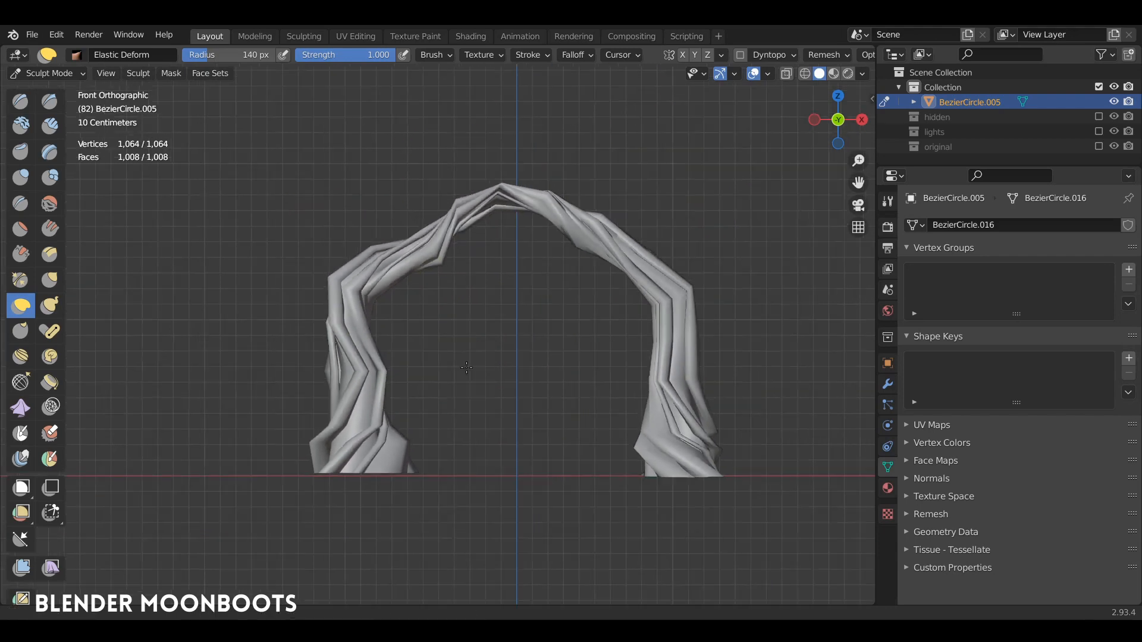
{"action": "scroll", "coordinate": [473, 357], "scroll_direction": "up", "scroll_amount": 2}
{"action": "key", "text": "ctrl+Tab"}
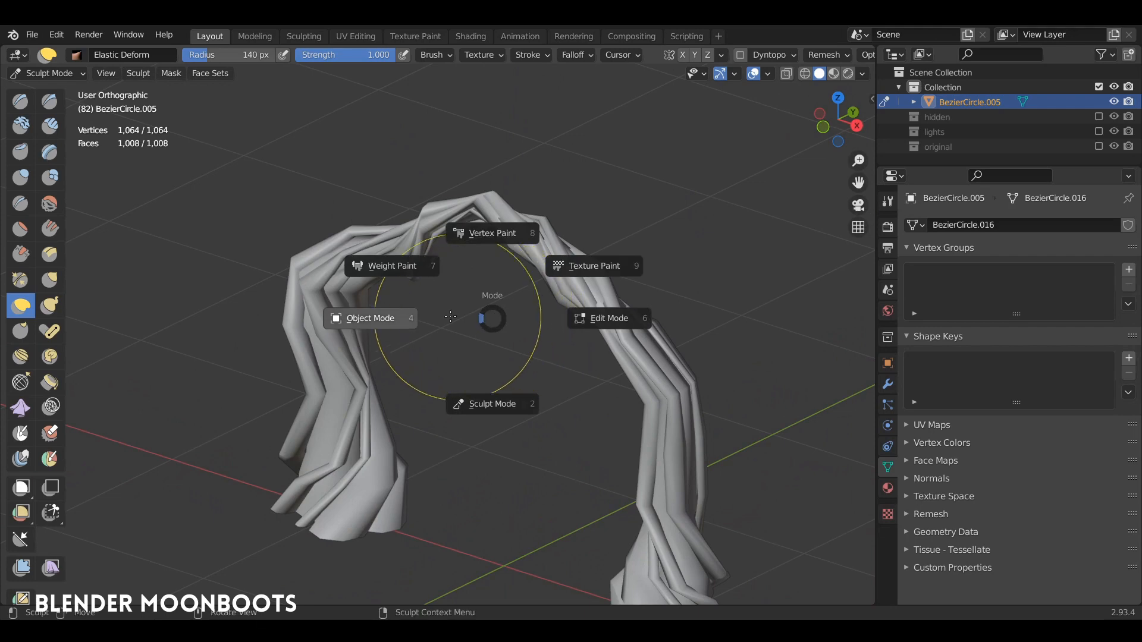
{"action": "left_click", "coordinate": [377, 321]}
{"action": "mouse_move", "coordinate": [405, 252]}
{"action": "middle_mouse_down"}
{"action": "mouse_move", "coordinate": [440, 241]}
{"action": "mouse_move", "coordinate": [440, 300]}
{"action": "middle_mouse_up"}
{"action": "key", "text": "ctrl+Tab"}
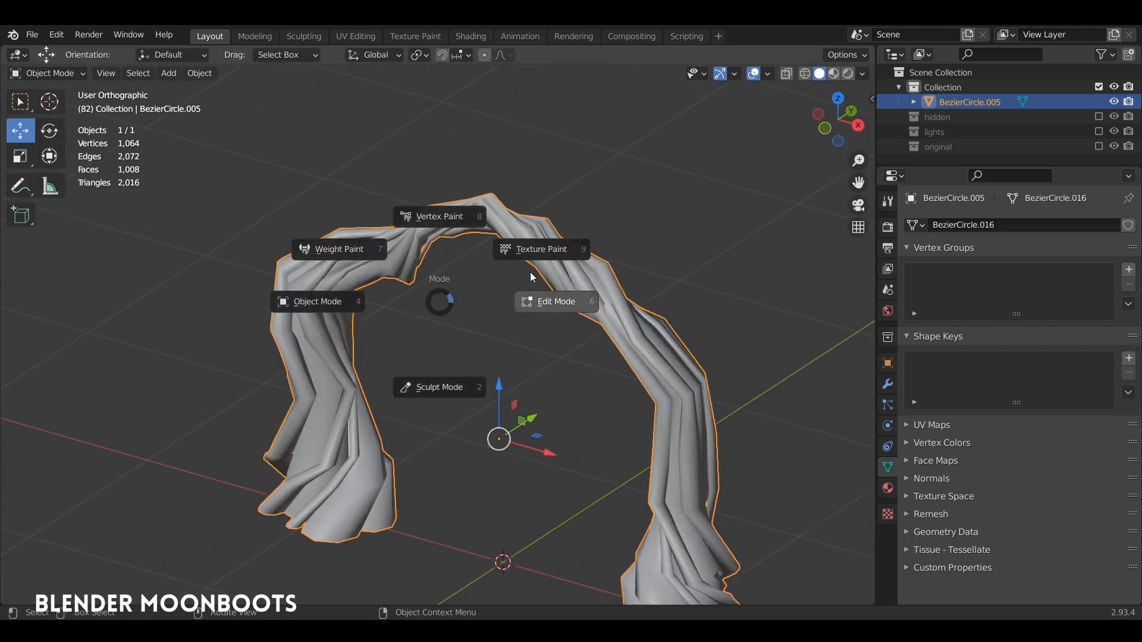
{"action": "left_click", "coordinate": [552, 303]}
{"action": "scroll", "coordinate": [438, 290], "scroll_direction": "up", "scroll_amount": 5}
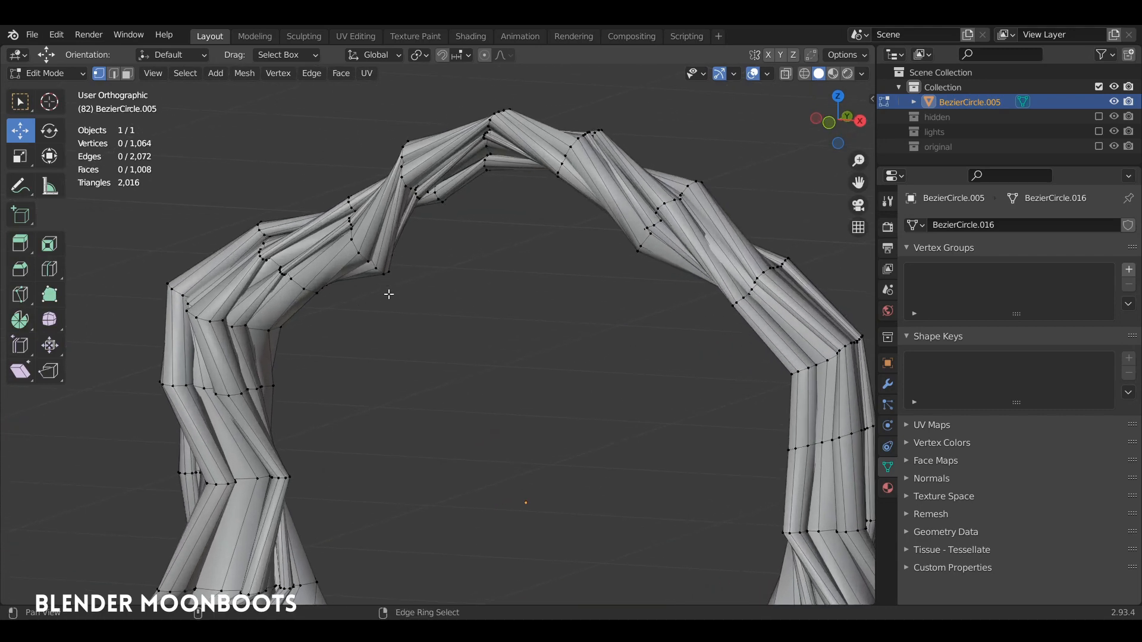
Set proportional editing to Connected Only and pull the selected strand loop left of the crown downward in front view.
{"action": "middle_click_drag", "start_coordinate": [410, 201], "coordinate": [479, 209]}
{"action": "key", "text": "KP_1"}
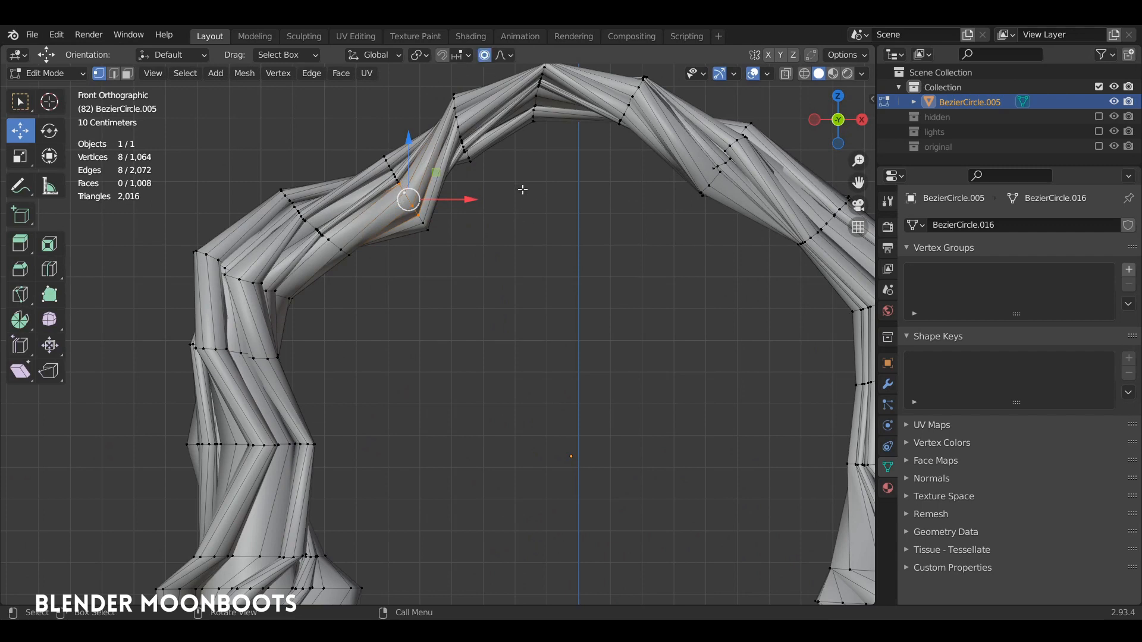
{"action": "left_click", "coordinate": [503, 56]}
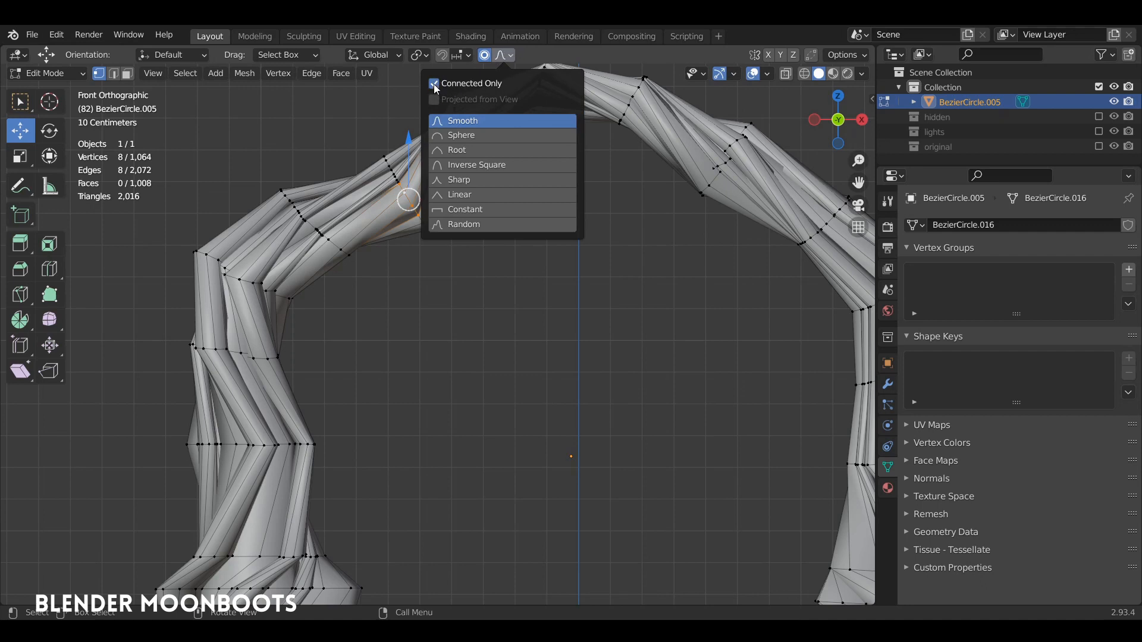
{"action": "left_click_drag", "start_coordinate": [412, 209], "coordinate": [434, 240]}
{"action": "key", "text": "ctrl+z"}
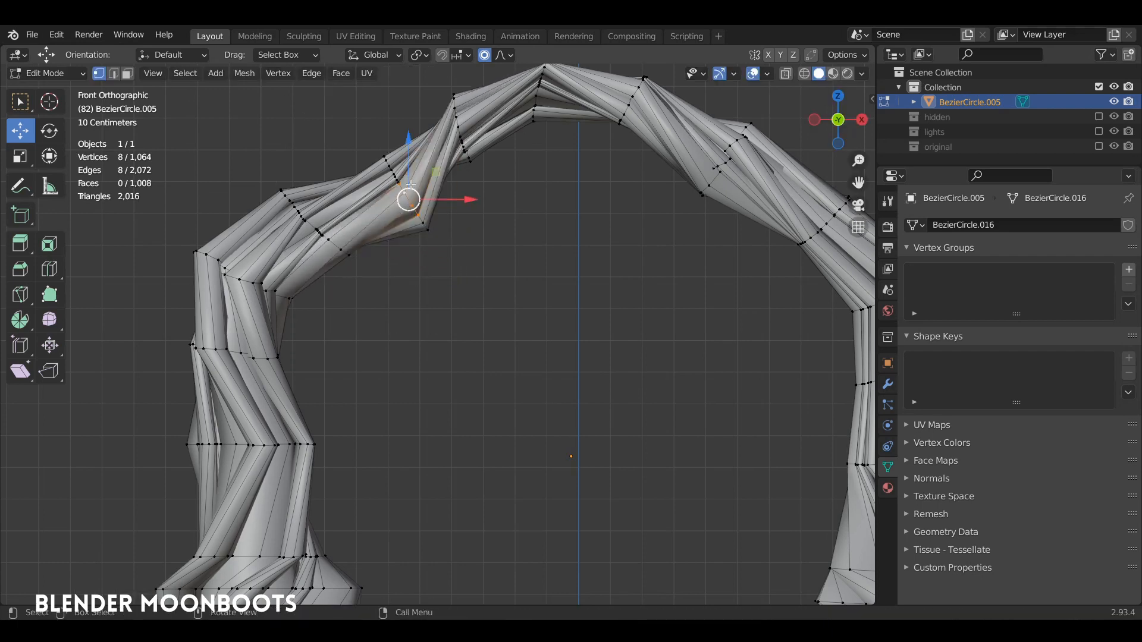
{"action": "left_click_drag", "start_coordinate": [408, 200], "coordinate": [422, 245]}
Pull a strand loop outward from the upper left leg and nudge two loops just below the left shoulder.
{"action": "right_click", "coordinate": [210, 350], "text": "alt"}
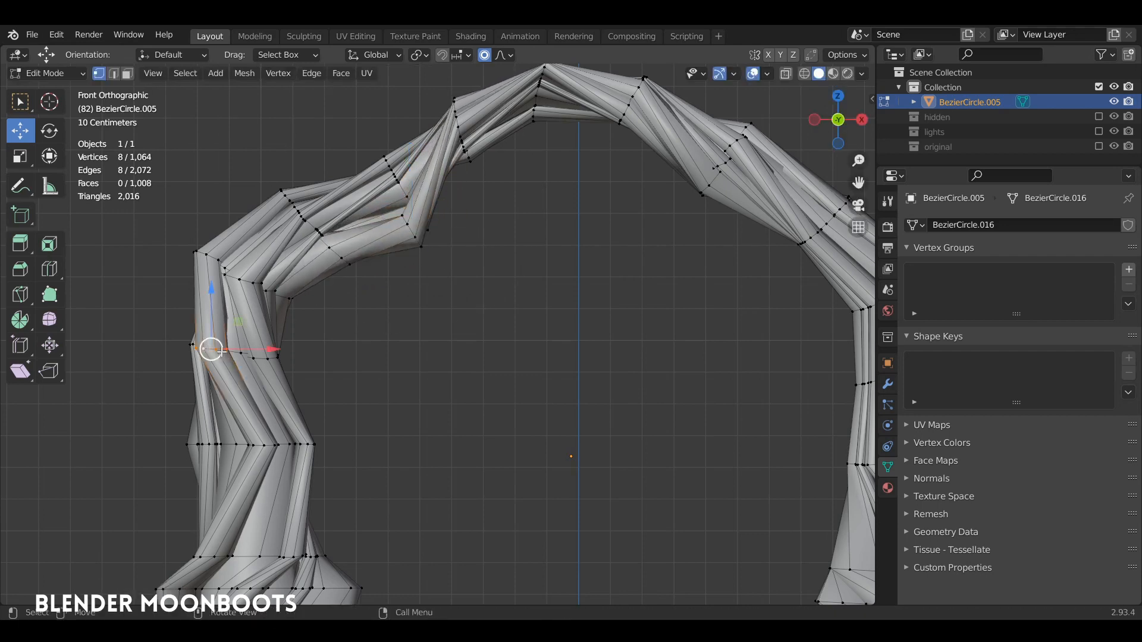
{"action": "key", "text": "g"}
{"action": "left_click", "coordinate": [162, 350]}
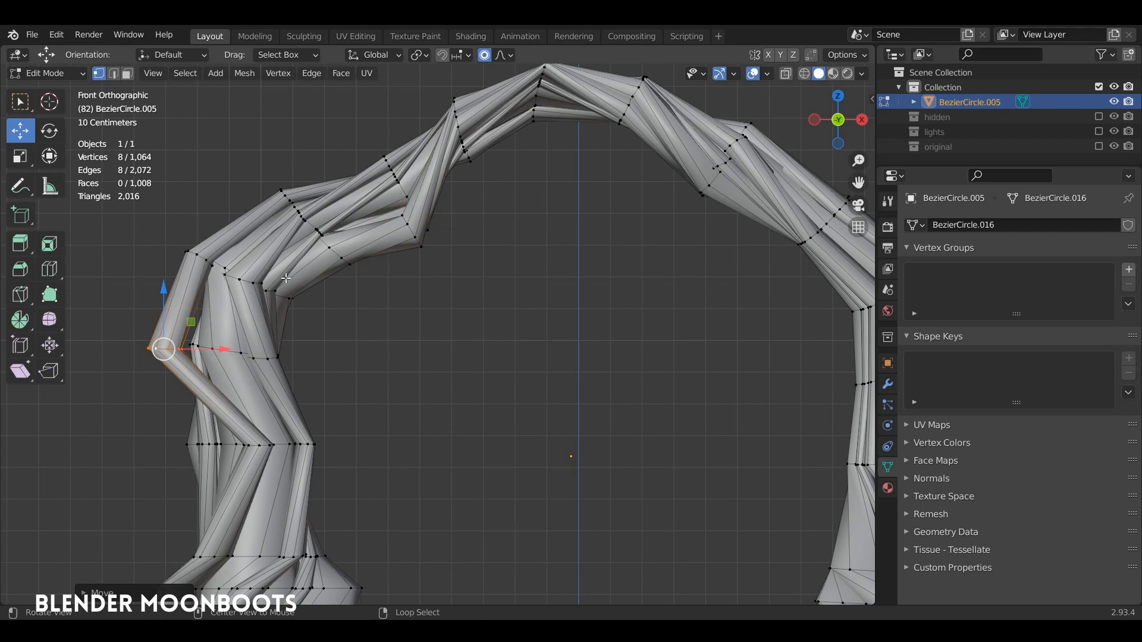
{"action": "right_click", "coordinate": [246, 284], "text": "alt"}
{"action": "key", "text": "g"}
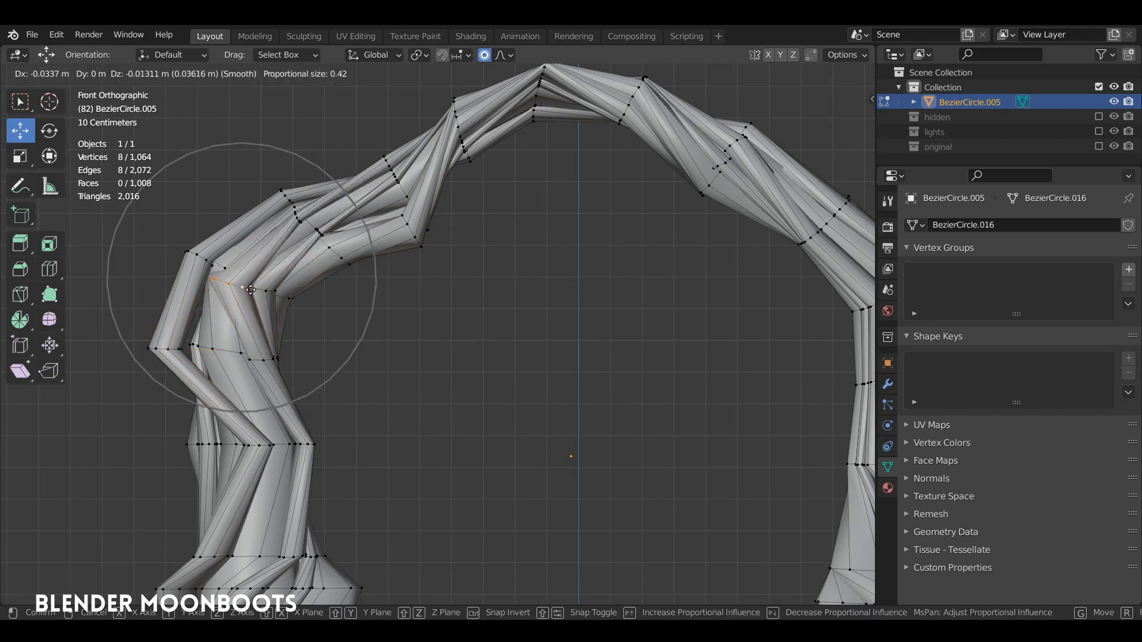
{"action": "left_click", "coordinate": [250, 289]}
{"action": "key", "text": "g"}
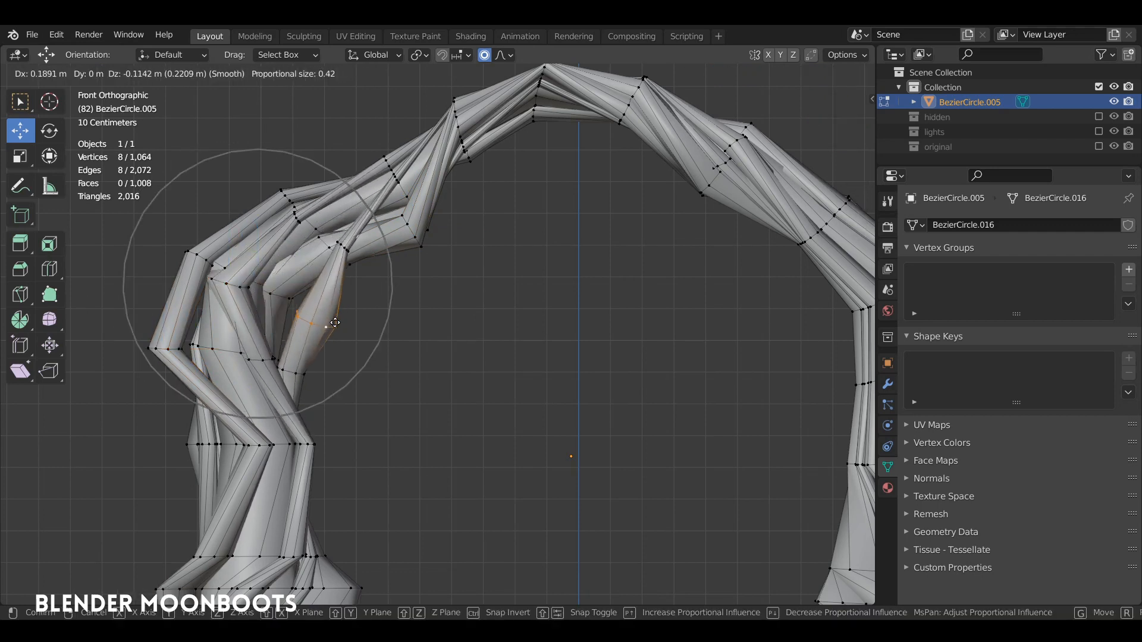
{"action": "left_click", "coordinate": [278, 283]}
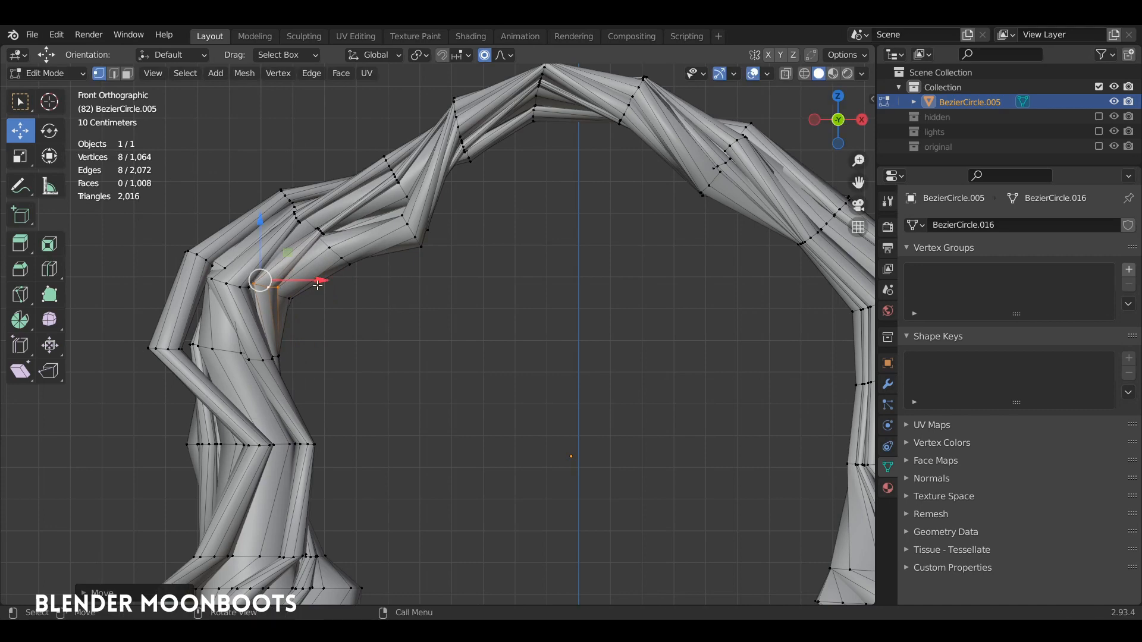
Pull one mid-height strand loop of the left leg into the opening and move another on its outer side.
{"action": "right_click", "coordinate": [305, 440], "text": "alt"}
{"action": "key", "text": "g"}
{"action": "left_click", "coordinate": [337, 432]}
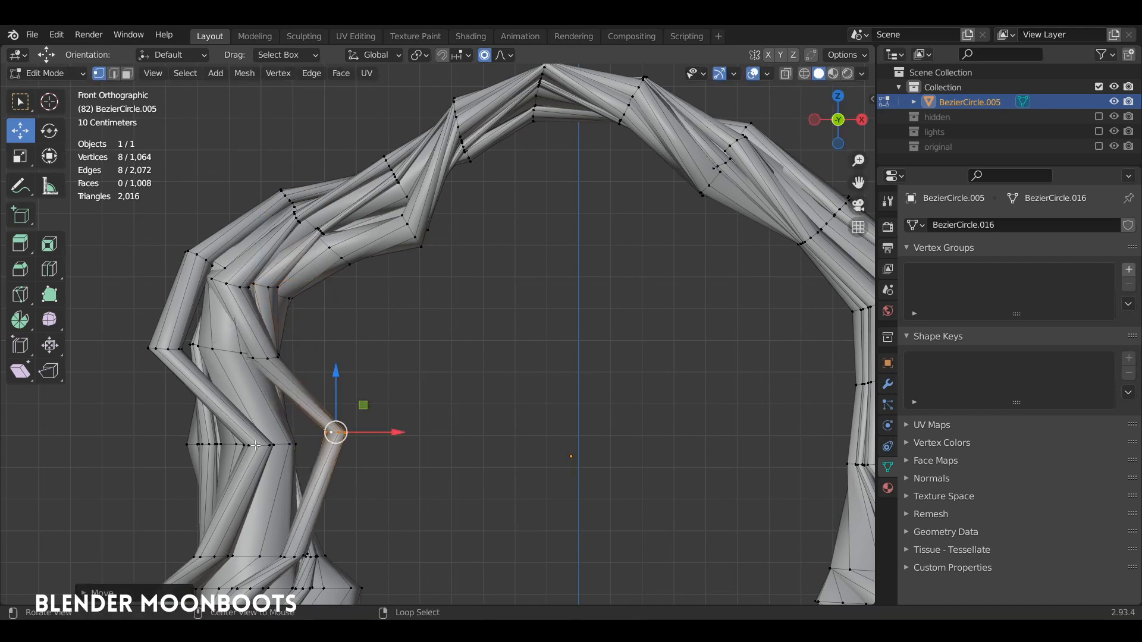
{"action": "right_click", "coordinate": [244, 447], "text": "alt"}
{"action": "right_click", "coordinate": [206, 445], "text": "alt"}
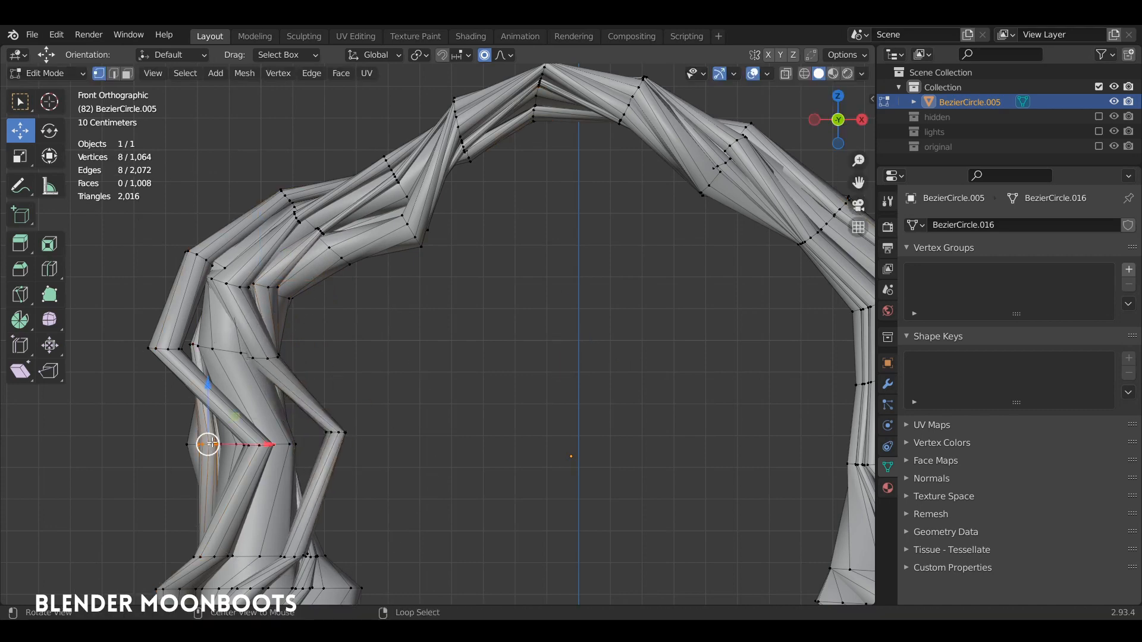
{"action": "key", "text": "g"}
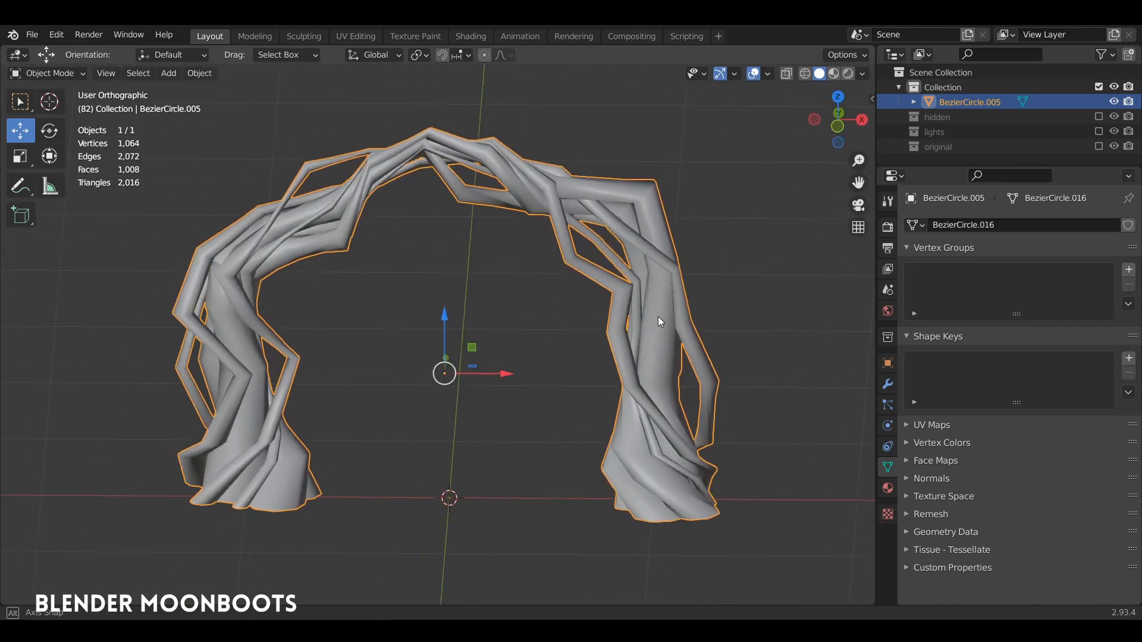
Try thickening all the tubes of the arch mesh with Shrink/Fatten in Edit Mode.
{"action": "mouse_move", "coordinate": [658, 316]}
{"action": "middle_mouse_down"}
{"action": "mouse_move", "coordinate": [611, 324]}
{"action": "mouse_move", "coordinate": [666, 321]}
{"action": "middle_mouse_up"}
{"action": "key", "text": "Tab"}
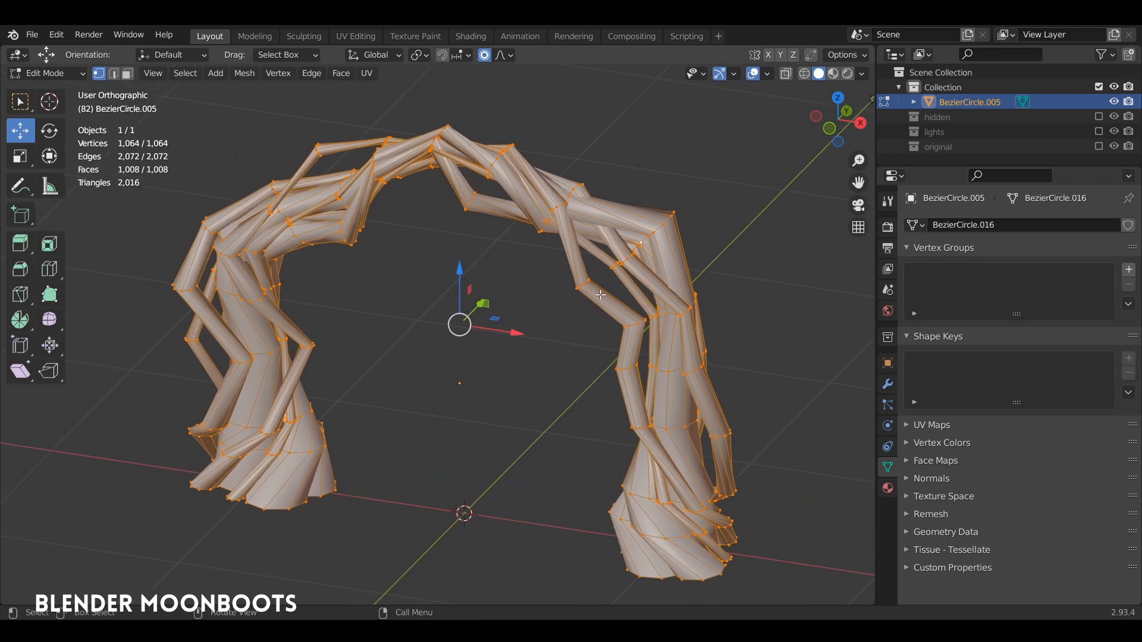
{"action": "key", "text": "alt+a"}
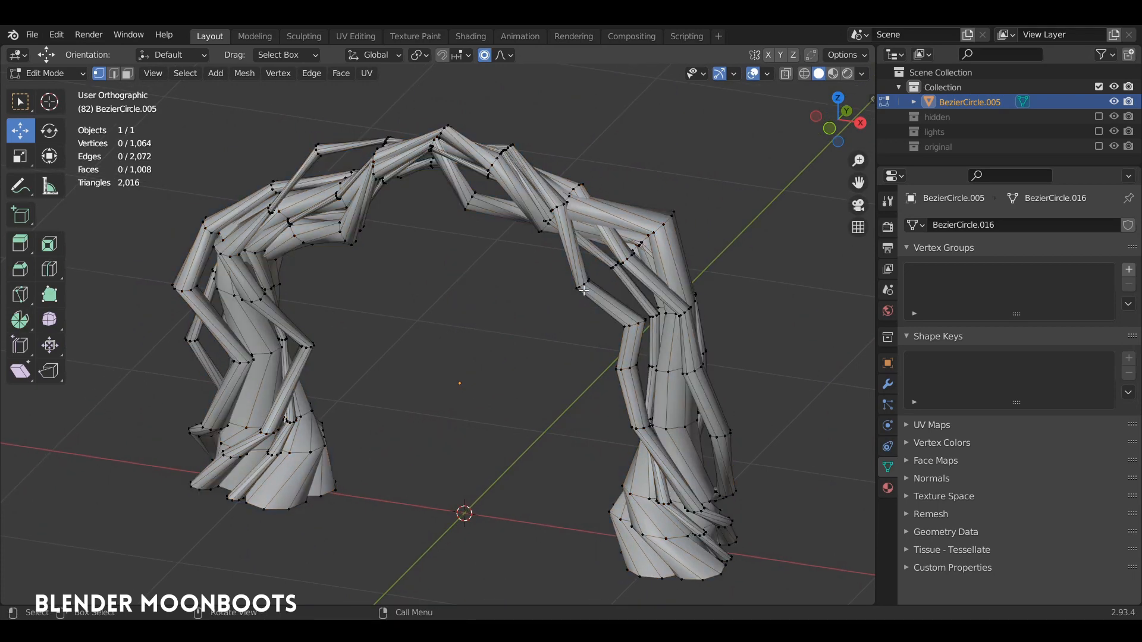
{"action": "key", "text": "l"}
{"action": "key", "text": "a"}
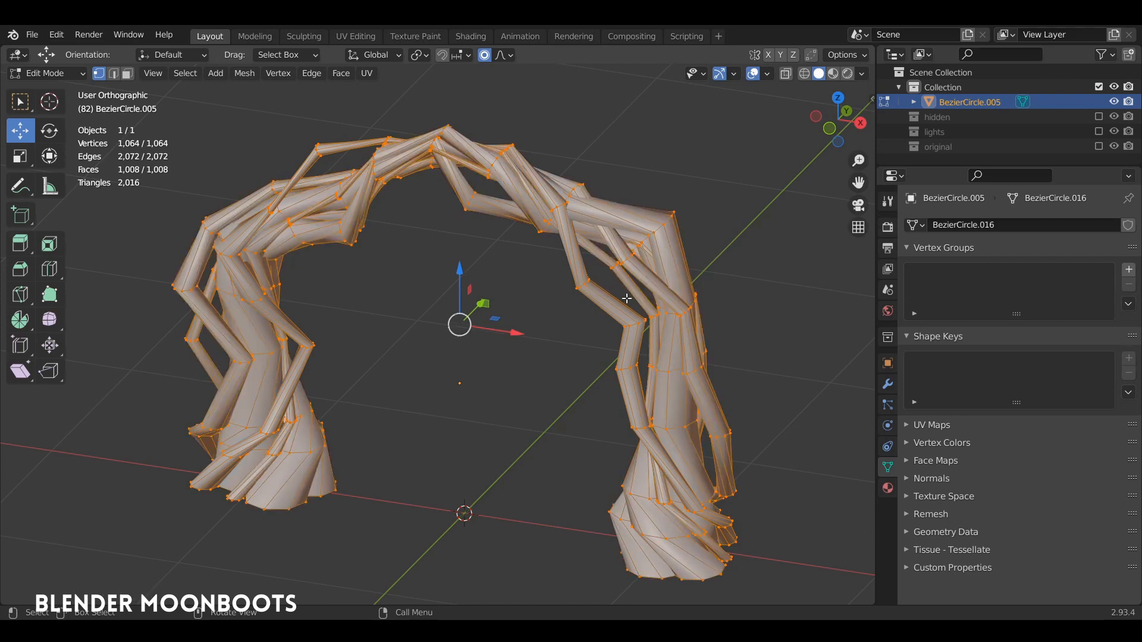
{"action": "key", "text": "alt+s"}
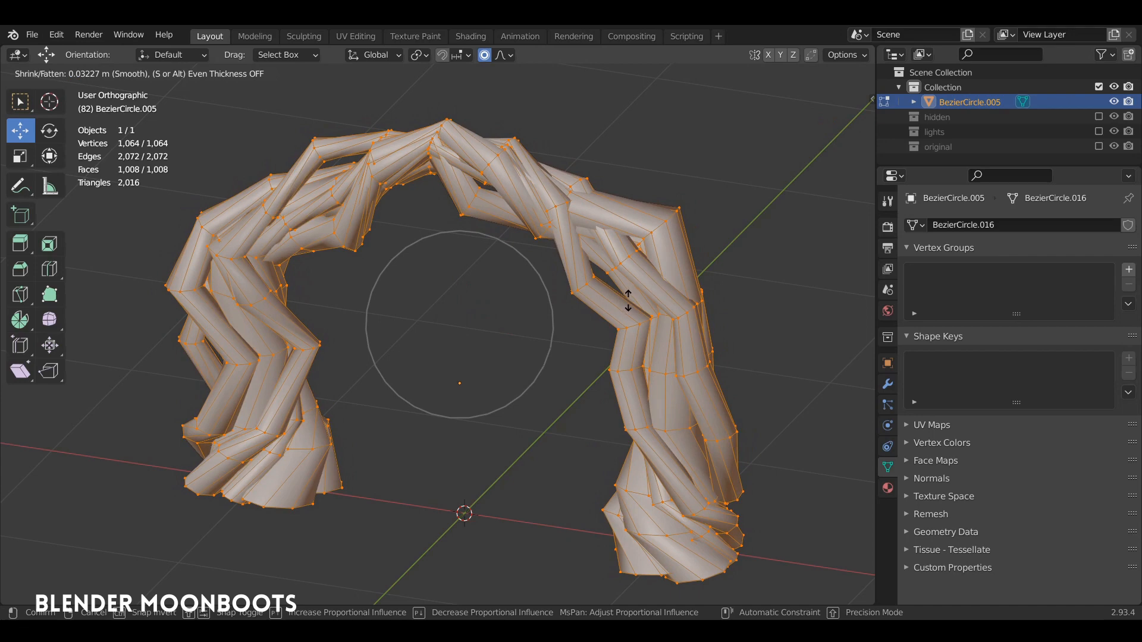
{"action": "left_click", "coordinate": [628, 304]}
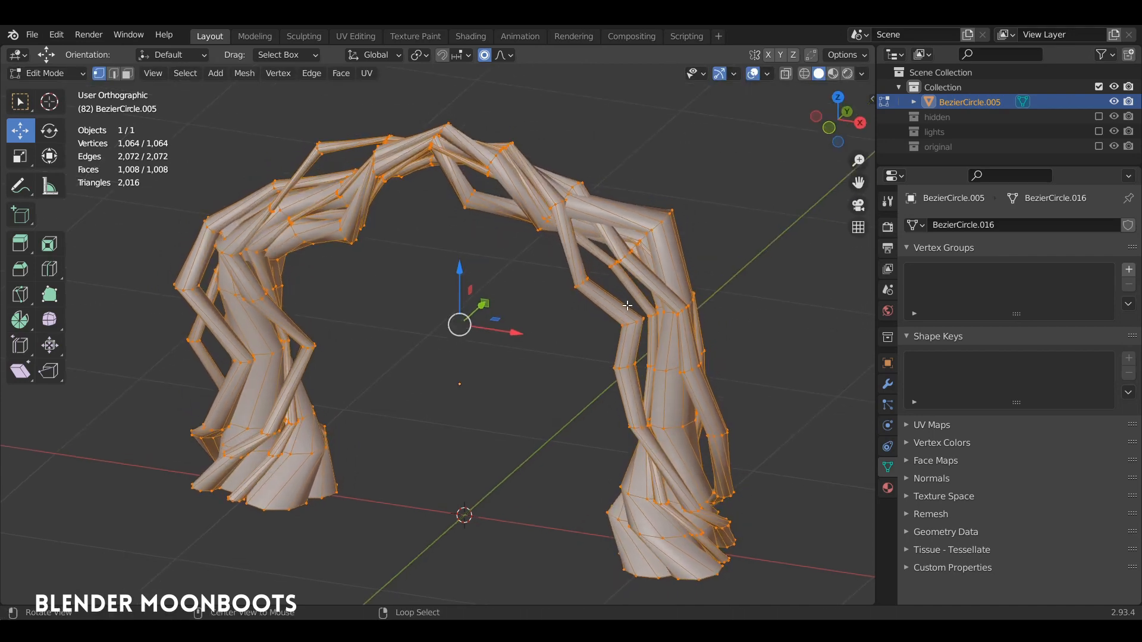
{"action": "key", "text": "Tab"}
Add a level 2 Subdivision modifier to the arch, show its modifier settings and enter Edit Mode.
{"action": "middle_click_drag", "start_coordinate": [629, 305], "coordinate": [594, 348]}
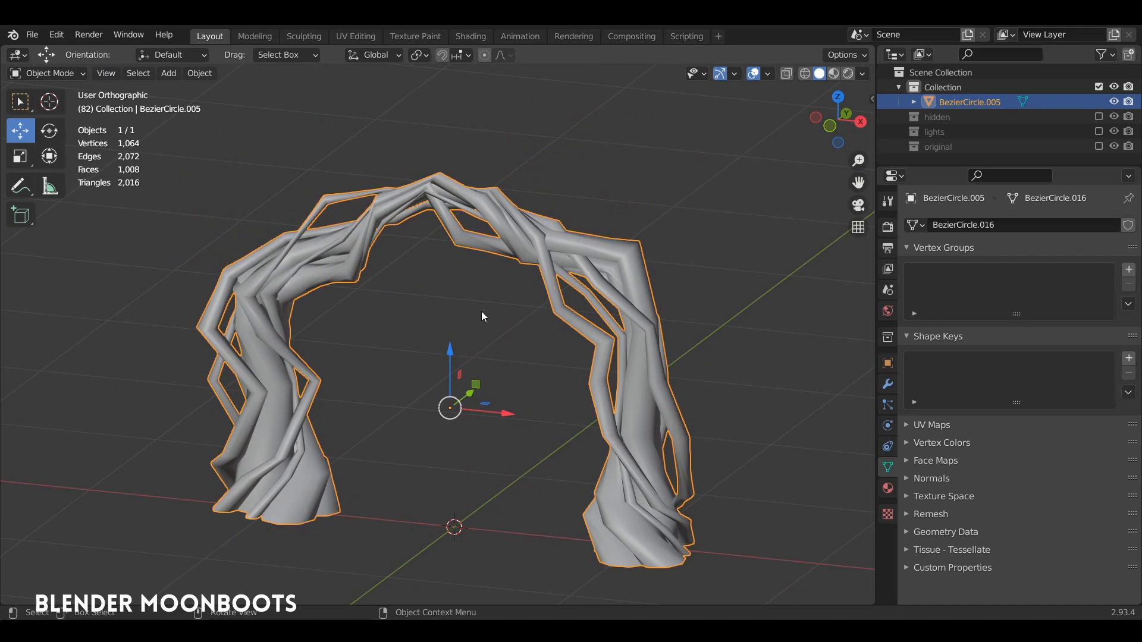
{"action": "key", "text": "ctrl+2"}
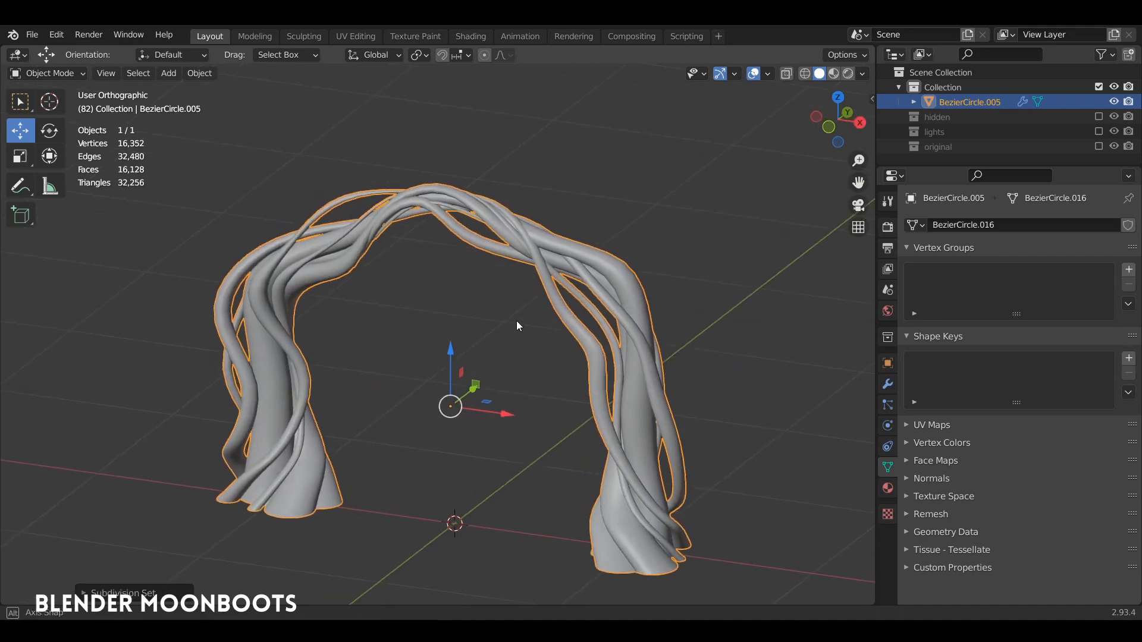
{"action": "middle_click_drag", "start_coordinate": [516, 319], "coordinate": [577, 273]}
{"action": "left_click", "coordinate": [887, 383]}
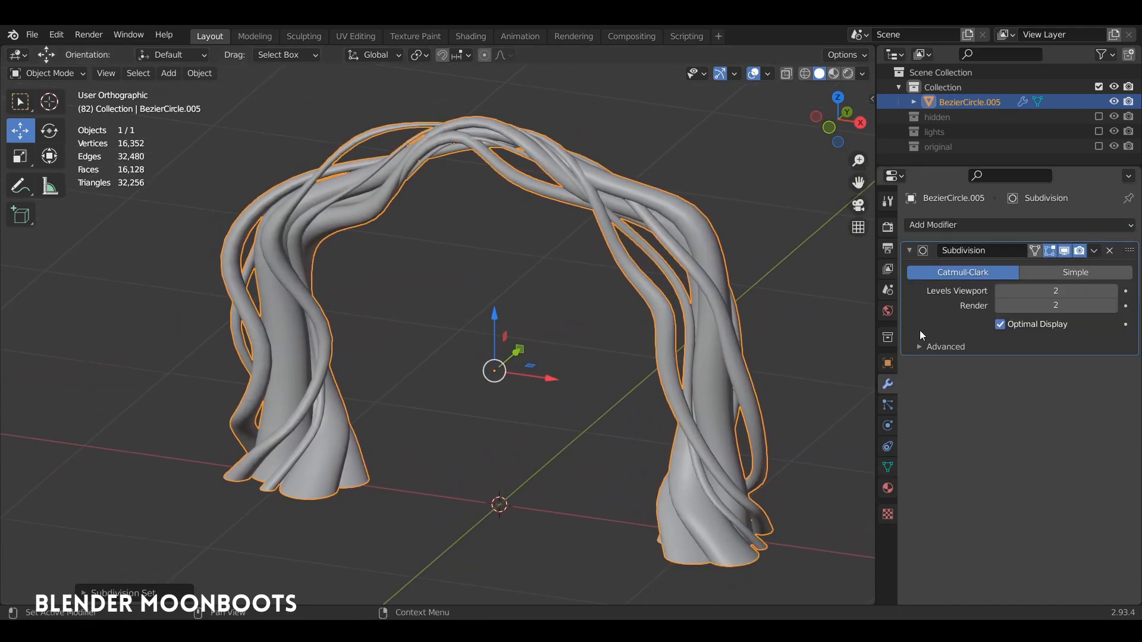
{"action": "middle_click_drag", "start_coordinate": [770, 337], "coordinate": [731, 322]}
{"action": "key", "text": "Tab"}
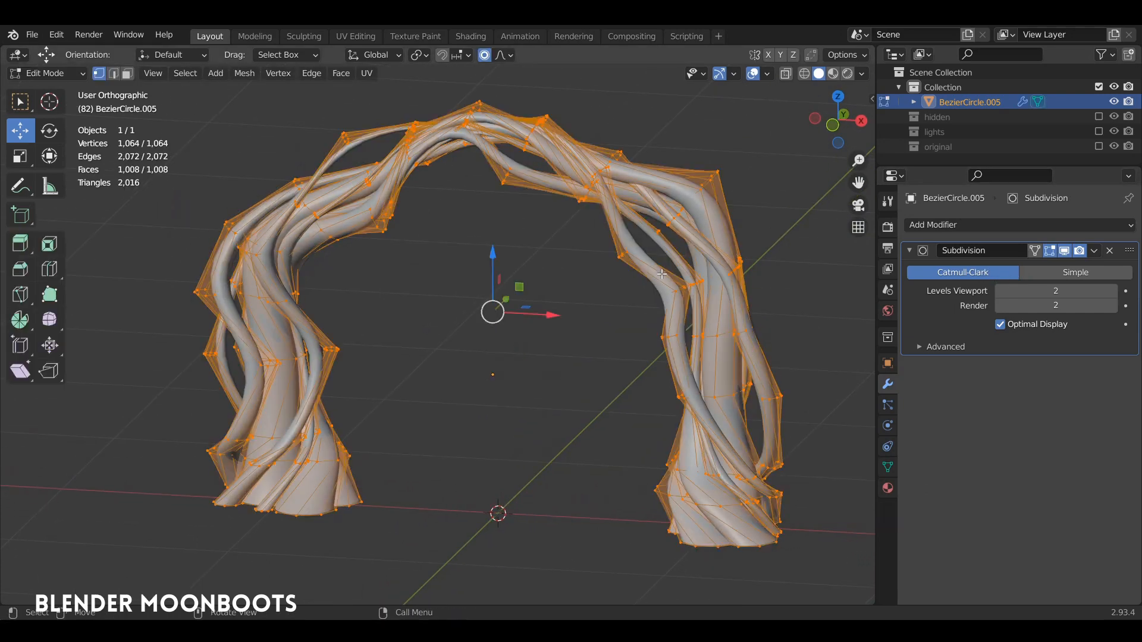
Return to Object Mode and split off an area below the 3D viewport as a Shader Editor.
{"action": "key", "text": "Tab"}
{"action": "middle_click_drag", "start_coordinate": [526, 156], "coordinate": [591, 149]}
{"action": "middle_click_drag", "start_coordinate": [689, 260], "coordinate": [620, 270]}
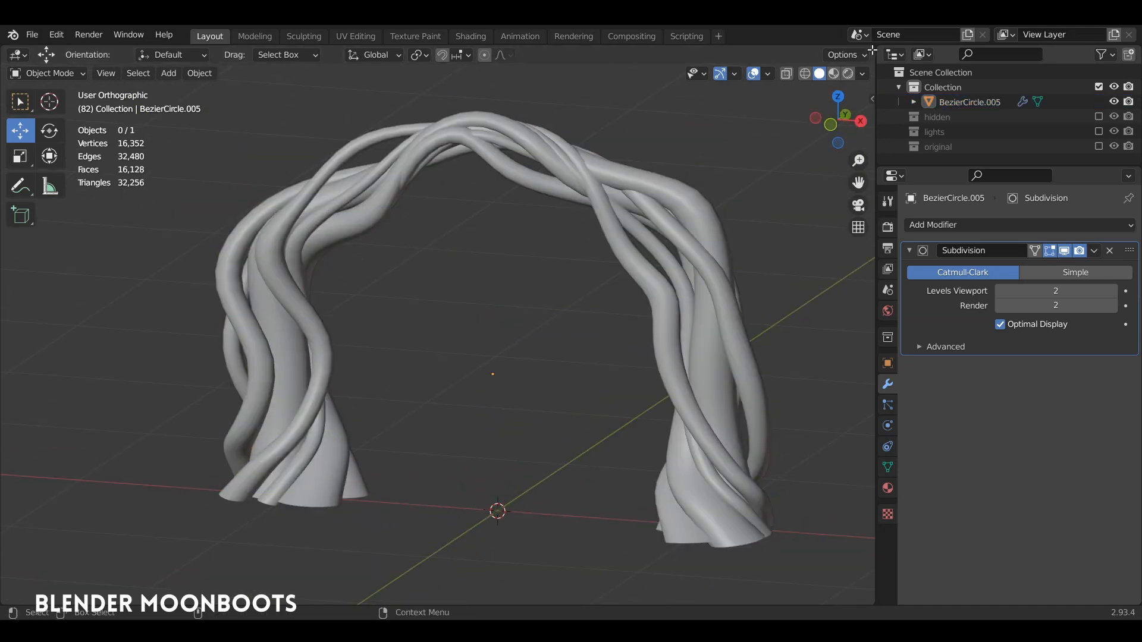
{"action": "left_click_drag", "start_coordinate": [870, 51], "coordinate": [30, 377]}
{"action": "left_click", "coordinate": [18, 393]}
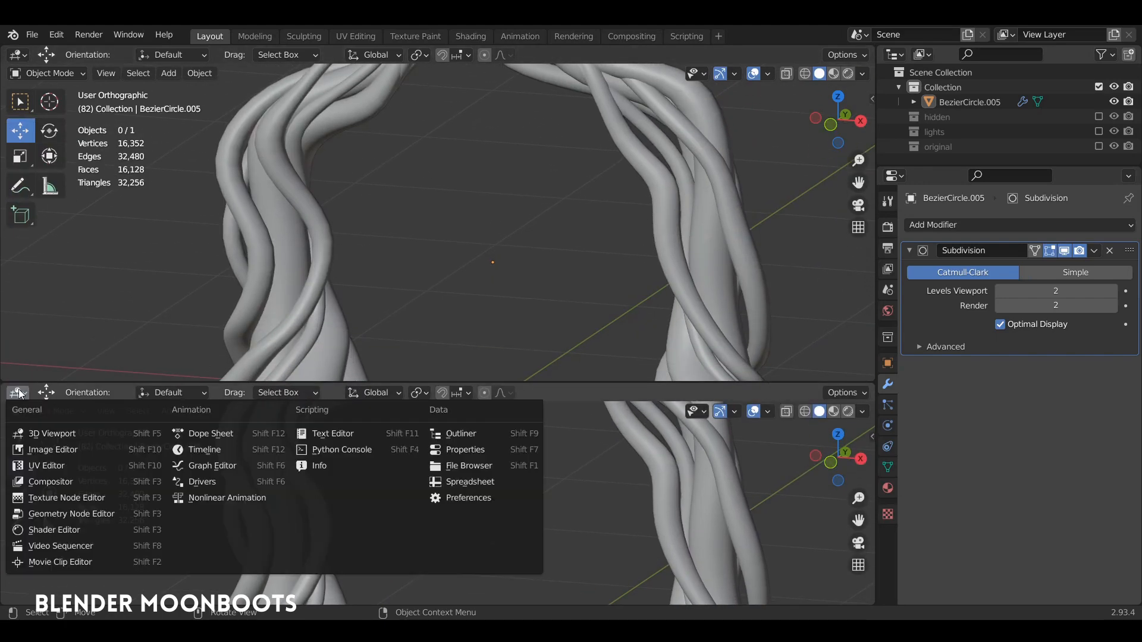
{"action": "left_click", "coordinate": [54, 531]}
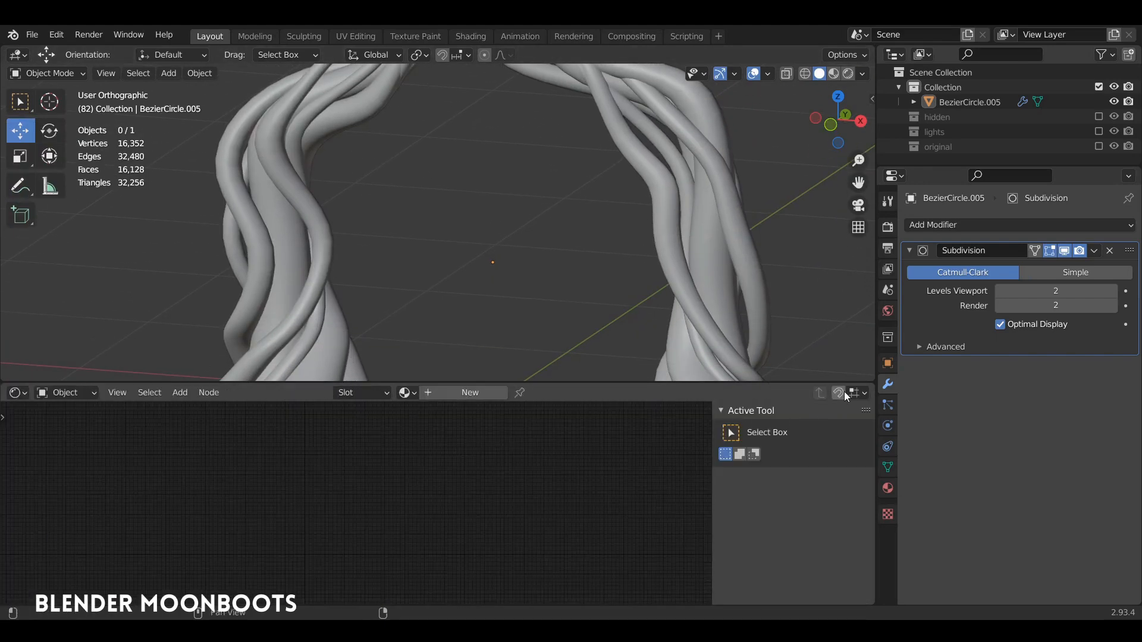
Split the Shader Editor, turn the new area into an Image Editor and display woodbark.jpg in it.
{"action": "left_click_drag", "start_coordinate": [869, 391], "coordinate": [354, 416]}
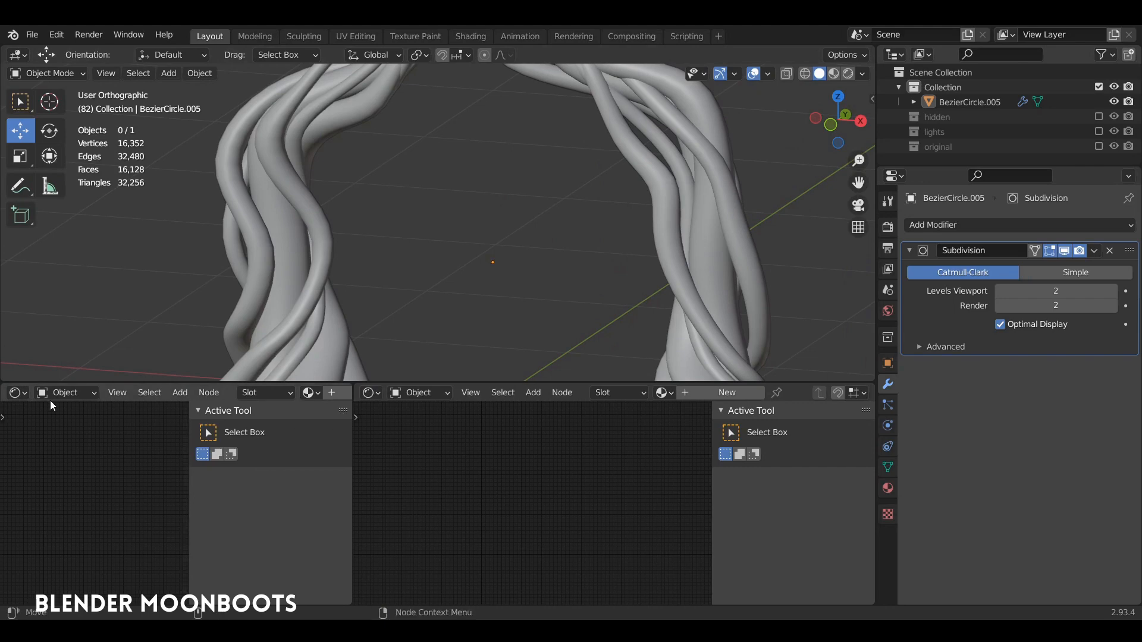
{"action": "left_click", "coordinate": [17, 393]}
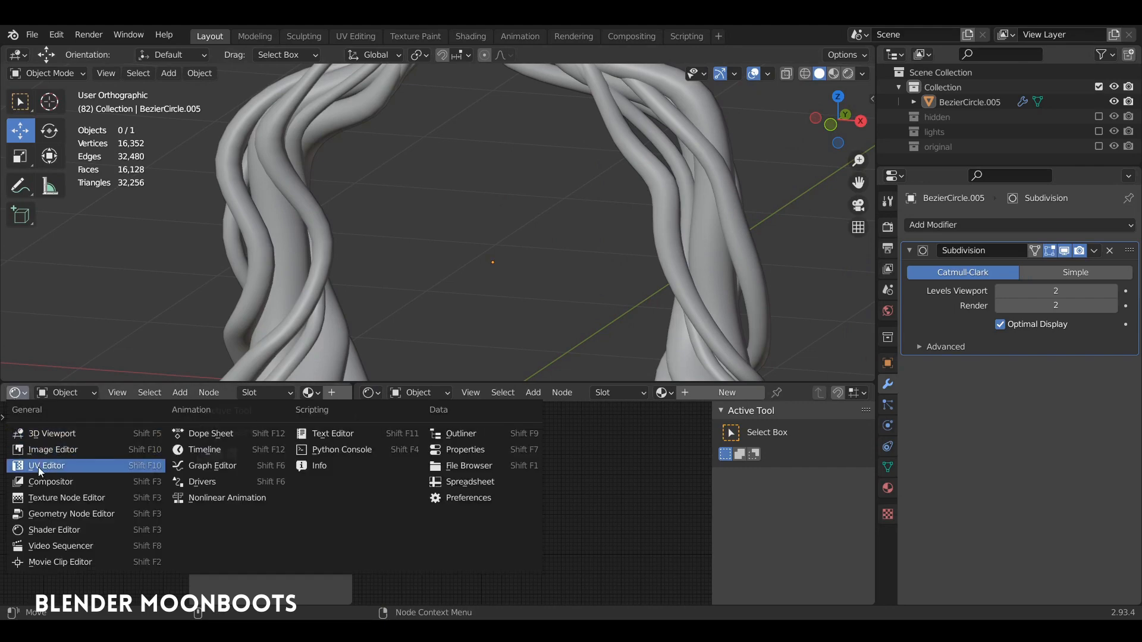
{"action": "left_click", "coordinate": [37, 449]}
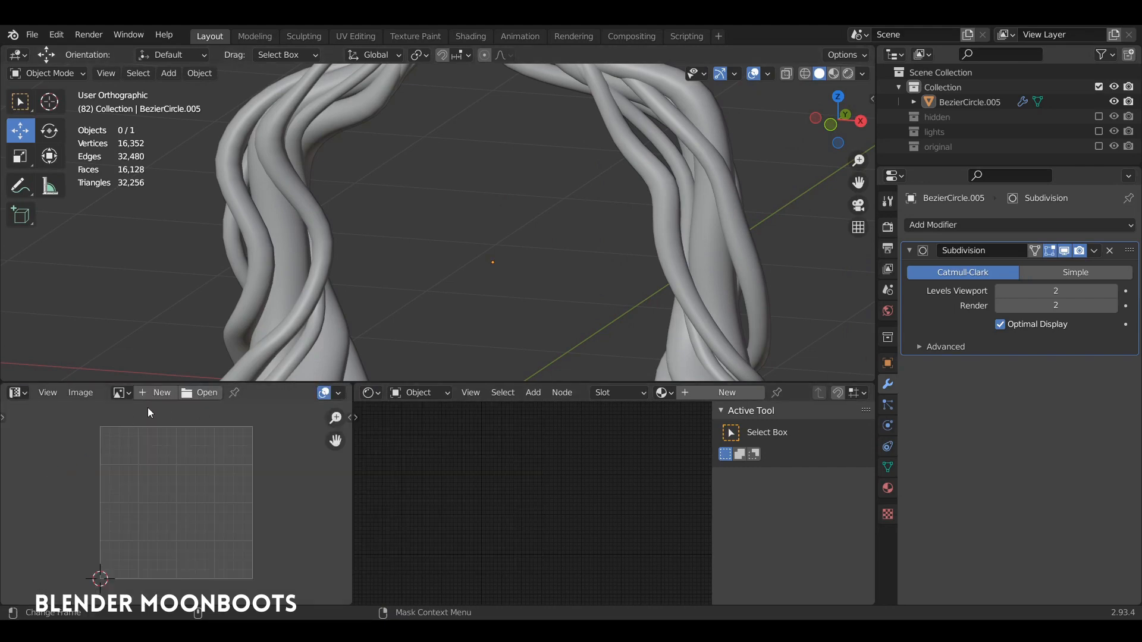
{"action": "middle_click_drag", "start_coordinate": [165, 433], "coordinate": [185, 407], "text": "ctrl"}
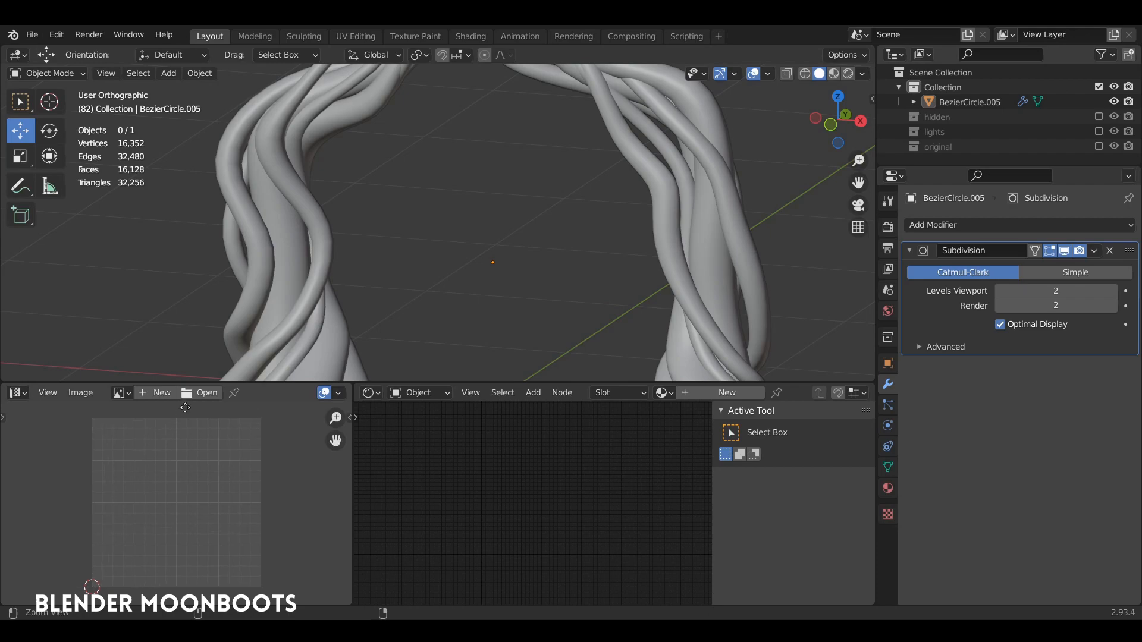
{"action": "left_click", "coordinate": [121, 392]}
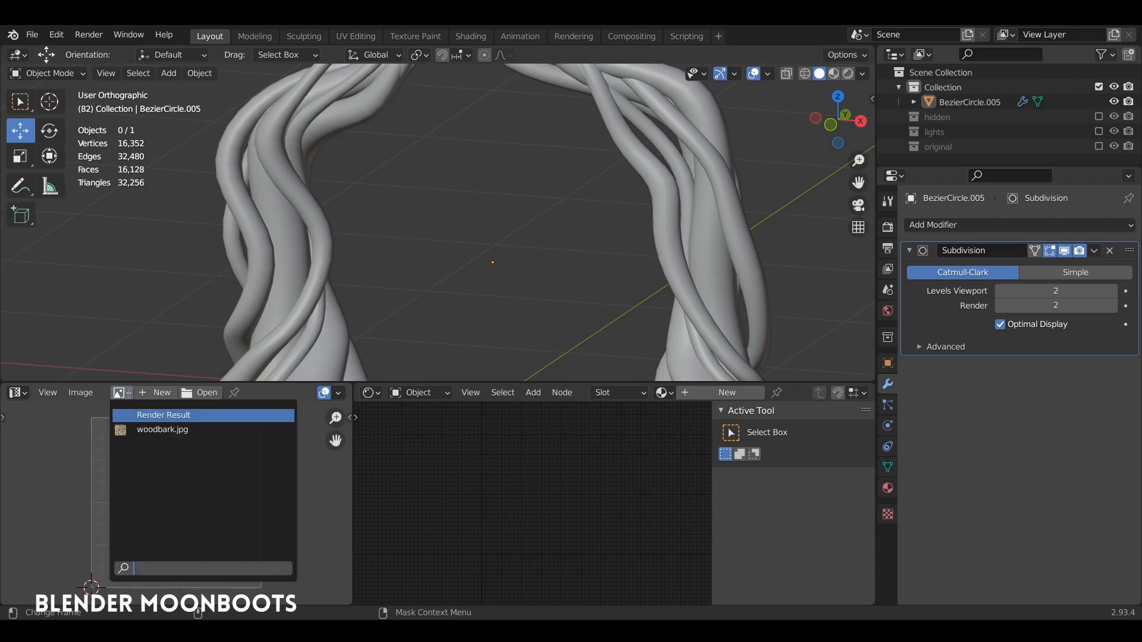
{"action": "left_click", "coordinate": [148, 428]}
{"action": "middle_click_drag", "start_coordinate": [199, 431], "coordinate": [161, 511], "text": "ctrl"}
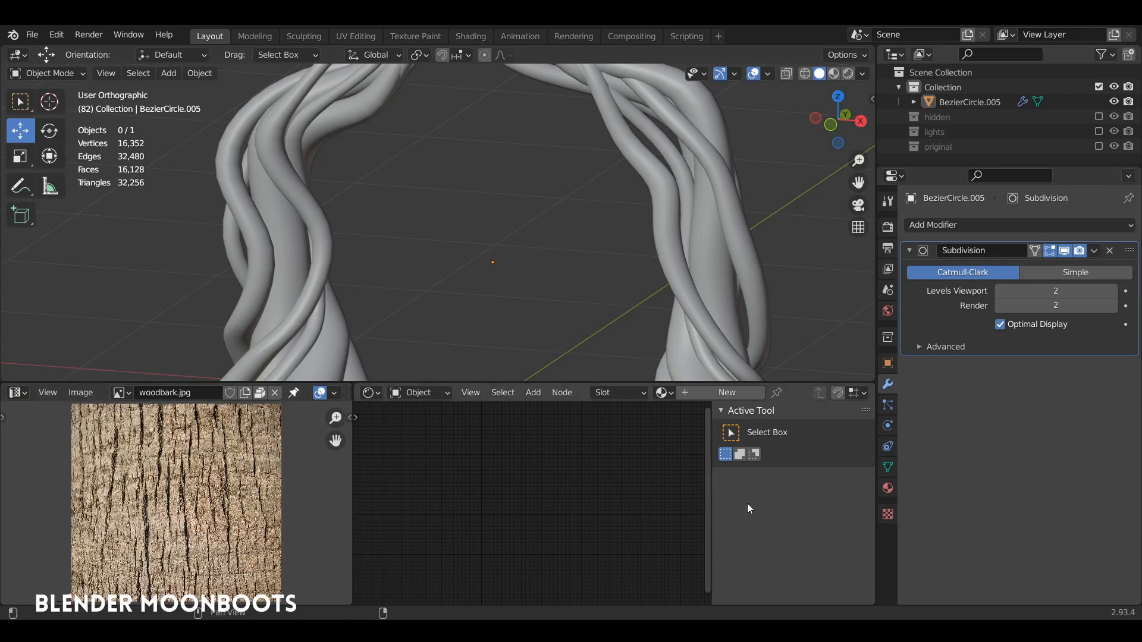
Hide the Shader Editor's sidebar, create a new material for the arch and enlarge the node area upward.
{"action": "key", "text": "n"}
{"action": "left_click", "coordinate": [708, 312]}
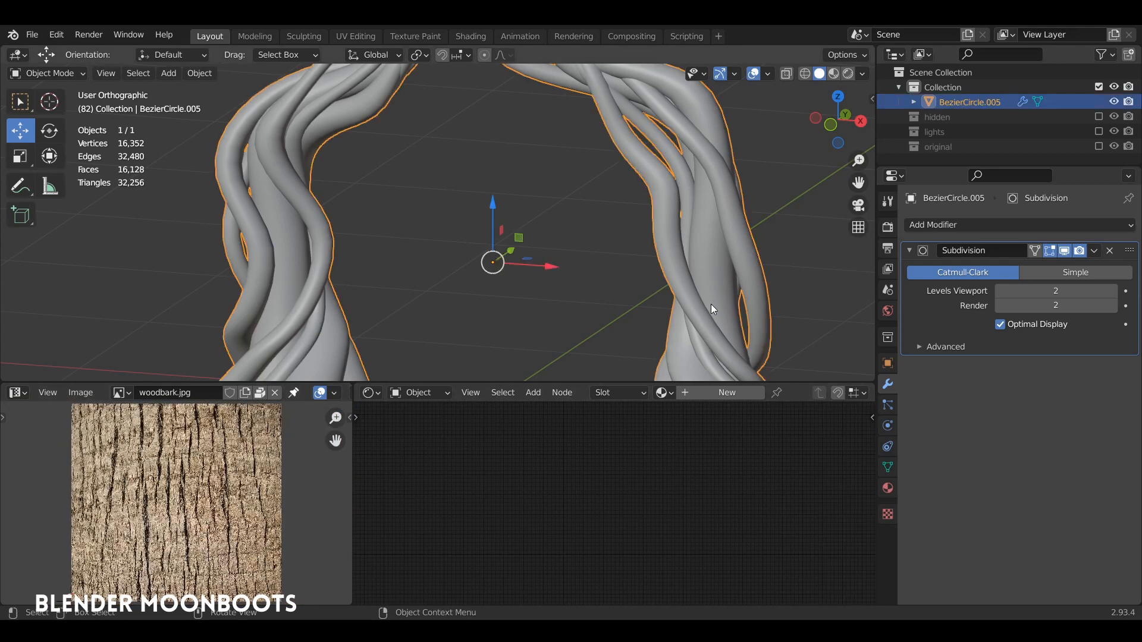
{"action": "left_click", "coordinate": [727, 395]}
{"action": "left_click_drag", "start_coordinate": [681, 381], "coordinate": [684, 309]}
{"action": "scroll", "coordinate": [648, 395], "scroll_direction": "up", "scroll_amount": 5}
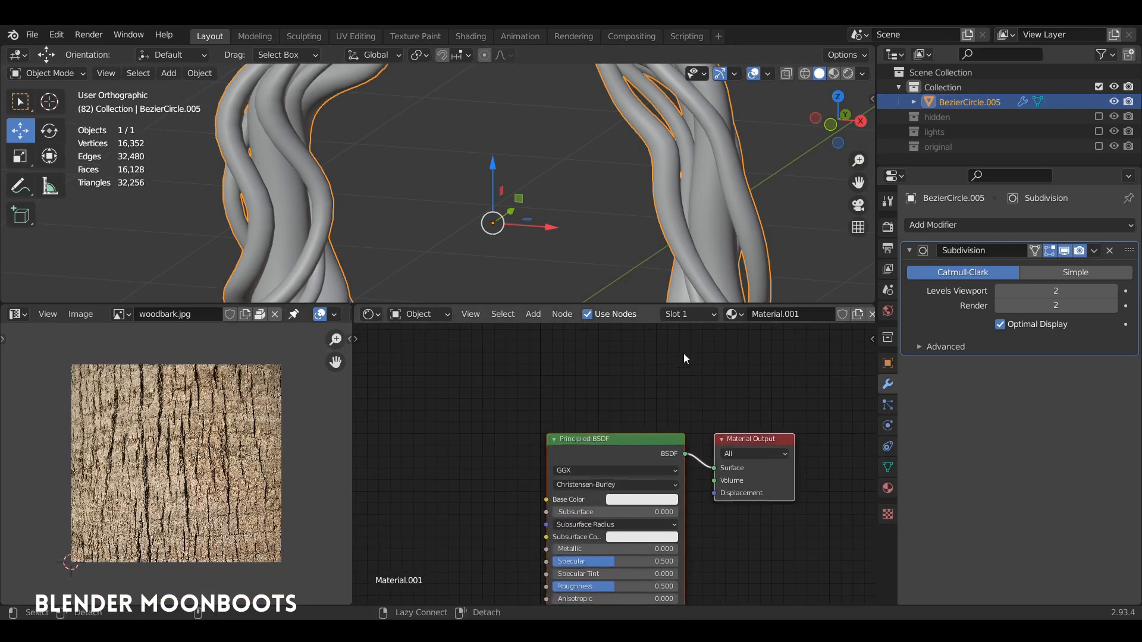
{"action": "left_click_drag", "start_coordinate": [683, 353], "coordinate": [715, 351], "text": "ctrl+alt"}
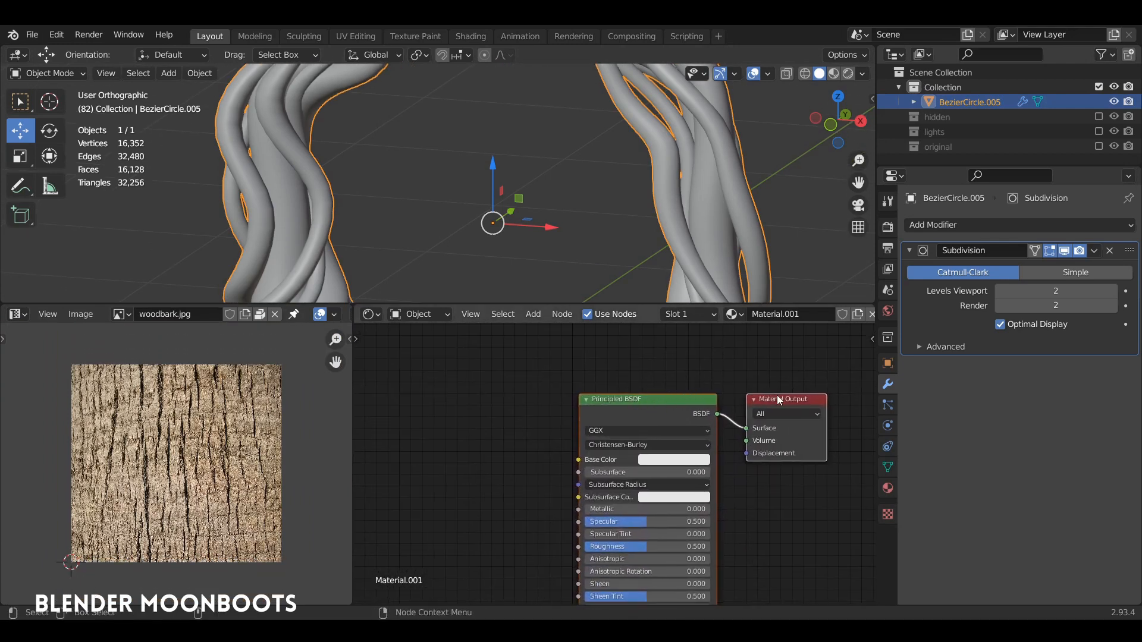
Widen the Shader Editor and shift the Material Output and Principled BSDF nodes aside to make room for texture nodes.
{"action": "left_click_drag", "start_coordinate": [355, 405], "coordinate": [217, 394]}
{"action": "left_click_drag", "start_coordinate": [710, 401], "coordinate": [812, 389]}
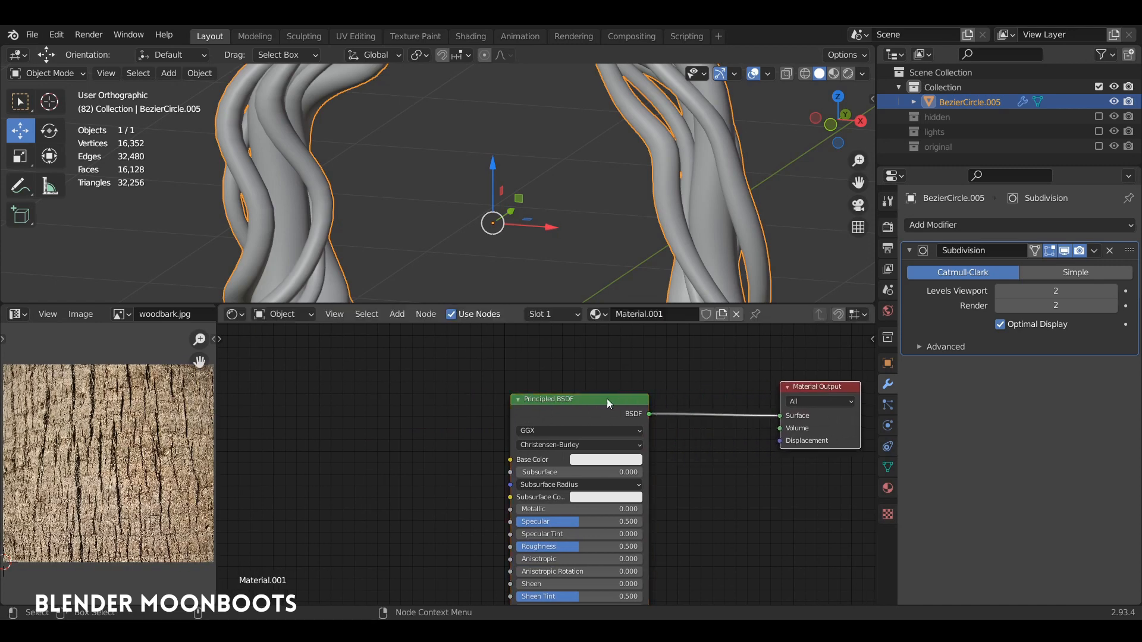
{"action": "left_click_drag", "start_coordinate": [605, 401], "coordinate": [713, 390]}
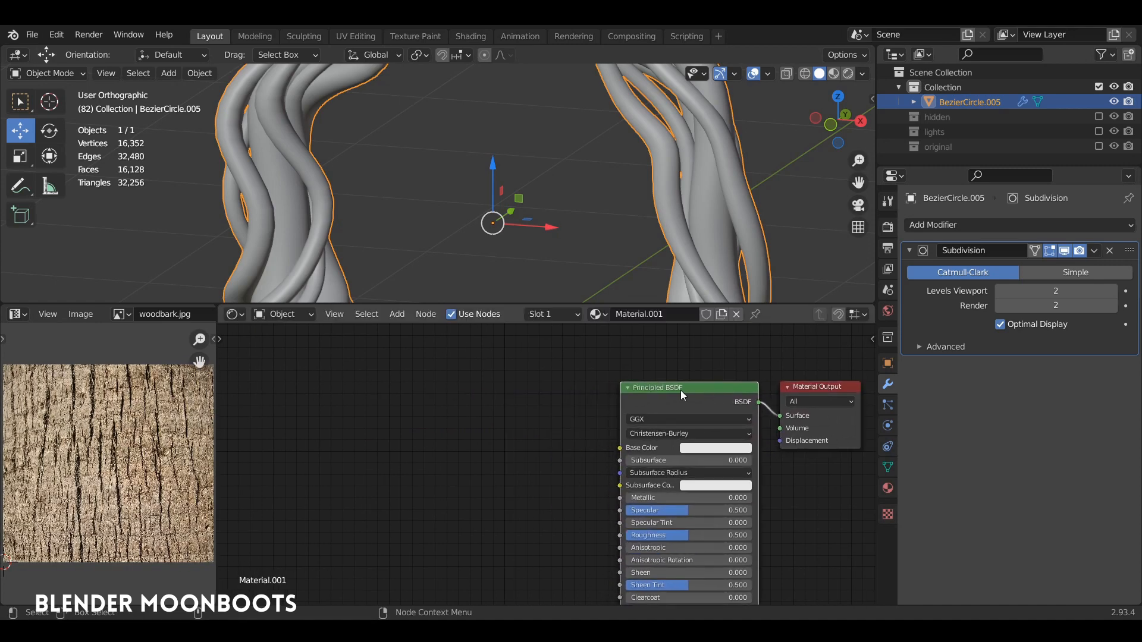
{"action": "middle_click_drag", "start_coordinate": [669, 362], "coordinate": [677, 355]}
Add a Texture Coordinate, Mapping and Image Texture setup to the Principled BSDF's Base Color, arrange it and load woodbark.jpg.
{"action": "key", "text": "ctrl+t"}
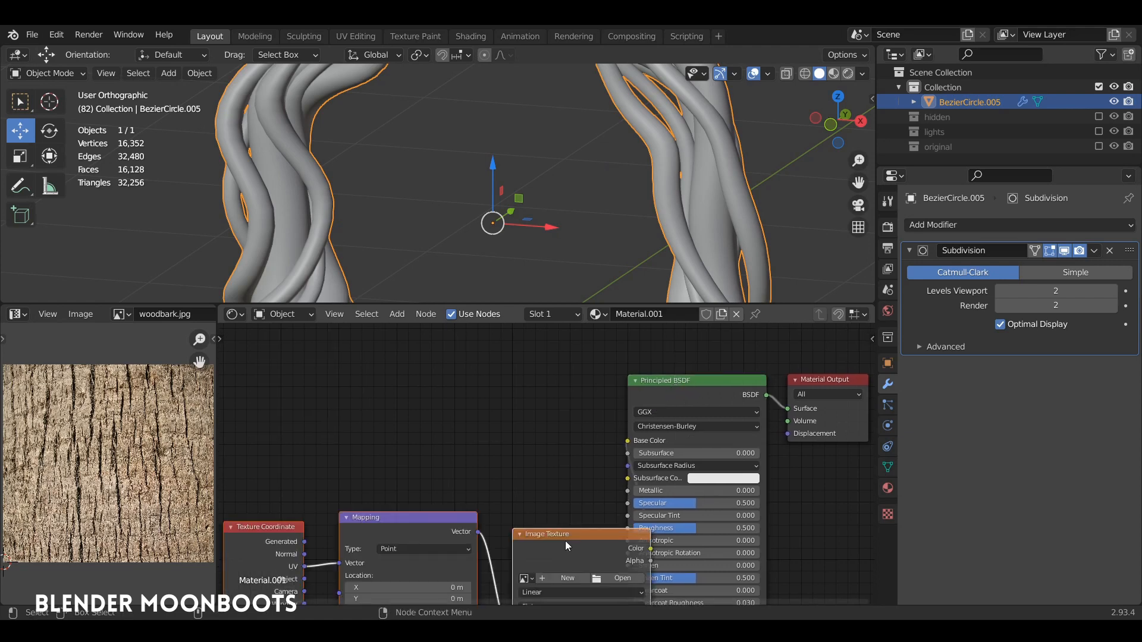
{"action": "left_click_drag", "start_coordinate": [565, 540], "coordinate": [507, 418]}
{"action": "middle_click_drag", "start_coordinate": [530, 377], "coordinate": [629, 365]}
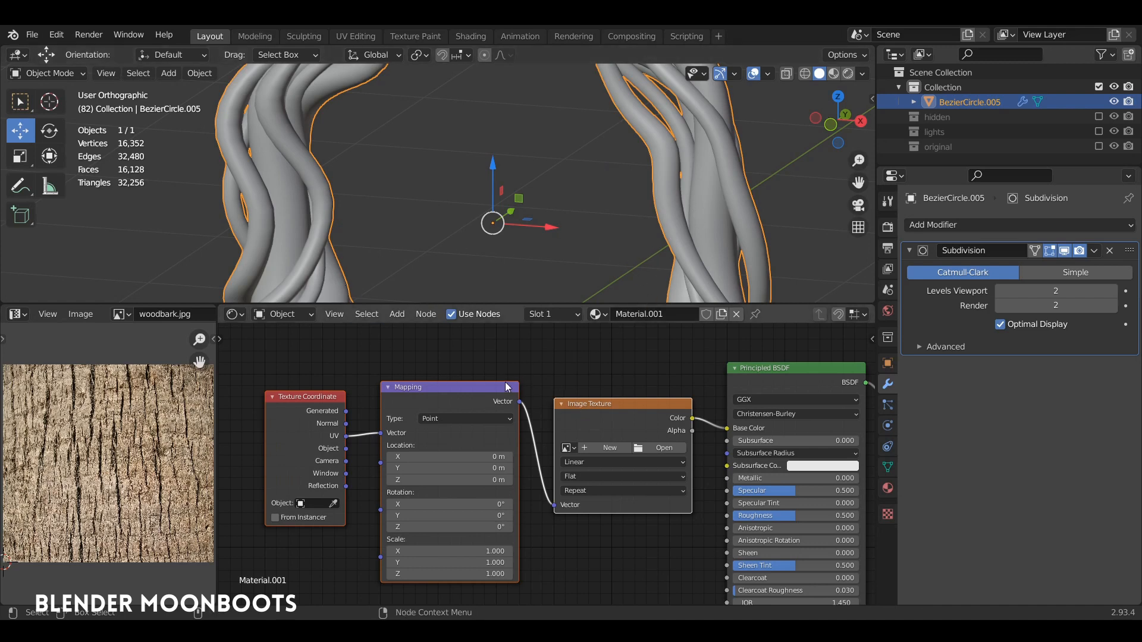
{"action": "left_click_drag", "start_coordinate": [606, 400], "coordinate": [609, 387]}
{"action": "left_click", "coordinate": [576, 435]}
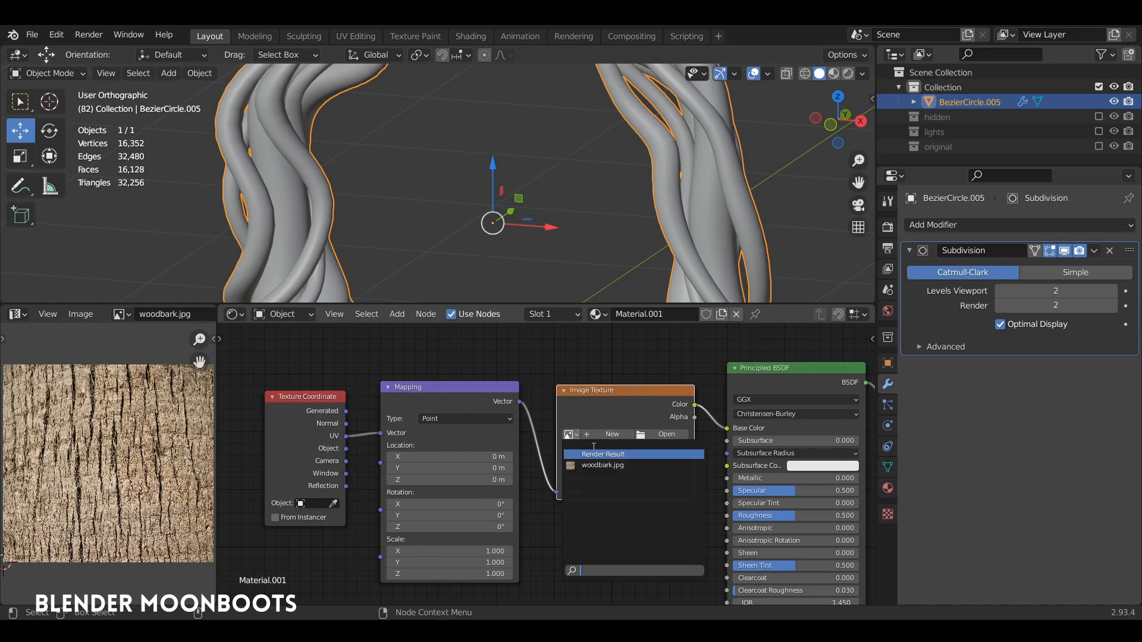
{"action": "left_click", "coordinate": [603, 464]}
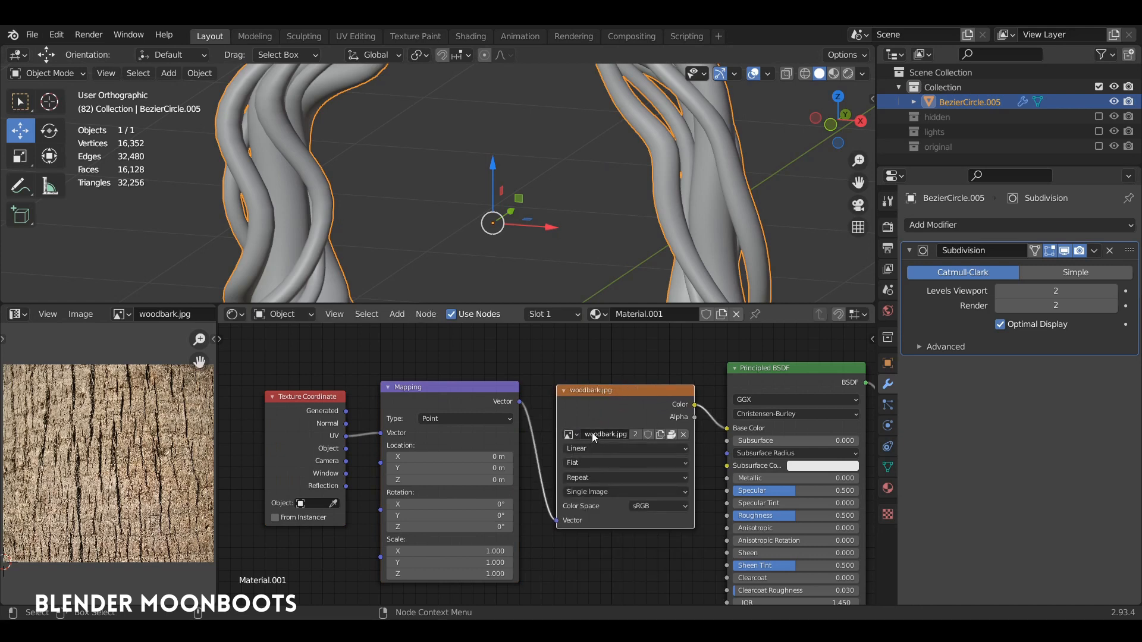
Enlarge the 3D viewport, switch it to Material Preview shading and inspect the bark texture on both arch legs.
{"action": "left_click_drag", "start_coordinate": [609, 305], "coordinate": [609, 340]}
{"action": "left_click", "coordinate": [835, 74]}
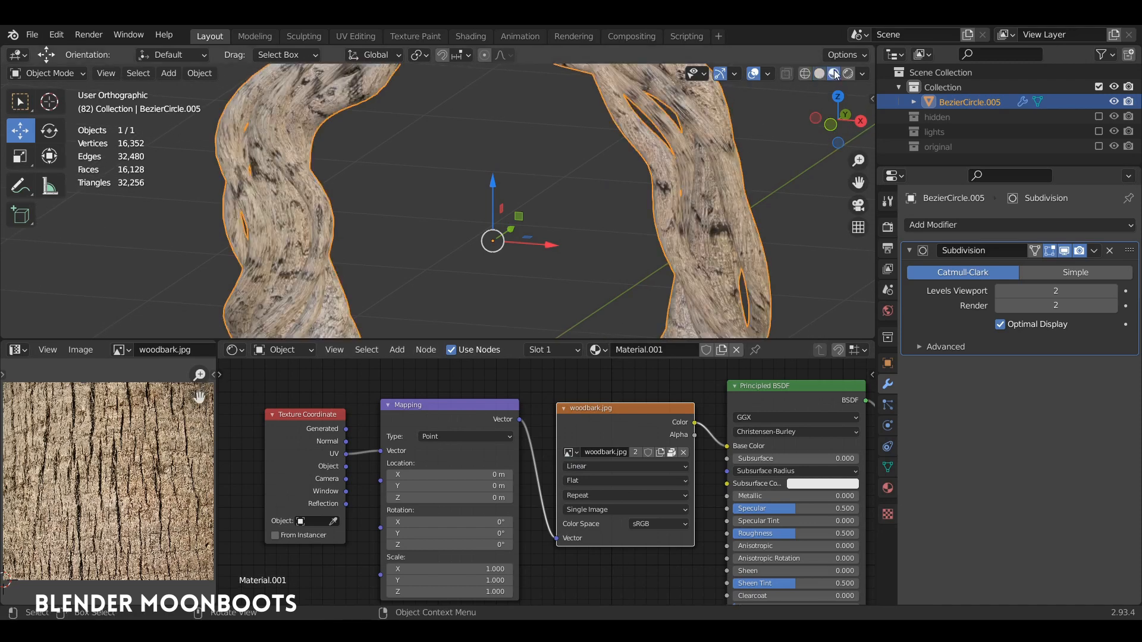
{"action": "middle_click_drag", "start_coordinate": [701, 205], "coordinate": [680, 279]}
{"action": "middle_click_drag", "start_coordinate": [681, 273], "coordinate": [568, 300]}
{"action": "middle_click_drag", "start_coordinate": [495, 268], "coordinate": [626, 207], "text": "shift"}
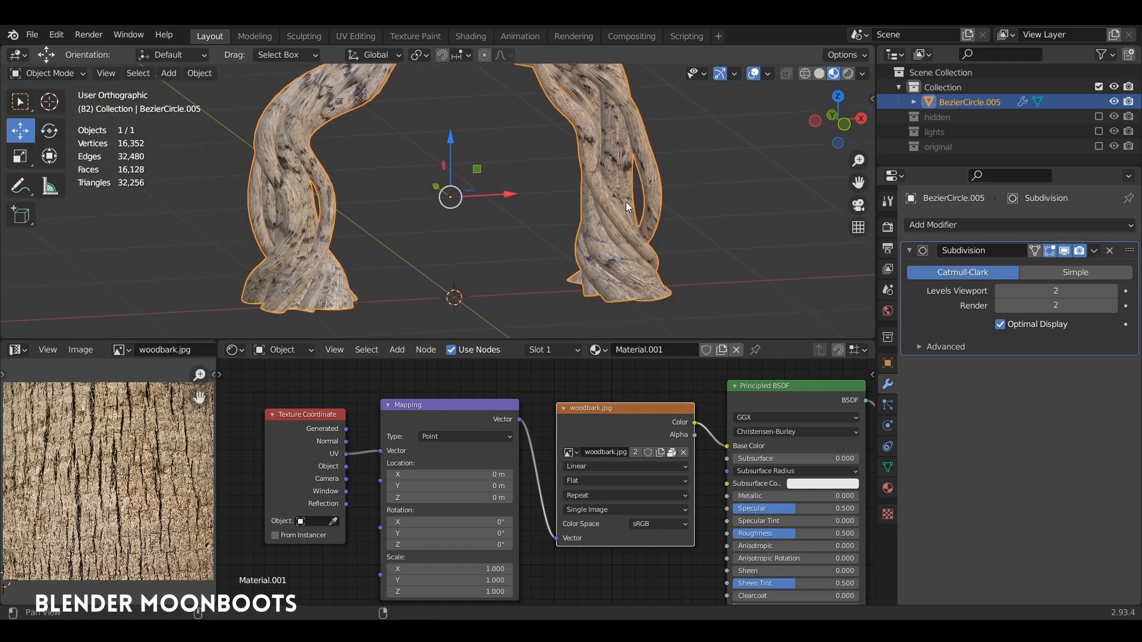
{"action": "middle_click_drag", "start_coordinate": [637, 248], "coordinate": [592, 258]}
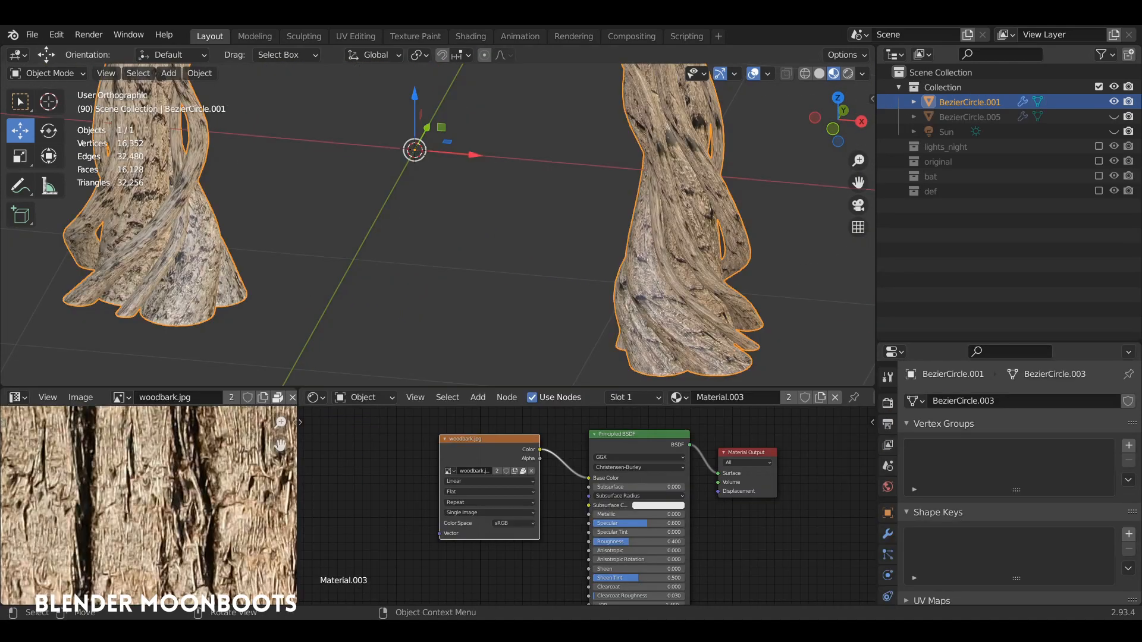
Enter Edit Mode on the arch, select one whole linked strand at the leg's base and frame its UV layout.
{"action": "middle_click_drag", "start_coordinate": [560, 295], "coordinate": [427, 206], "text": "shift"}
{"action": "middle_click_drag", "start_coordinate": [574, 236], "coordinate": [541, 206], "text": "ctrl"}
{"action": "left_click", "coordinate": [553, 216]}
{"action": "key", "text": "Tab"}
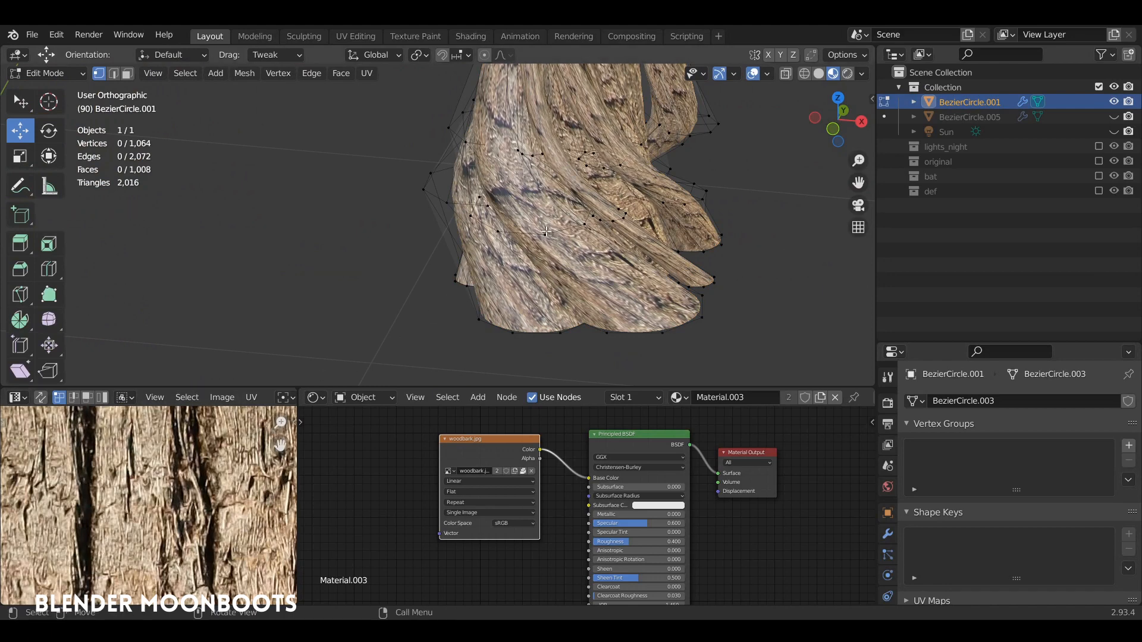
{"action": "key", "text": "l"}
{"action": "middle_click_drag", "start_coordinate": [547, 229], "coordinate": [493, 233]}
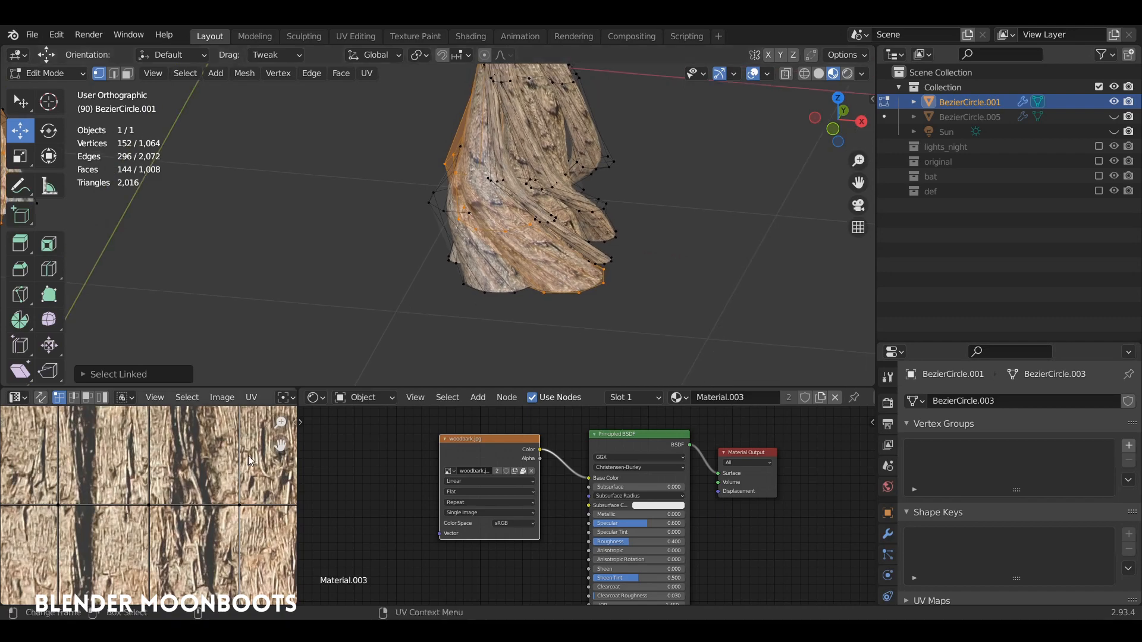
{"action": "scroll", "coordinate": [248, 455], "scroll_direction": "down", "scroll_amount": 5}
{"action": "scroll", "coordinate": [213, 473], "scroll_direction": "down", "scroll_amount": 6}
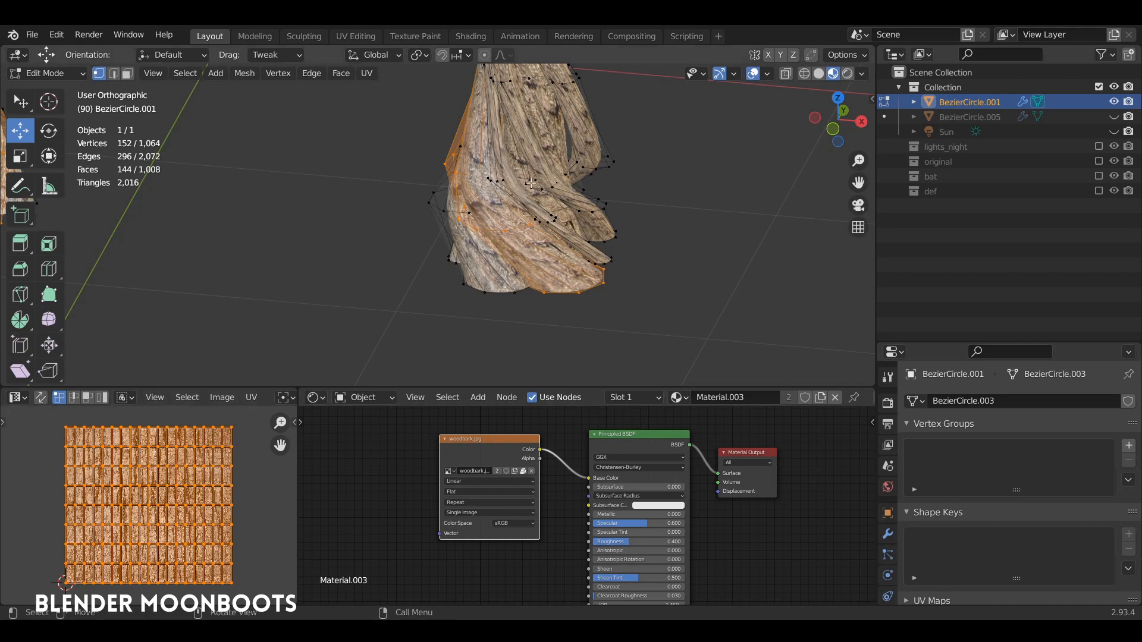
Select the whole arch mesh, rotate all its UVs by 90 degrees and scale them slightly down along Y.
{"action": "key", "text": "a"}
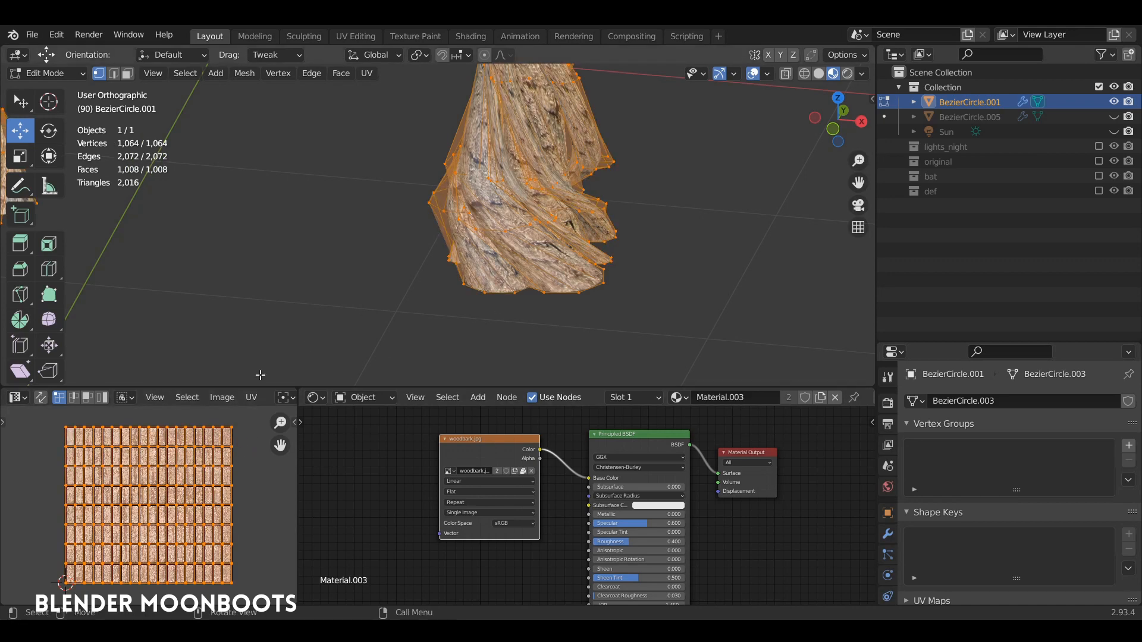
{"action": "key", "text": "a"}
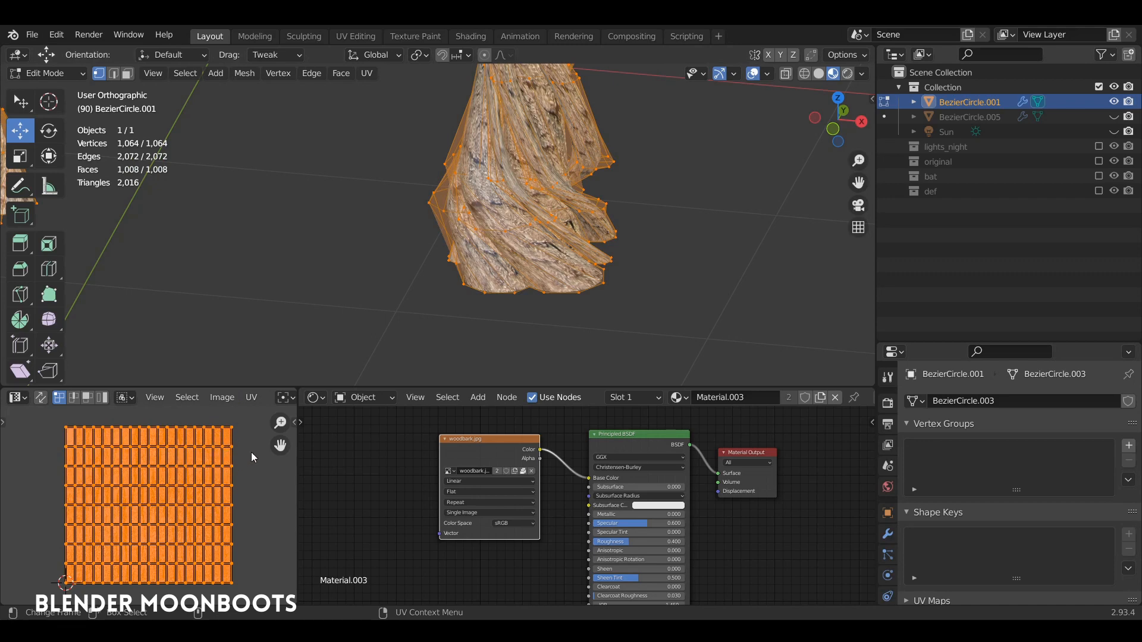
{"action": "type", "text": "r90"}
{"action": "key", "text": "Return"}
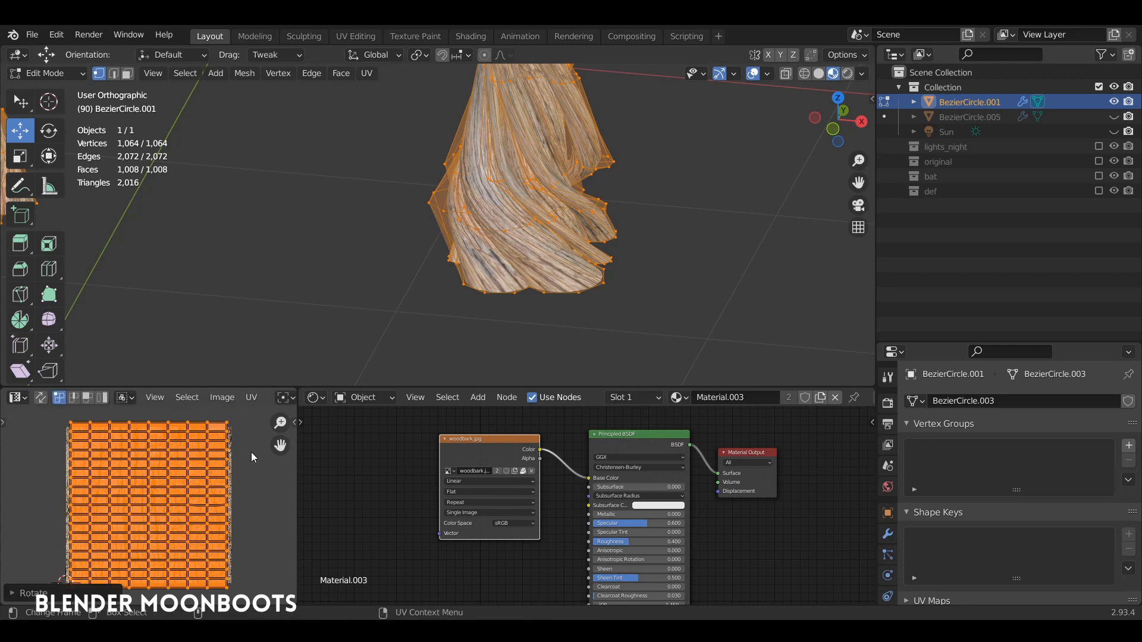
{"action": "key", "text": "s"}
{"action": "key", "text": "y"}
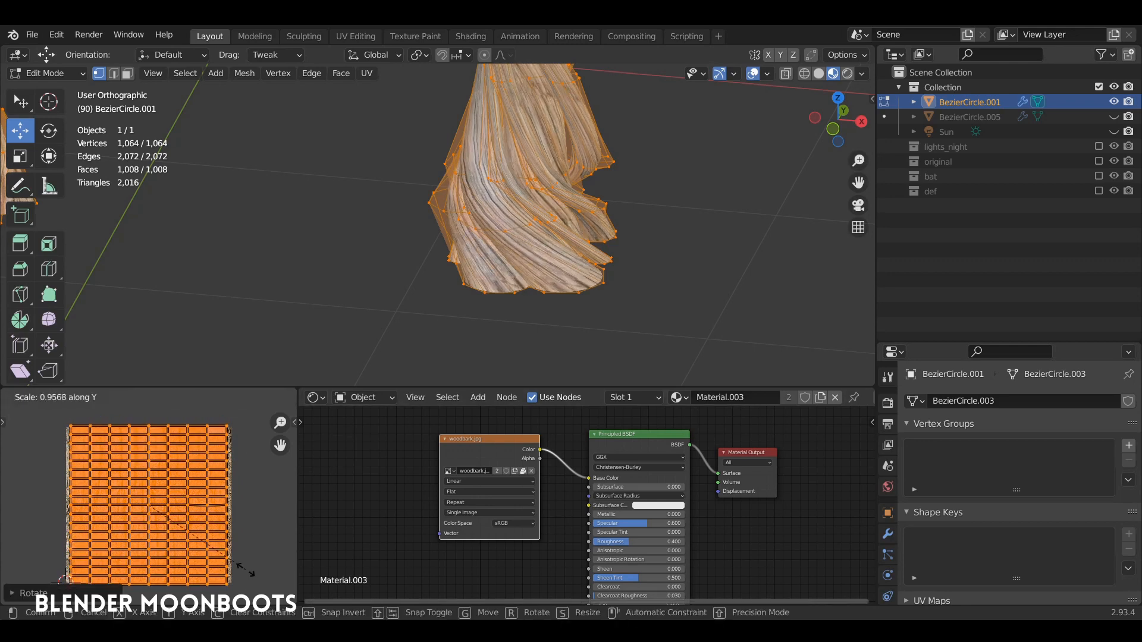
{"action": "left_click", "coordinate": [241, 558]}
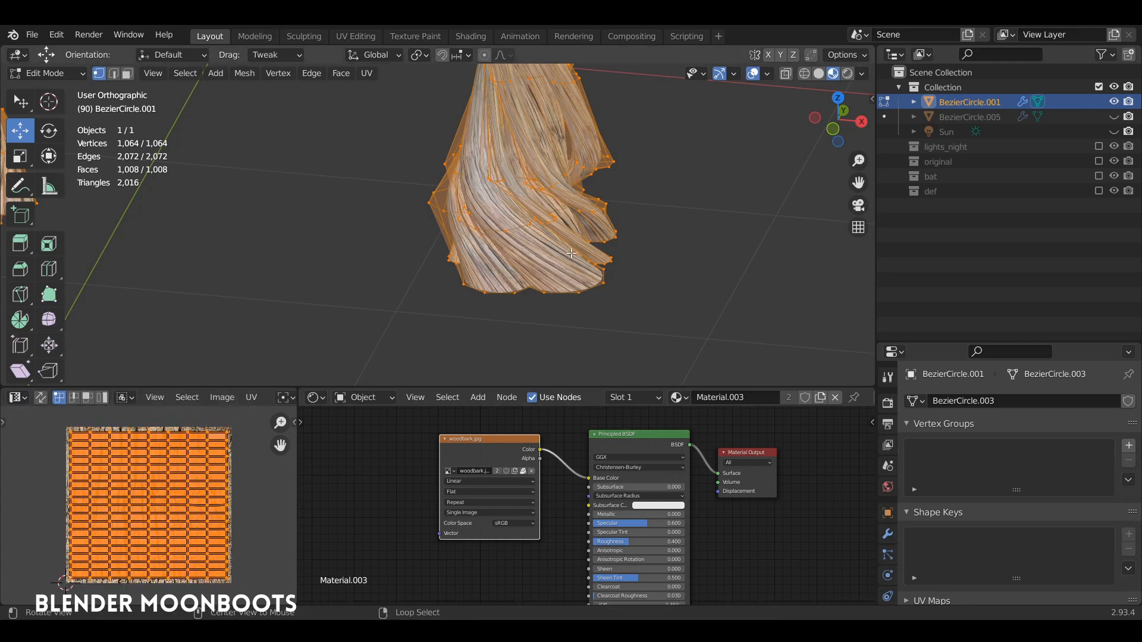
Examine the bark grain on the twisted leg base in Object Mode.
{"action": "left_click_drag", "start_coordinate": [571, 253], "coordinate": [509, 318], "text": "ctrl+alt"}
{"action": "key", "text": "Tab"}
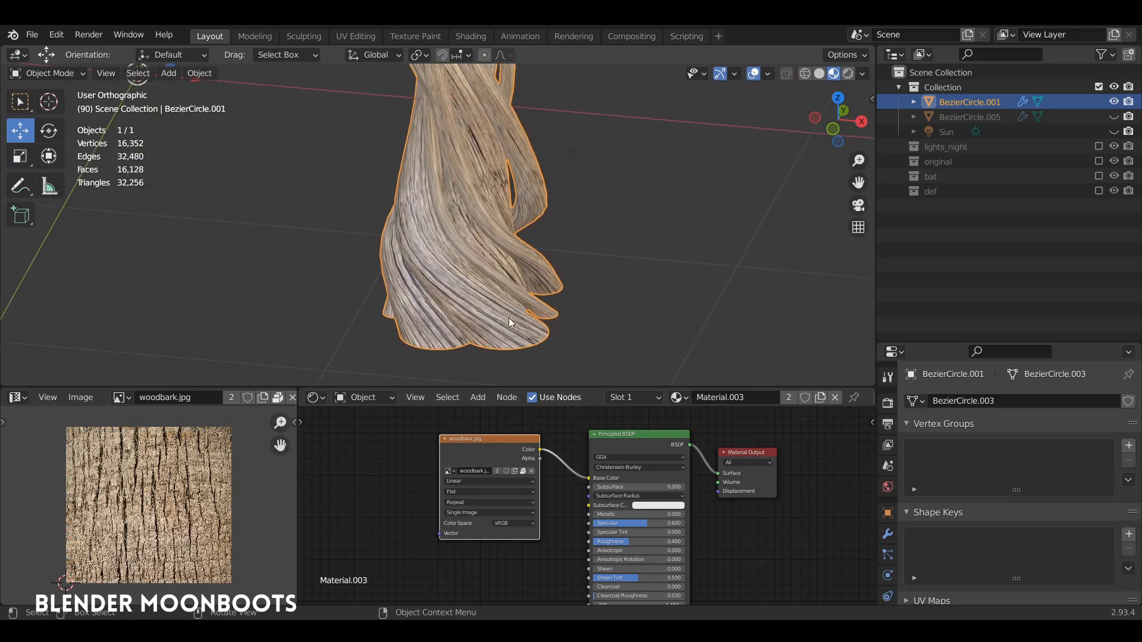
{"action": "left_click_drag", "start_coordinate": [449, 205], "coordinate": [454, 171], "text": "ctrl+alt"}
{"action": "left_click_drag", "start_coordinate": [502, 330], "coordinate": [573, 305], "text": "alt+shift"}
Reset the UVs of the entire arch mesh in Edit Mode, then switch to face selection and deselect everything.
{"action": "key", "text": "Tab"}
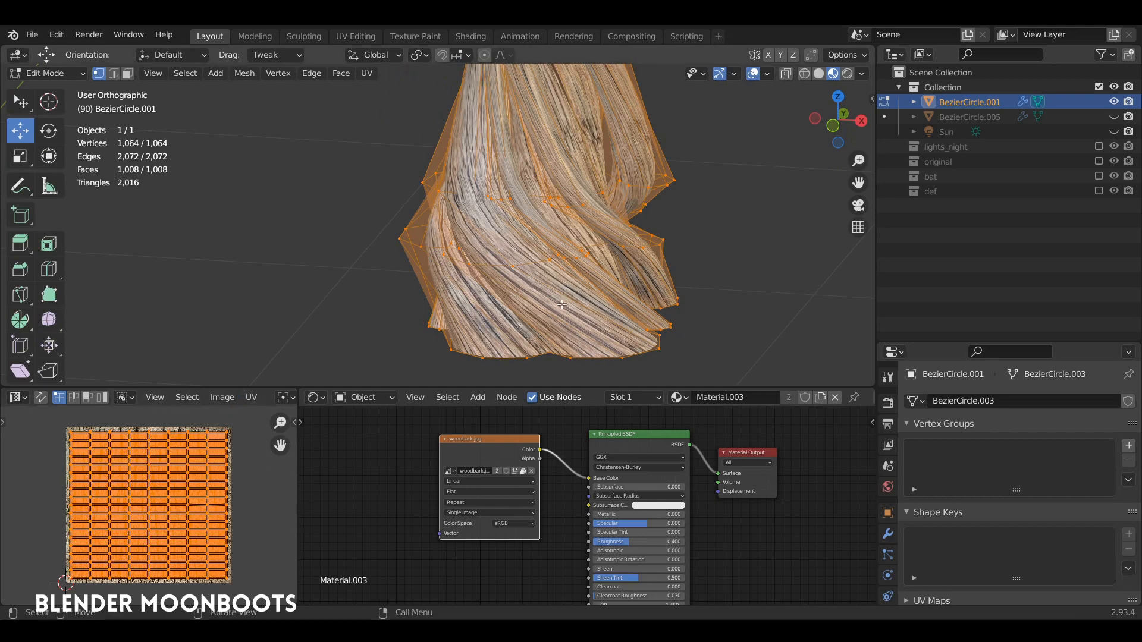
{"action": "key", "text": "u"}
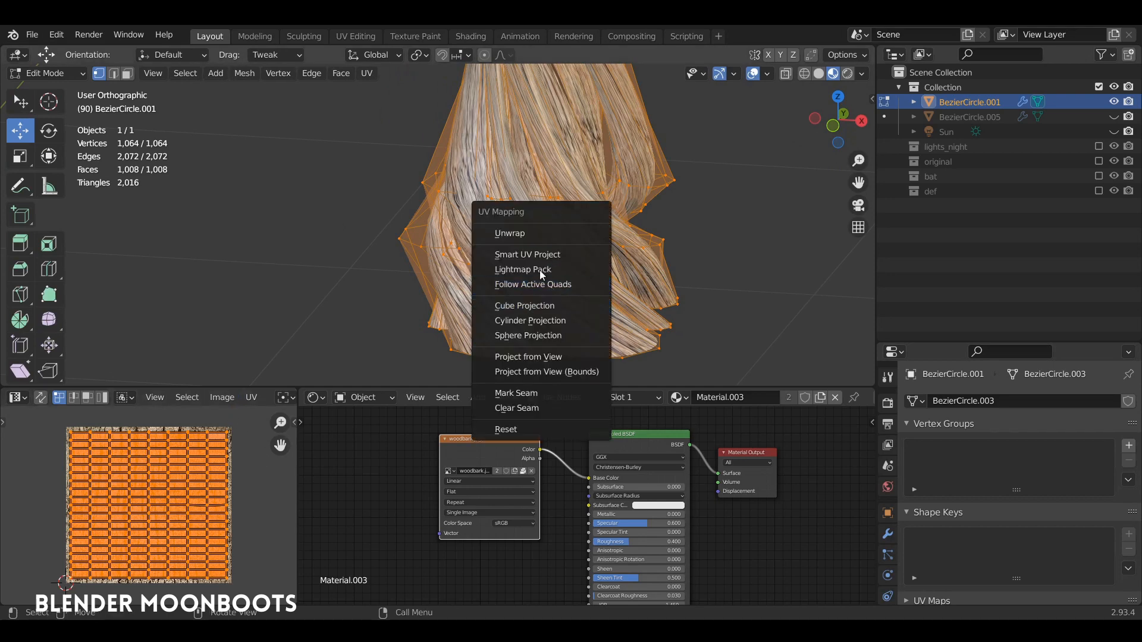
{"action": "left_click", "coordinate": [512, 429]}
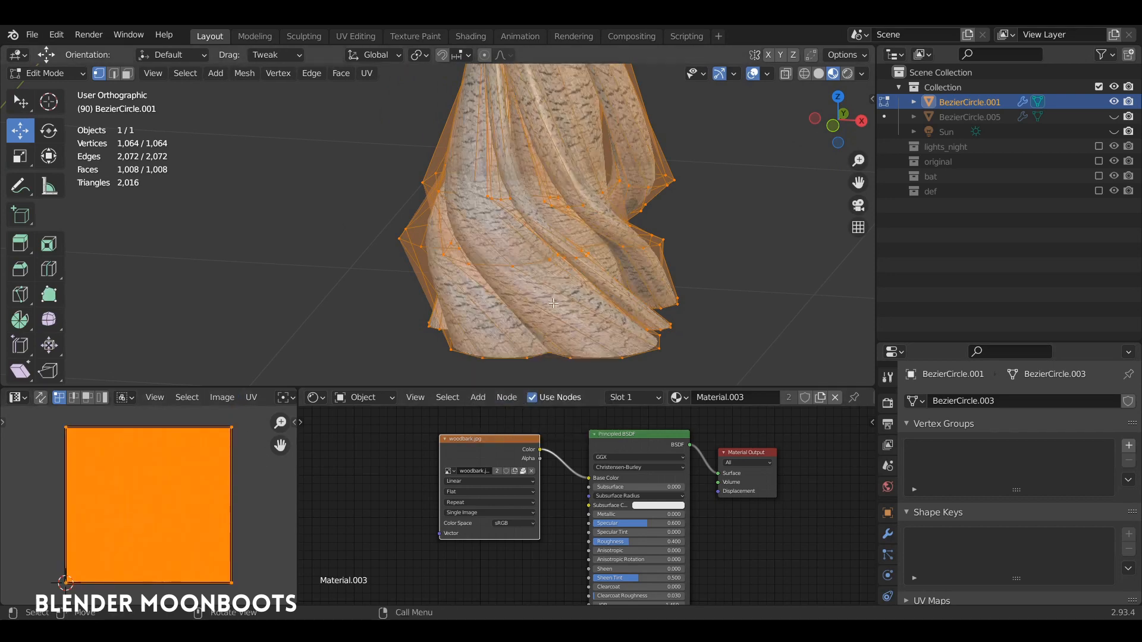
{"action": "key", "text": "3"}
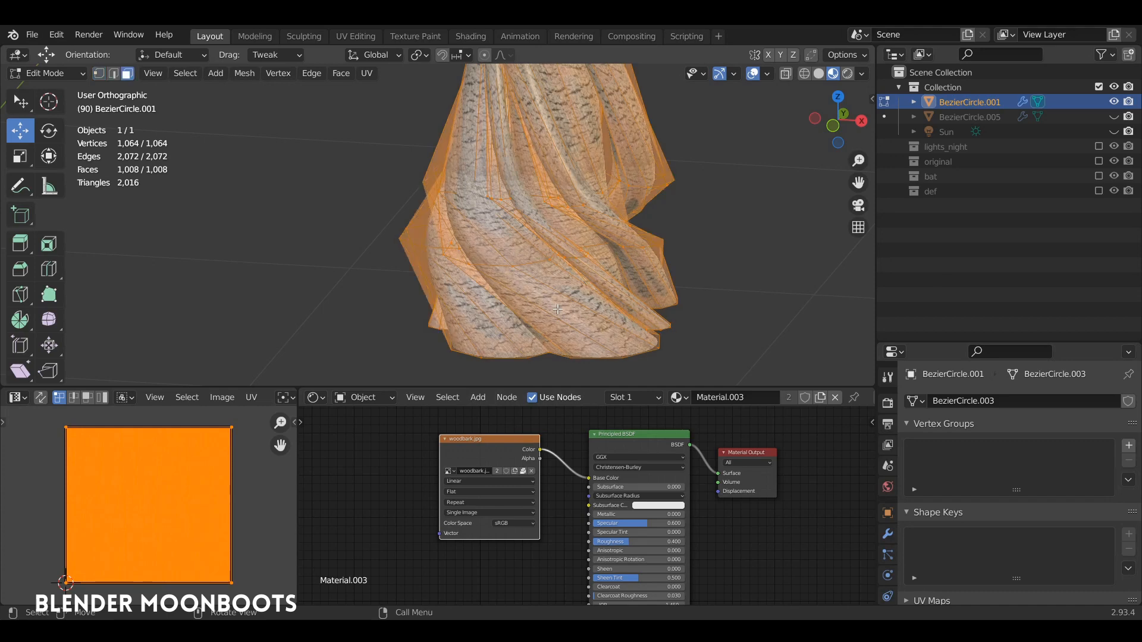
{"action": "key", "text": "alt+a"}
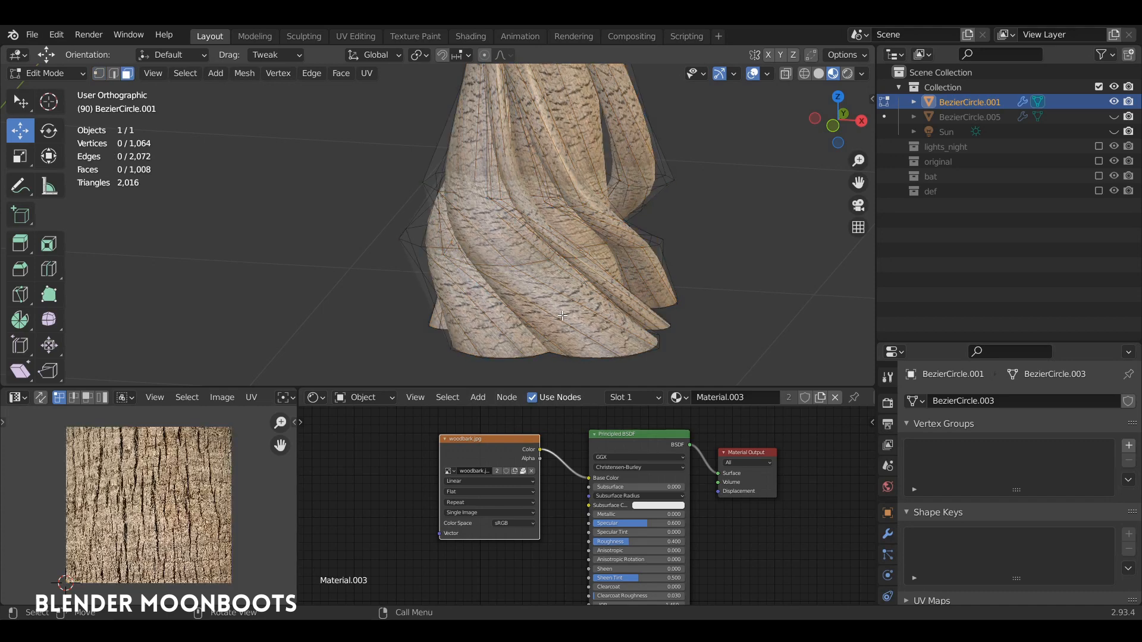
Select the whole front strand at the leg's base and unwrap it with Follow Active Quads in Length Average mode.
{"action": "key", "text": "l"}
{"action": "left_click", "coordinate": [569, 316], "text": "shift"}
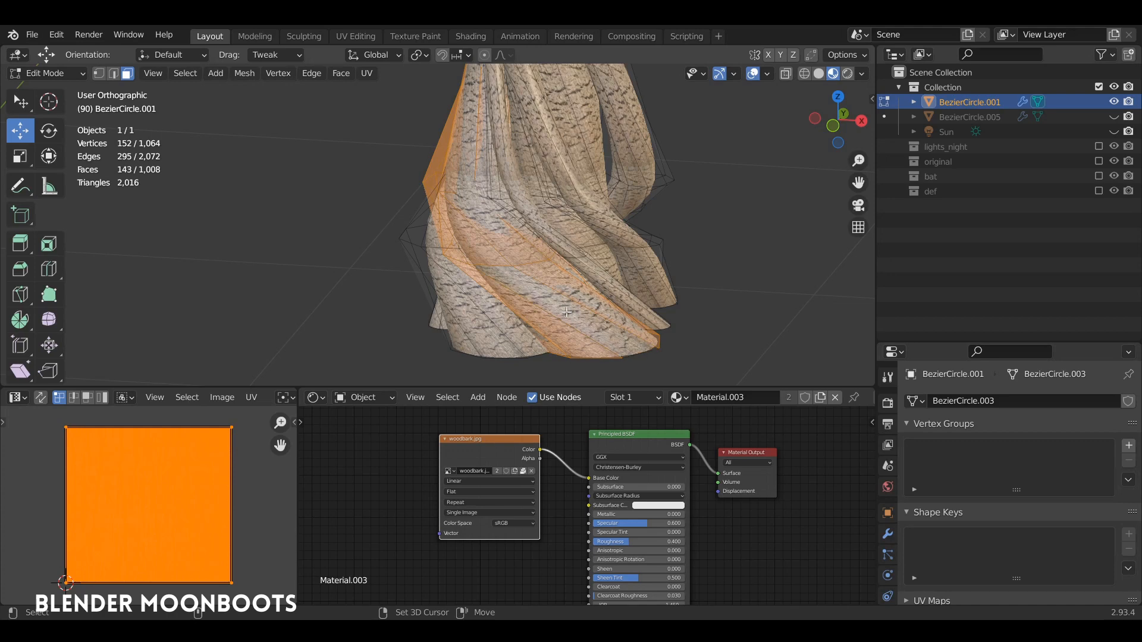
{"action": "left_click", "coordinate": [573, 315], "text": "shift"}
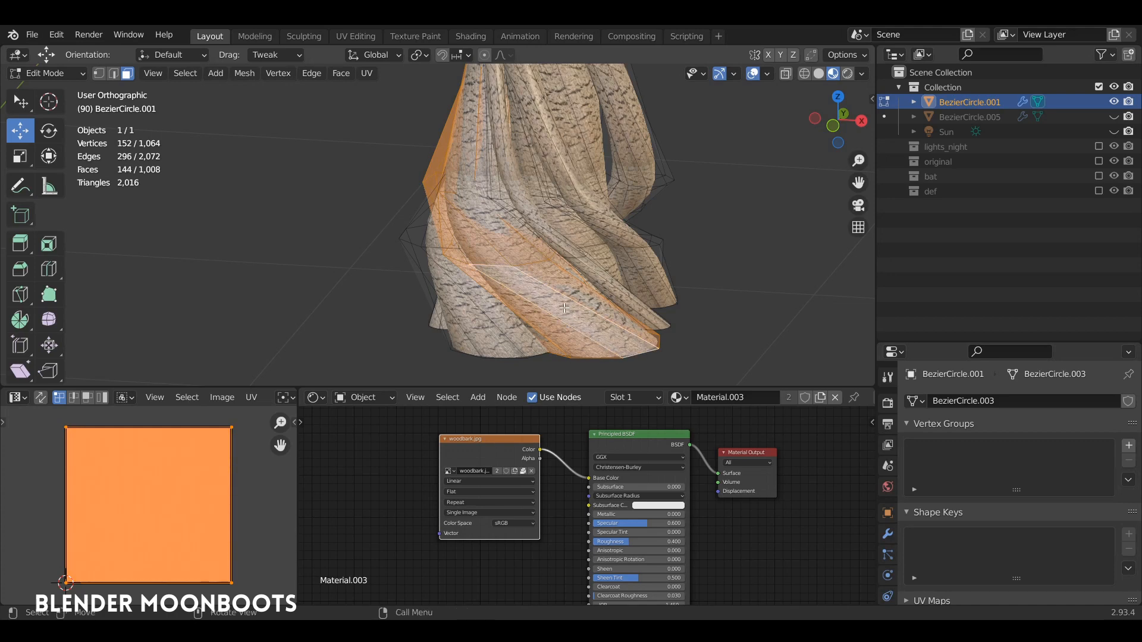
{"action": "key", "text": "u"}
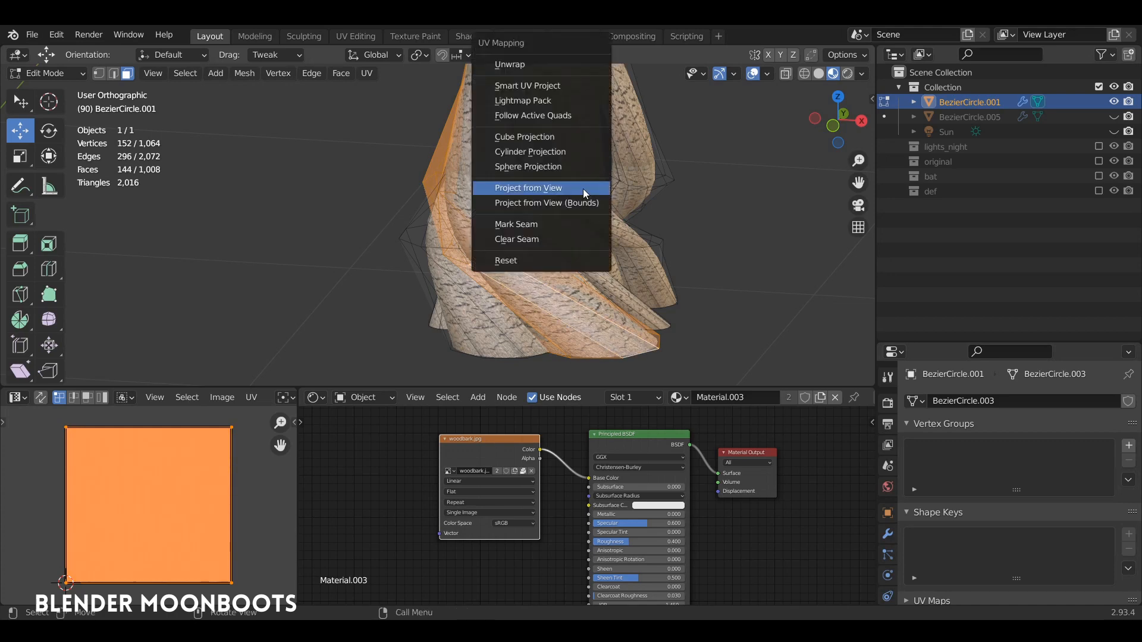
{"action": "left_click", "coordinate": [555, 116]}
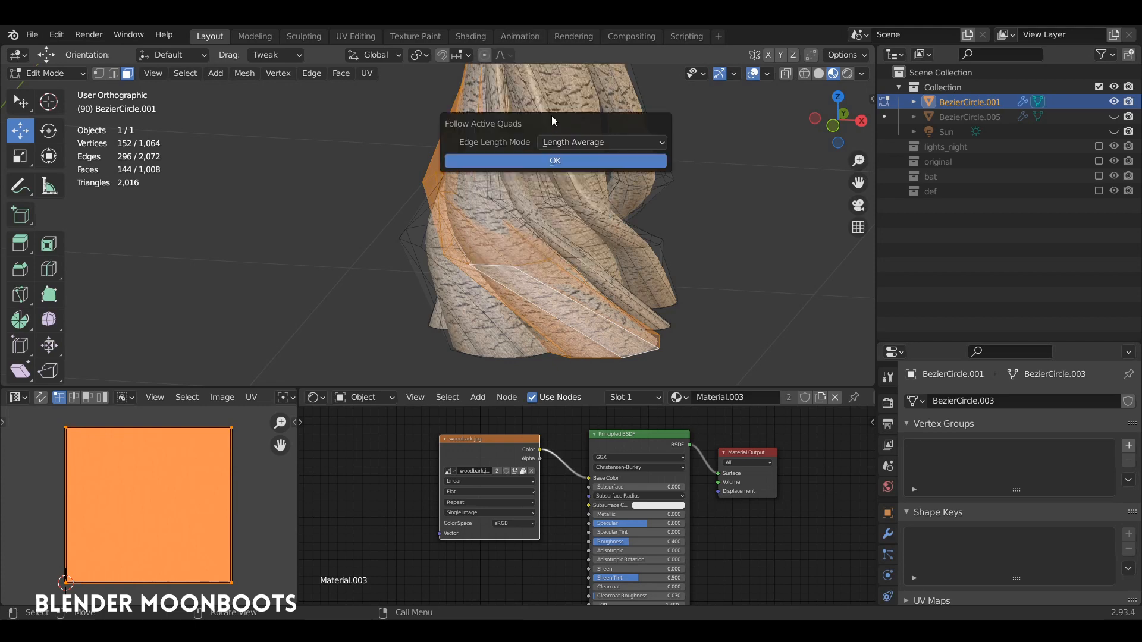
{"action": "left_click", "coordinate": [527, 159]}
Scale the front strand's UV grid down and move it over the bark image until it roughly matches the image's width.
{"action": "scroll", "coordinate": [188, 434], "scroll_direction": "down", "scroll_amount": 3}
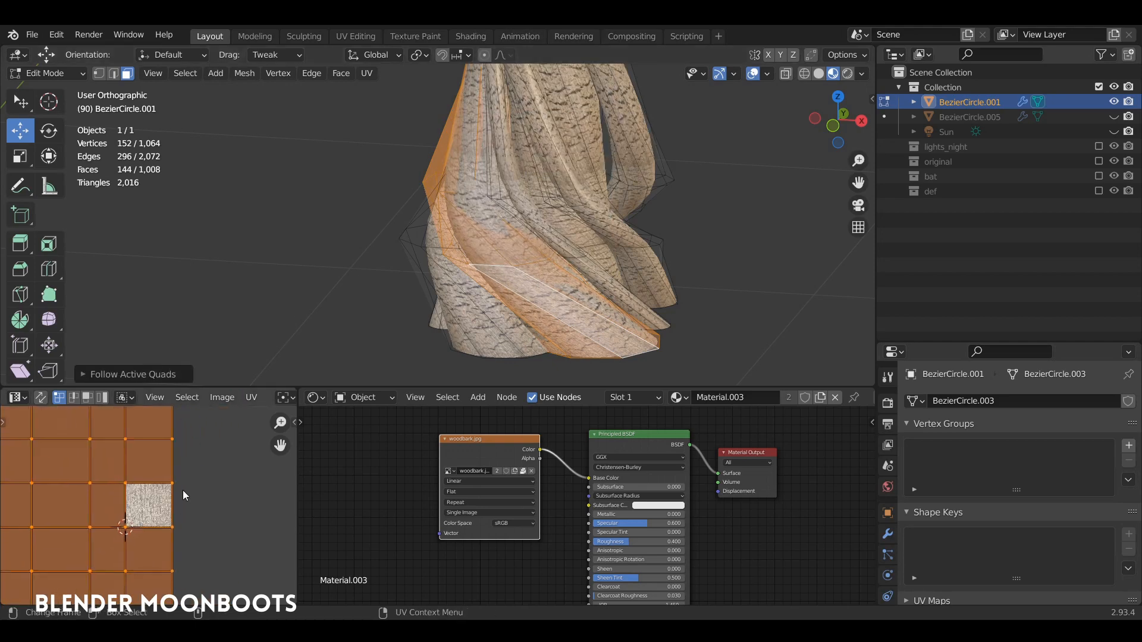
{"action": "key", "text": "s"}
{"action": "left_click", "coordinate": [31, 483]}
{"action": "key", "text": "s"}
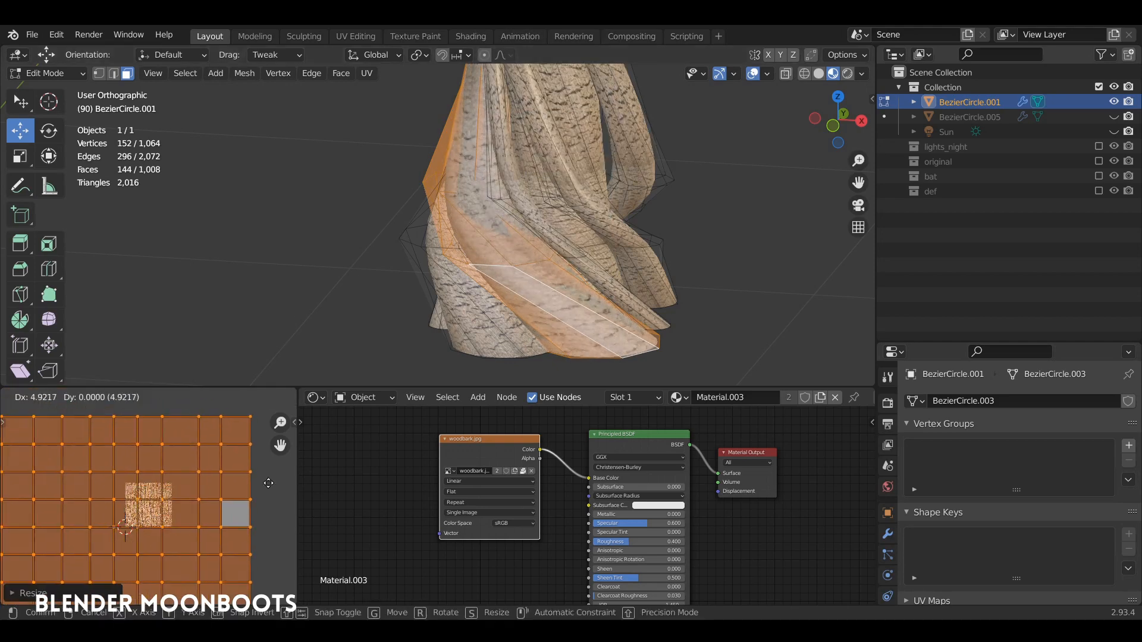
{"action": "left_click", "coordinate": [66, 526]}
{"action": "key", "text": "g"}
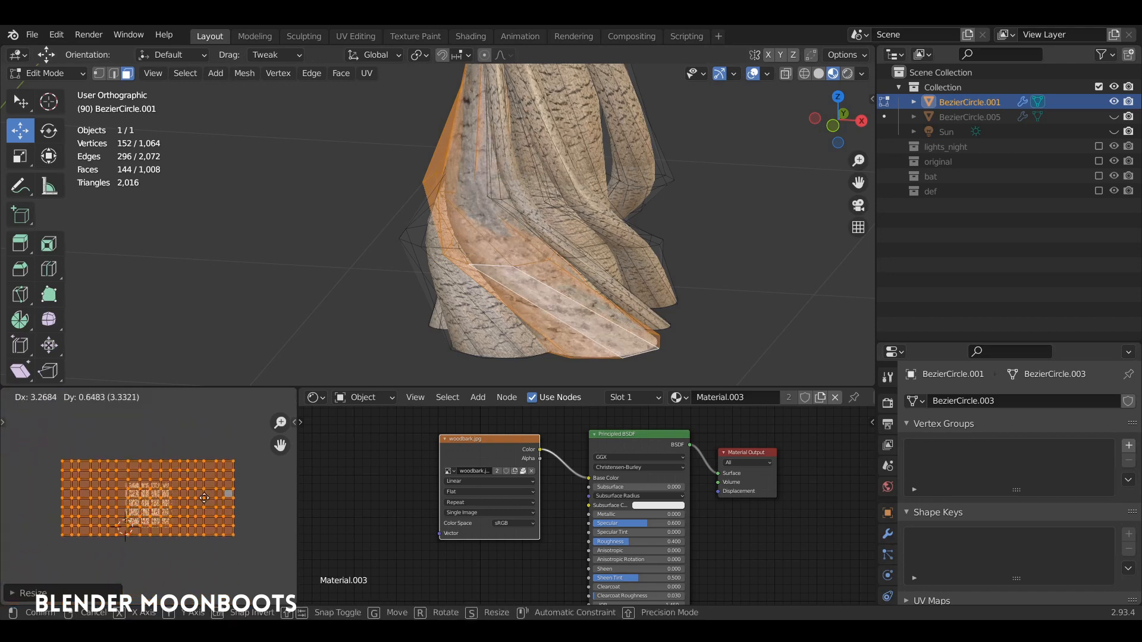
{"action": "left_click", "coordinate": [267, 499]}
{"action": "key", "text": "s"}
{"action": "left_click", "coordinate": [159, 507]}
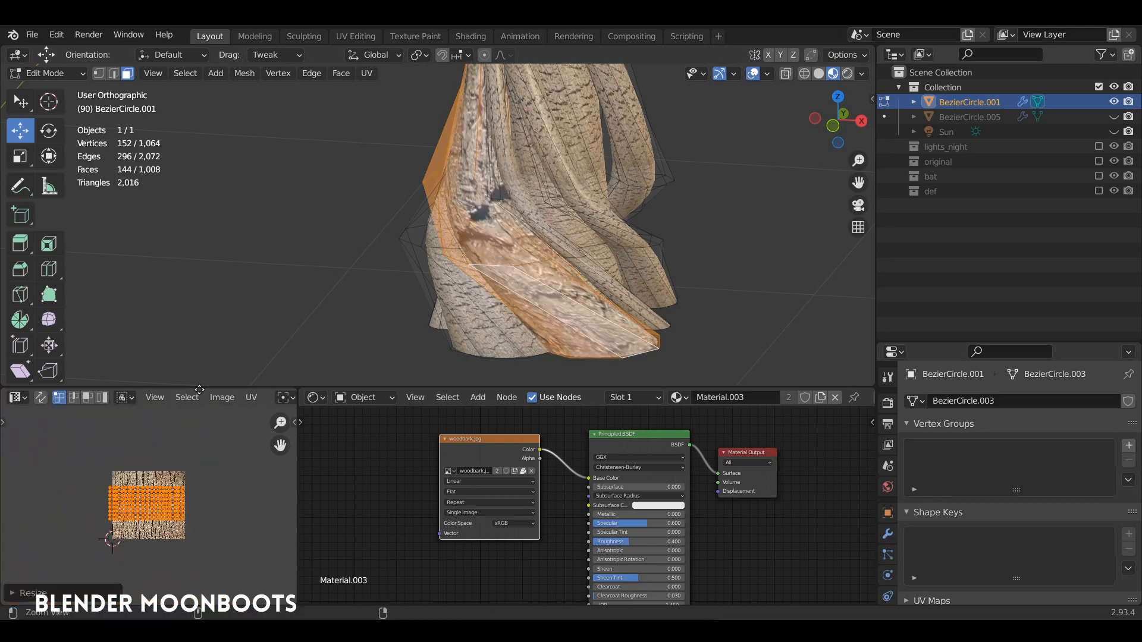
Rotate the front strand's UVs by 90 degrees, then scale and position them to fit the bark image's height.
{"action": "scroll", "coordinate": [159, 505], "scroll_direction": "up", "scroll_amount": 6}
{"action": "type", "text": "r"}
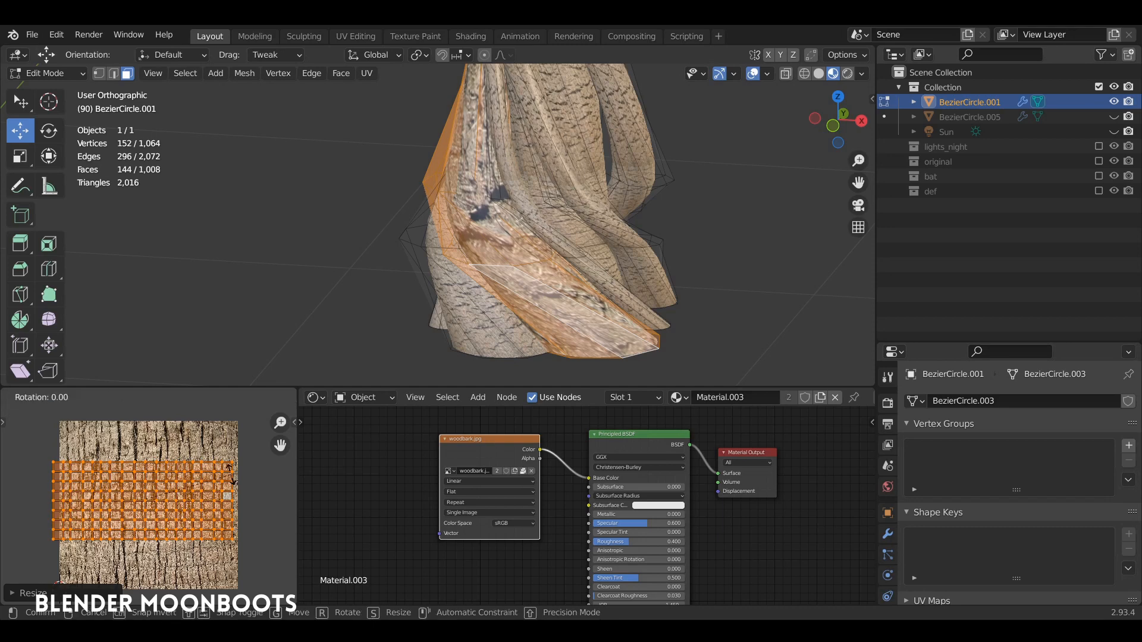
{"action": "type", "text": "90"}
{"action": "key", "text": "Return"}
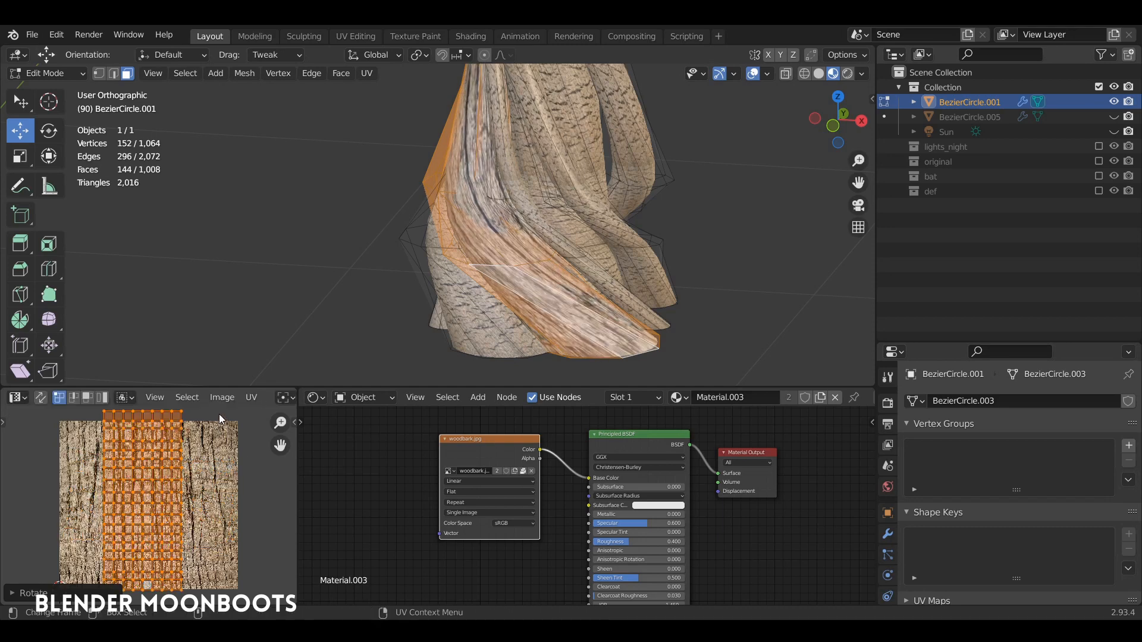
{"action": "key", "text": "s"}
{"action": "left_click", "coordinate": [214, 432]}
{"action": "key", "text": "g"}
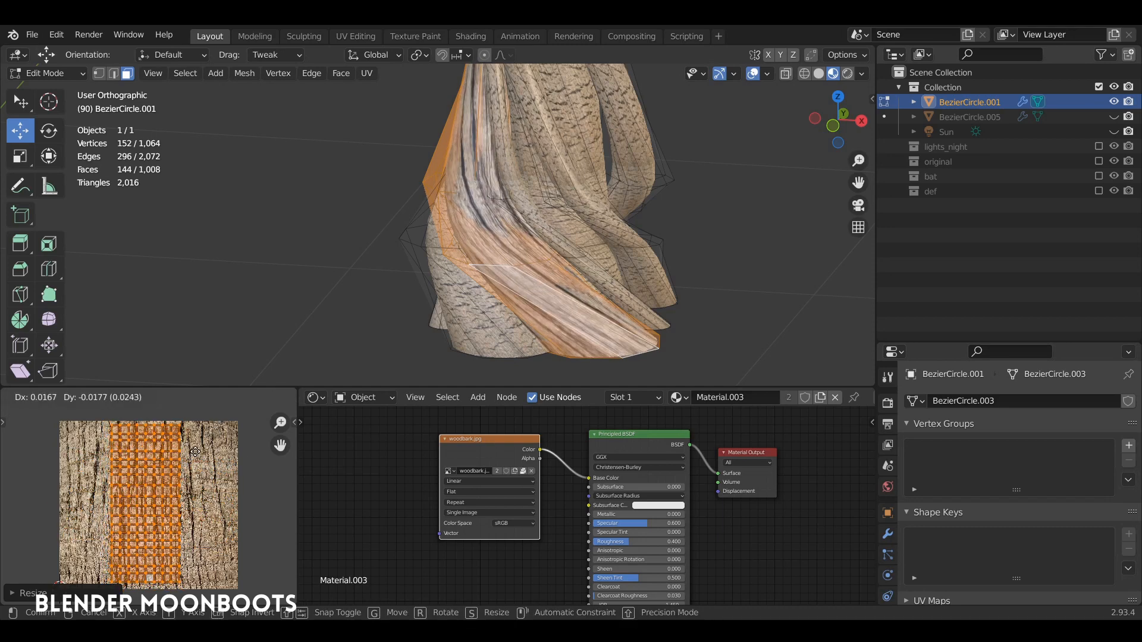
{"action": "left_click", "coordinate": [198, 455]}
Stretch the front strand's UVs to about twice their width along X and check the bark grain in Object Mode.
{"action": "key", "text": "s"}
{"action": "key", "text": "x"}
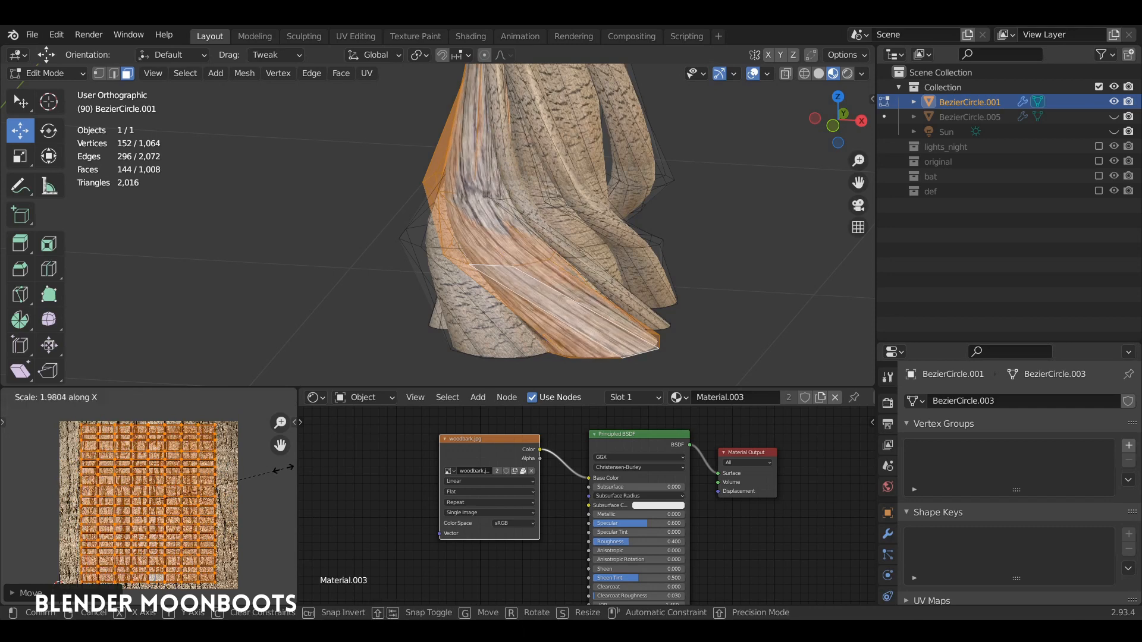
{"action": "left_click", "coordinate": [288, 469]}
{"action": "key", "text": "Tab"}
{"action": "scroll", "coordinate": [551, 245], "scroll_direction": "up", "scroll_amount": 2}
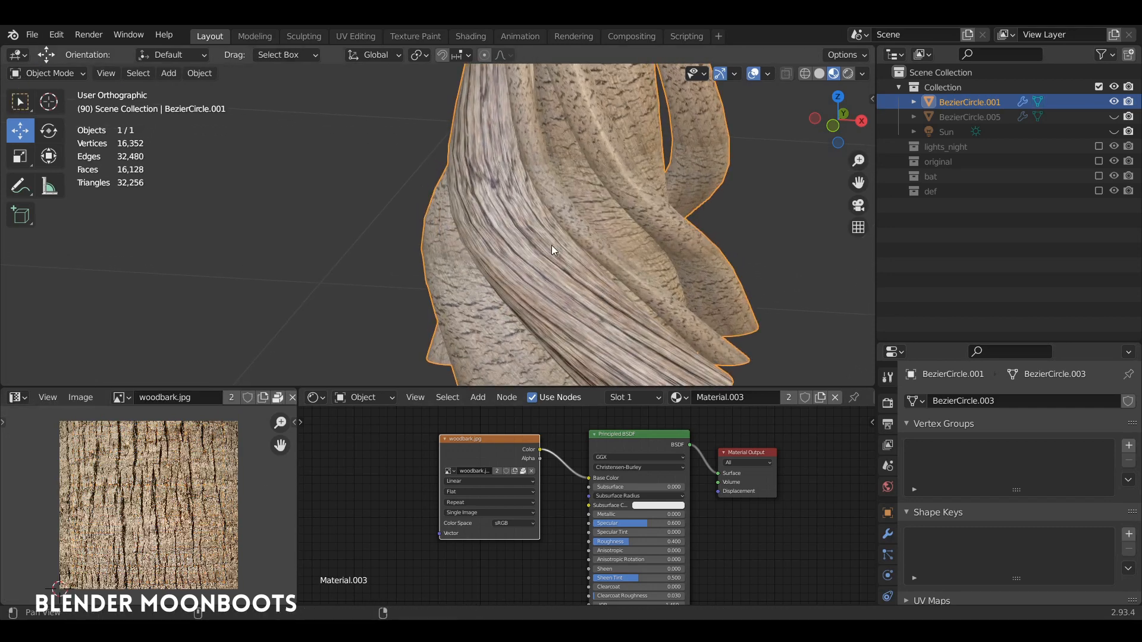
{"action": "middle_click_drag", "start_coordinate": [551, 245], "coordinate": [505, 305], "text": "shift"}
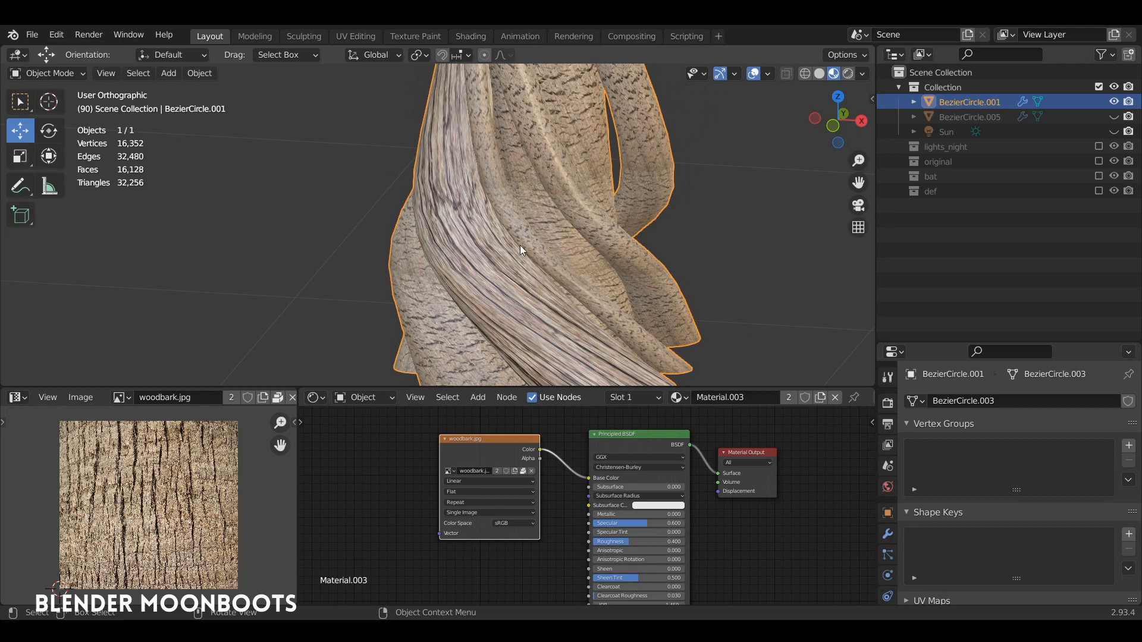
In Edit Mode, select only the outer right strand with a base face active and unwrap it with Follow Active Quads in Length Average mode.
{"action": "key", "text": "Tab"}
{"action": "key", "text": "alt+a"}
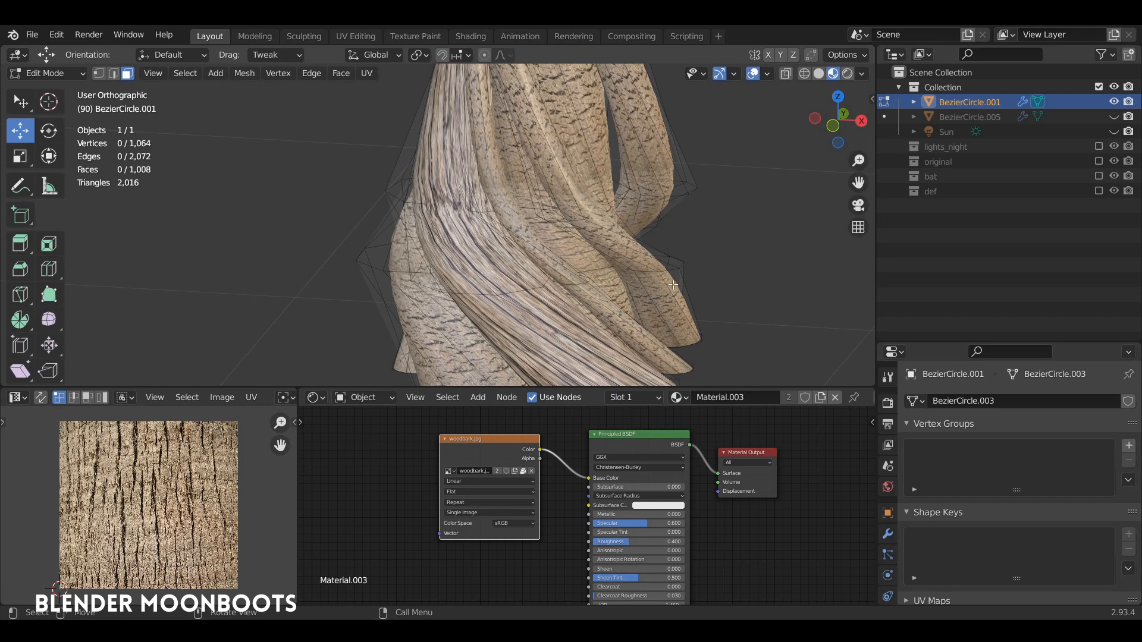
{"action": "key", "text": "l"}
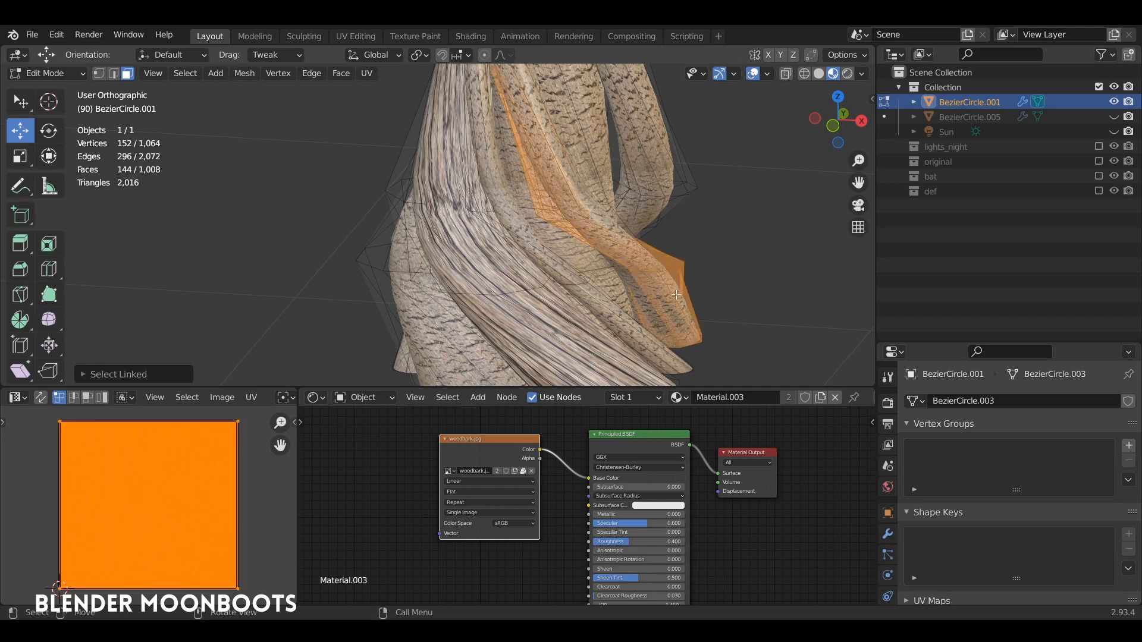
{"action": "left_click", "coordinate": [677, 313], "text": "shift"}
{"action": "left_click", "coordinate": [665, 278], "text": "shift"}
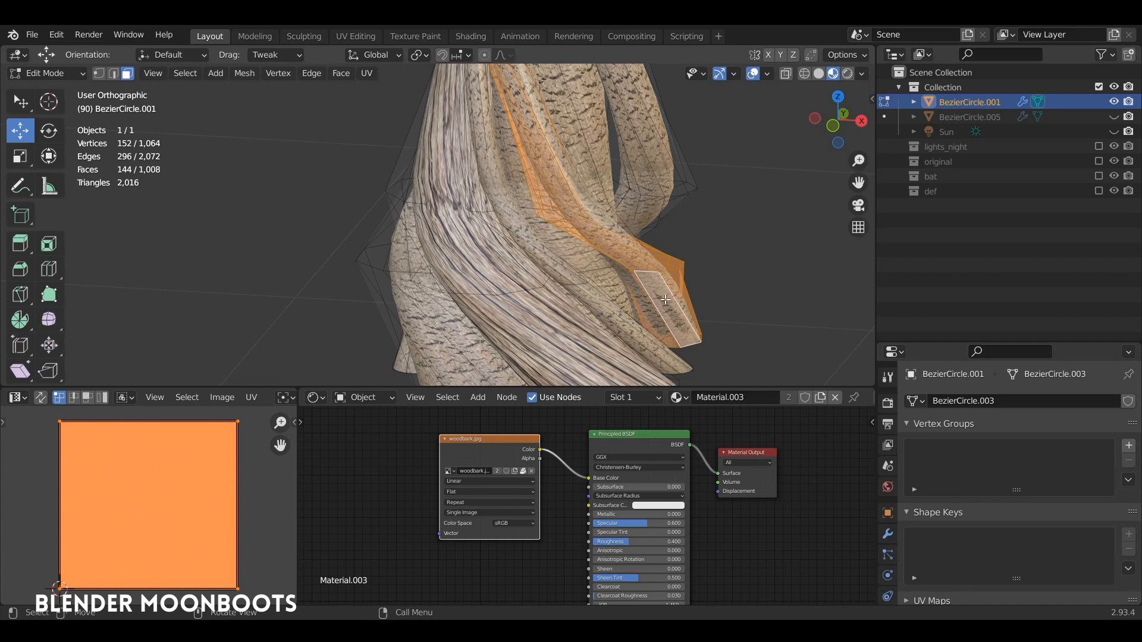
{"action": "key", "text": "u"}
{"action": "left_click", "coordinate": [607, 232]}
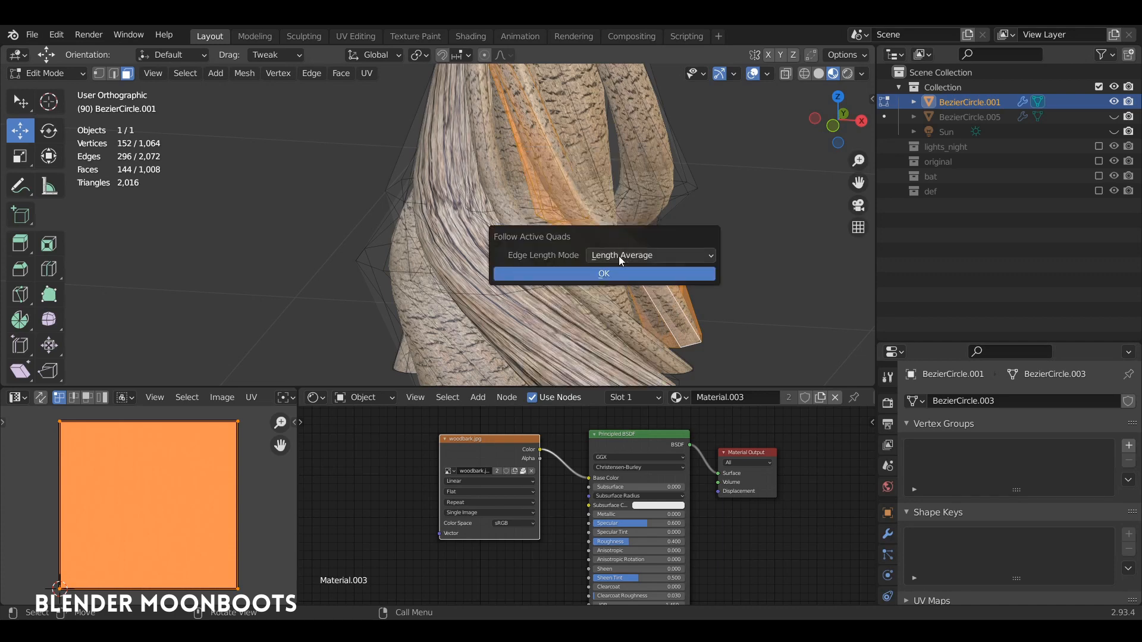
{"action": "left_click", "coordinate": [578, 277]}
Shrink the outer right strand's UV grid and move it over the bark image.
{"action": "scroll", "coordinate": [178, 456], "scroll_direction": "down", "scroll_amount": 6}
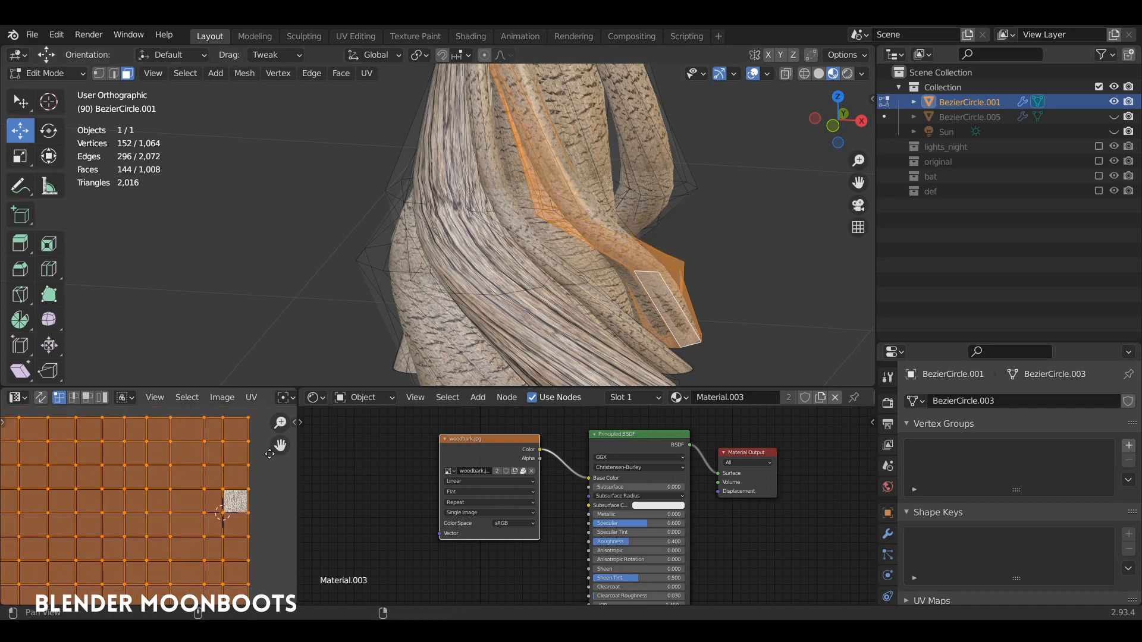
{"action": "key", "text": "s"}
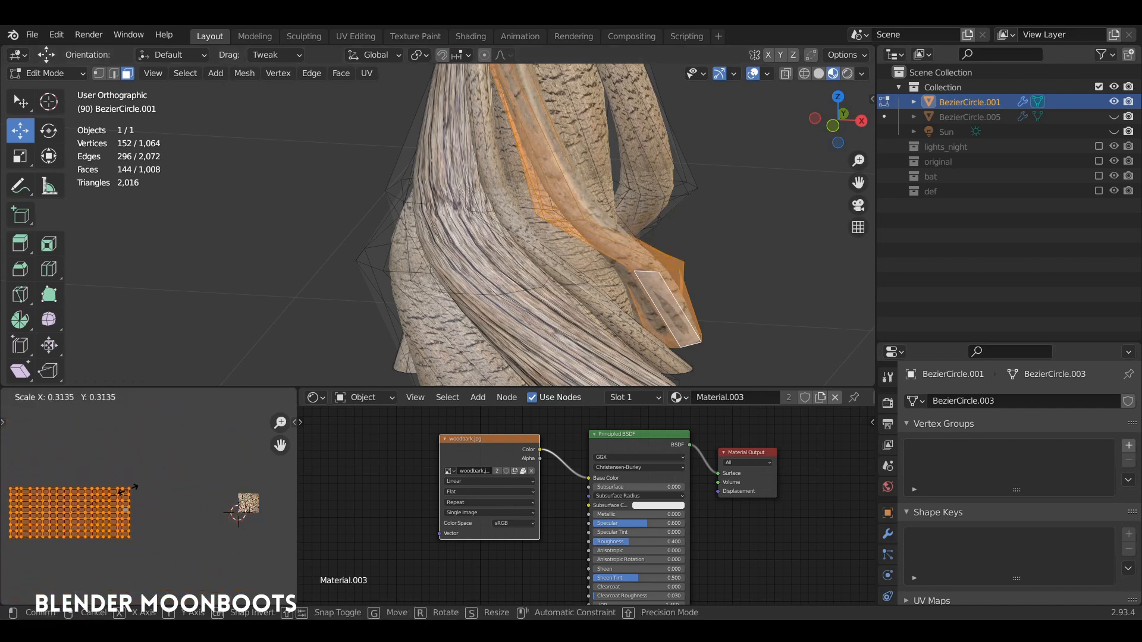
{"action": "left_click", "coordinate": [121, 502]}
{"action": "key", "text": "g"}
{"action": "left_click", "coordinate": [226, 508]}
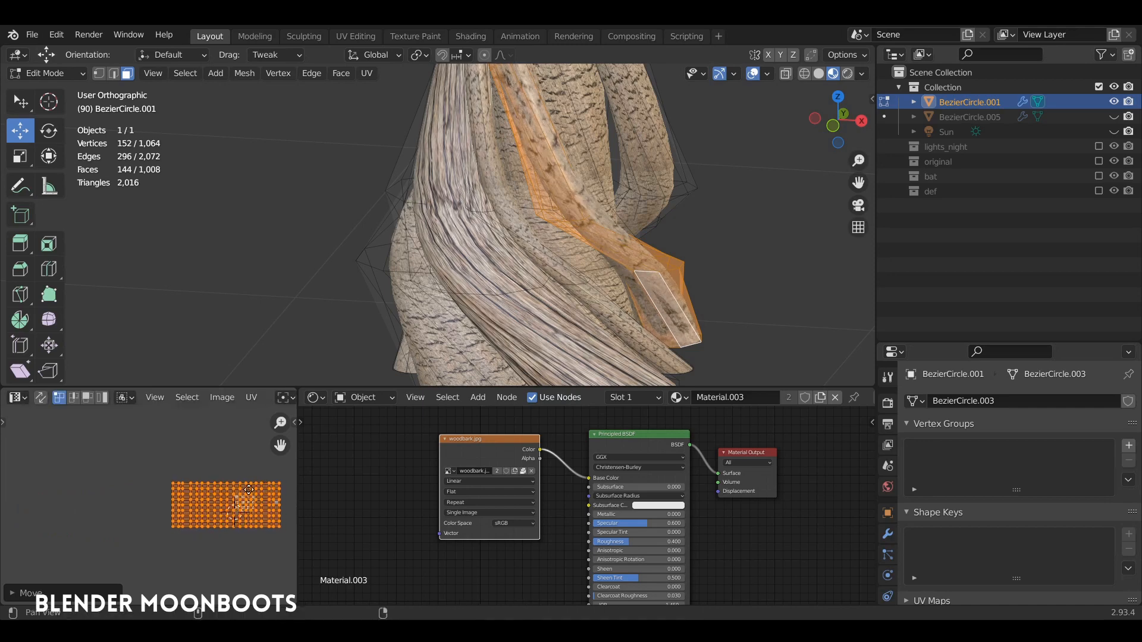
{"action": "scroll", "coordinate": [196, 488], "scroll_direction": "up", "scroll_amount": 2}
{"action": "middle_click_drag", "start_coordinate": [185, 476], "coordinate": [176, 467]}
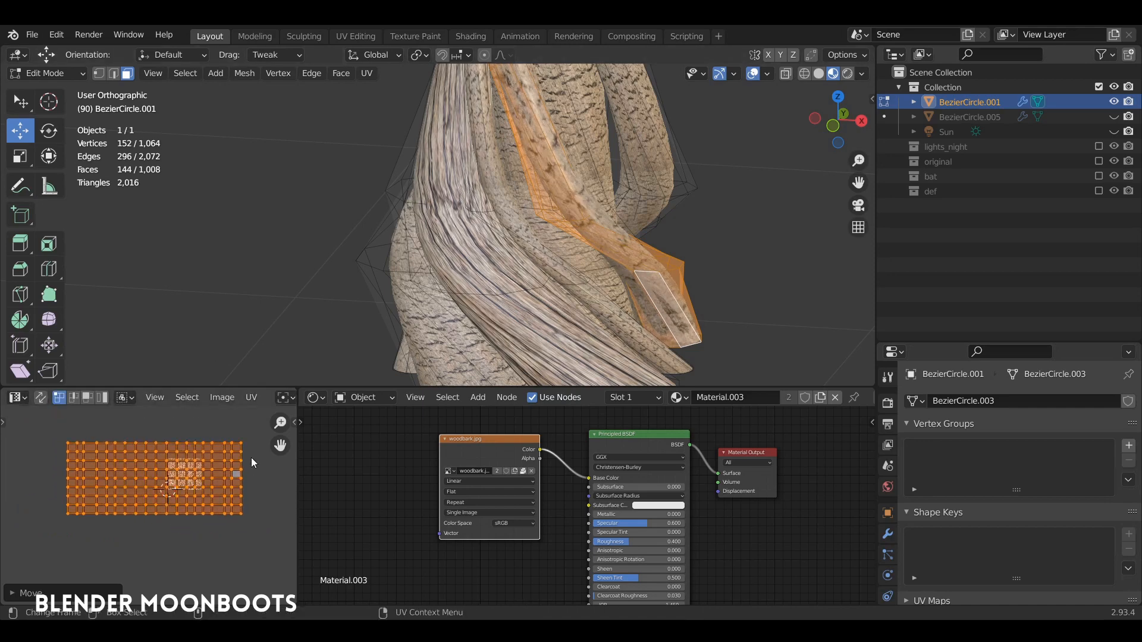
Rotate the outer right strand's UVs by 90 degrees, scale them down and place them on the bark image.
{"action": "type", "text": "r90"}
{"action": "key", "text": "Return"}
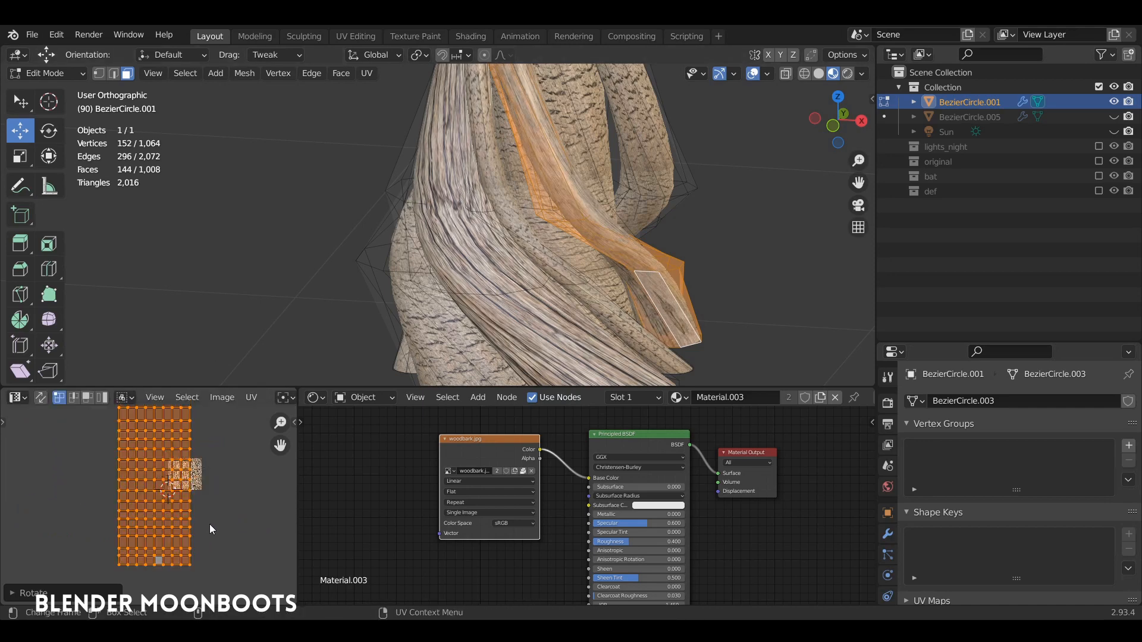
{"action": "key", "text": "s"}
{"action": "left_click", "coordinate": [161, 468]}
{"action": "key", "text": "g"}
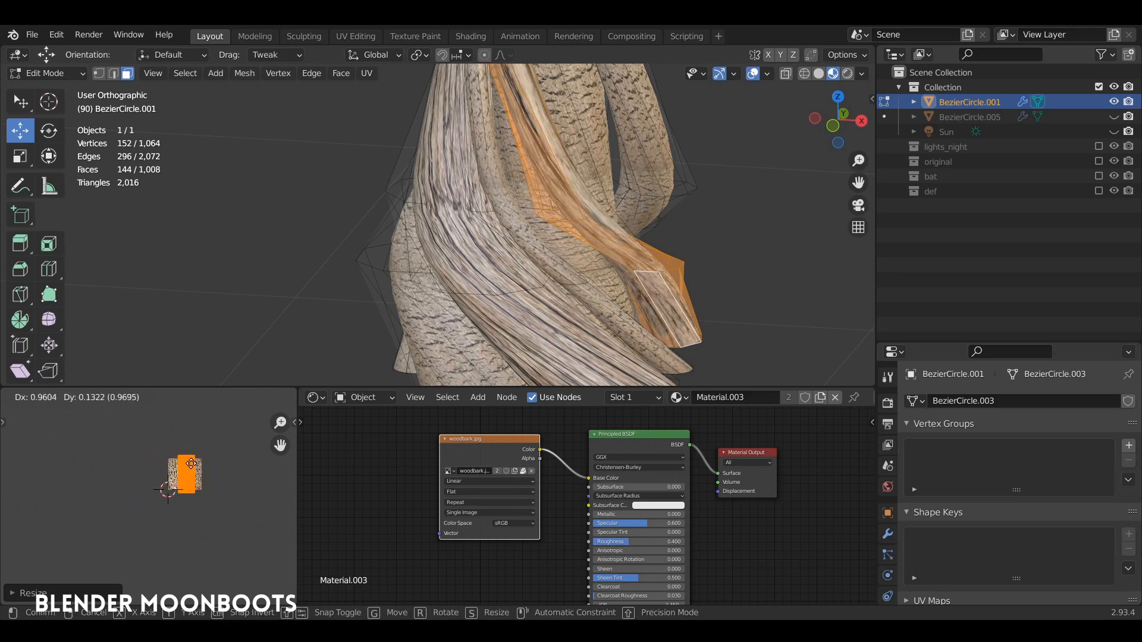
{"action": "left_click", "coordinate": [229, 464]}
Scale the outer right strand's UVs to about 0.77 along Y, widen them along X to cover the bark image, and return to Object Mode.
{"action": "key", "text": "s"}
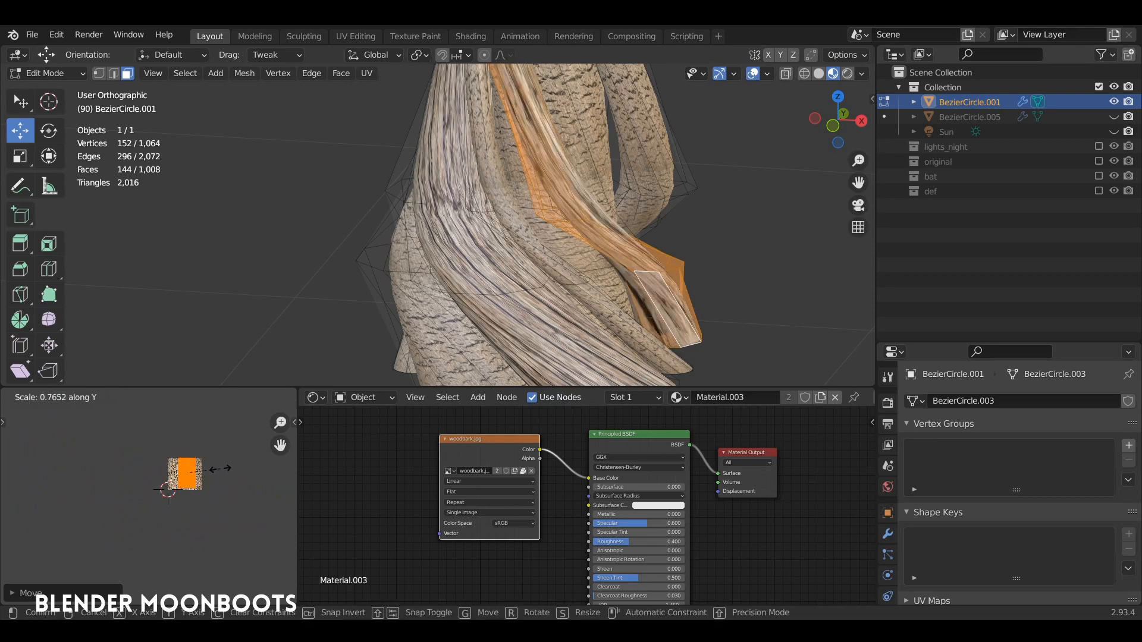
{"action": "left_click", "coordinate": [216, 473]}
{"action": "key", "text": "x"}
{"action": "left_click", "coordinate": [237, 482]}
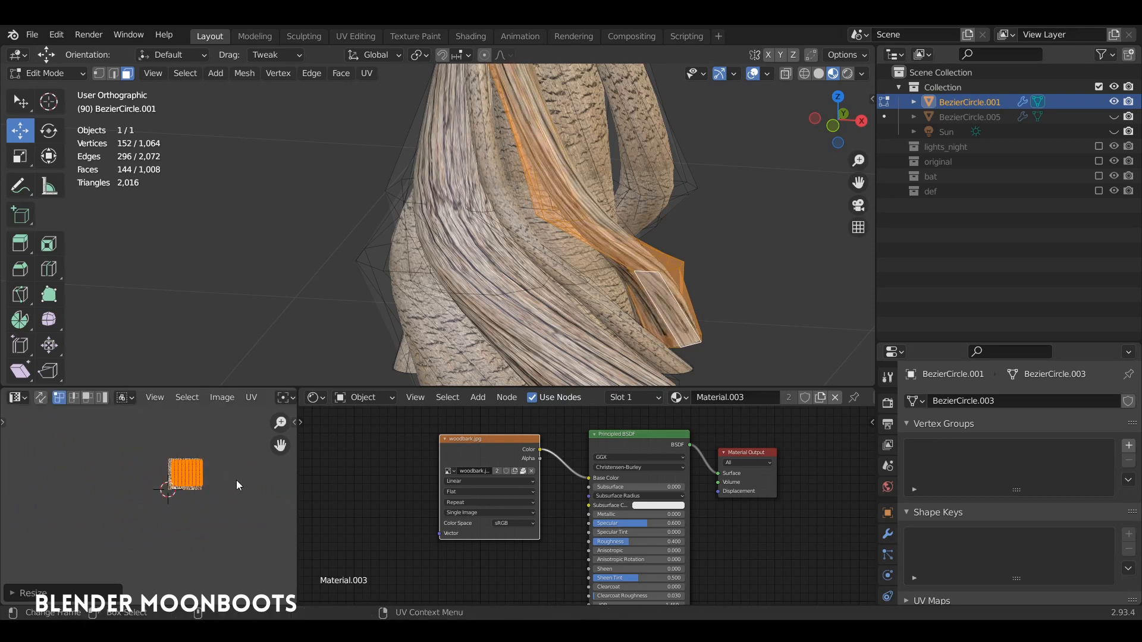
{"action": "key", "text": "g"}
{"action": "left_click", "coordinate": [229, 482]}
{"action": "middle_click_drag", "start_coordinate": [570, 304], "coordinate": [572, 273], "text": "ctrl"}
{"action": "key", "text": "Tab"}
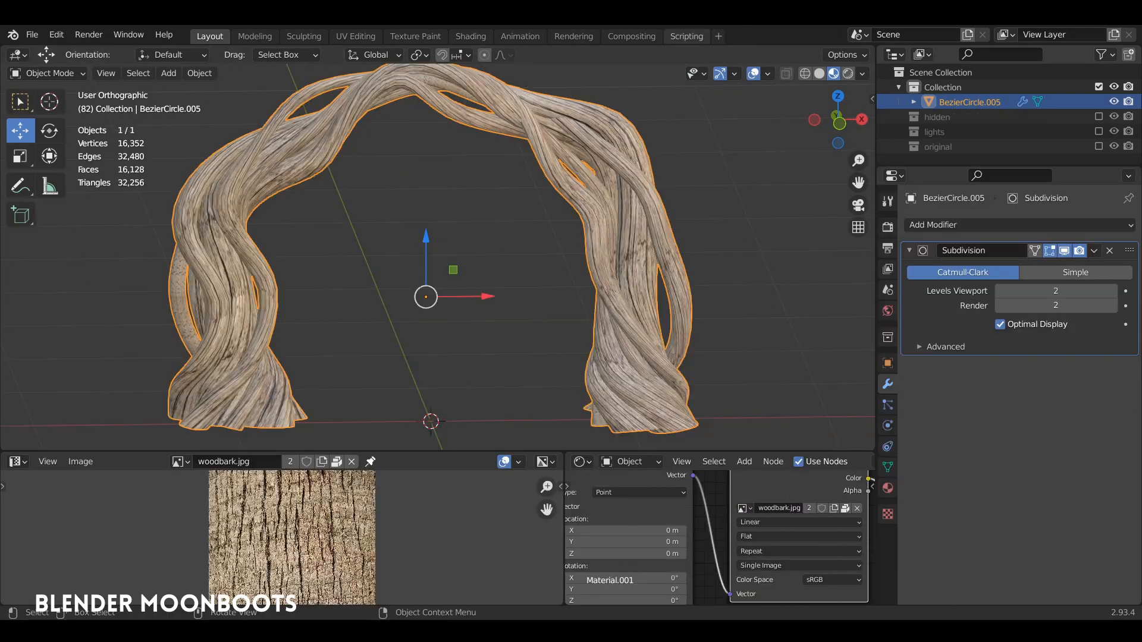
Resize the editor areas to narrow the bark image view and give the material's shader nodes most of the width below the arch.
{"action": "middle_click_drag", "start_coordinate": [416, 238], "coordinate": [484, 330]}
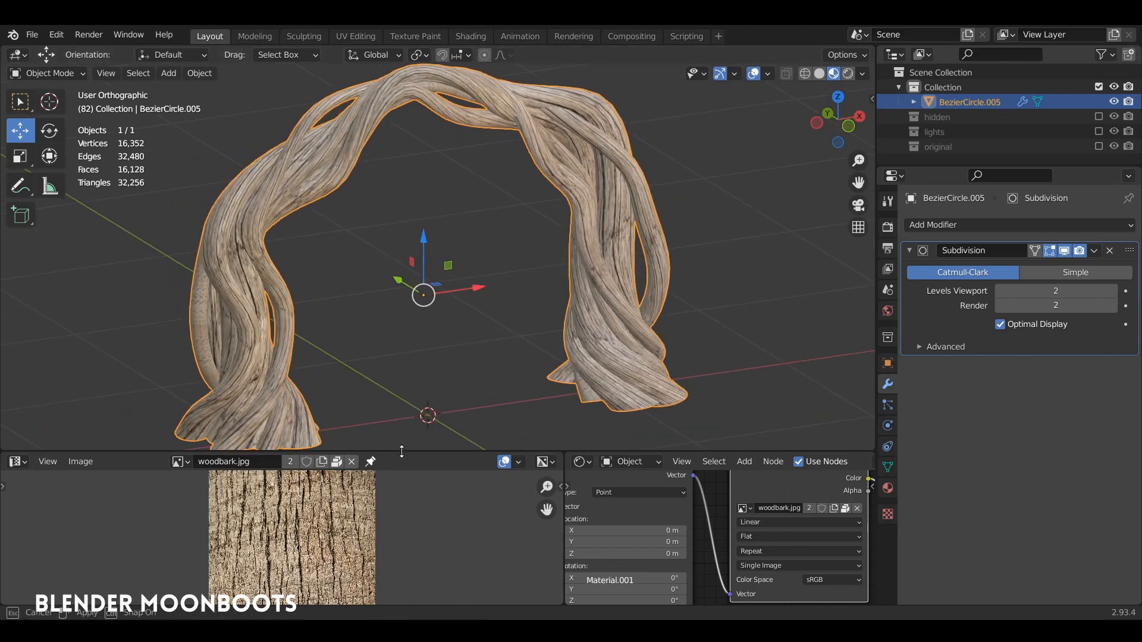
{"action": "left_click_drag", "start_coordinate": [117, 451], "coordinate": [117, 369]}
{"action": "left_click", "coordinate": [82, 385]}
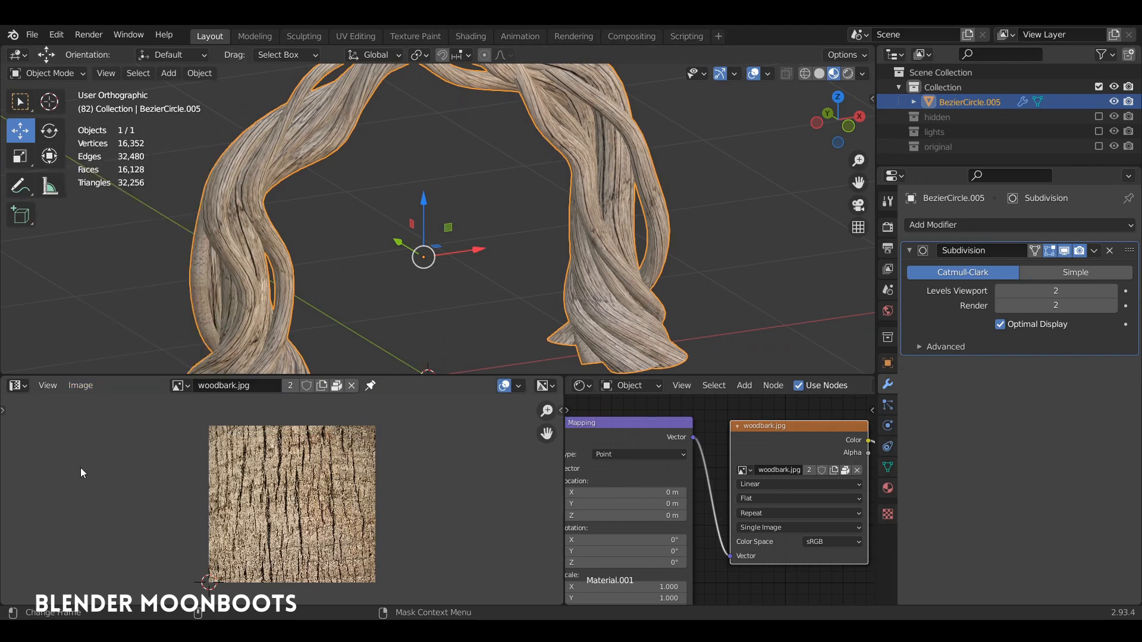
{"action": "scroll", "coordinate": [349, 447], "scroll_direction": "up", "scroll_amount": 1}
{"action": "middle_click_drag", "start_coordinate": [349, 447], "coordinate": [361, 438]}
{"action": "middle_click_drag", "start_coordinate": [506, 269], "coordinate": [482, 276], "text": "shift"}
{"action": "left_click_drag", "start_coordinate": [494, 375], "coordinate": [494, 437]}
{"action": "middle_click_drag", "start_coordinate": [475, 417], "coordinate": [444, 338]}
{"action": "left_click_drag", "start_coordinate": [562, 470], "coordinate": [128, 469]}
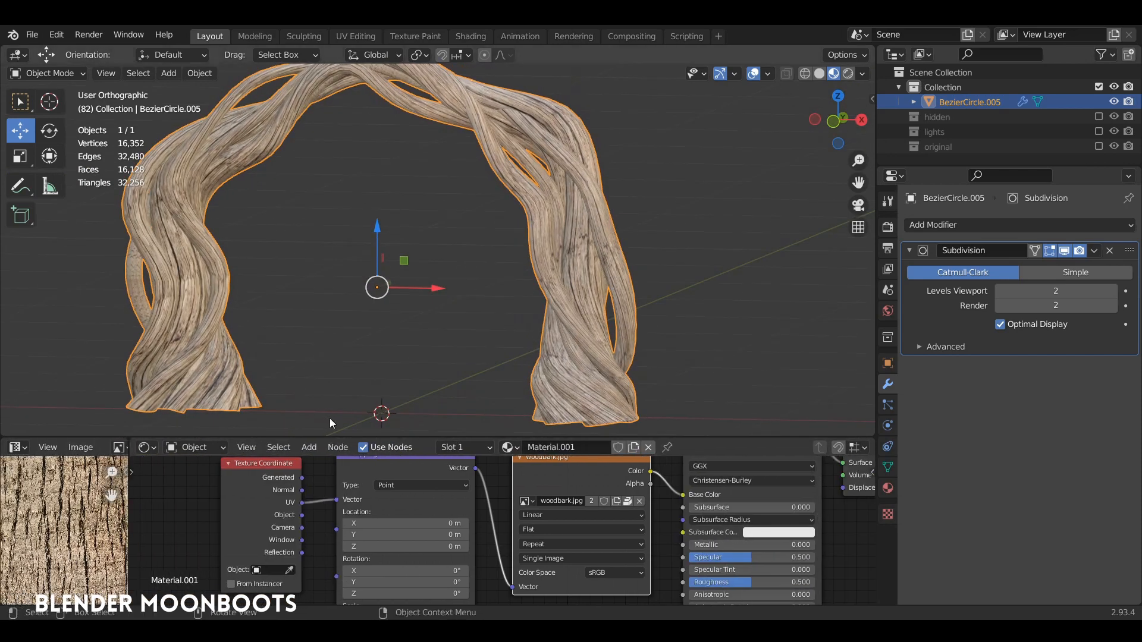
Switch the viewport to rendered shading, add a sun light and raise it about 2.64 m along Z above the arch.
{"action": "left_click", "coordinate": [846, 72]}
{"action": "scroll", "coordinate": [660, 172], "scroll_direction": "down", "scroll_amount": 4}
{"action": "middle_click_drag", "start_coordinate": [611, 220], "coordinate": [598, 245]}
{"action": "key", "text": "shift+a"}
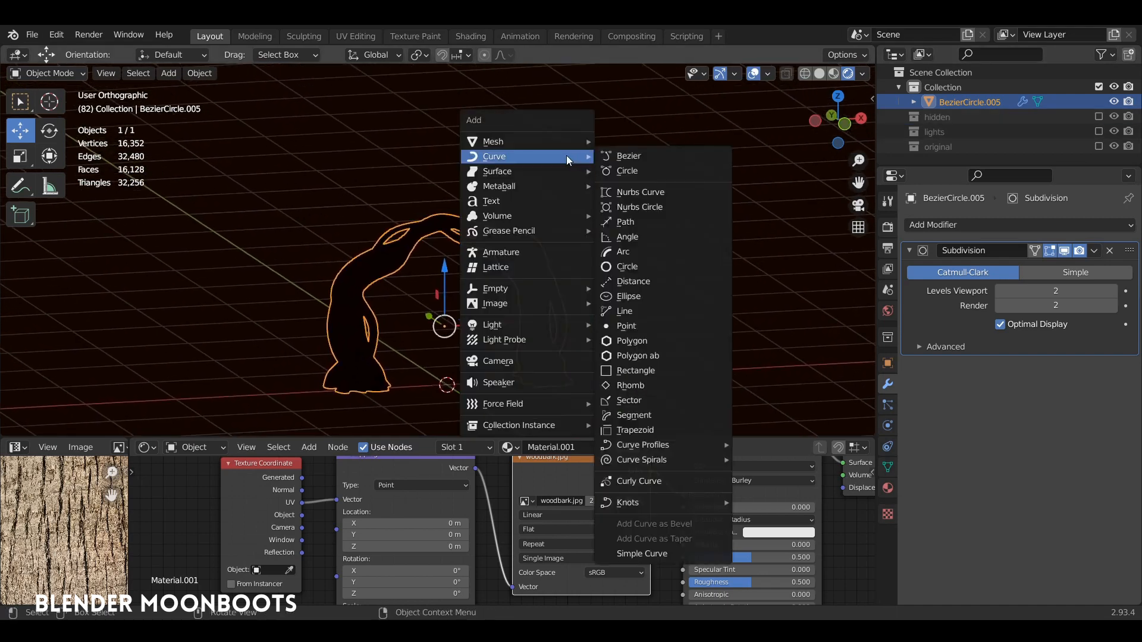
{"action": "mouse_move", "coordinate": [503, 326]}
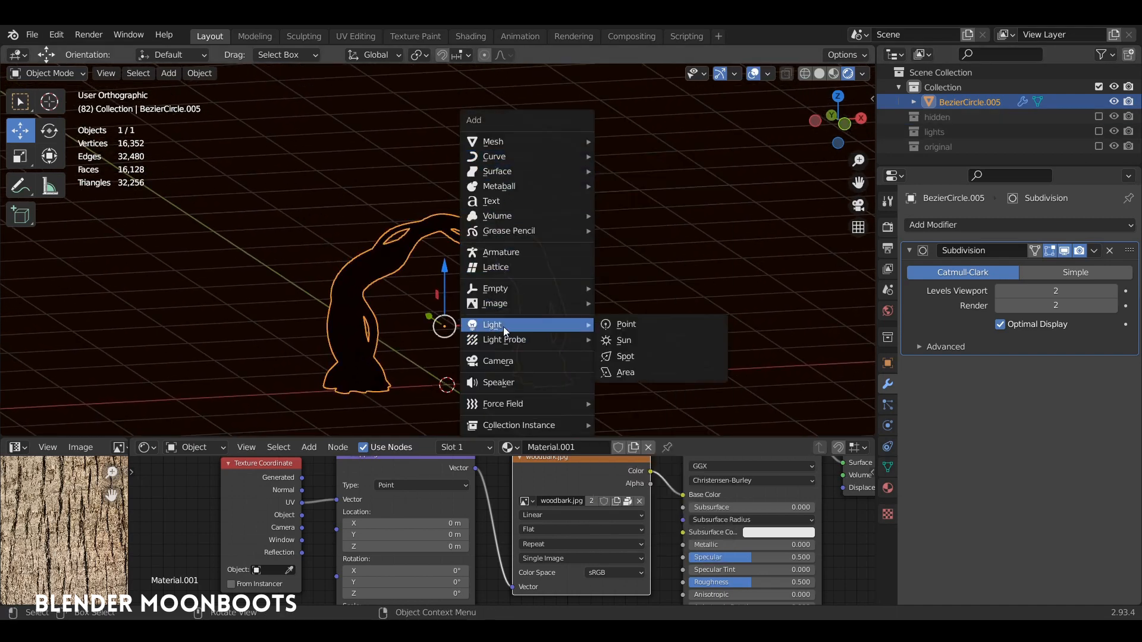
{"action": "left_click", "coordinate": [645, 346]}
{"action": "left_click_drag", "start_coordinate": [446, 326], "coordinate": [446, 83]}
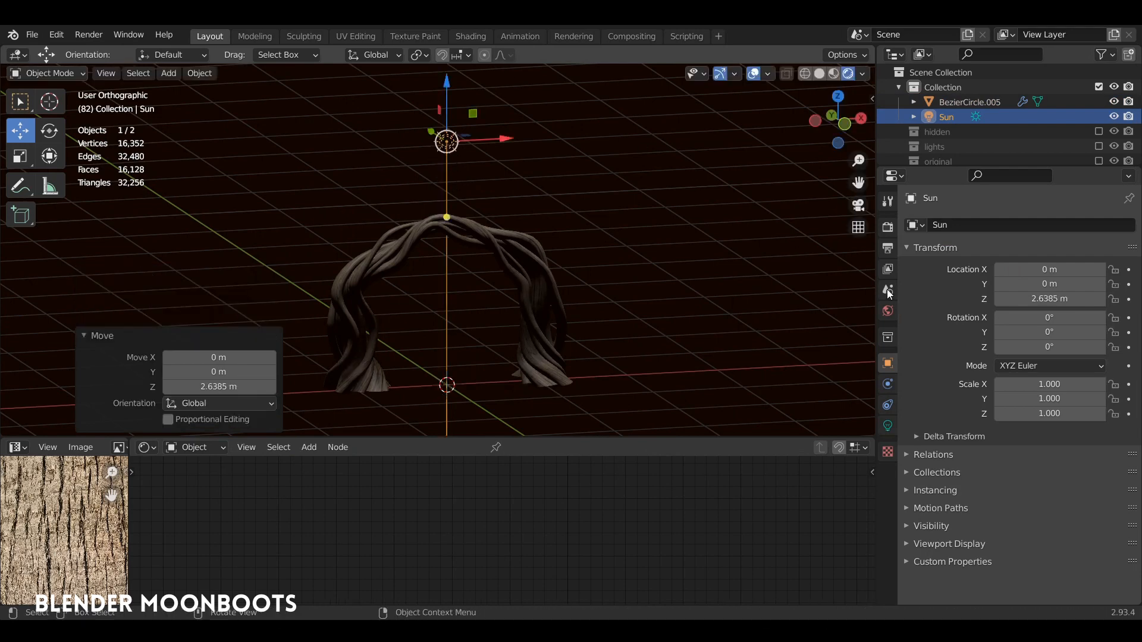
Set the sun light's strength to 4 and check the lit arch from the right side.
{"action": "left_click", "coordinate": [887, 423]}
{"action": "left_click", "coordinate": [1030, 321]}
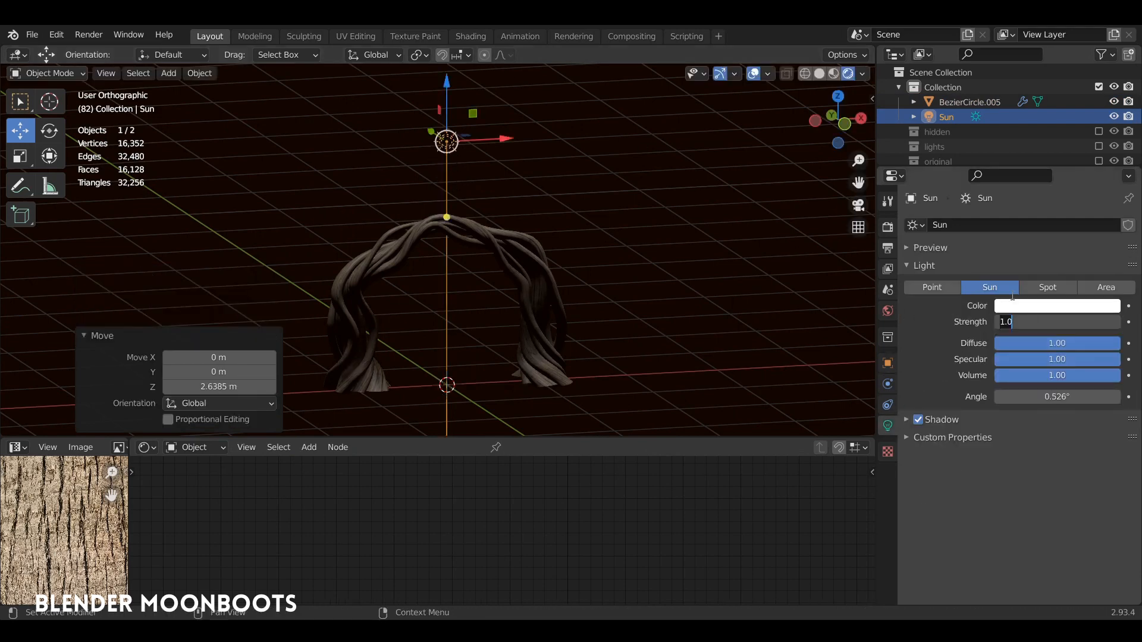
{"action": "type", "text": "4"}
{"action": "key", "text": "Return"}
{"action": "key", "text": "KP_3"}
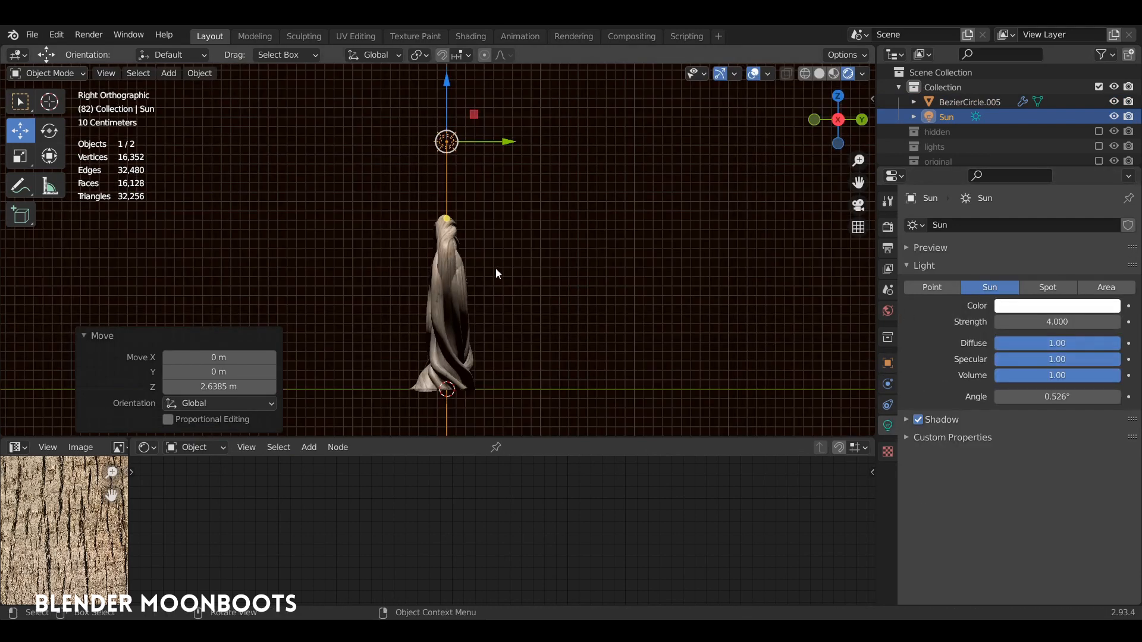
Rotate the sun light about -44.1° in the right side view and about 53.2° in the front view.
{"action": "key", "text": "r"}
{"action": "left_click", "coordinate": [669, 250]}
{"action": "key", "text": "KP_1"}
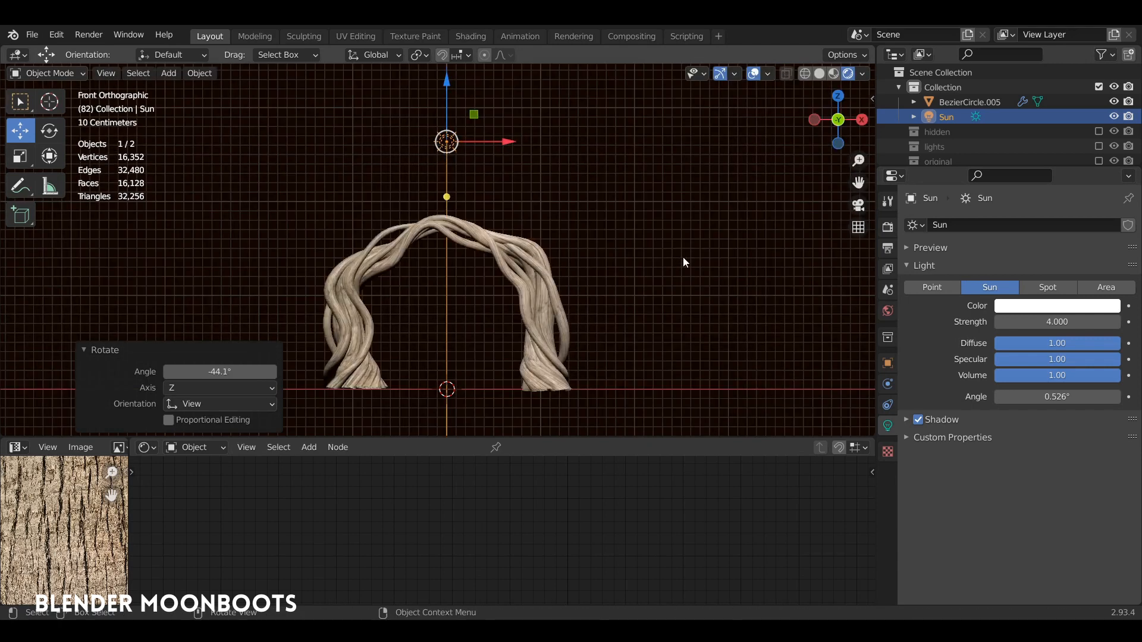
{"action": "key", "text": "r"}
{"action": "left_click", "coordinate": [473, 266]}
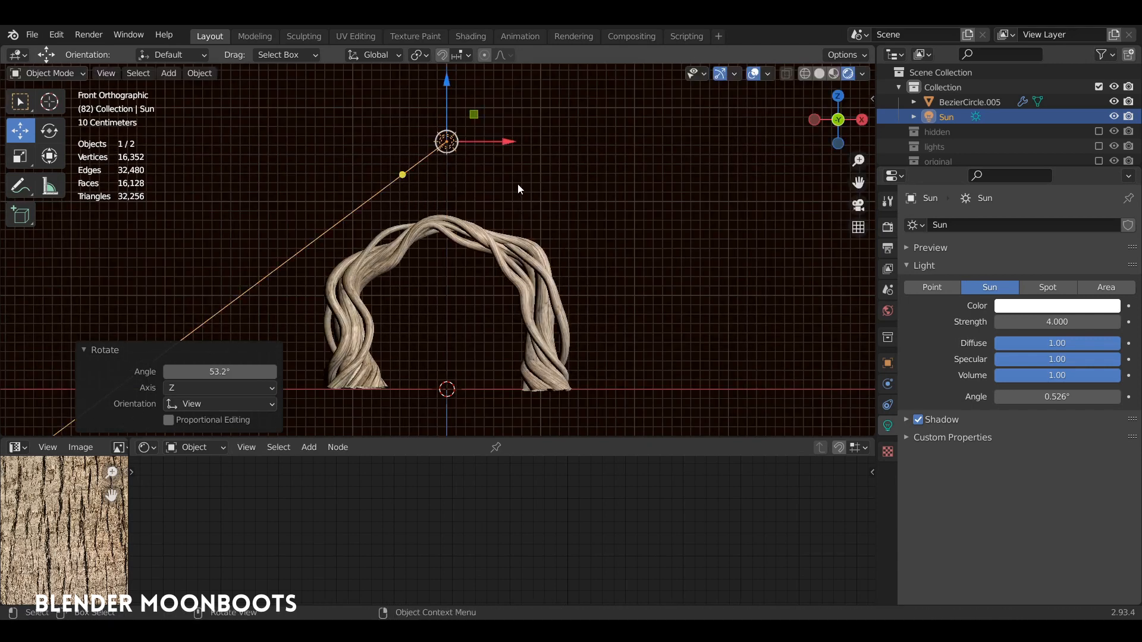
Move the sun off to the positive X side of the arch, select the arch and inspect its lit bark up close.
{"action": "key", "text": "g"}
{"action": "left_click", "coordinate": [693, 191]}
{"action": "middle_click_drag", "start_coordinate": [694, 191], "coordinate": [565, 277]}
{"action": "left_click", "coordinate": [566, 277]}
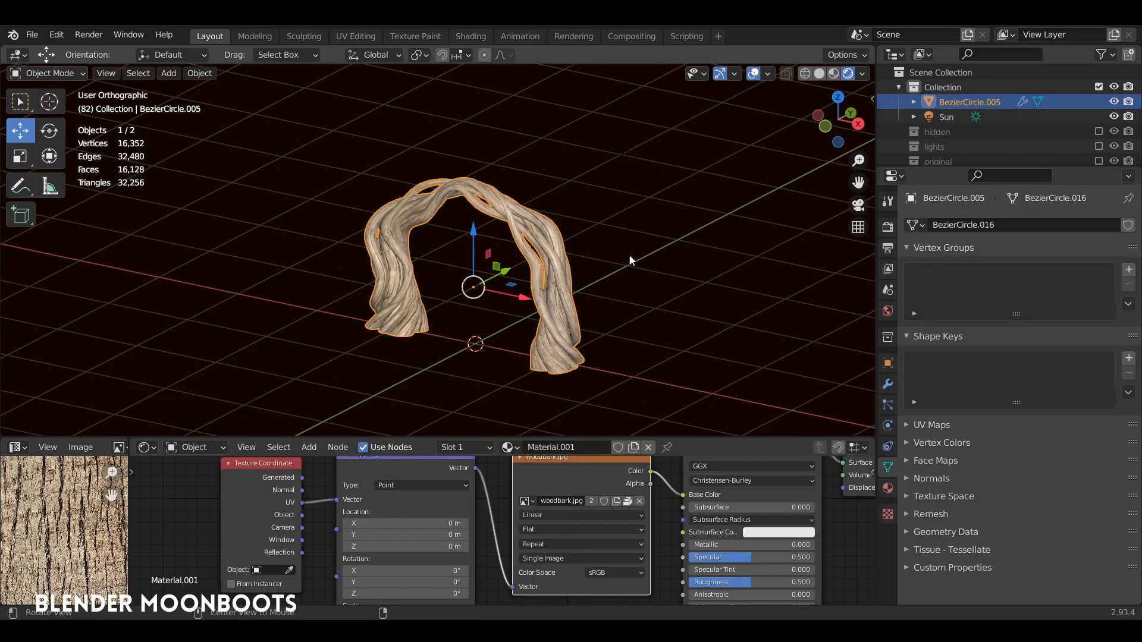
{"action": "middle_click_drag", "start_coordinate": [629, 255], "coordinate": [588, 250]}
{"action": "middle_click_drag", "start_coordinate": [588, 250], "coordinate": [527, 296], "text": "ctrl"}
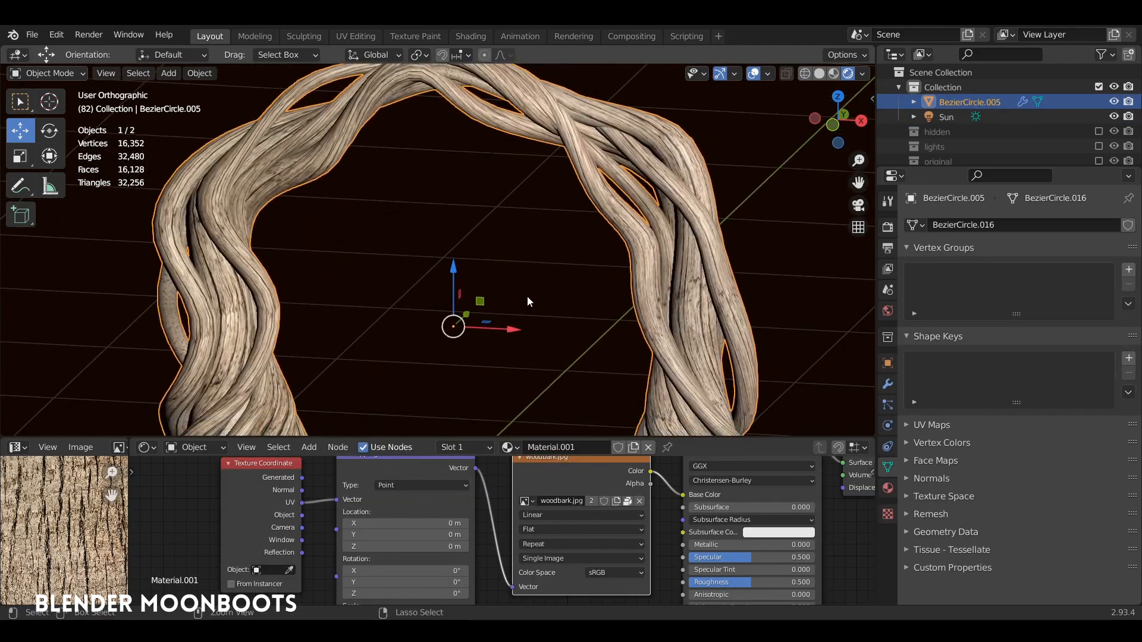
Save the file, close the bark image view and give the shader nodes the full width below the arch.
{"action": "left_click_drag", "start_coordinate": [437, 433], "coordinate": [438, 398]}
{"action": "middle_click_drag", "start_coordinate": [438, 398], "coordinate": [476, 334]}
{"action": "key", "text": "ctrl+s"}
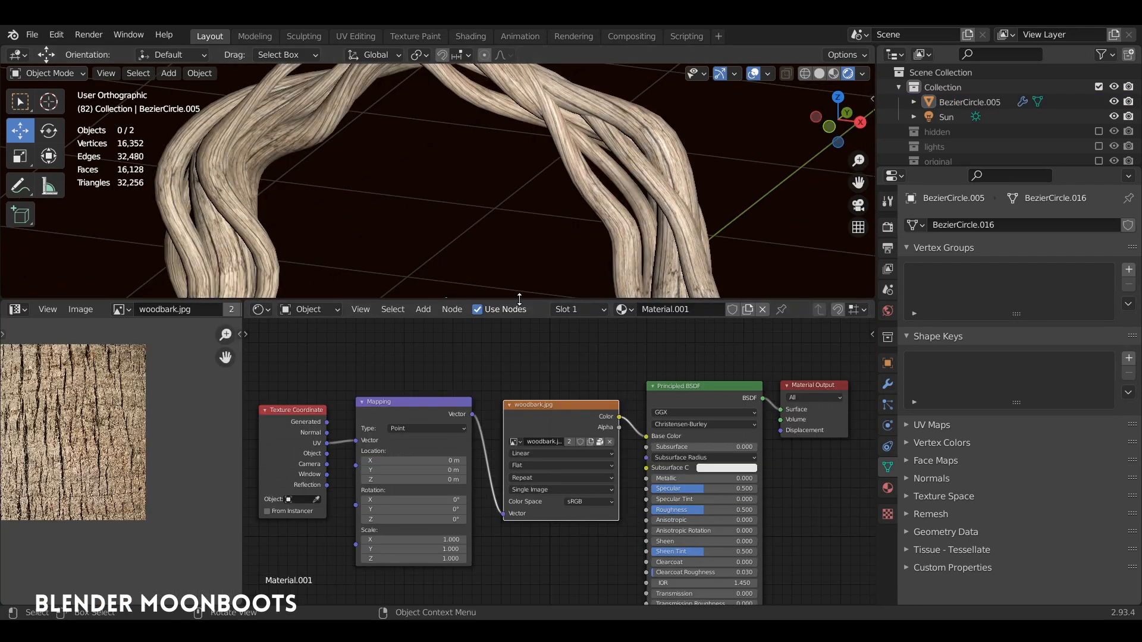
{"action": "left_click_drag", "start_coordinate": [504, 299], "coordinate": [503, 395]}
{"action": "scroll", "coordinate": [652, 231], "scroll_direction": "up", "scroll_amount": 3}
{"action": "middle_click_drag", "start_coordinate": [666, 211], "coordinate": [588, 262], "text": "shift"}
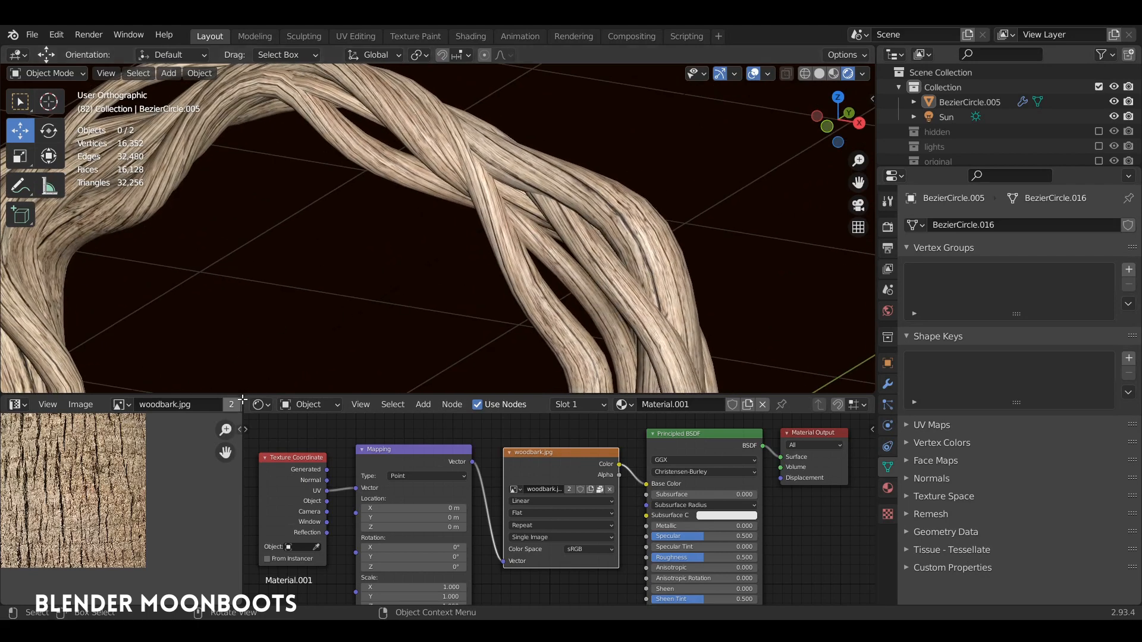
{"action": "left_click_drag", "start_coordinate": [243, 399], "coordinate": [216, 273]}
{"action": "left_click_drag", "start_coordinate": [172, 396], "coordinate": [62, 366]}
Shift the Texture Coordinate, Mapping and woodbark.jpg nodes away from the Principled BSDF to open space in between.
{"action": "left_click_drag", "start_coordinate": [245, 388], "coordinate": [118, 376]}
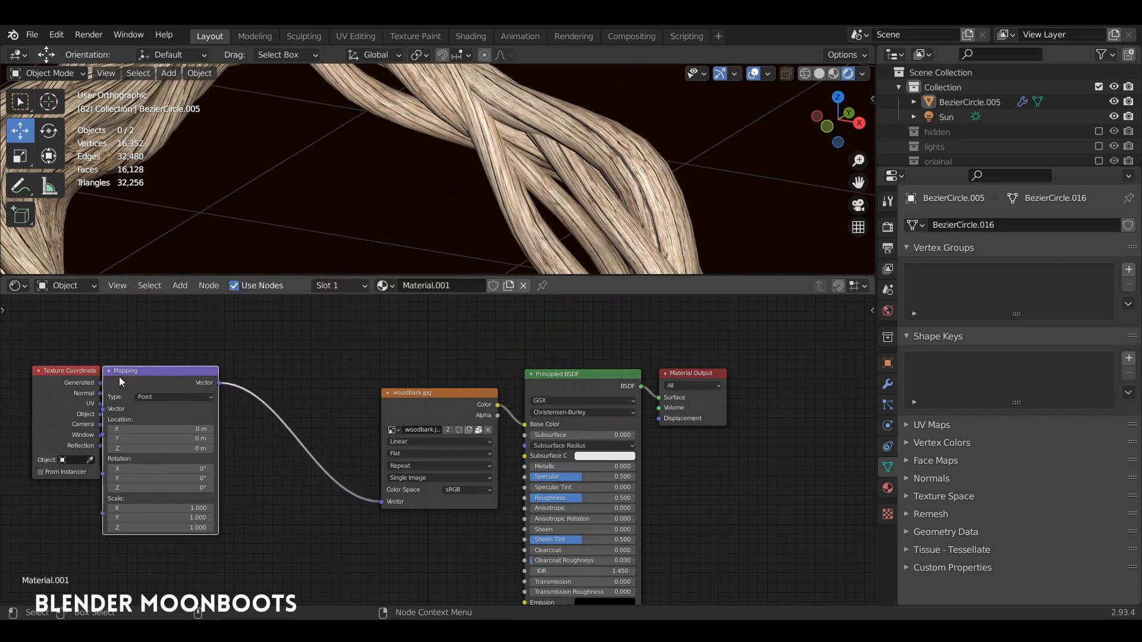
{"action": "left_click_drag", "start_coordinate": [415, 393], "coordinate": [276, 367]}
{"action": "left_click_drag", "start_coordinate": [75, 372], "coordinate": [31, 371]}
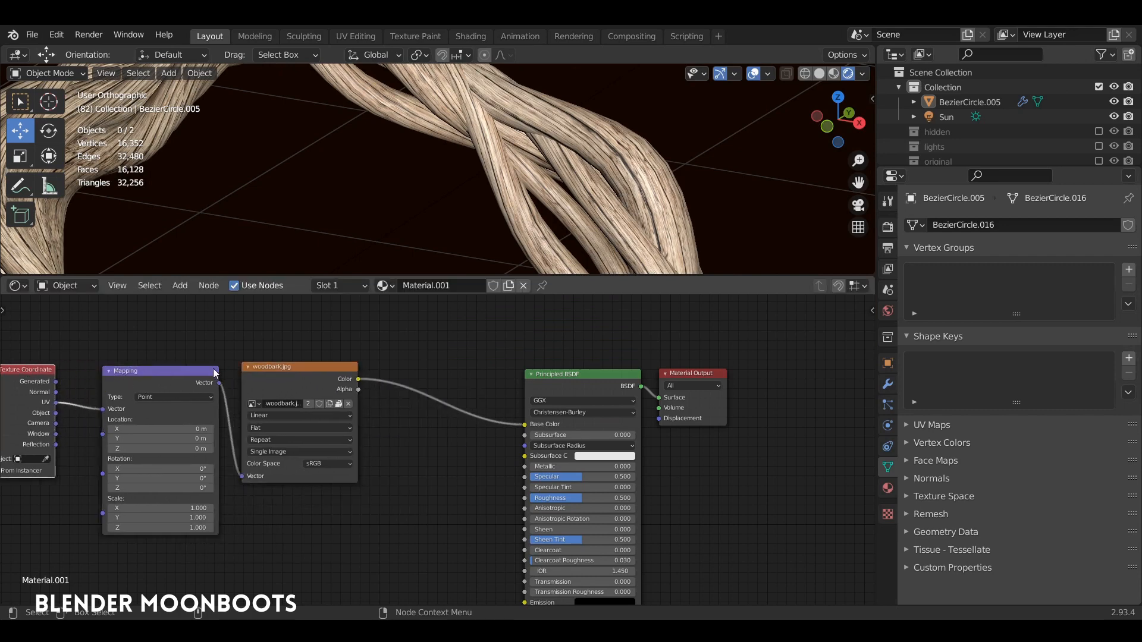
{"action": "left_click_drag", "start_coordinate": [203, 375], "coordinate": [173, 372]}
{"action": "left_click_drag", "start_coordinate": [268, 366], "coordinate": [226, 362]}
Add a Bump node below the colour link and connect the woodbark.jpg Color output to its Height input.
{"action": "key", "text": "shift+a"}
{"action": "mouse_move", "coordinate": [378, 471]}
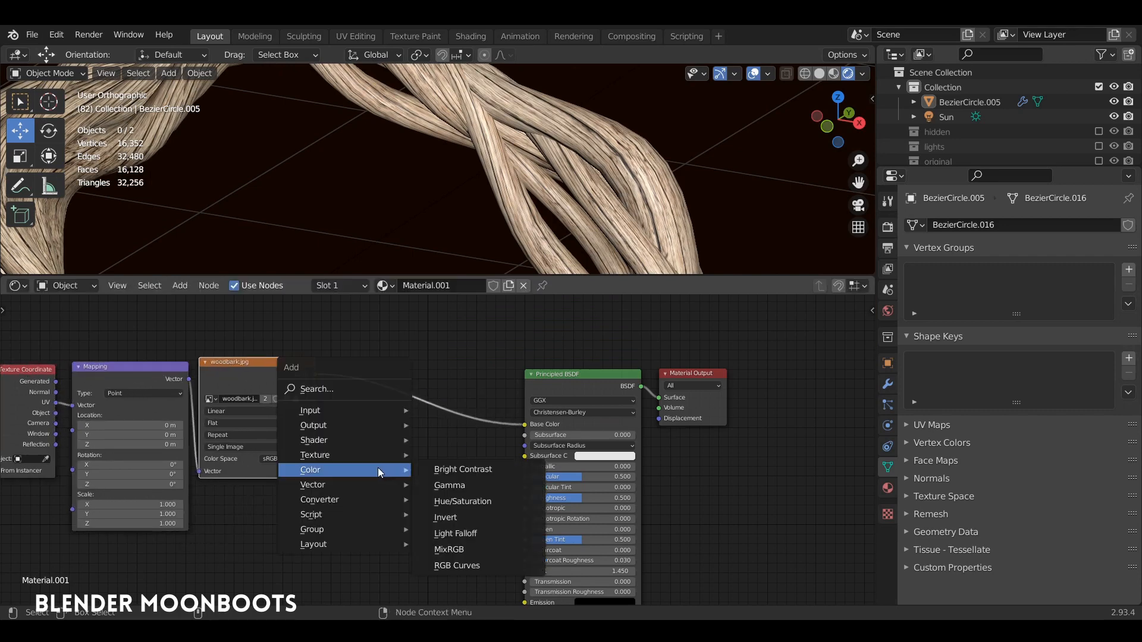
{"action": "left_click", "coordinate": [452, 355]}
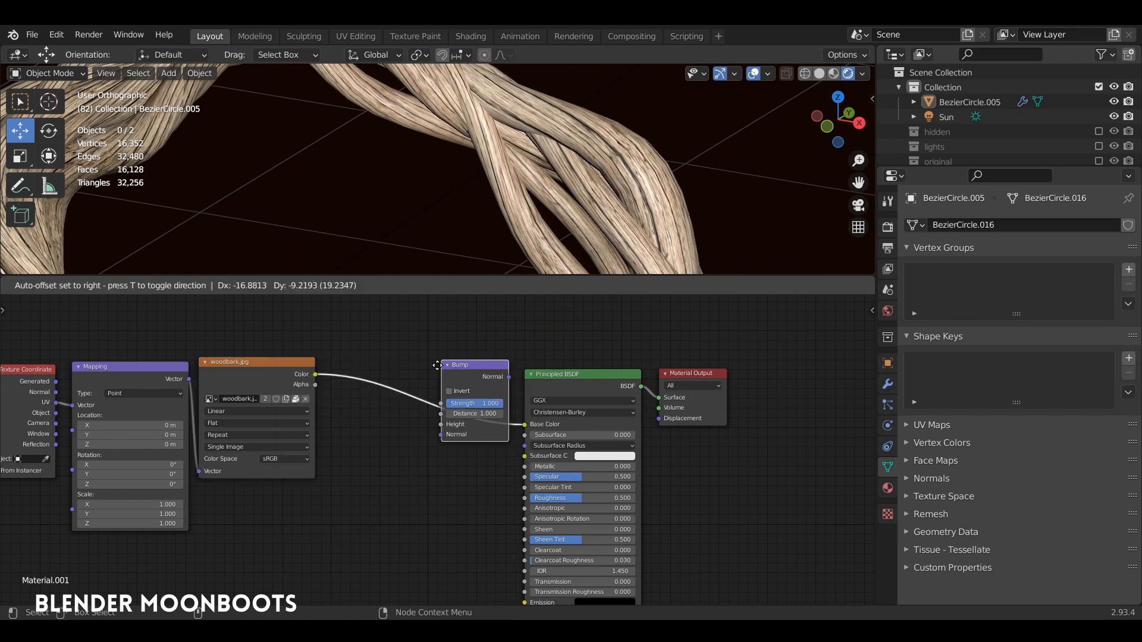
{"action": "left_click", "coordinate": [388, 443]}
{"action": "middle_click_drag", "start_coordinate": [329, 375], "coordinate": [379, 348]}
{"action": "left_click_drag", "start_coordinate": [364, 347], "coordinate": [399, 448]}
{"action": "left_click_drag", "start_coordinate": [445, 482], "coordinate": [444, 482]}
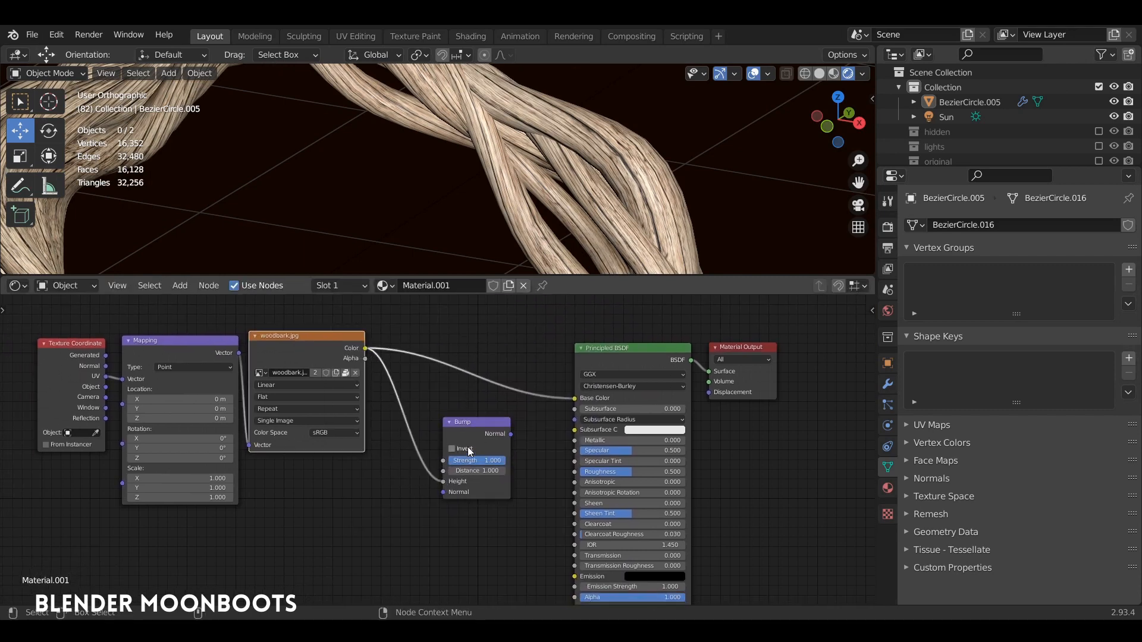
Move the Material Output and Principled BSDF farther away and connect the Bump node's Normal output to the Principled BSDF's Normal input.
{"action": "left_click_drag", "start_coordinate": [730, 350], "coordinate": [816, 336]}
{"action": "left_click_drag", "start_coordinate": [642, 348], "coordinate": [722, 329]}
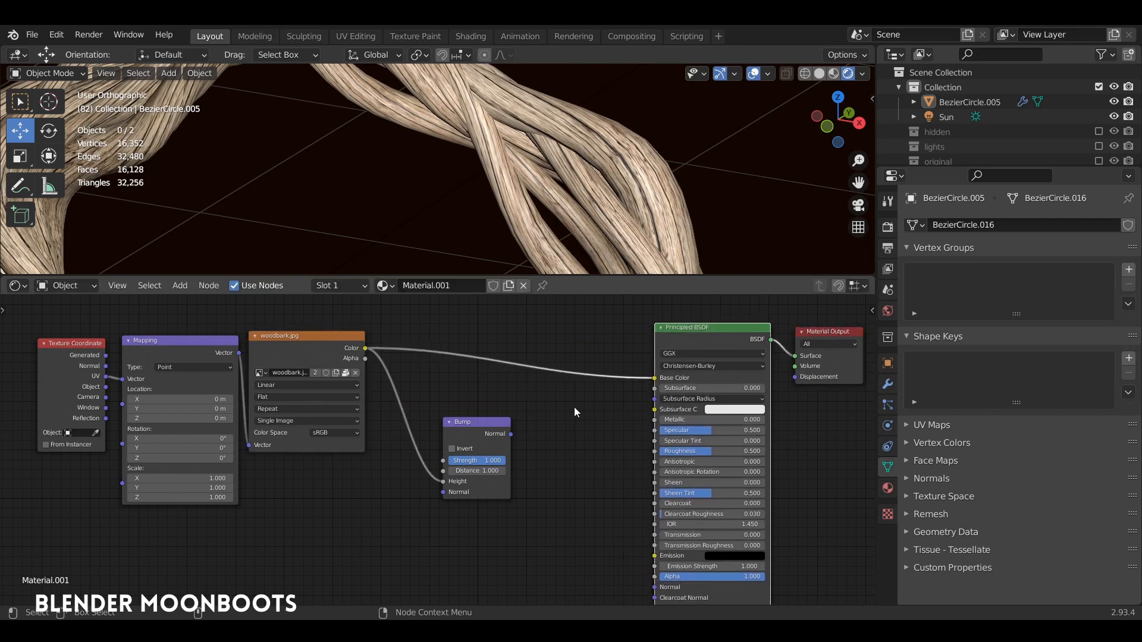
{"action": "middle_click_drag", "start_coordinate": [552, 418], "coordinate": [502, 397]}
{"action": "middle_click_drag", "start_coordinate": [502, 397], "coordinate": [530, 352], "text": "ctrl"}
{"action": "middle_click_drag", "start_coordinate": [312, 390], "coordinate": [343, 438]}
{"action": "middle_click_drag", "start_coordinate": [458, 407], "coordinate": [353, 298]}
{"action": "mouse_move", "coordinate": [390, 341]}
{"action": "left_mouse_down"}
{"action": "mouse_move", "coordinate": [372, 346]}
{"action": "mouse_move", "coordinate": [405, 376]}
{"action": "mouse_move", "coordinate": [484, 538]}
{"action": "mouse_move", "coordinate": [575, 558]}
{"action": "mouse_move", "coordinate": [602, 552]}
{"action": "left_mouse_up"}
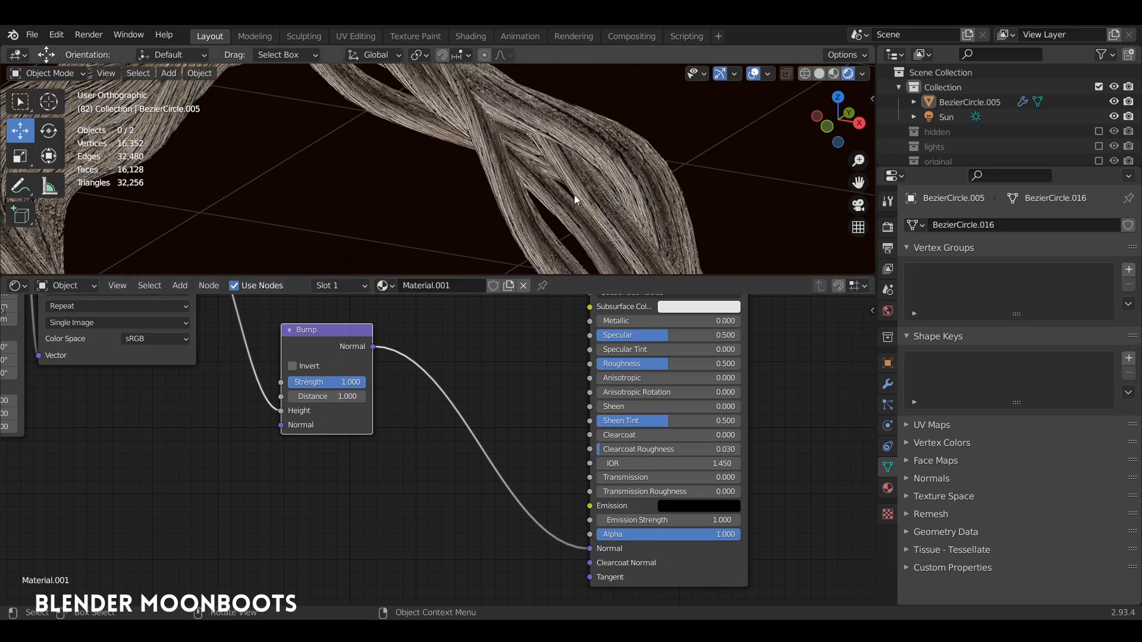
Try a Bump strength of 0.5, settle on 0.3, and examine the bark relief on the arch.
{"action": "middle_click_drag", "start_coordinate": [516, 173], "coordinate": [593, 229], "text": "shift"}
{"action": "scroll", "coordinate": [593, 233], "scroll_direction": "up", "scroll_amount": 6}
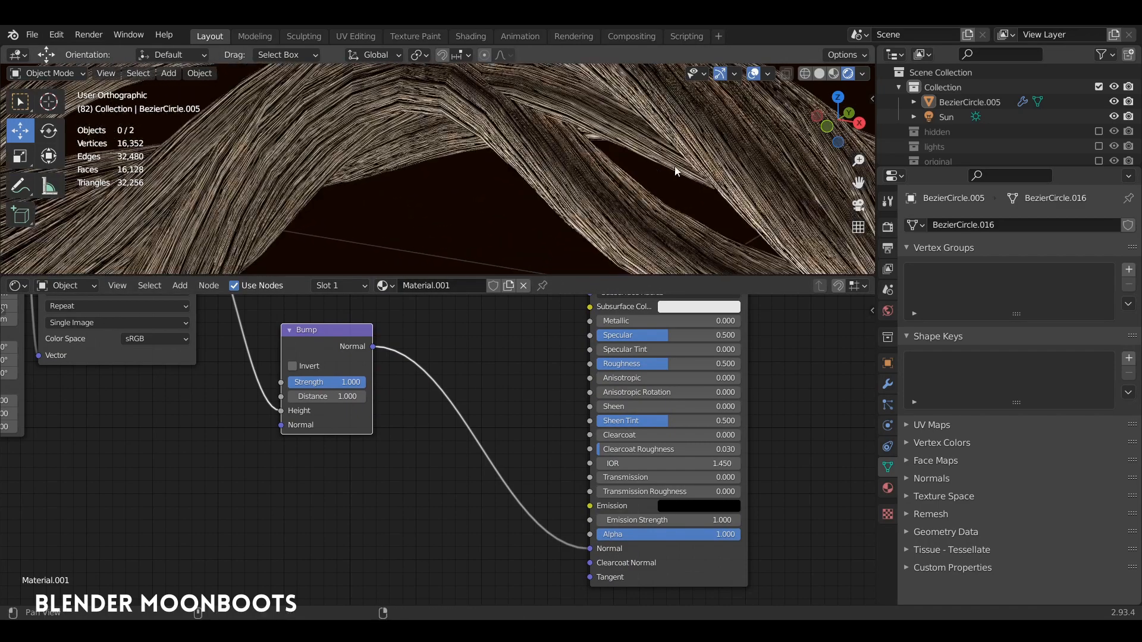
{"action": "left_click", "coordinate": [348, 380]}
{"action": "type", "text": "0.5"}
{"action": "key", "text": "Return"}
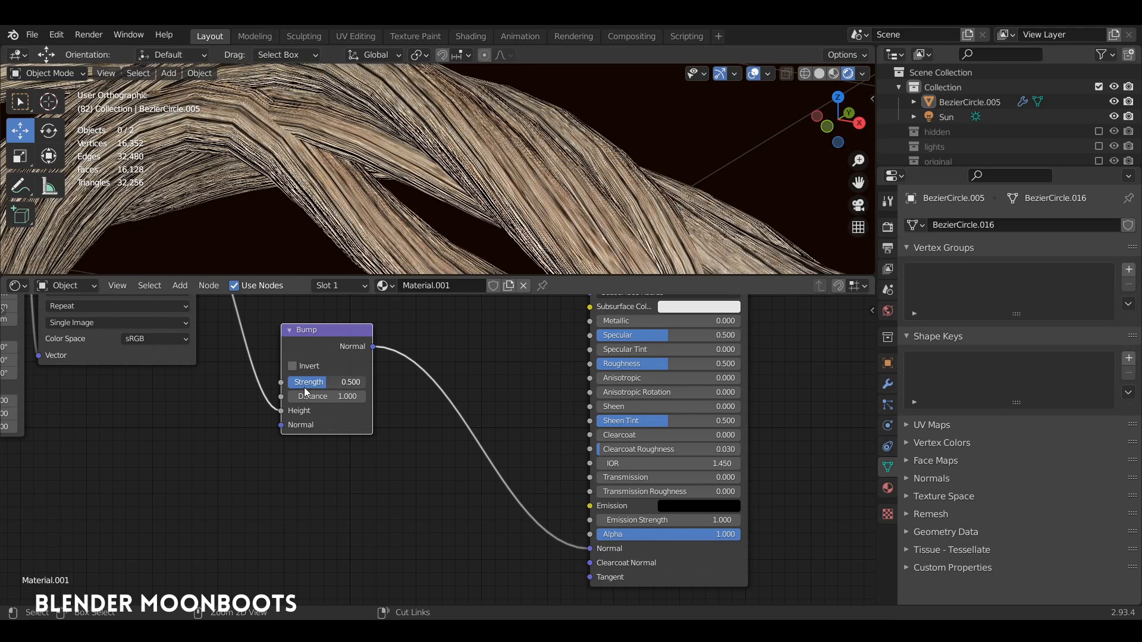
{"action": "left_click_drag", "start_coordinate": [304, 387], "coordinate": [296, 393]}
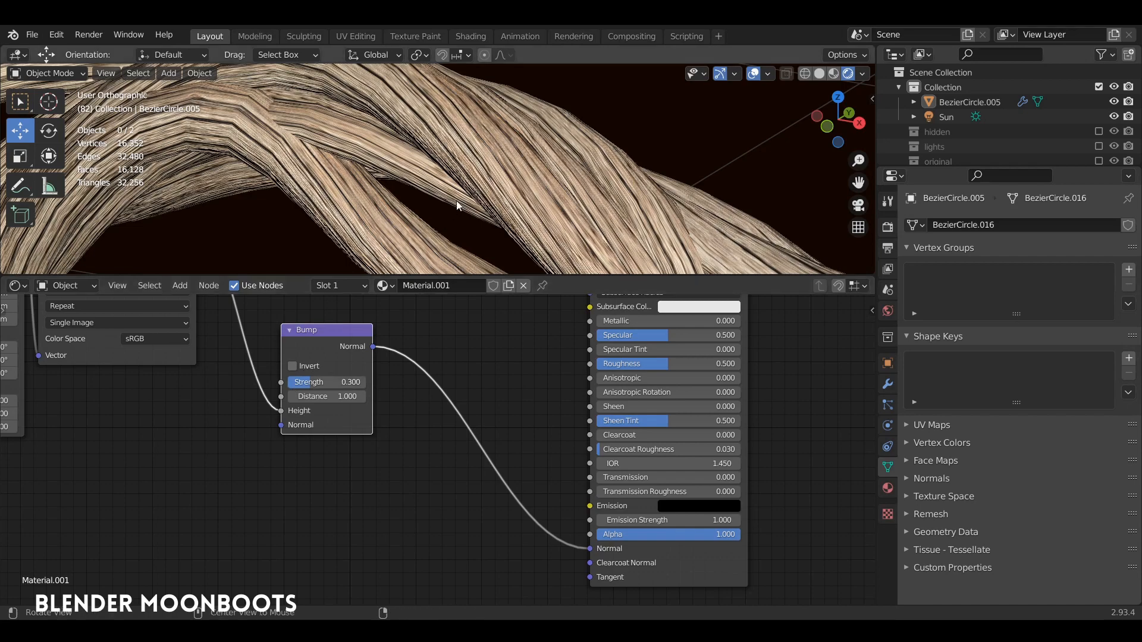
{"action": "middle_click_drag", "start_coordinate": [455, 201], "coordinate": [474, 256]}
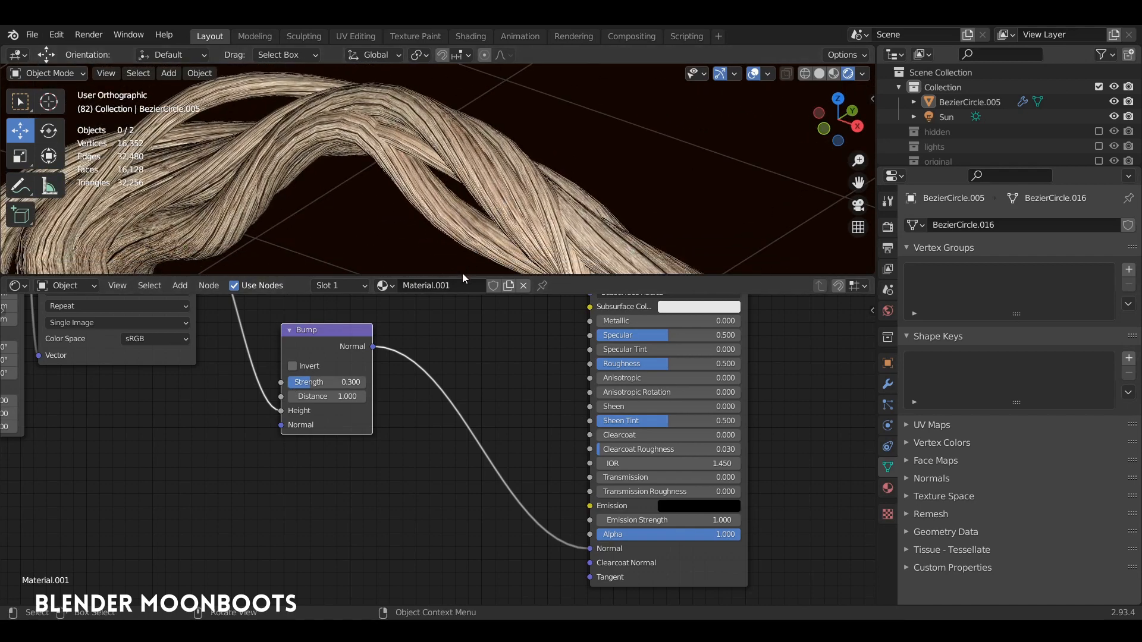
{"action": "left_click_drag", "start_coordinate": [462, 275], "coordinate": [448, 411]}
{"action": "scroll", "coordinate": [549, 306], "scroll_direction": "up", "scroll_amount": 2}
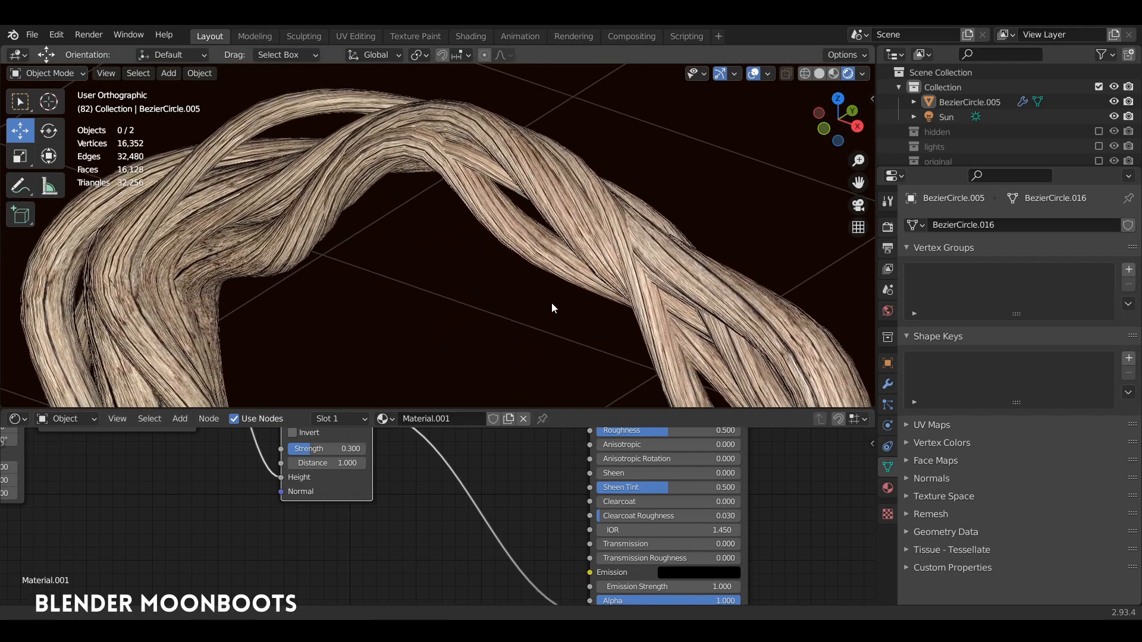
{"action": "left_click_drag", "start_coordinate": [408, 406], "coordinate": [454, 275]}
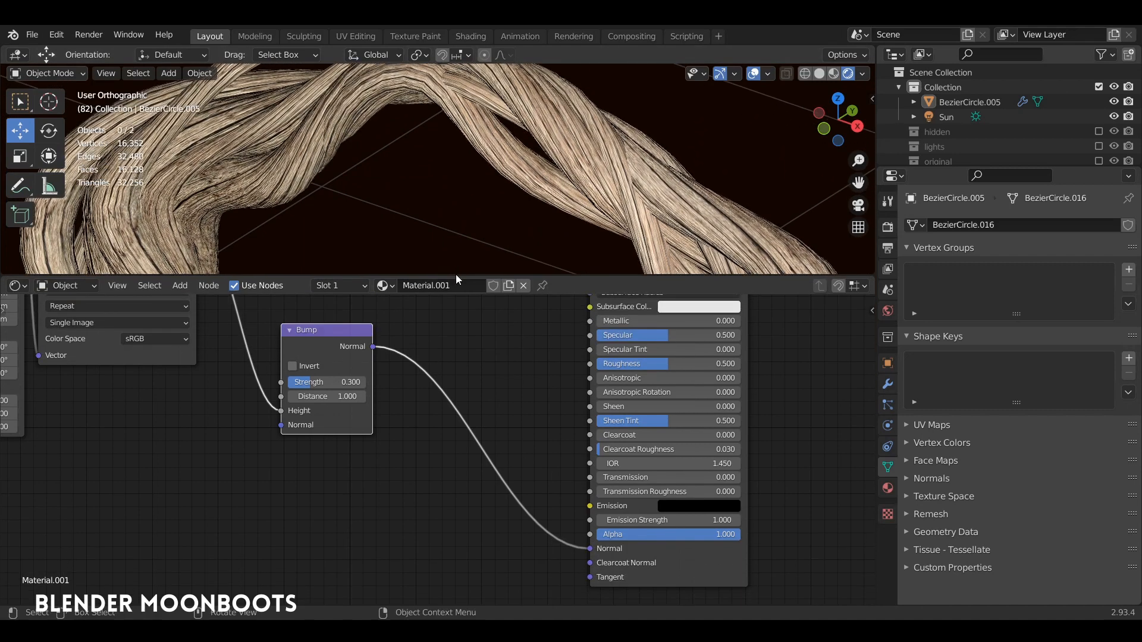
Move the Texture Coordinate and Mapping nodes away from the woodbark.jpg node to widen the gap.
{"action": "middle_click_drag", "start_coordinate": [459, 339], "coordinate": [602, 420]}
{"action": "middle_click_drag", "start_coordinate": [602, 421], "coordinate": [594, 426], "text": "ctrl"}
{"action": "middle_click_drag", "start_coordinate": [595, 425], "coordinate": [644, 428]}
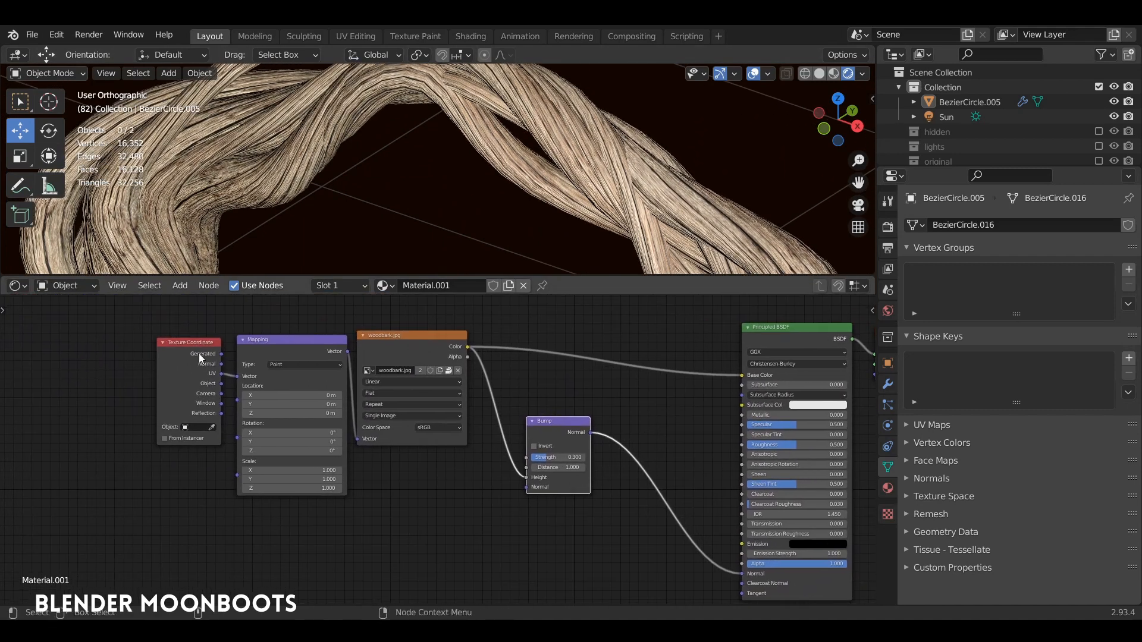
{"action": "left_click_drag", "start_coordinate": [199, 352], "coordinate": [123, 348]}
{"action": "left_click_drag", "start_coordinate": [257, 339], "coordinate": [187, 339]}
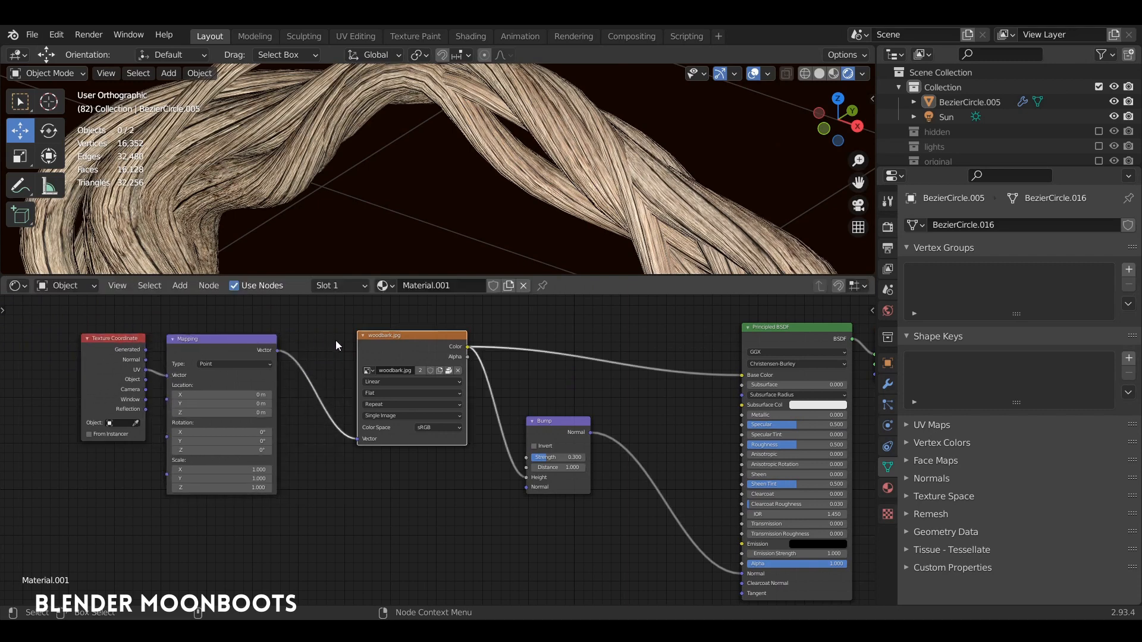
Add a Noise Texture node below the woodbark.jpg node and feed its Vector input from the Mapping node.
{"action": "key", "text": "shift+a"}
{"action": "mouse_move", "coordinate": [331, 469]}
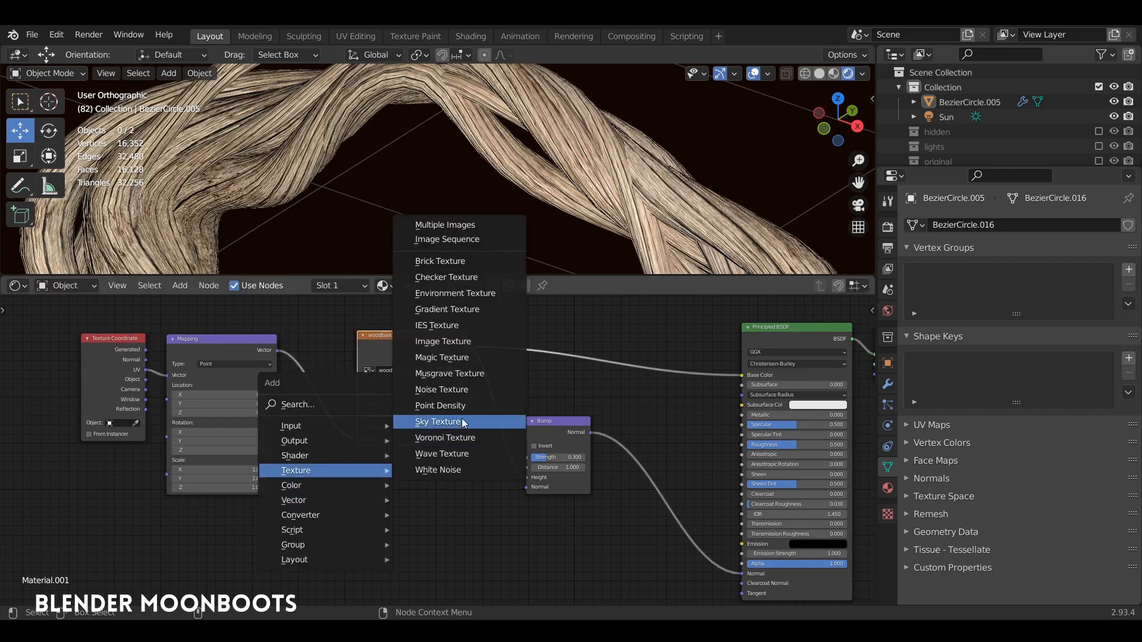
{"action": "left_click", "coordinate": [464, 390]}
{"action": "left_click_drag", "start_coordinate": [343, 470], "coordinate": [347, 468]}
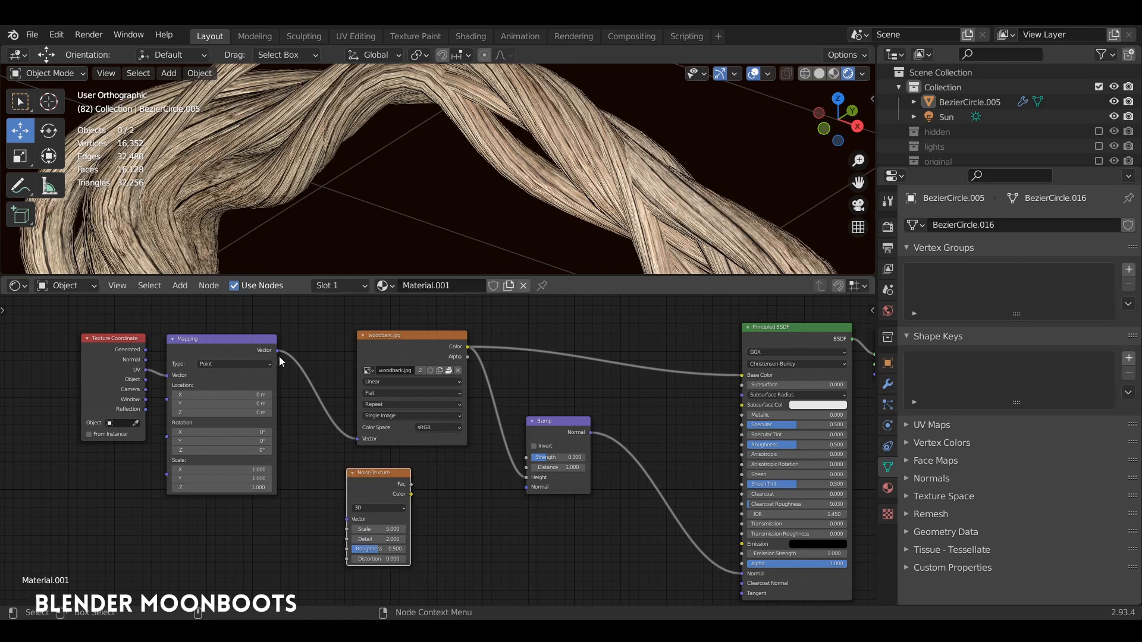
{"action": "left_click_drag", "start_coordinate": [276, 351], "coordinate": [349, 519]}
Shift the image, Texture Coordinate, Mapping and Noise Texture nodes away from the Bump node to free space beside the noise.
{"action": "left_click_drag", "start_coordinate": [388, 345], "coordinate": [355, 338]}
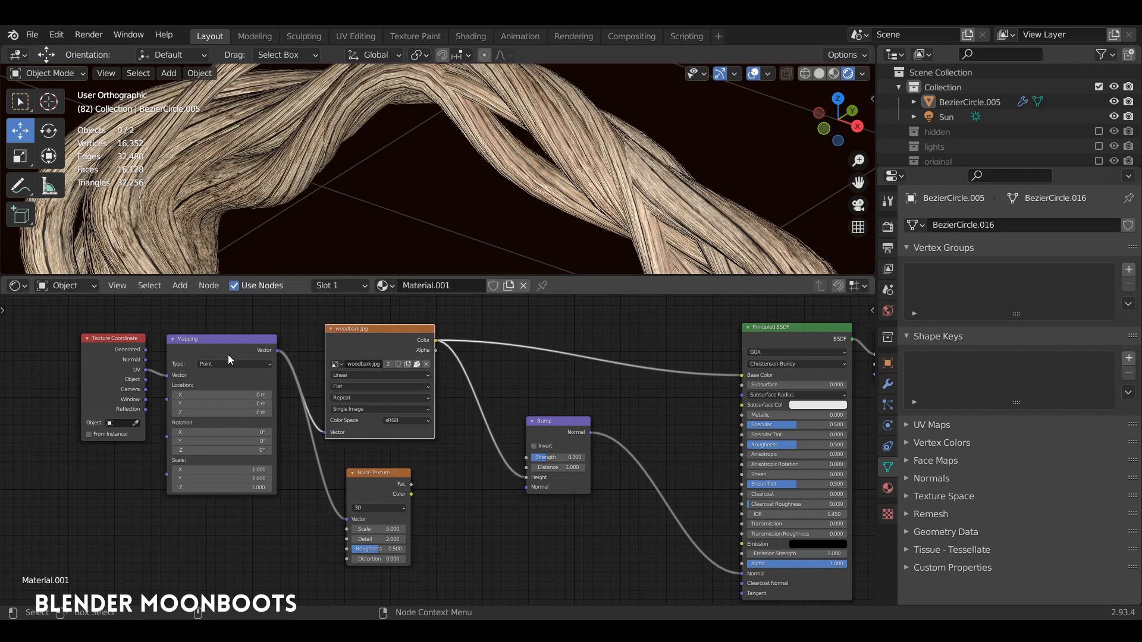
{"action": "left_click_drag", "start_coordinate": [121, 339], "coordinate": [87, 336]}
{"action": "left_click_drag", "start_coordinate": [200, 338], "coordinate": [166, 334]}
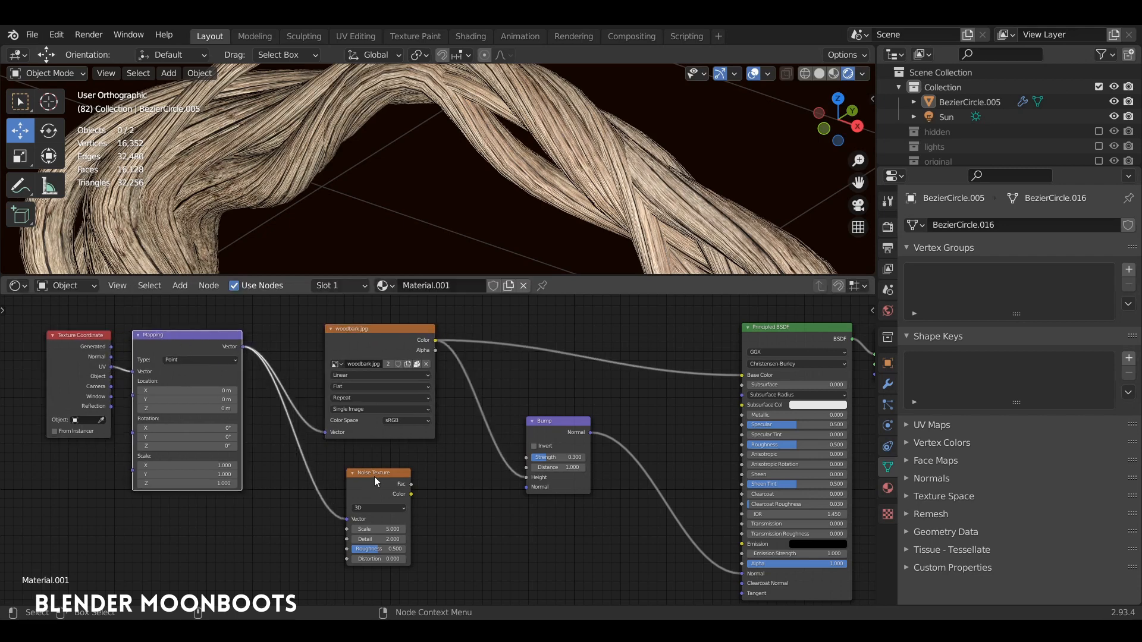
{"action": "left_click_drag", "start_coordinate": [373, 477], "coordinate": [346, 463]}
{"action": "left_click_drag", "start_coordinate": [386, 329], "coordinate": [352, 322]}
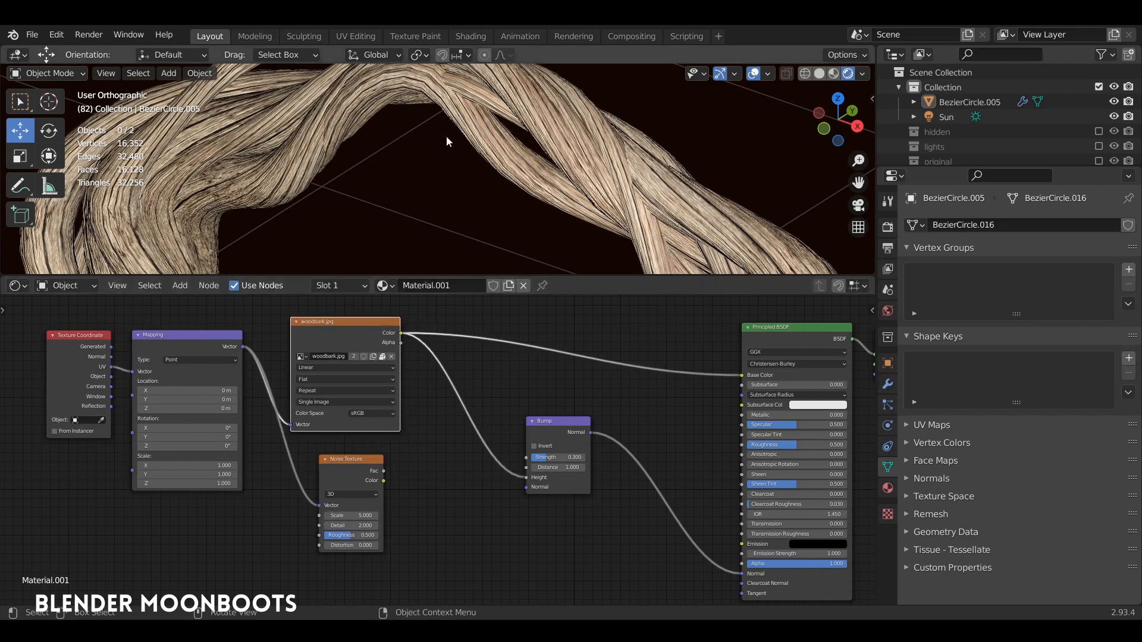
{"action": "left_click_drag", "start_coordinate": [347, 468], "coordinate": [314, 454]}
Add a ColorRamp beside the Noise Texture, connect the noise Fac output to its Fac input, and space out the neighbouring nodes.
{"action": "key", "text": "shift+a"}
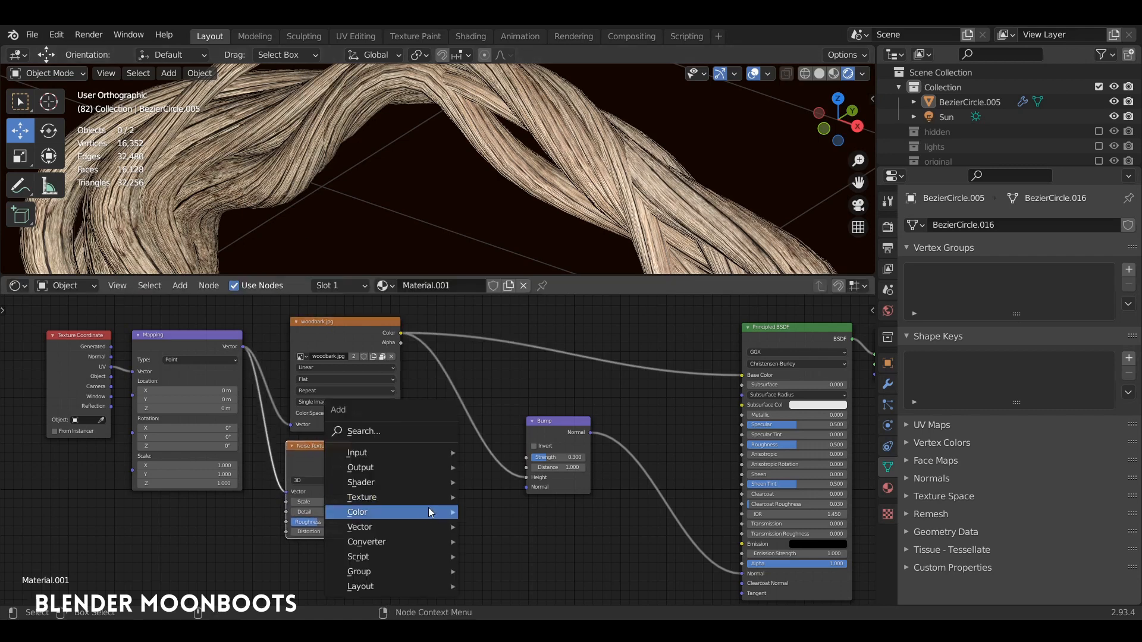
{"action": "mouse_move", "coordinate": [402, 542]}
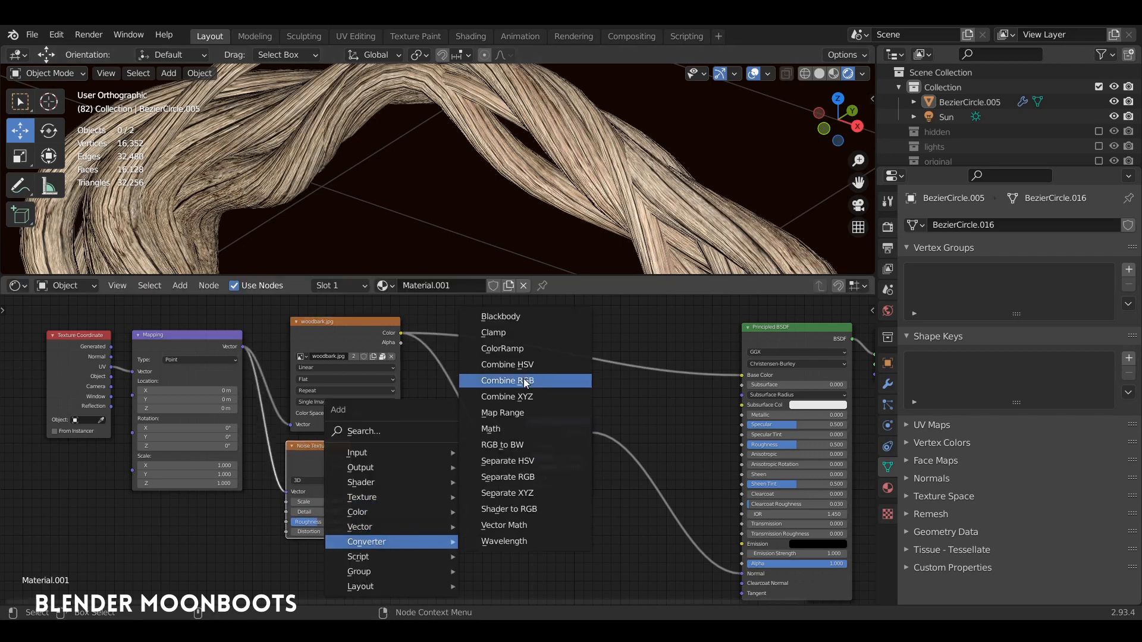
{"action": "left_click", "coordinate": [511, 348]}
{"action": "left_click", "coordinate": [387, 455]}
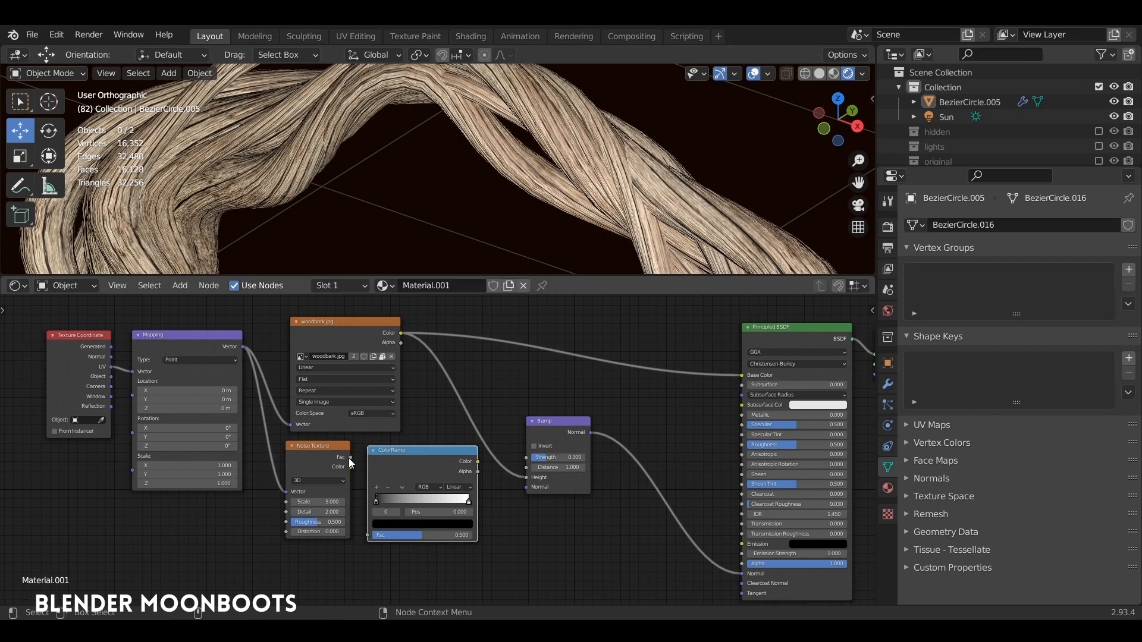
{"action": "left_click_drag", "start_coordinate": [351, 457], "coordinate": [368, 535]}
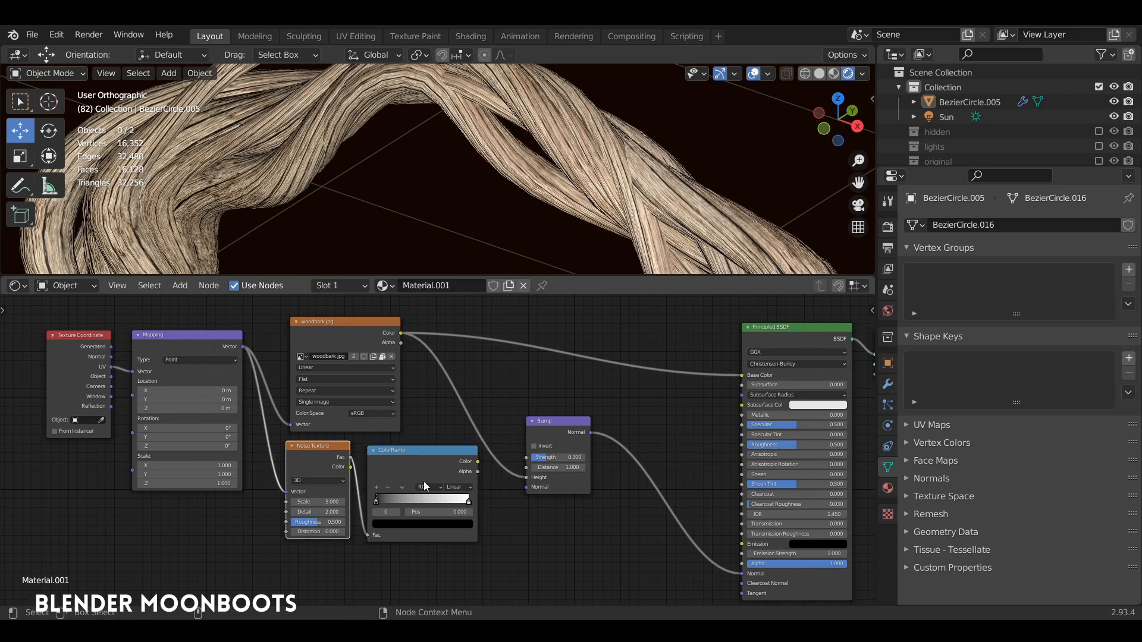
{"action": "left_click_drag", "start_coordinate": [420, 454], "coordinate": [419, 460]}
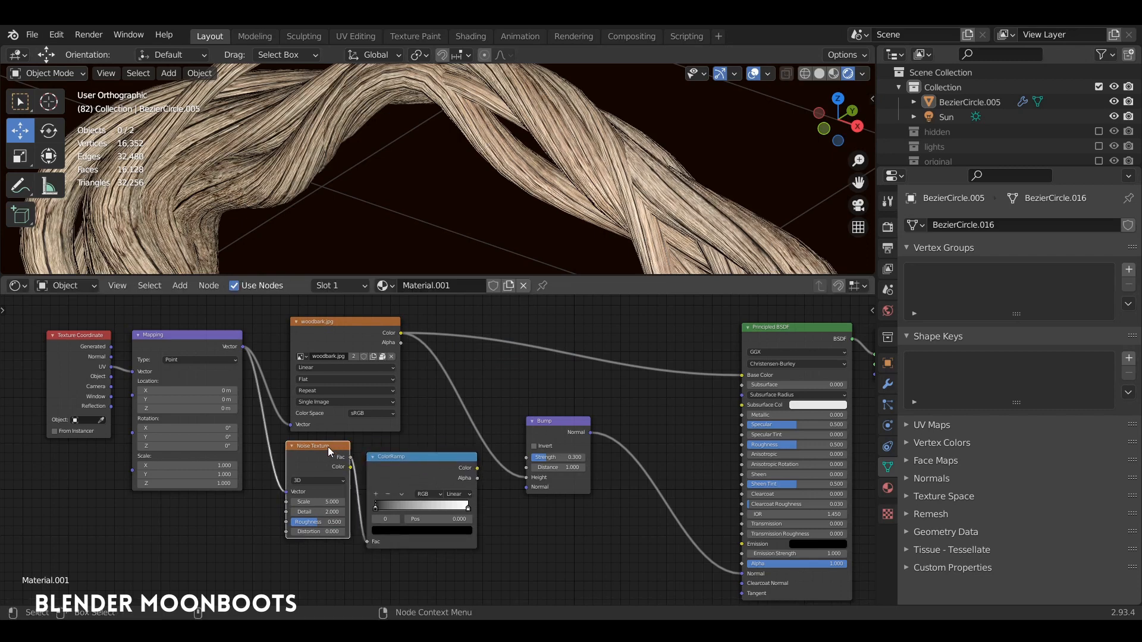
{"action": "left_click_drag", "start_coordinate": [327, 447], "coordinate": [314, 452]}
{"action": "left_click_drag", "start_coordinate": [319, 323], "coordinate": [308, 323]}
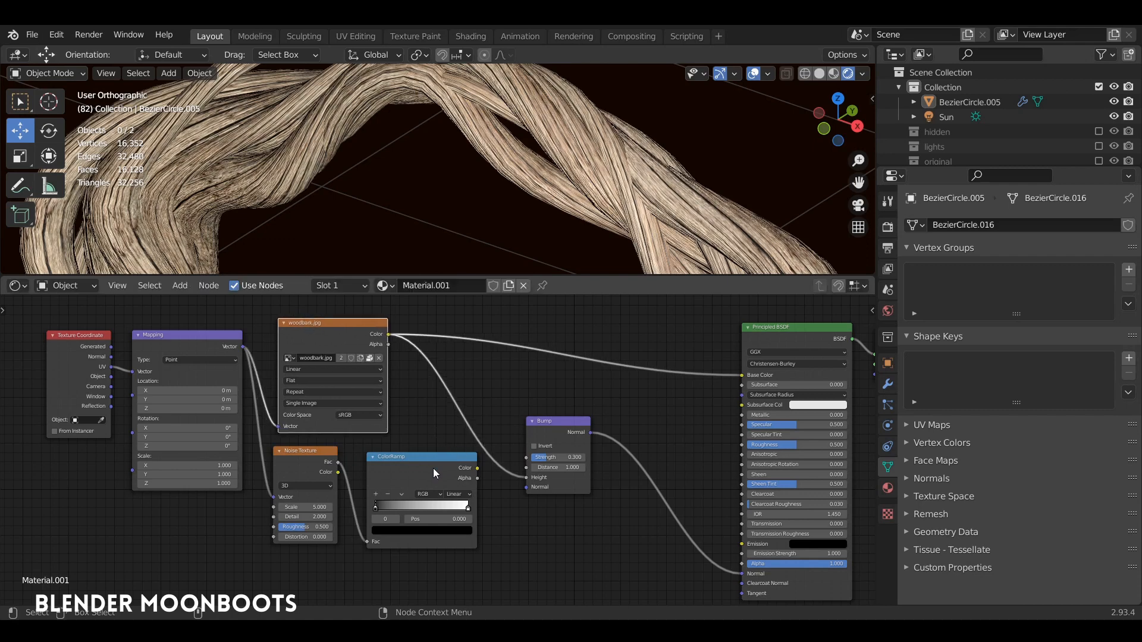
Preview the ColorRamp output directly on the arch, move the Bump node above the ColorRamp and enlarge the 3D view.
{"action": "left_click", "coordinate": [417, 458], "text": "ctrl+shift"}
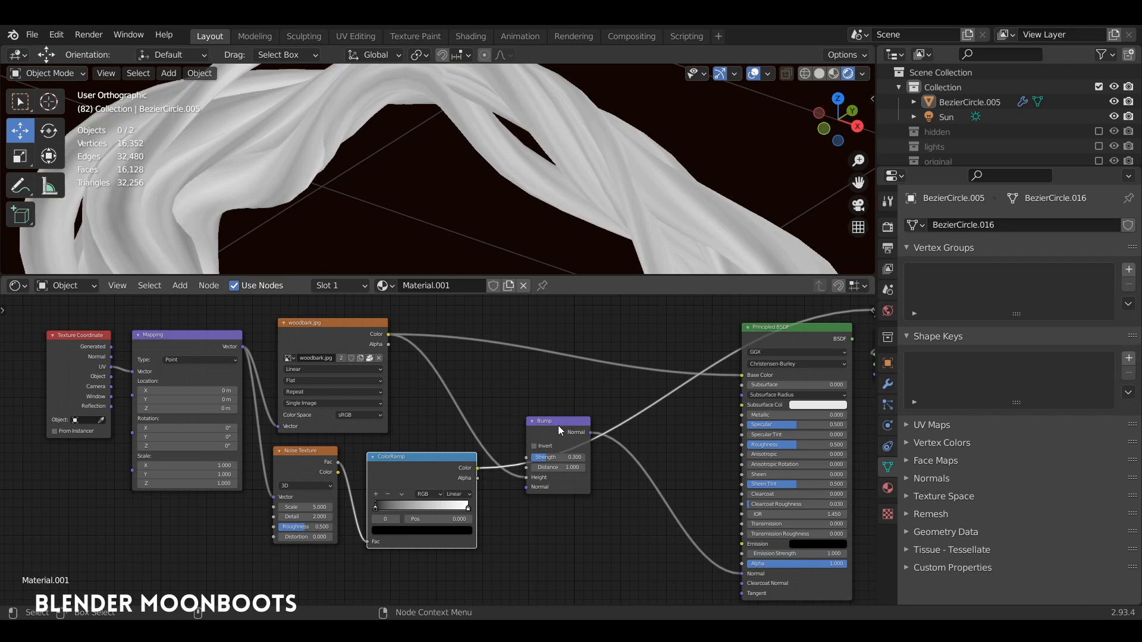
{"action": "left_click_drag", "start_coordinate": [557, 425], "coordinate": [517, 362]}
{"action": "left_click_drag", "start_coordinate": [439, 458], "coordinate": [434, 456]}
{"action": "left_click_drag", "start_coordinate": [453, 278], "coordinate": [467, 332]}
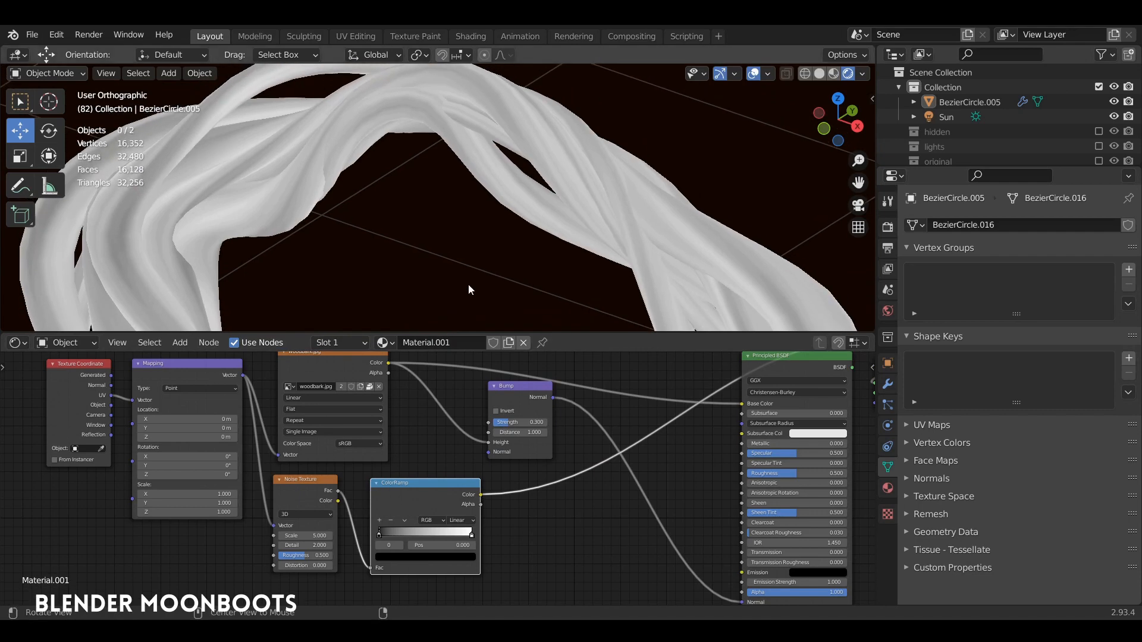
{"action": "middle_click_drag", "start_coordinate": [469, 289], "coordinate": [509, 286]}
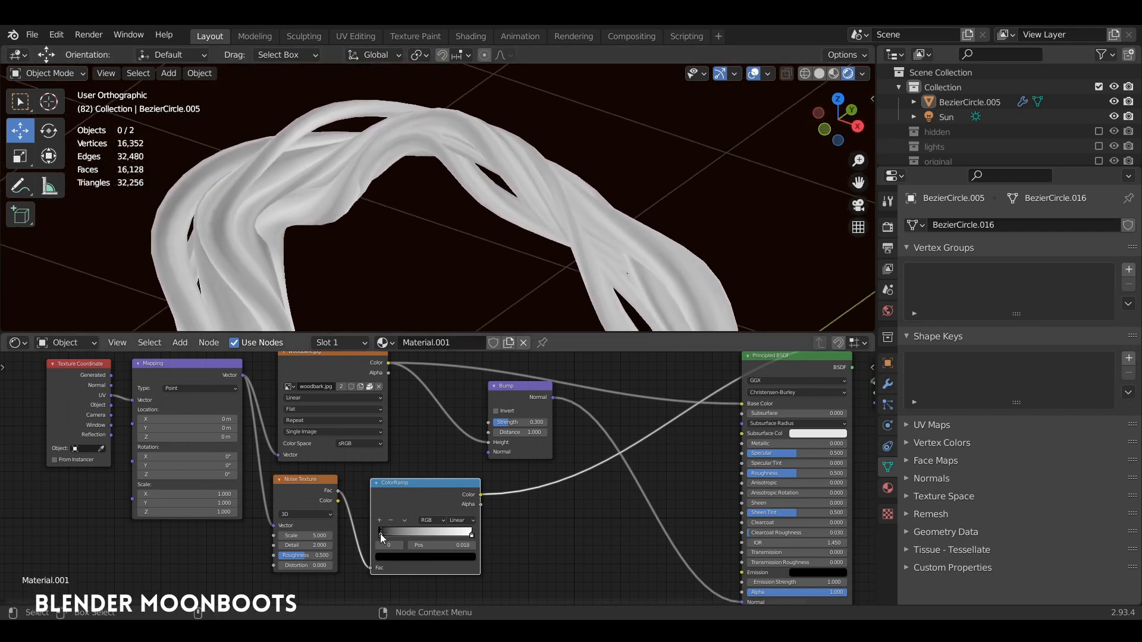
Tighten the ColorRamp by setting its black stop to 0.290 and pulling the white stop inward, and set the Noise Texture Scale to about 12.
{"action": "mouse_move", "coordinate": [380, 533]}
{"action": "left_mouse_down"}
{"action": "mouse_move", "coordinate": [443, 533]}
{"action": "mouse_move", "coordinate": [403, 534]}
{"action": "left_mouse_up"}
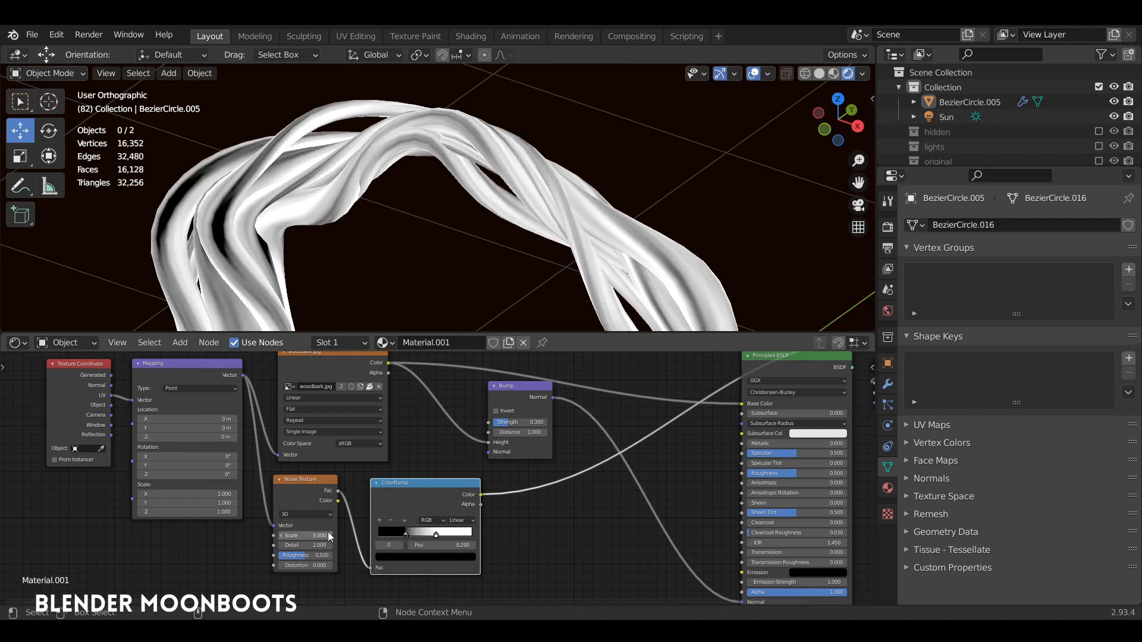
{"action": "left_click_drag", "start_coordinate": [327, 532], "coordinate": [349, 536]}
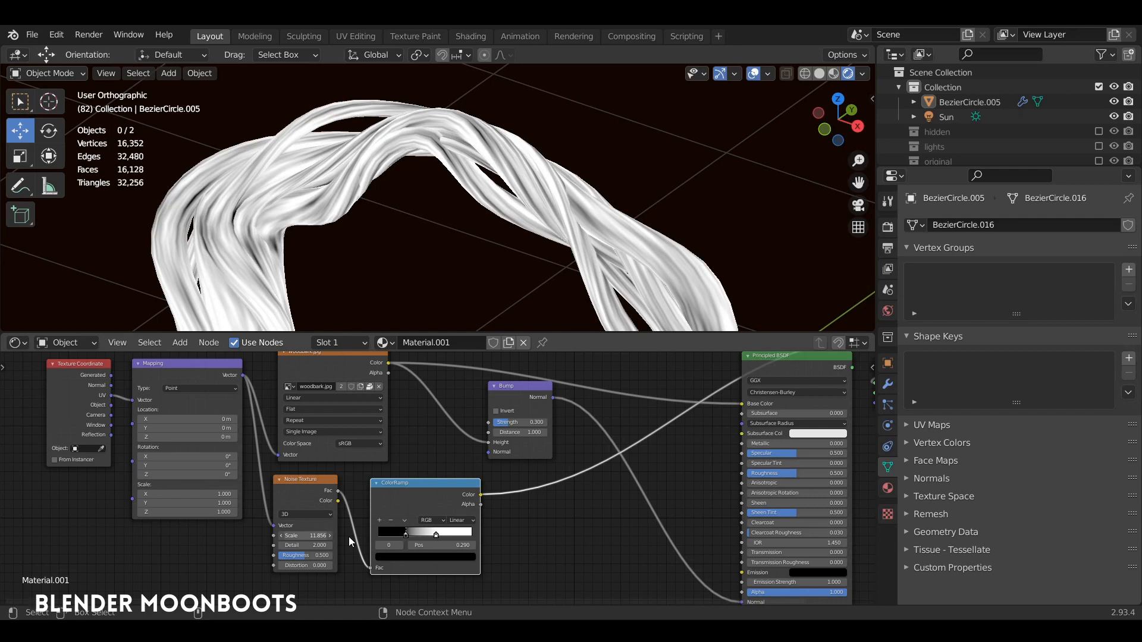
{"action": "middle_click_drag", "start_coordinate": [613, 208], "coordinate": [447, 320]}
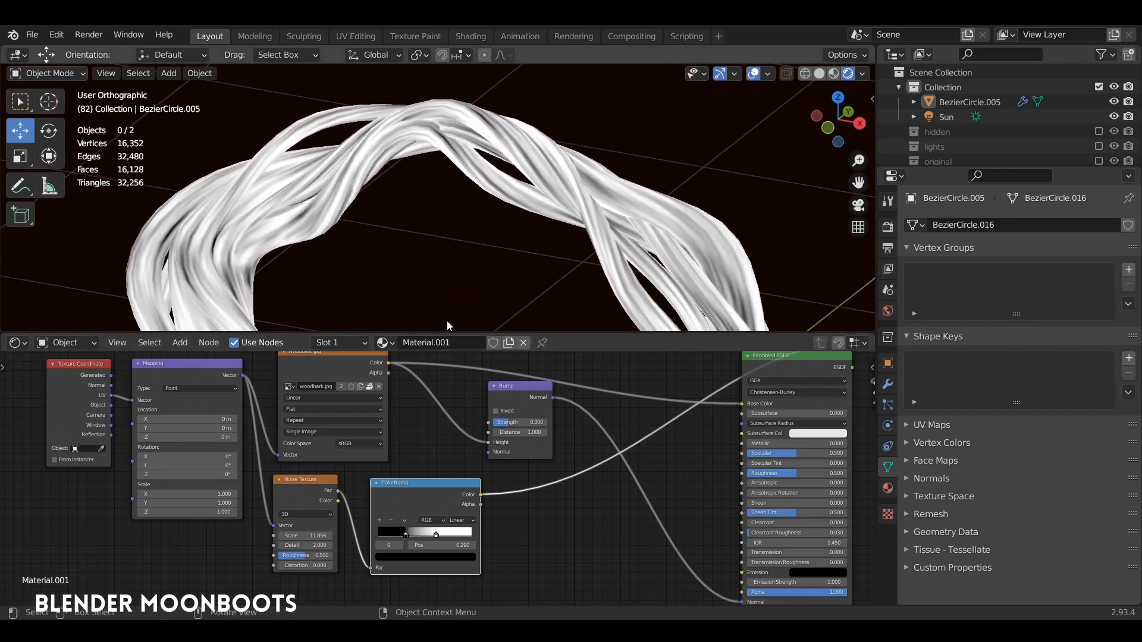
{"action": "left_click_drag", "start_coordinate": [330, 533], "coordinate": [330, 537]}
{"action": "middle_click_drag", "start_coordinate": [469, 321], "coordinate": [402, 437]}
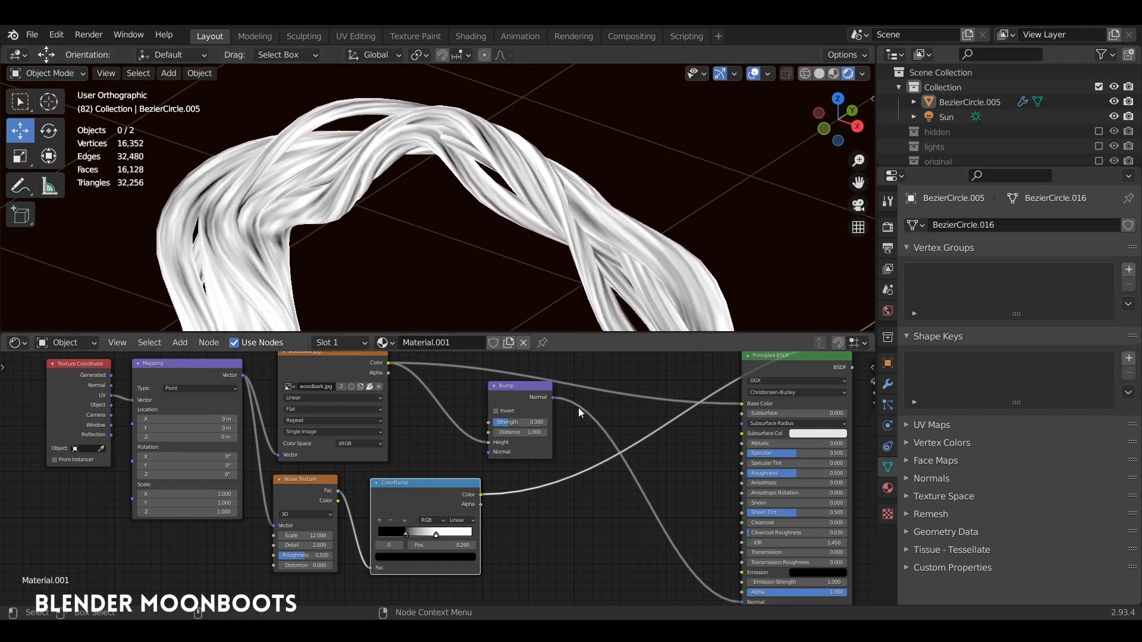
Duplicate the ColorRamp into the link between woodbark.jpg and Bump, spreading its stops with black near 0 and white at 0.986.
{"action": "left_click_drag", "start_coordinate": [525, 386], "coordinate": [645, 485]}
{"action": "left_click_drag", "start_coordinate": [448, 483], "coordinate": [446, 499]}
{"action": "key", "text": "shift+d"}
{"action": "left_click", "coordinate": [477, 383]}
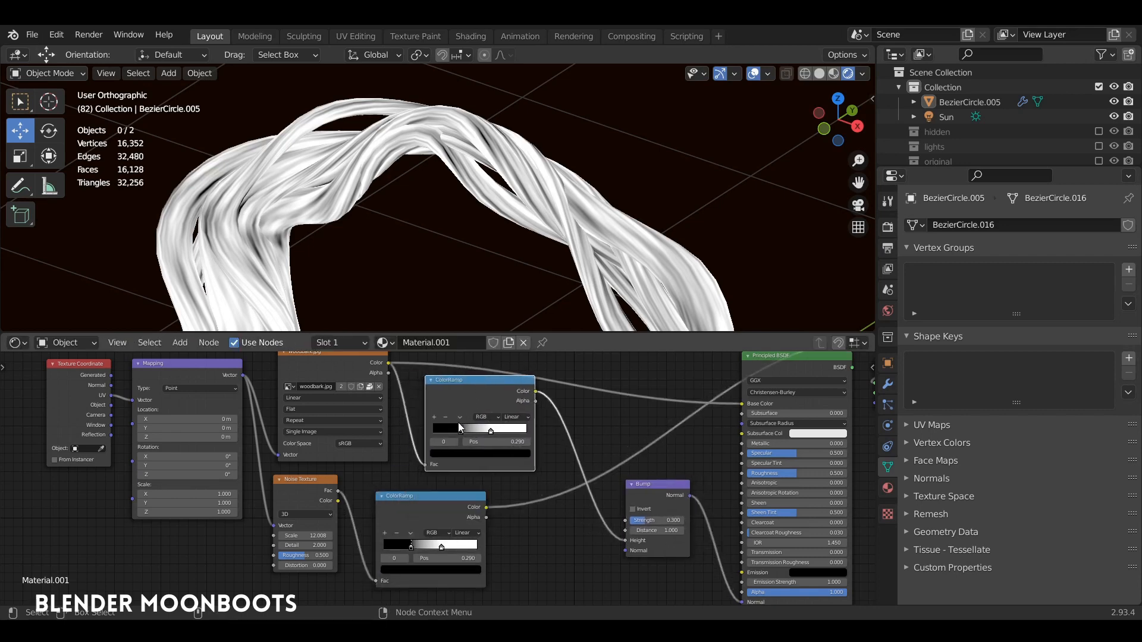
{"action": "left_click_drag", "start_coordinate": [460, 429], "coordinate": [526, 435]}
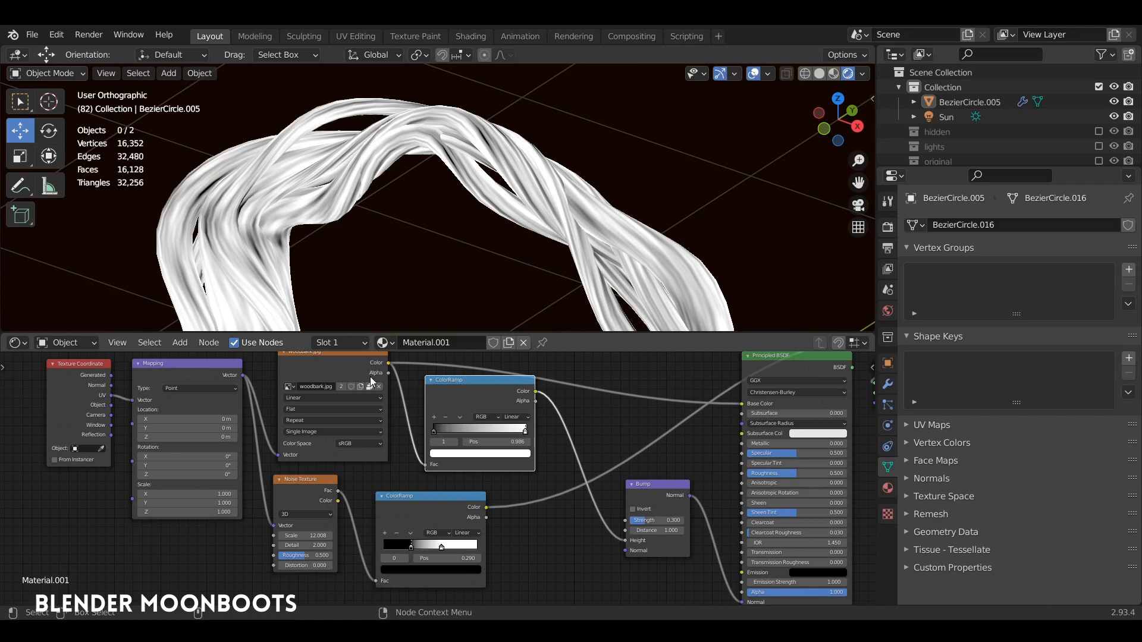
Shift the woodbark.jpg, Noise Texture and both ColorRamp nodes to open a gap in front of the Bump node.
{"action": "left_click", "coordinate": [312, 364]}
{"action": "left_click_drag", "start_coordinate": [318, 358], "coordinate": [308, 359]}
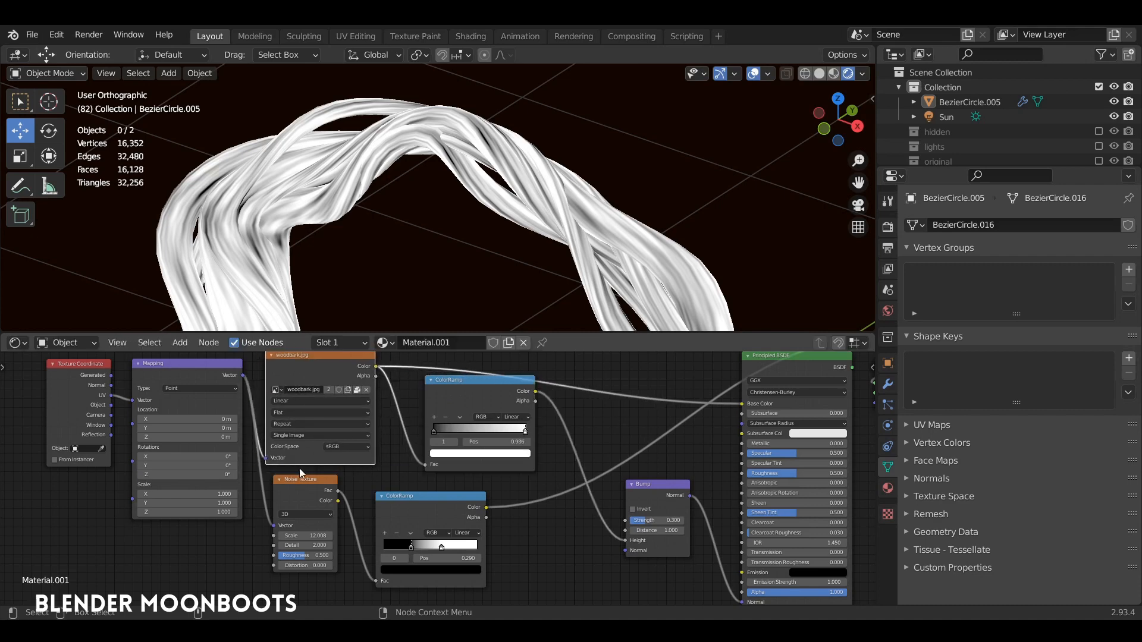
{"action": "left_click_drag", "start_coordinate": [299, 478], "coordinate": [286, 475]}
{"action": "left_click_drag", "start_coordinate": [464, 386], "coordinate": [420, 394]}
{"action": "mouse_move", "coordinate": [446, 500]}
{"action": "left_mouse_down"}
{"action": "mouse_move", "coordinate": [462, 500]}
{"action": "mouse_move", "coordinate": [451, 498]}
{"action": "left_mouse_up"}
Insert a MixRGB node between the upper ColorRamp and Bump, and feed the lower ColorRamp's Color output into its Color2 input.
{"action": "key", "text": "shift+a"}
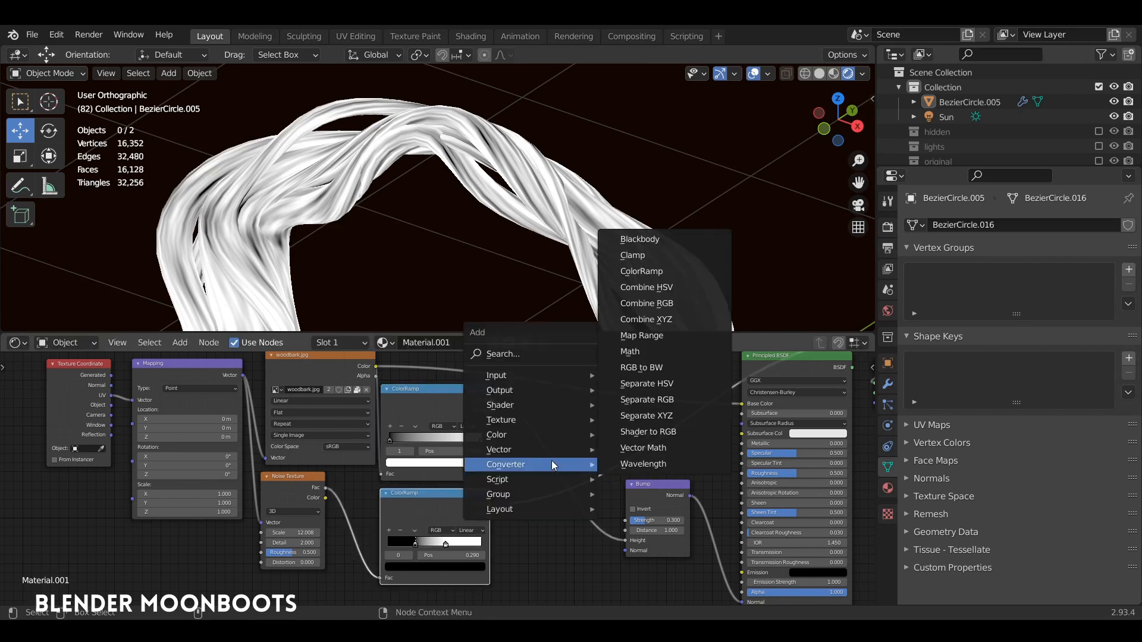
{"action": "mouse_move", "coordinate": [505, 446]}
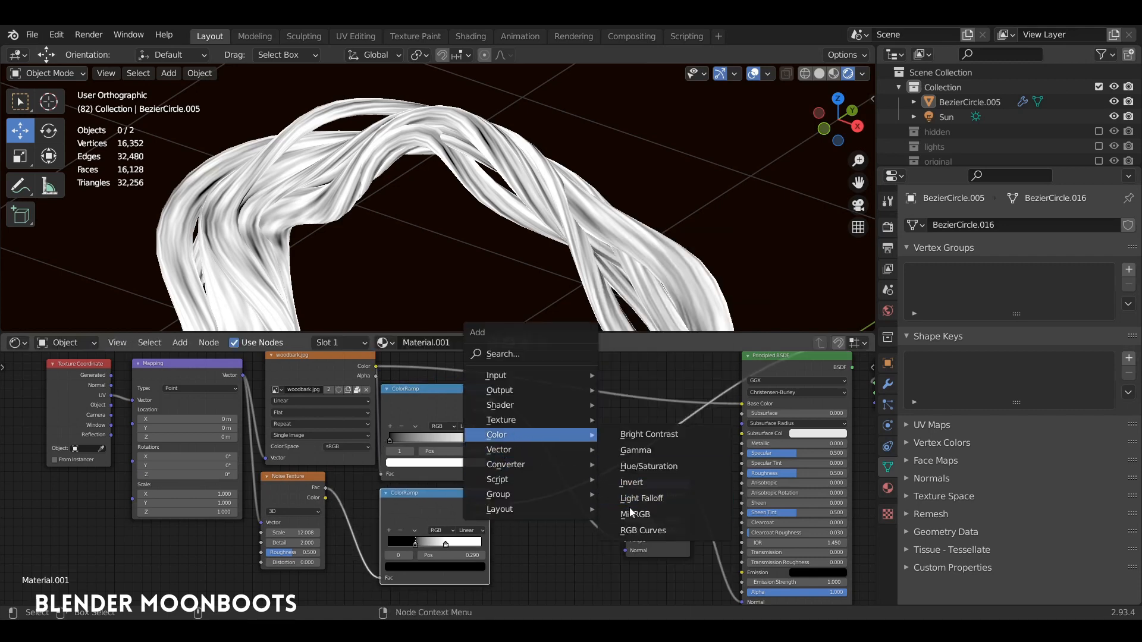
{"action": "left_click", "coordinate": [642, 515]}
{"action": "left_click", "coordinate": [537, 441]}
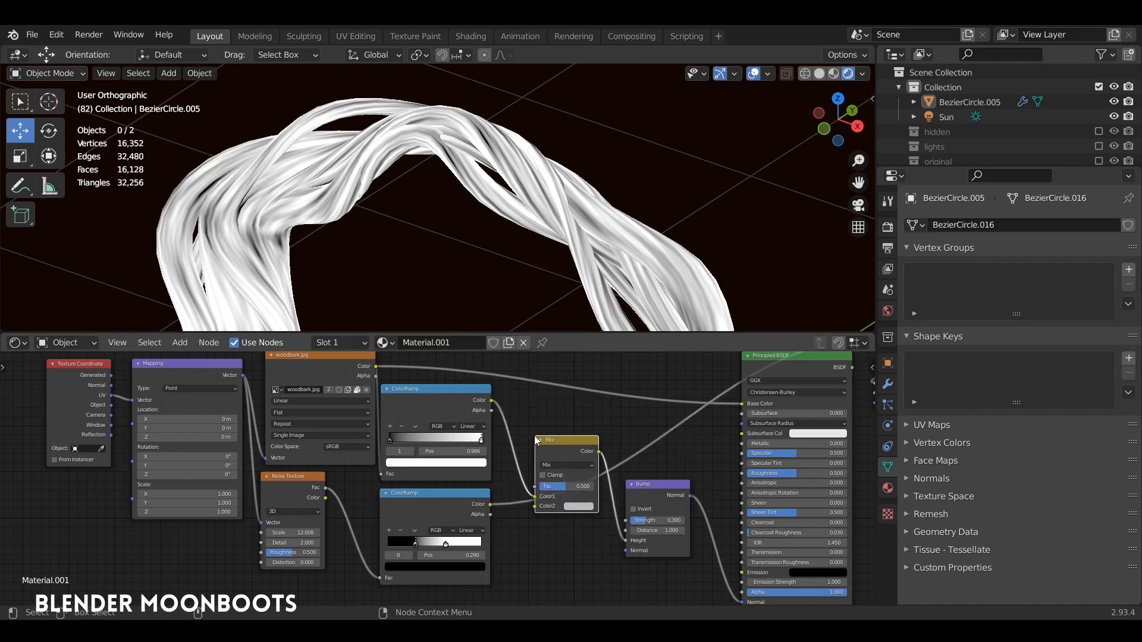
{"action": "left_click", "coordinate": [492, 509]}
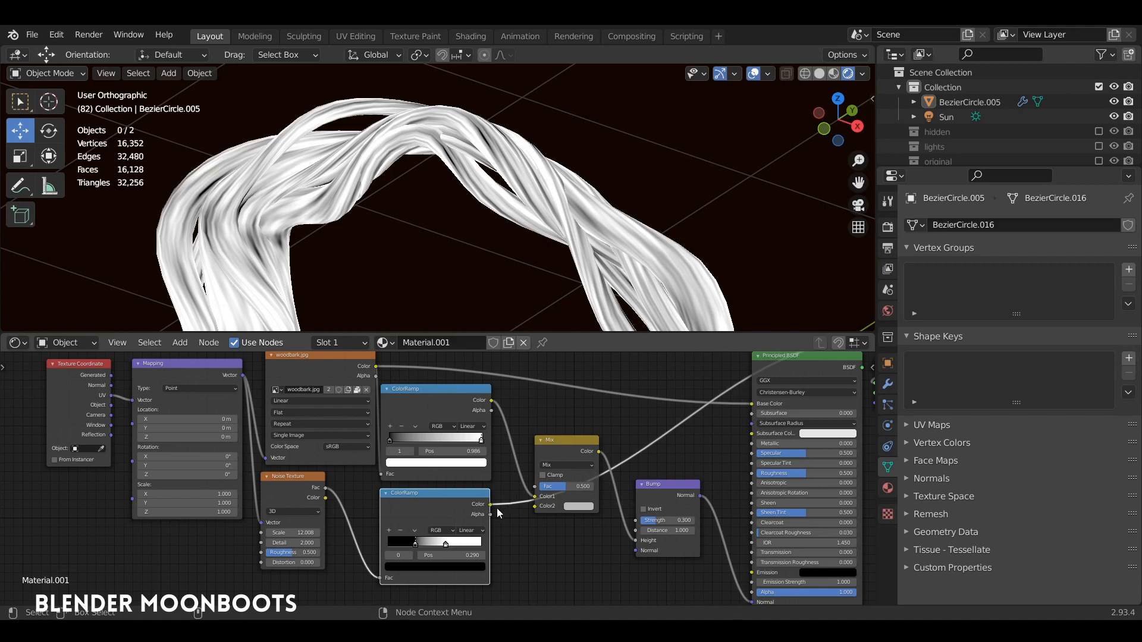
{"action": "left_click_drag", "start_coordinate": [491, 505], "coordinate": [543, 508]}
{"action": "left_click_drag", "start_coordinate": [559, 441], "coordinate": [566, 411]}
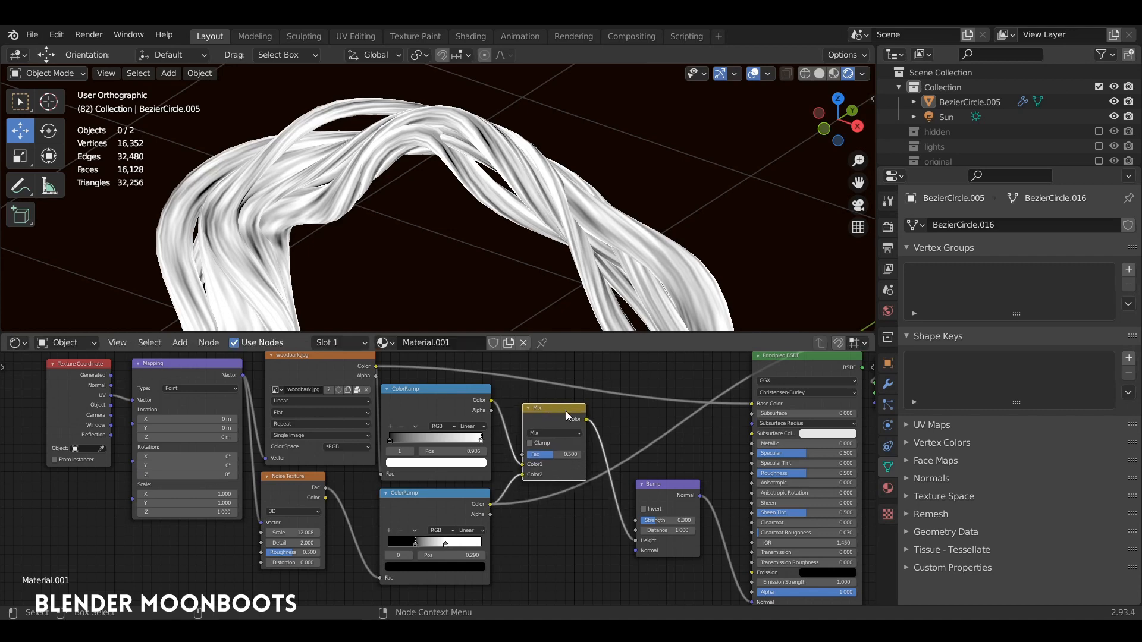
Preview the Mix node's output on the arch and compare the two textures with Fac at 0 and about 0.8.
{"action": "scroll", "coordinate": [565, 412], "scroll_direction": "up", "scroll_amount": 3}
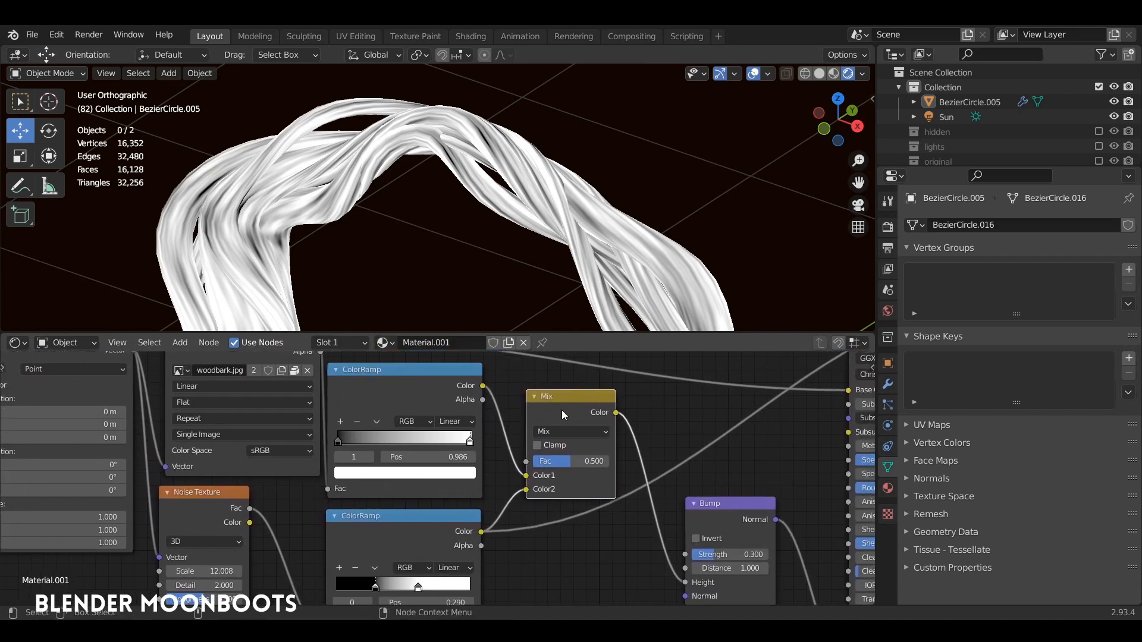
{"action": "middle_click_drag", "start_coordinate": [644, 429], "coordinate": [572, 437]}
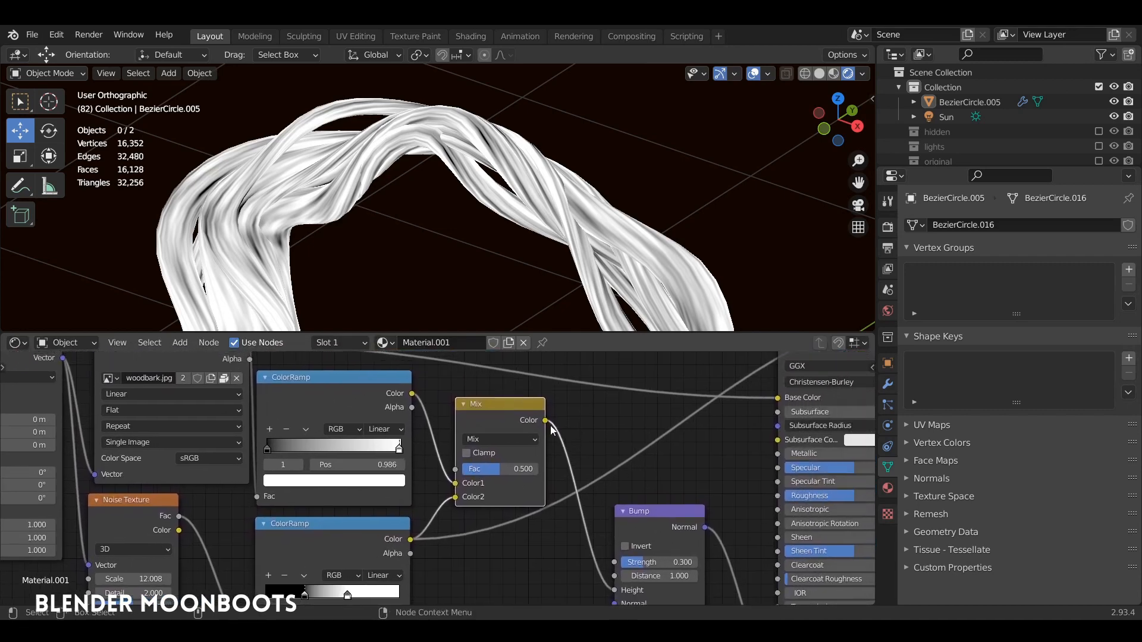
{"action": "left_click", "coordinate": [494, 406], "text": "ctrl+shift"}
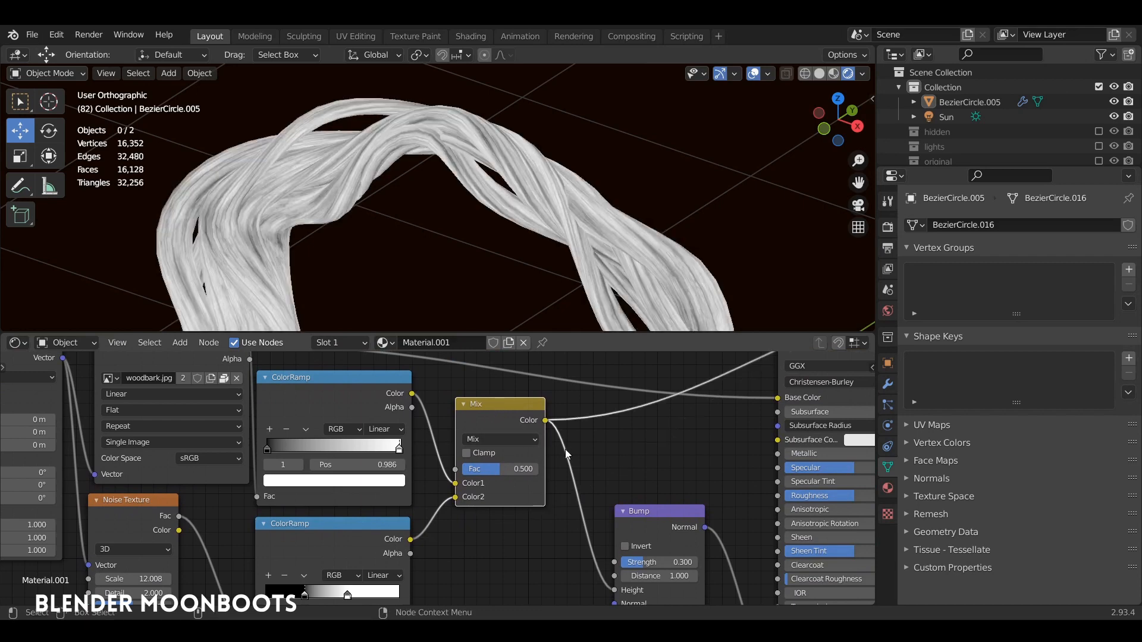
{"action": "middle_click_drag", "start_coordinate": [498, 470], "coordinate": [526, 459]}
{"action": "left_click_drag", "start_coordinate": [526, 459], "coordinate": [447, 366]}
{"action": "scroll", "coordinate": [482, 207], "scroll_direction": "up", "scroll_amount": 3}
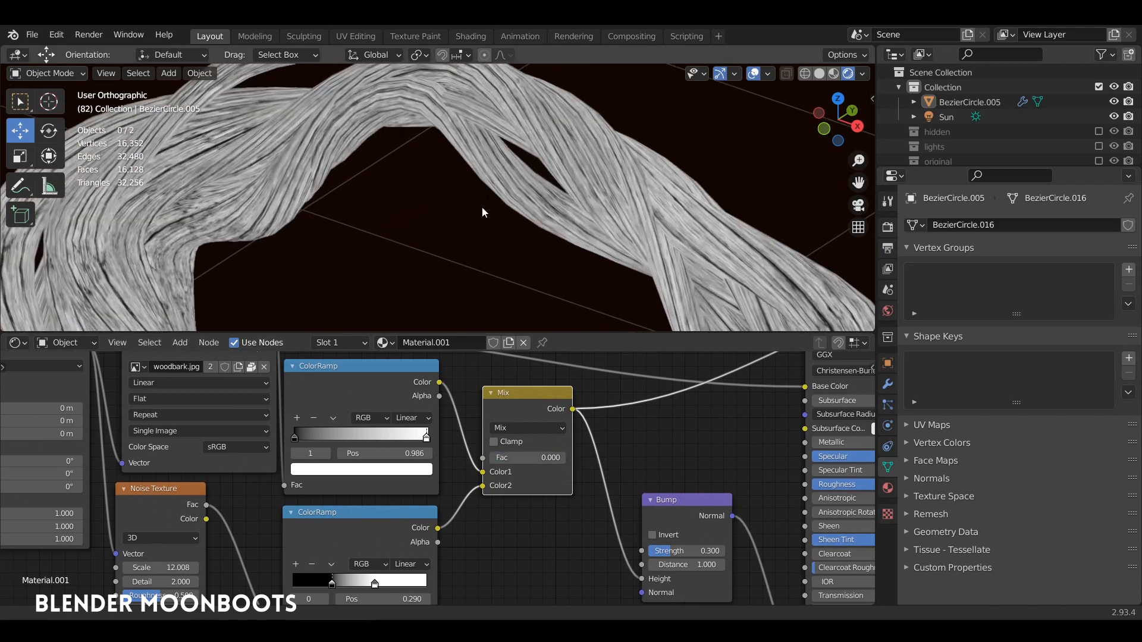
{"action": "left_click_drag", "start_coordinate": [501, 459], "coordinate": [574, 463]}
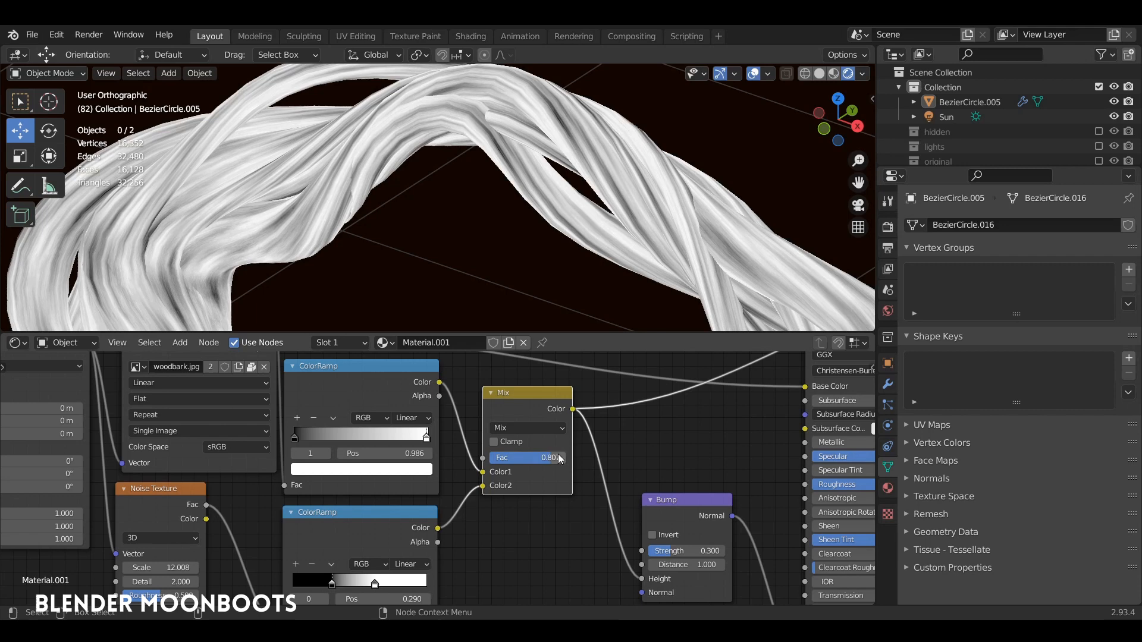
Switch the Mix node's blending mode to Multiply, set Fac to 1.000 and swap its Color1 and Color2 inputs.
{"action": "left_click", "coordinate": [516, 428]}
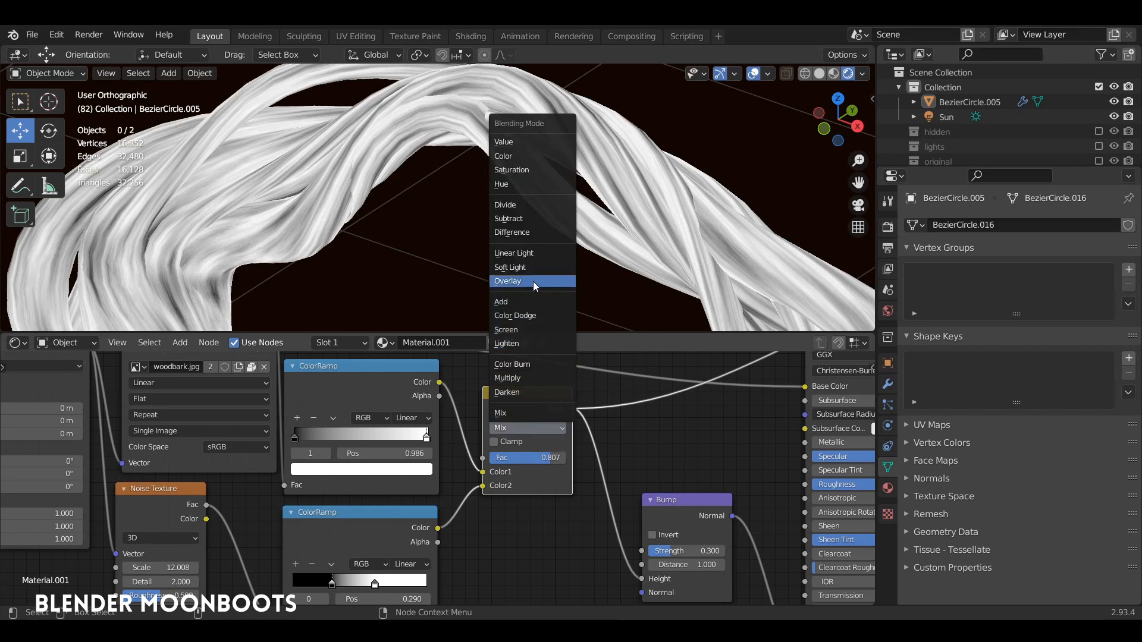
{"action": "left_click", "coordinate": [510, 378]}
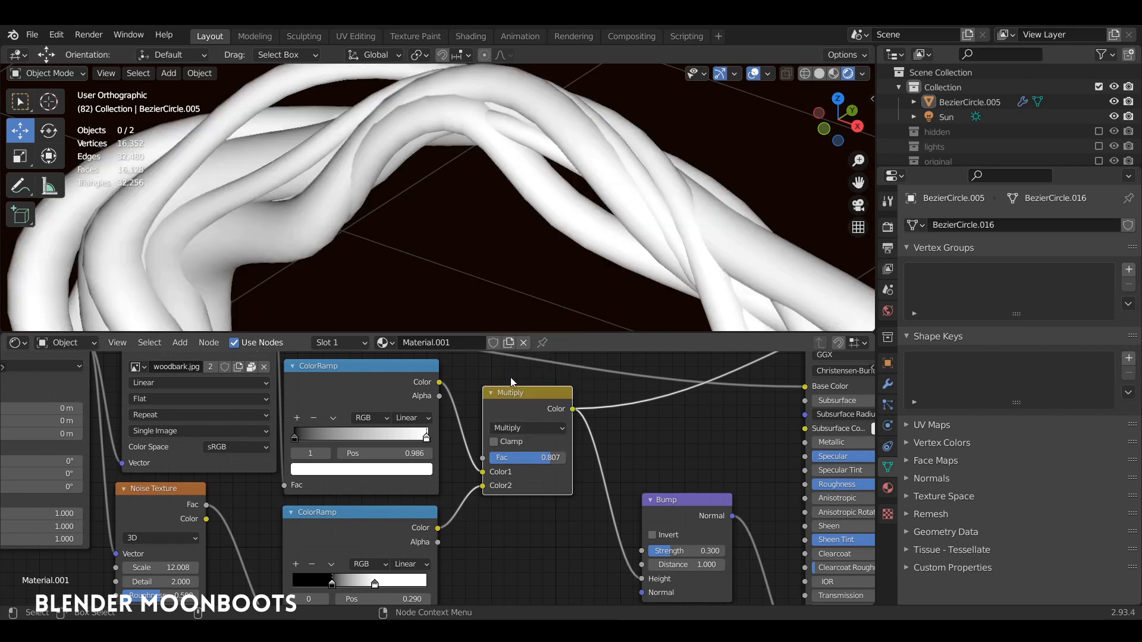
{"action": "left_click_drag", "start_coordinate": [524, 455], "coordinate": [555, 459]}
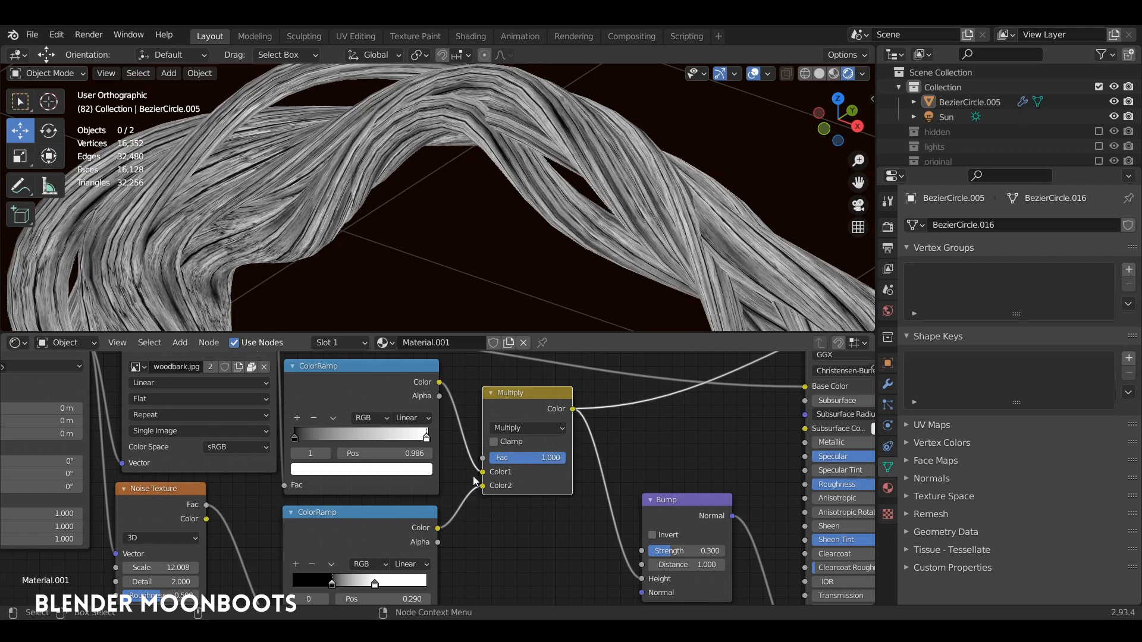
{"action": "left_click_drag", "start_coordinate": [483, 486], "coordinate": [485, 477]}
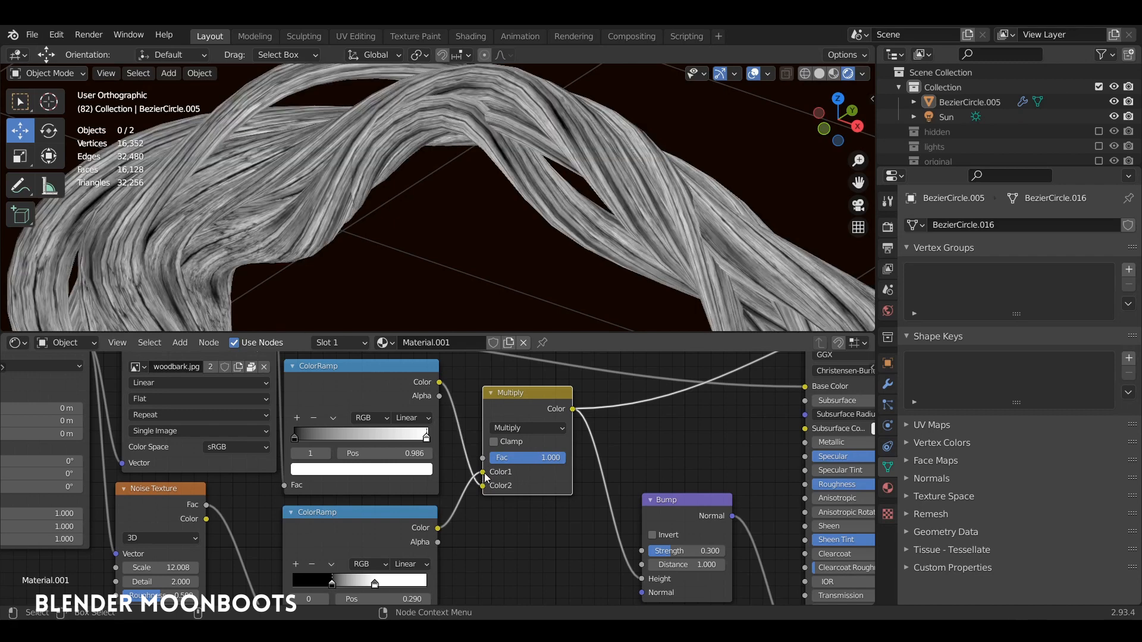
{"action": "mouse_move", "coordinate": [542, 456]}
{"action": "left_mouse_down"}
{"action": "mouse_move", "coordinate": [466, 453]}
{"action": "mouse_move", "coordinate": [550, 467]}
{"action": "left_mouse_up"}
Tidy the node layout around Multiply, Bump and Viewer, and restore the Principled BSDF as the material's output.
{"action": "left_click_drag", "start_coordinate": [622, 426], "coordinate": [525, 485], "text": "alt"}
{"action": "left_click_drag", "start_coordinate": [644, 394], "coordinate": [623, 425]}
{"action": "left_click_drag", "start_coordinate": [517, 524], "coordinate": [509, 506]}
{"action": "left_click_drag", "start_coordinate": [407, 447], "coordinate": [405, 480]}
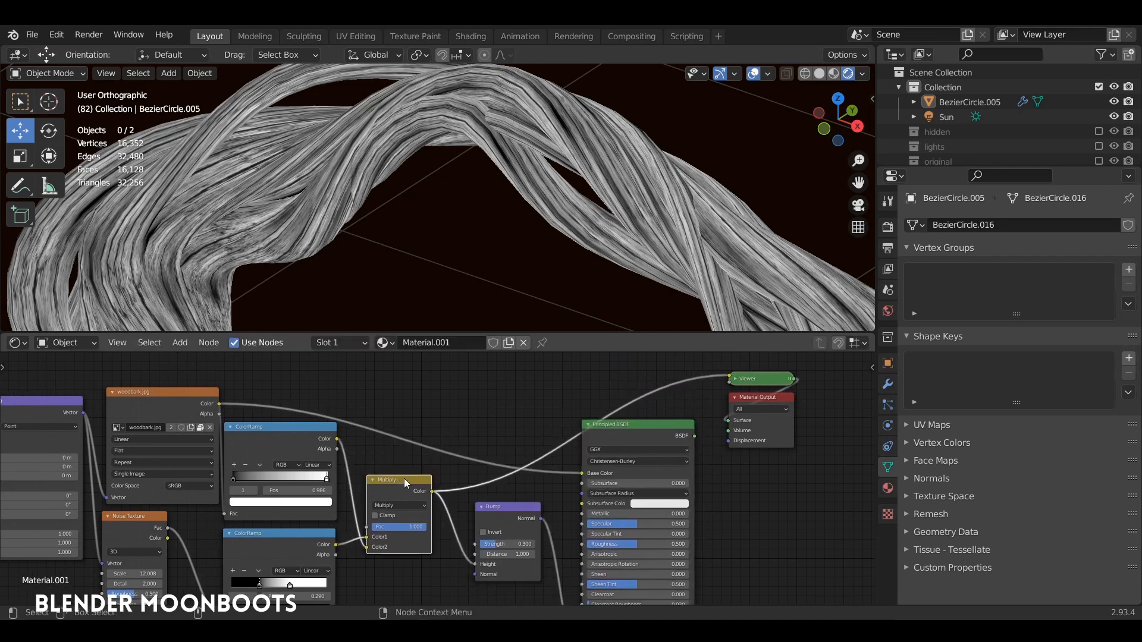
{"action": "left_click", "coordinate": [629, 423], "text": "ctrl+shift"}
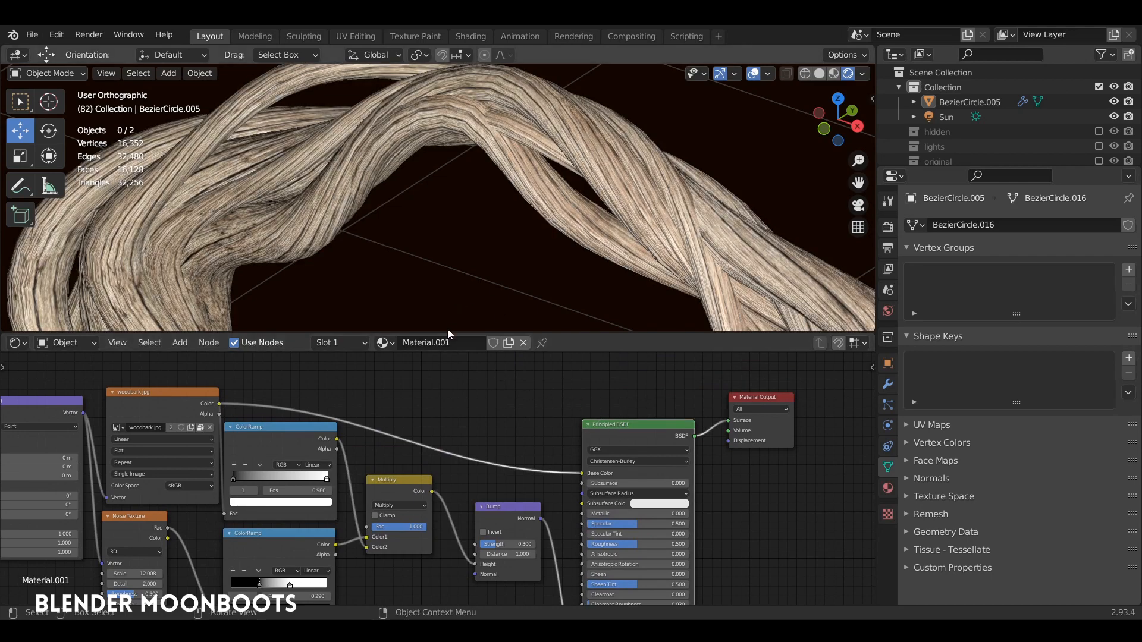
Examine the bark relief up close on the arch and try a Bump Strength of 0.400.
{"action": "left_click_drag", "start_coordinate": [447, 332], "coordinate": [450, 316]}
{"action": "middle_click_drag", "start_coordinate": [569, 203], "coordinate": [529, 238]}
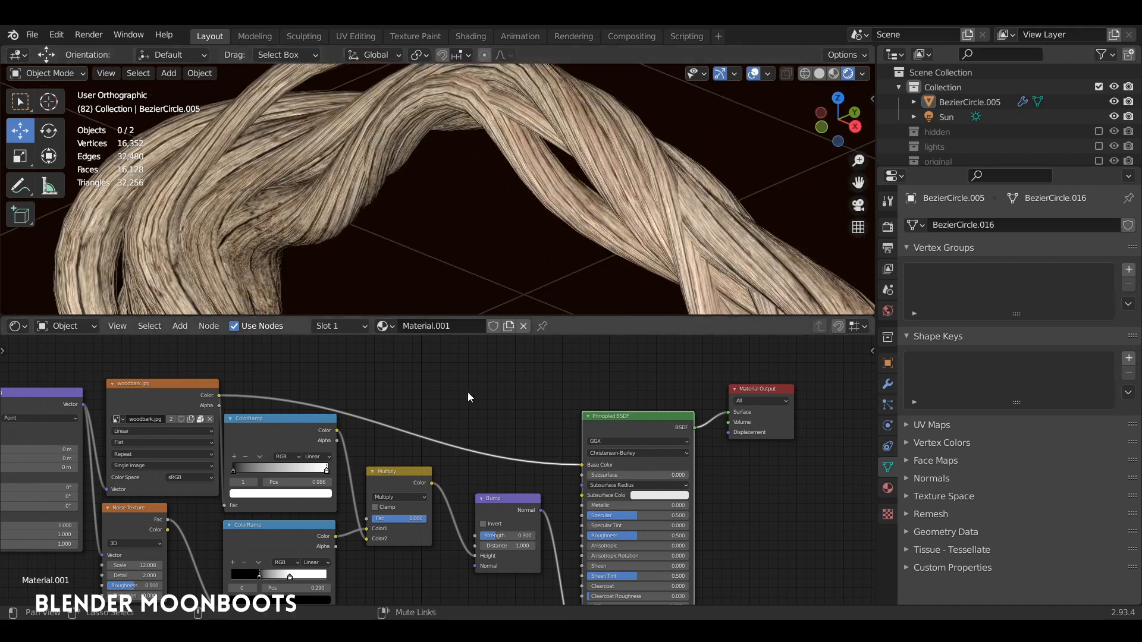
{"action": "middle_click_drag", "start_coordinate": [467, 391], "coordinate": [499, 343]}
{"action": "mouse_move", "coordinate": [449, 473]}
{"action": "left_mouse_down"}
{"action": "mouse_move", "coordinate": [418, 474]}
{"action": "mouse_move", "coordinate": [467, 470]}
{"action": "left_mouse_up"}
{"action": "scroll", "coordinate": [603, 201], "scroll_direction": "up", "scroll_amount": 1}
{"action": "middle_click_drag", "start_coordinate": [601, 201], "coordinate": [476, 288]}
{"action": "middle_click_drag", "start_coordinate": [527, 393], "coordinate": [602, 326], "text": "ctrl"}
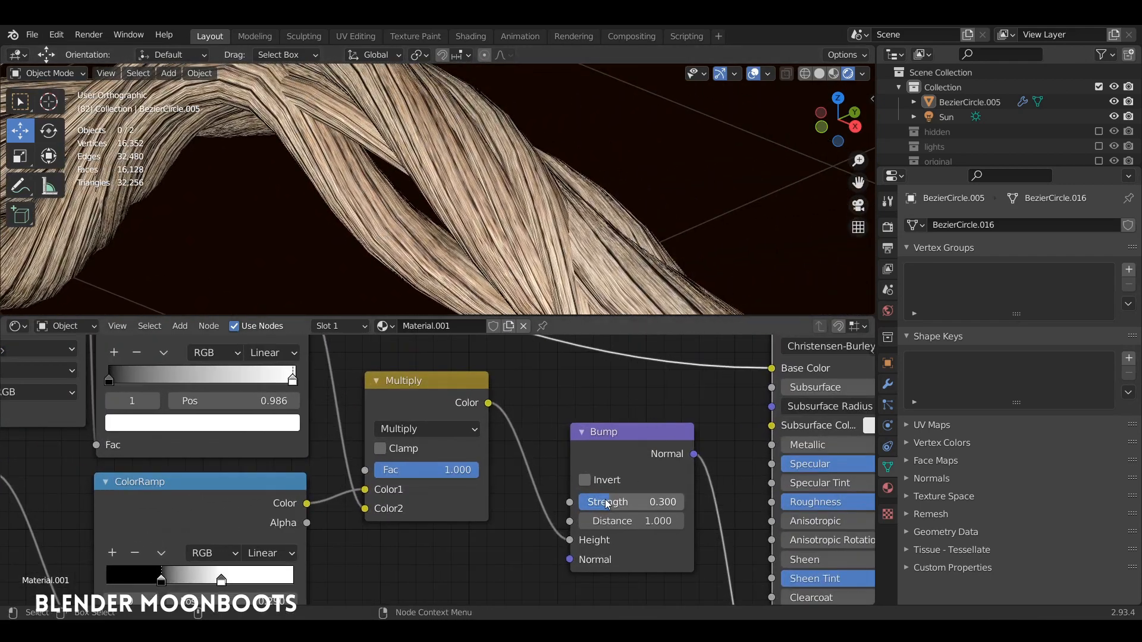
{"action": "mouse_move", "coordinate": [630, 503]}
{"action": "left_mouse_down"}
{"action": "mouse_move", "coordinate": [598, 507]}
{"action": "mouse_move", "coordinate": [612, 508]}
{"action": "left_mouse_up"}
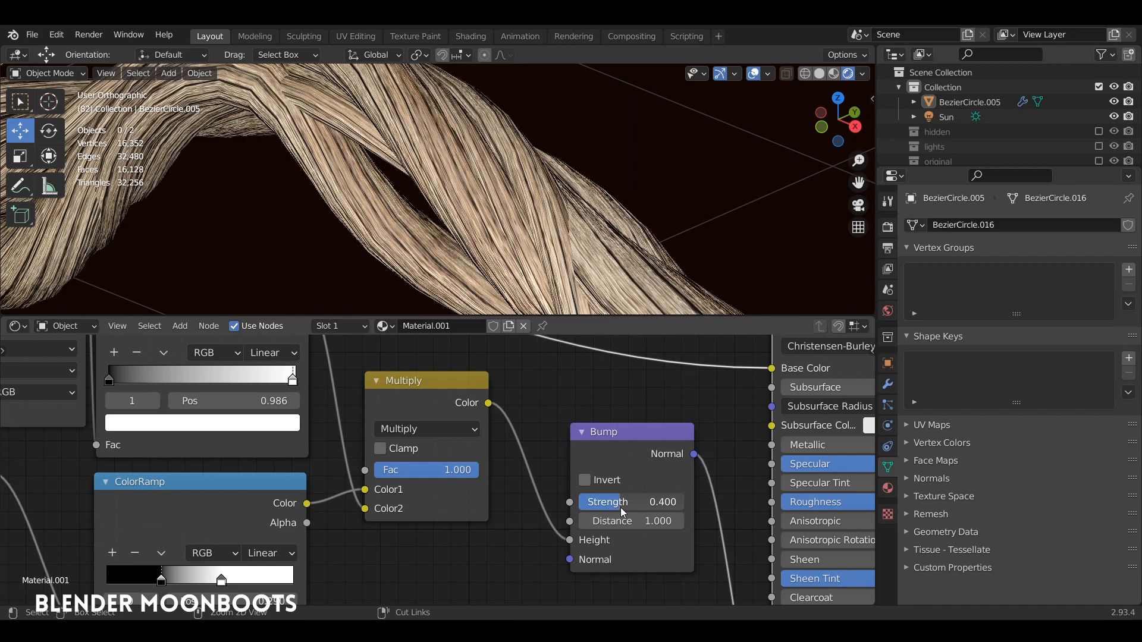
{"action": "mouse_move", "coordinate": [630, 279]}
{"action": "middle_mouse_down"}
{"action": "mouse_move", "coordinate": [655, 227]}
{"action": "mouse_move", "coordinate": [621, 280]}
{"action": "middle_mouse_up"}
Set the Multiply node's Fac to 0.787 and check the softened bump on the whole arch.
{"action": "middle_click_drag", "start_coordinate": [441, 471], "coordinate": [506, 443]}
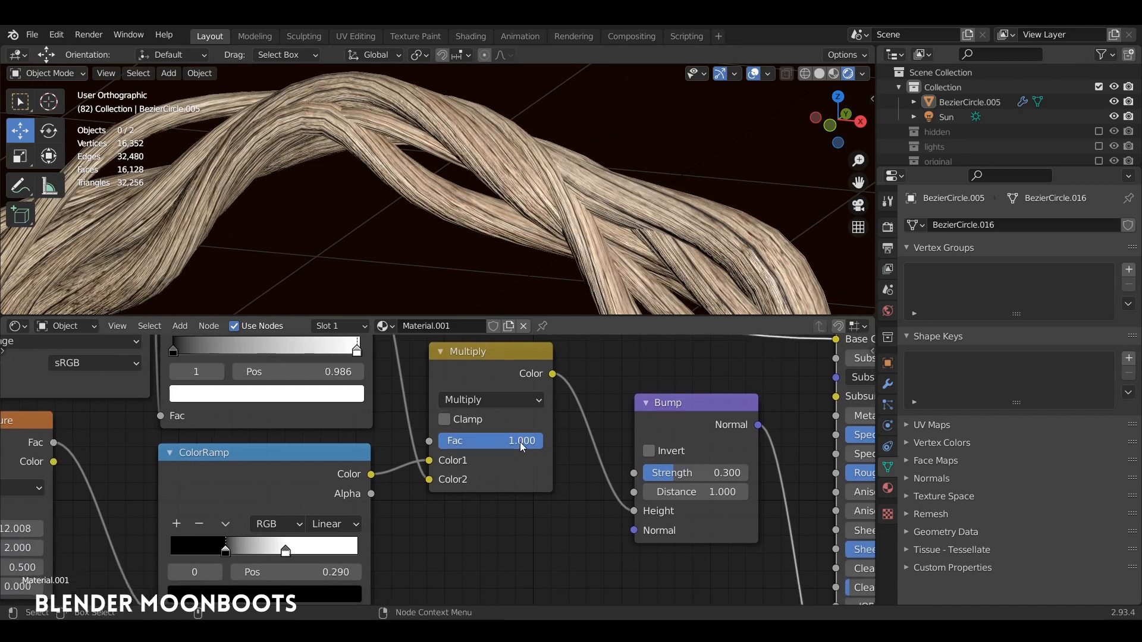
{"action": "mouse_move", "coordinate": [520, 441]}
{"action": "left_mouse_down"}
{"action": "mouse_move", "coordinate": [411, 436]}
{"action": "mouse_move", "coordinate": [530, 444]}
{"action": "mouse_move", "coordinate": [407, 440]}
{"action": "mouse_move", "coordinate": [534, 445]}
{"action": "mouse_move", "coordinate": [470, 443]}
{"action": "mouse_move", "coordinate": [501, 448]}
{"action": "left_mouse_up"}
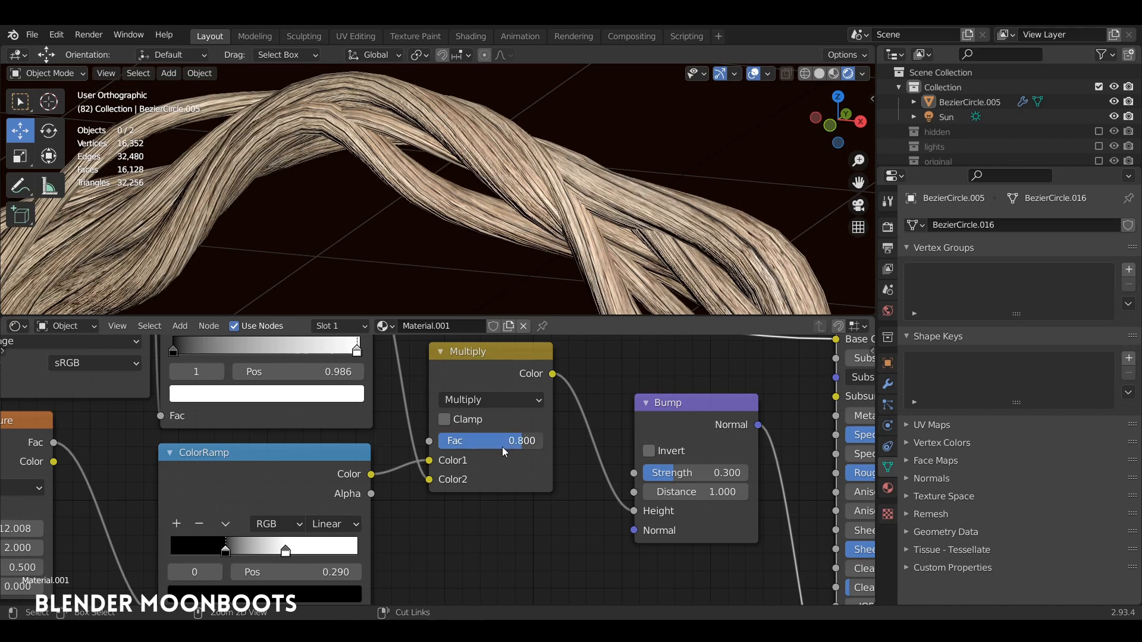
{"action": "middle_click_drag", "start_coordinate": [553, 273], "coordinate": [602, 231]}
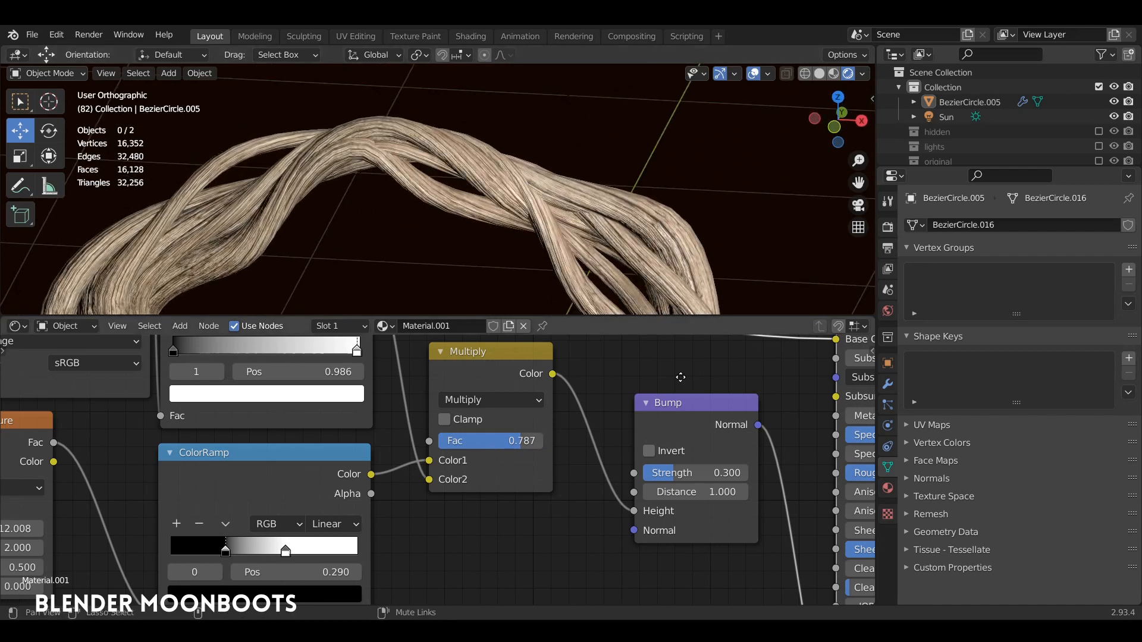
Set the Principled BSDF's Roughness to 0.300 and Specular to 0.600, checking the highlights along the vines.
{"action": "middle_click_drag", "start_coordinate": [680, 377], "coordinate": [318, 495]}
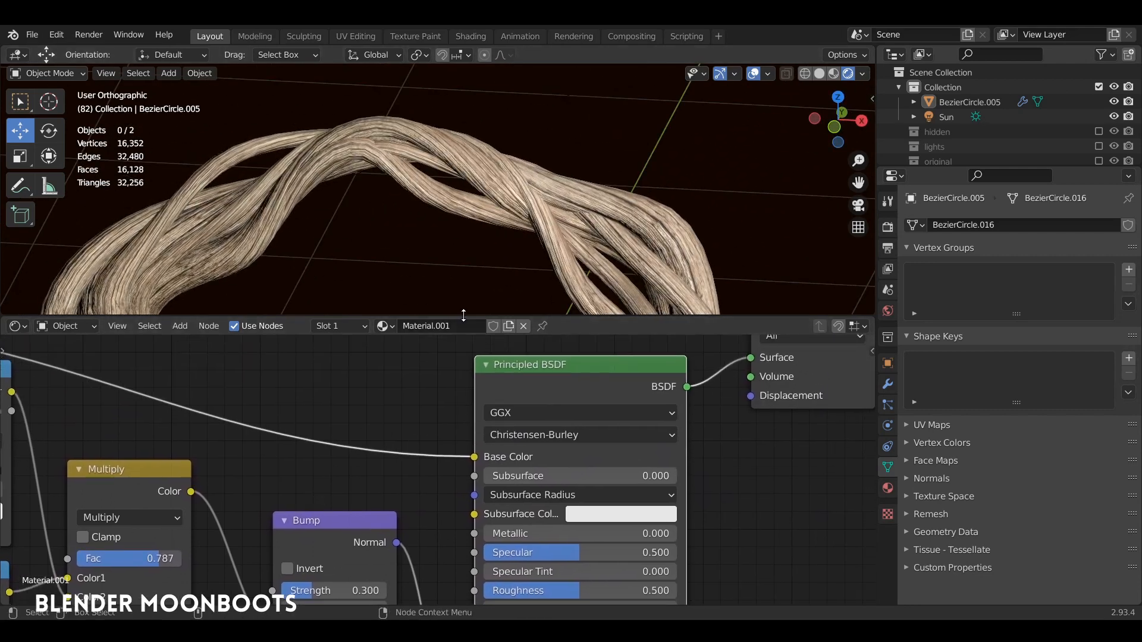
{"action": "left_click_drag", "start_coordinate": [461, 316], "coordinate": [490, 261]}
{"action": "middle_click_drag", "start_coordinate": [556, 227], "coordinate": [542, 181]}
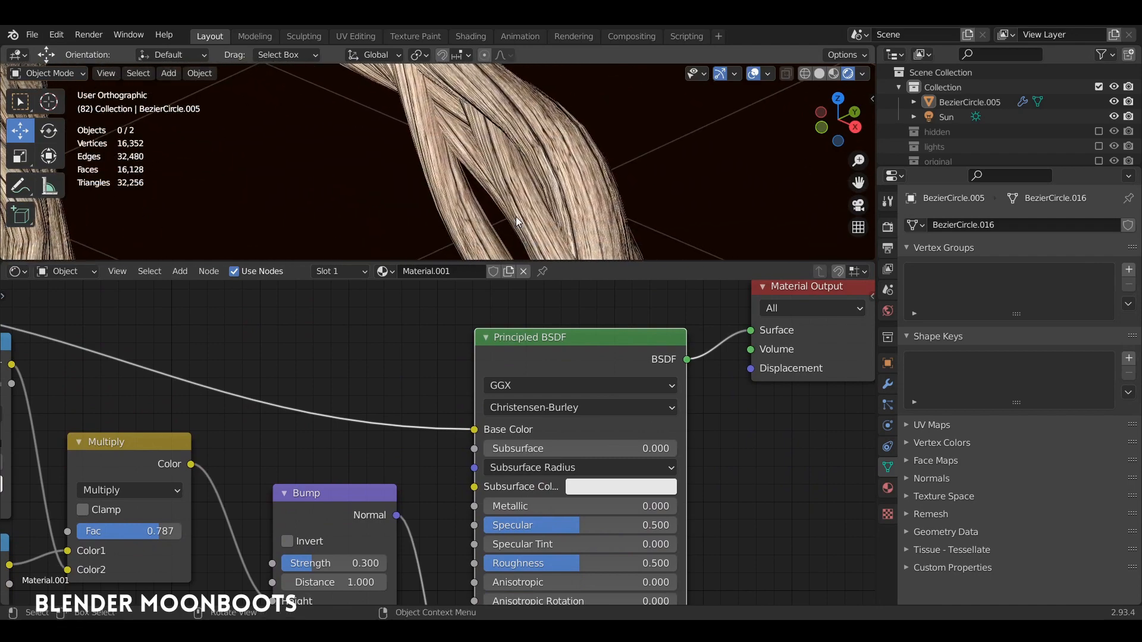
{"action": "left_click_drag", "start_coordinate": [519, 262], "coordinate": [524, 338]}
{"action": "middle_click_drag", "start_coordinate": [525, 308], "coordinate": [580, 217]}
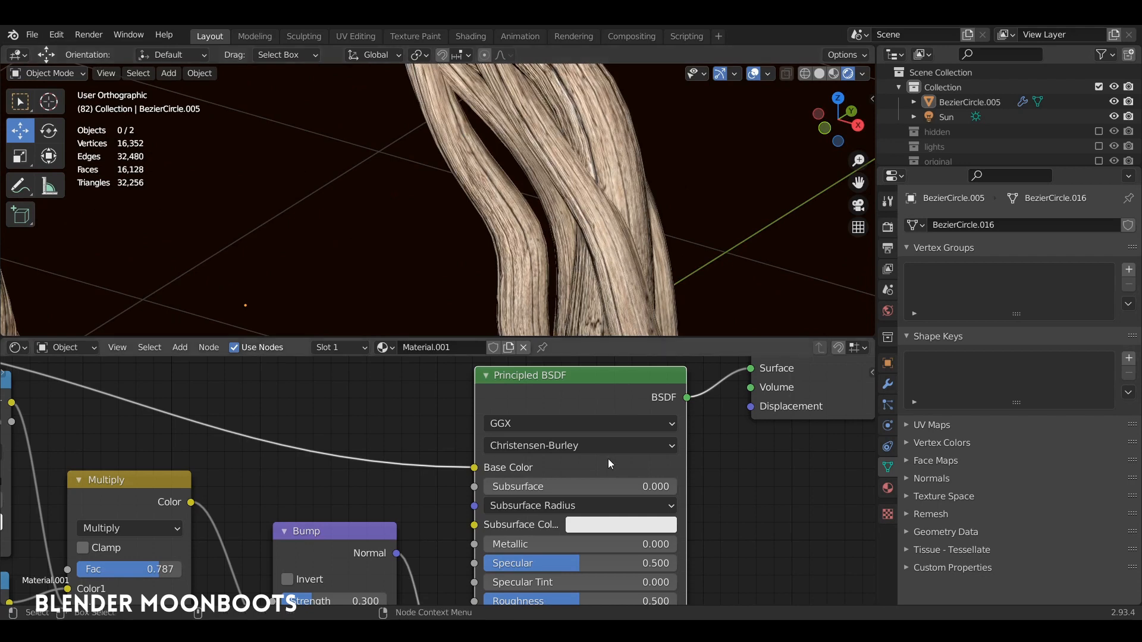
{"action": "middle_click_drag", "start_coordinate": [696, 543], "coordinate": [689, 511]}
{"action": "left_click_drag", "start_coordinate": [562, 566], "coordinate": [516, 569]}
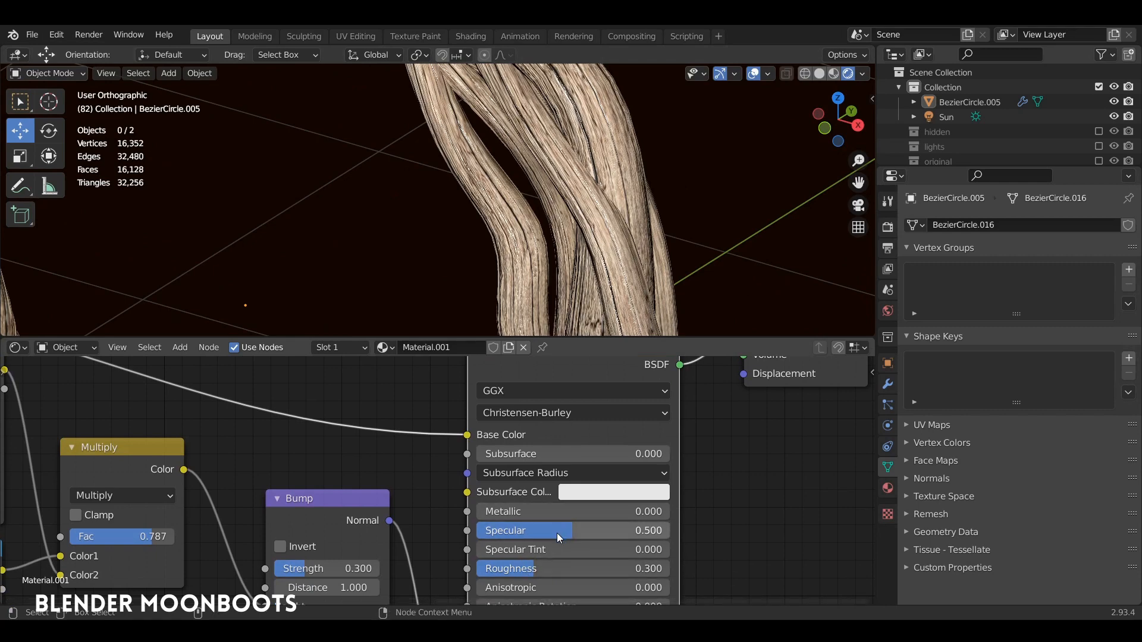
{"action": "left_click_drag", "start_coordinate": [557, 533], "coordinate": [601, 536]}
{"action": "left_click_drag", "start_coordinate": [609, 536], "coordinate": [592, 534]}
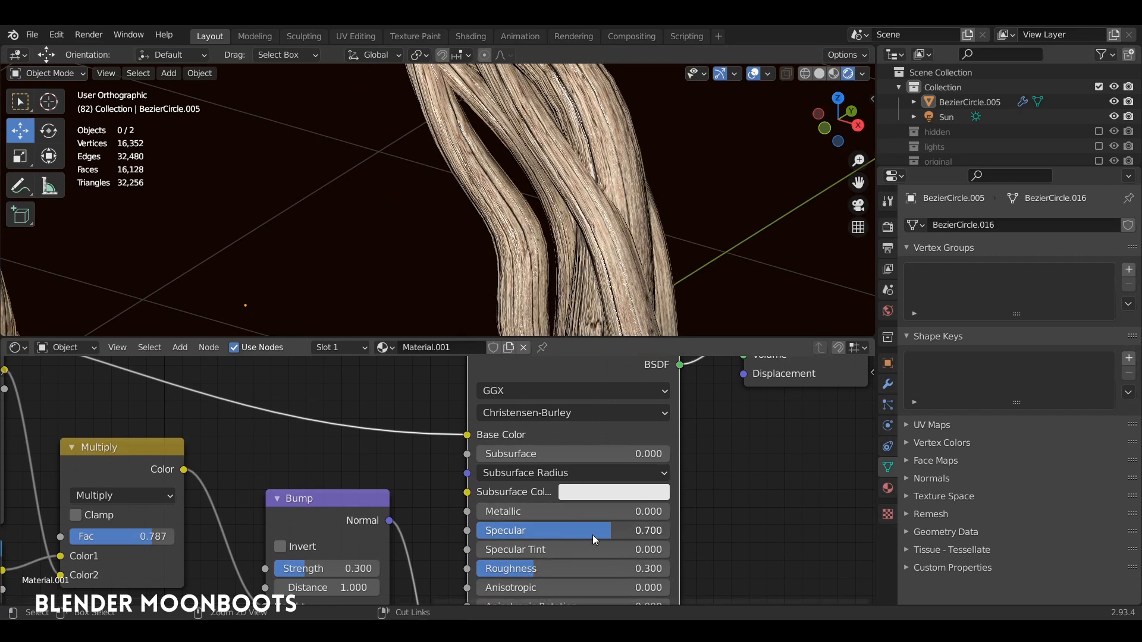
{"action": "middle_click_drag", "start_coordinate": [654, 250], "coordinate": [612, 321]}
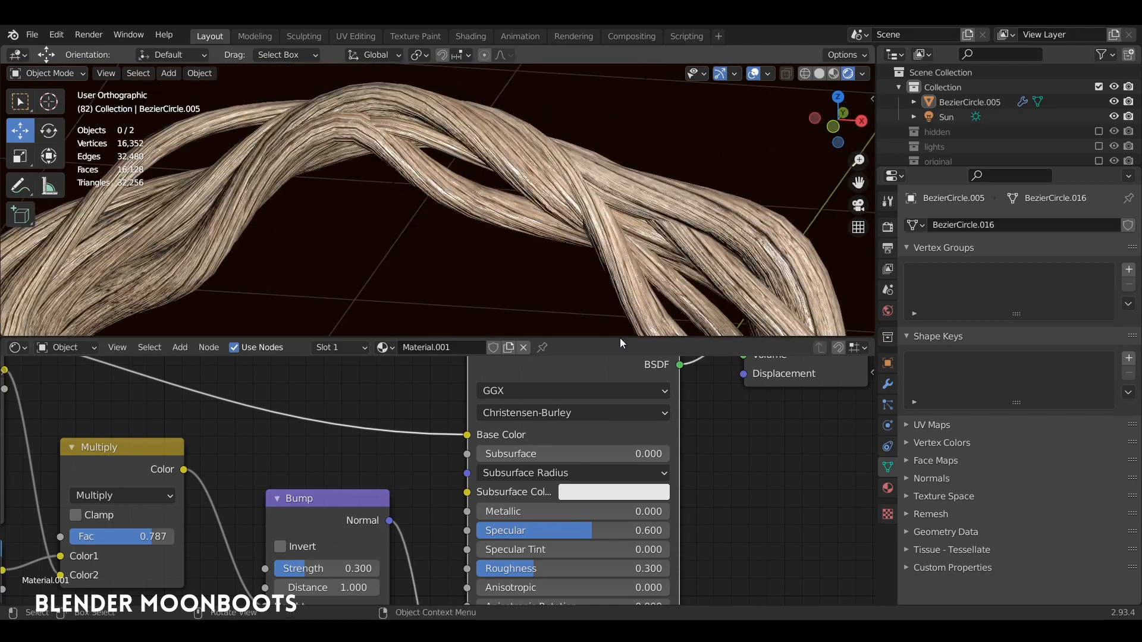
Spread out the ColorRamp, Multiply and Principled BSDF nodes to free space along the bark texture's Base Color link.
{"action": "mouse_move", "coordinate": [560, 531]}
{"action": "left_mouse_down"}
{"action": "mouse_move", "coordinate": [536, 529]}
{"action": "mouse_move", "coordinate": [585, 529]}
{"action": "mouse_move", "coordinate": [549, 527]}
{"action": "left_mouse_up"}
{"action": "left_click_drag", "start_coordinate": [480, 561], "coordinate": [516, 561]}
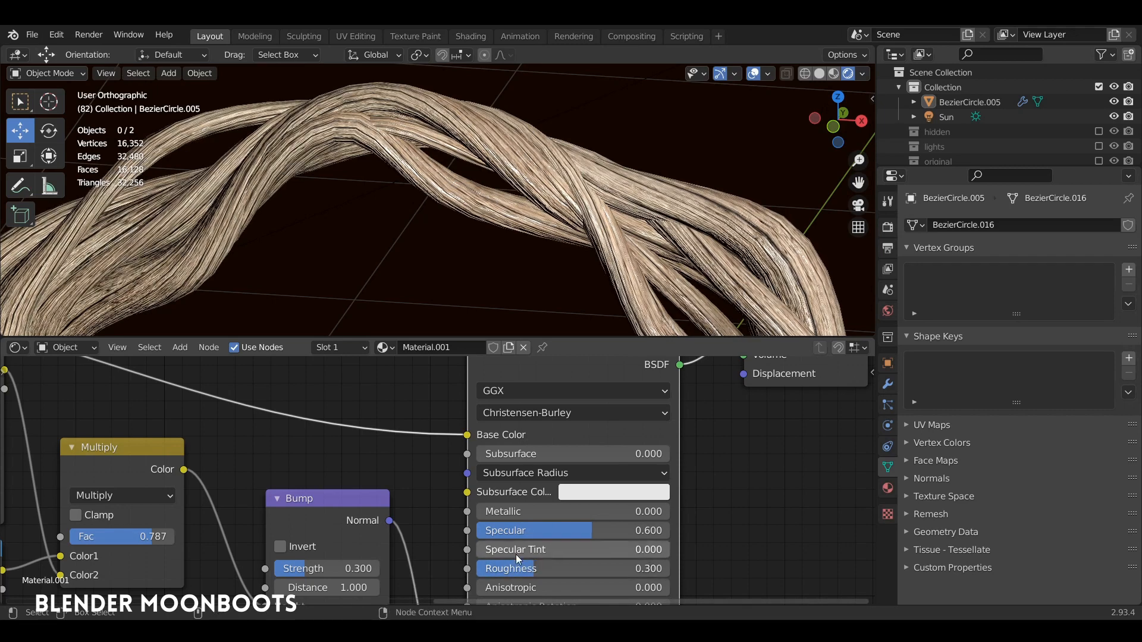
{"action": "middle_click_drag", "start_coordinate": [367, 460], "coordinate": [592, 555]}
{"action": "scroll", "coordinate": [355, 457], "scroll_direction": "down", "scroll_amount": 2}
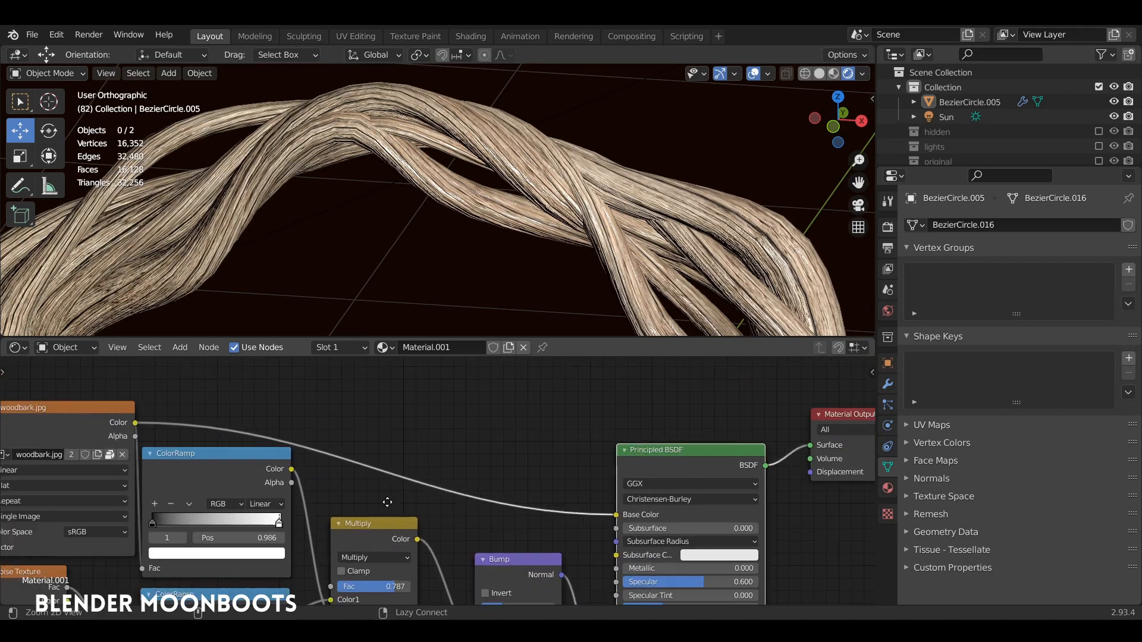
{"action": "middle_click_drag", "start_coordinate": [355, 457], "coordinate": [401, 412]}
{"action": "left_click_drag", "start_coordinate": [312, 433], "coordinate": [313, 486]}
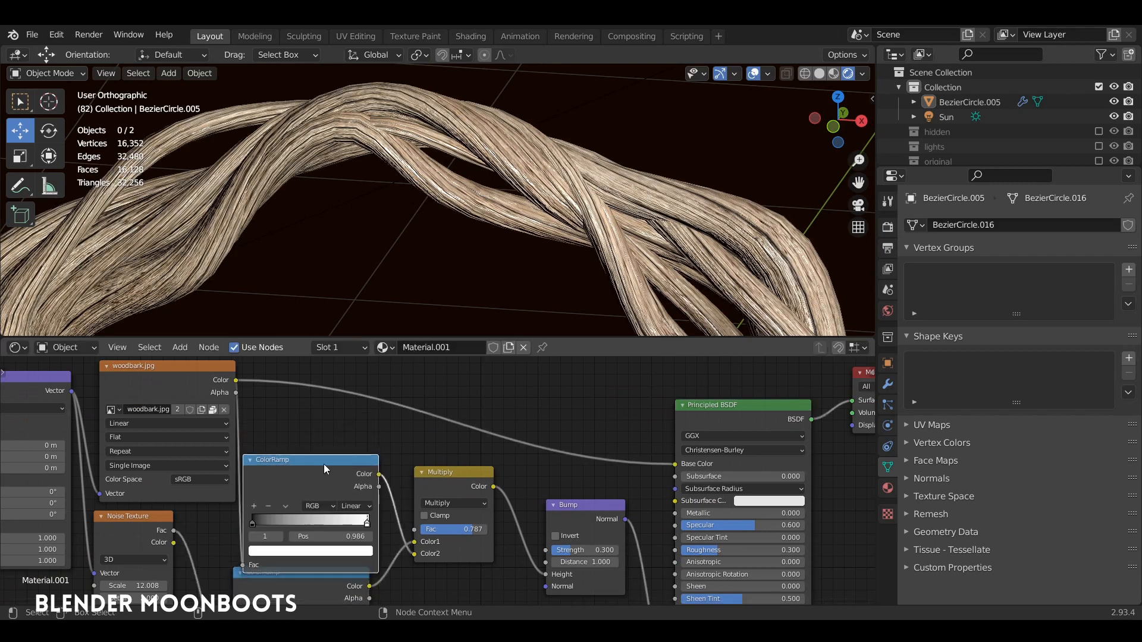
{"action": "left_click_drag", "start_coordinate": [732, 405], "coordinate": [752, 361]}
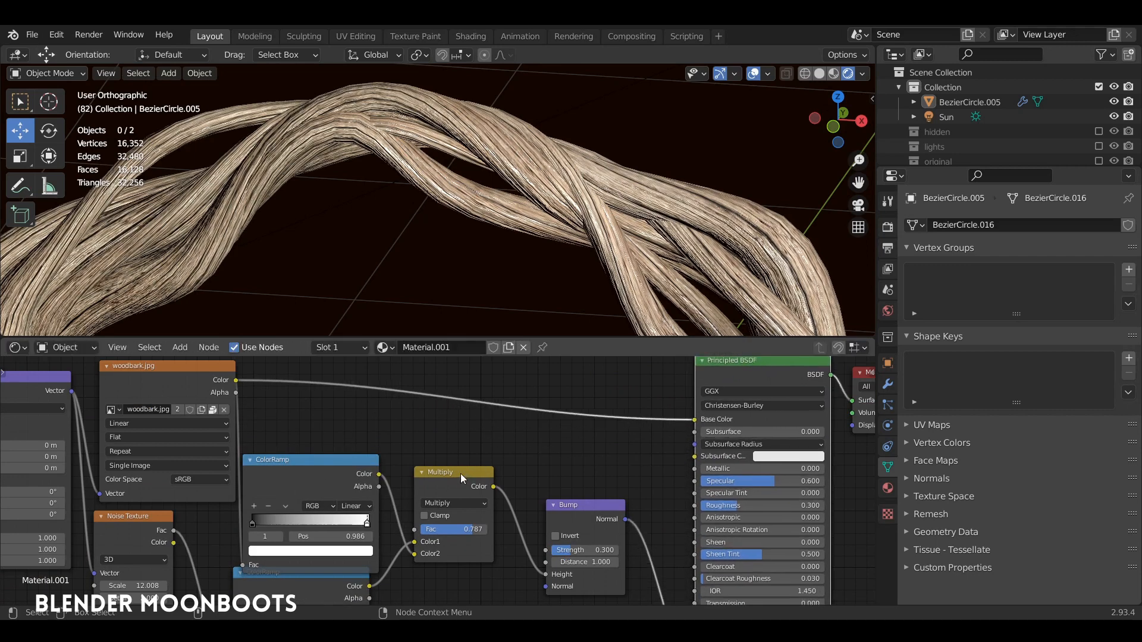
{"action": "left_click_drag", "start_coordinate": [461, 473], "coordinate": [469, 518]}
Insert an RGB Curves node between the woodbark.jpg color output and the Principled BSDF's Base Color.
{"action": "middle_click_drag", "start_coordinate": [512, 457], "coordinate": [531, 522]}
{"action": "key", "text": "shift+a"}
{"action": "mouse_move", "coordinate": [530, 444]}
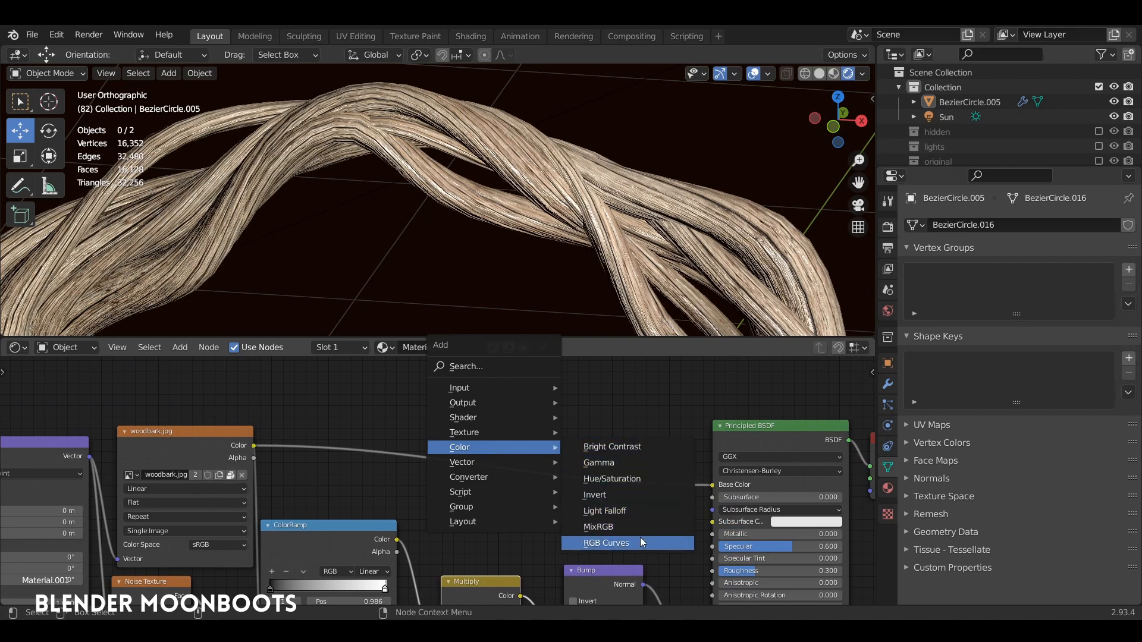
{"action": "left_click", "coordinate": [637, 543]}
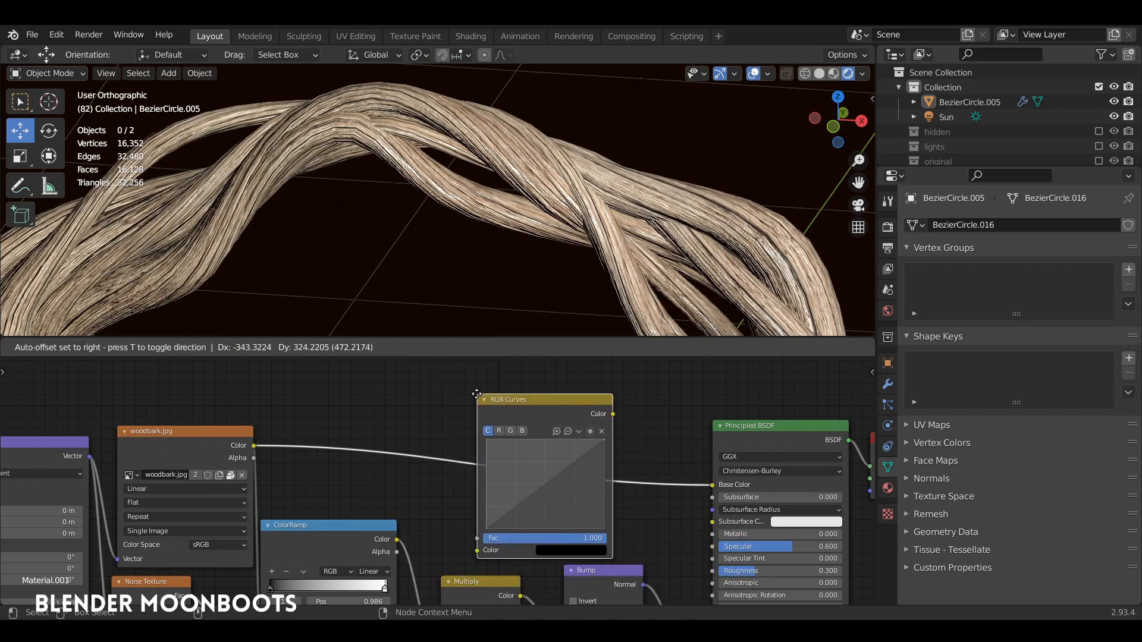
{"action": "left_click", "coordinate": [541, 395]}
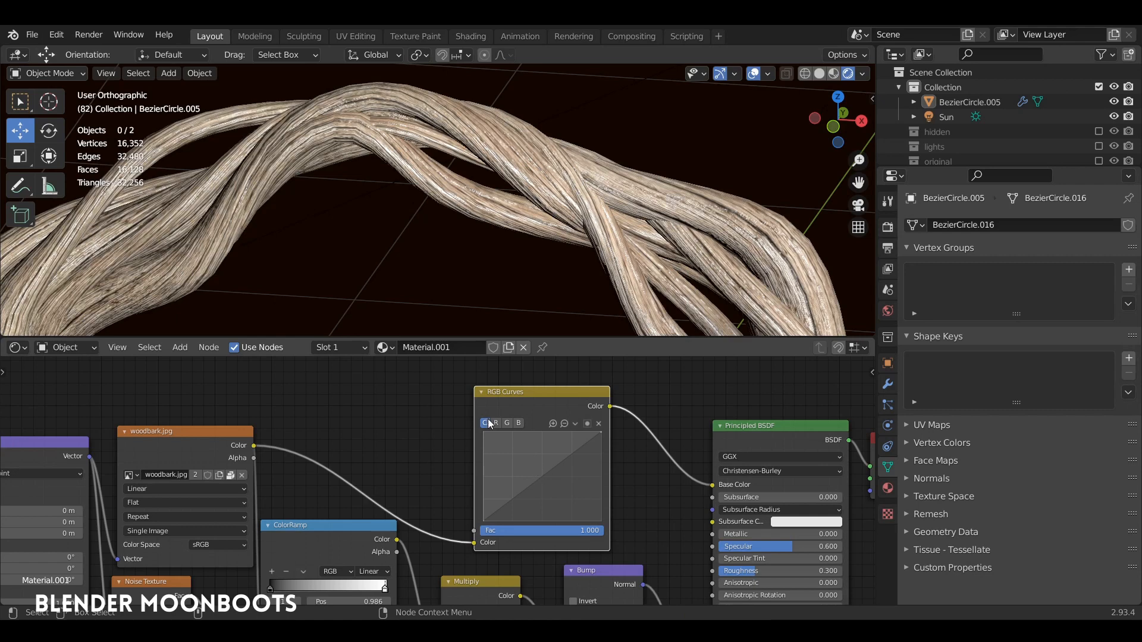
Raise the red channel's midtones in the RGB Curves node with a curve point at X 0.32609, Y 0.56000.
{"action": "mouse_move", "coordinate": [534, 480]}
{"action": "left_mouse_down"}
{"action": "mouse_move", "coordinate": [544, 489]}
{"action": "mouse_move", "coordinate": [537, 466]}
{"action": "mouse_move", "coordinate": [528, 472]}
{"action": "left_mouse_up"}
{"action": "left_click", "coordinate": [496, 422]}
{"action": "middle_click_drag", "start_coordinate": [654, 312], "coordinate": [709, 235]}
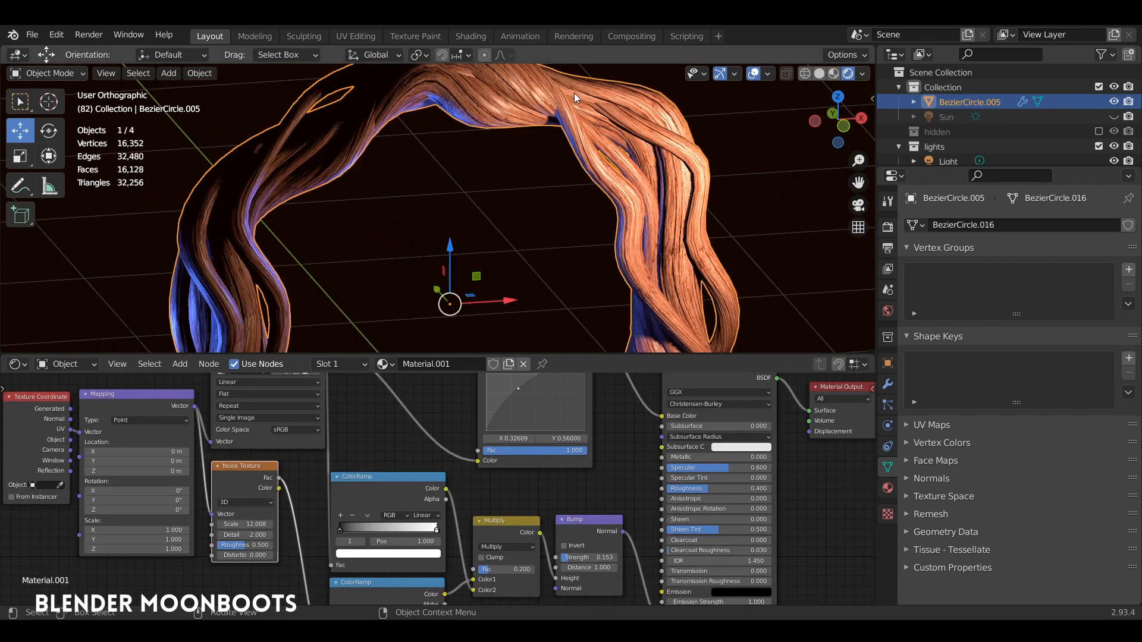
Review the whole bark node tree in a maximized node editor, including the combined and red curves of RGB Curves.
{"action": "key", "text": "ctrl+space"}
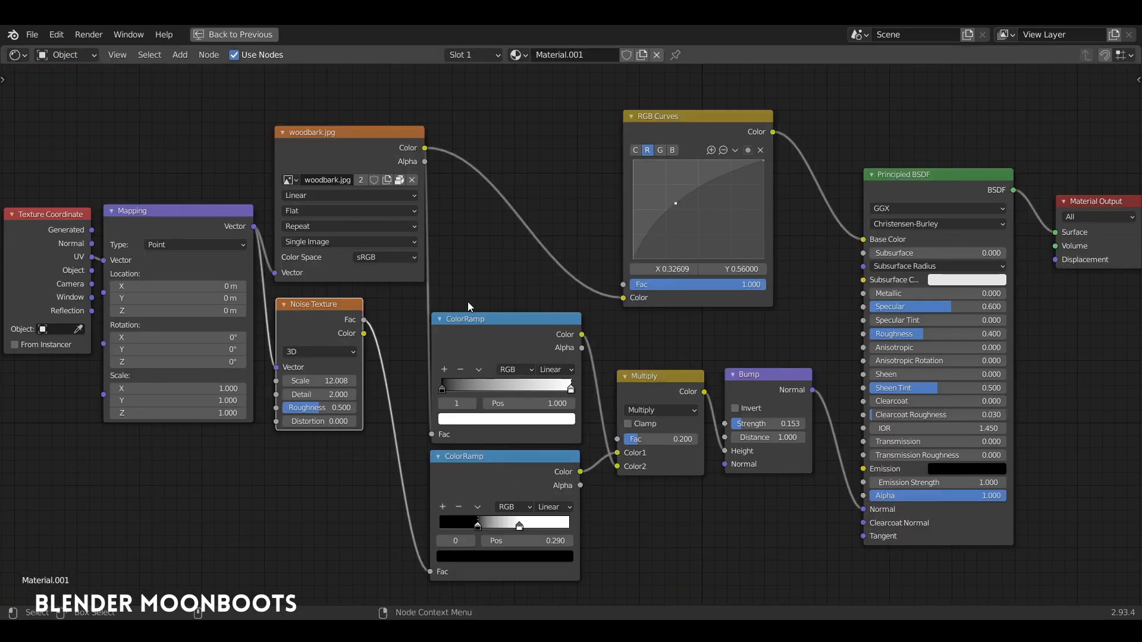
{"action": "middle_click_drag", "start_coordinate": [500, 255], "coordinate": [496, 256]}
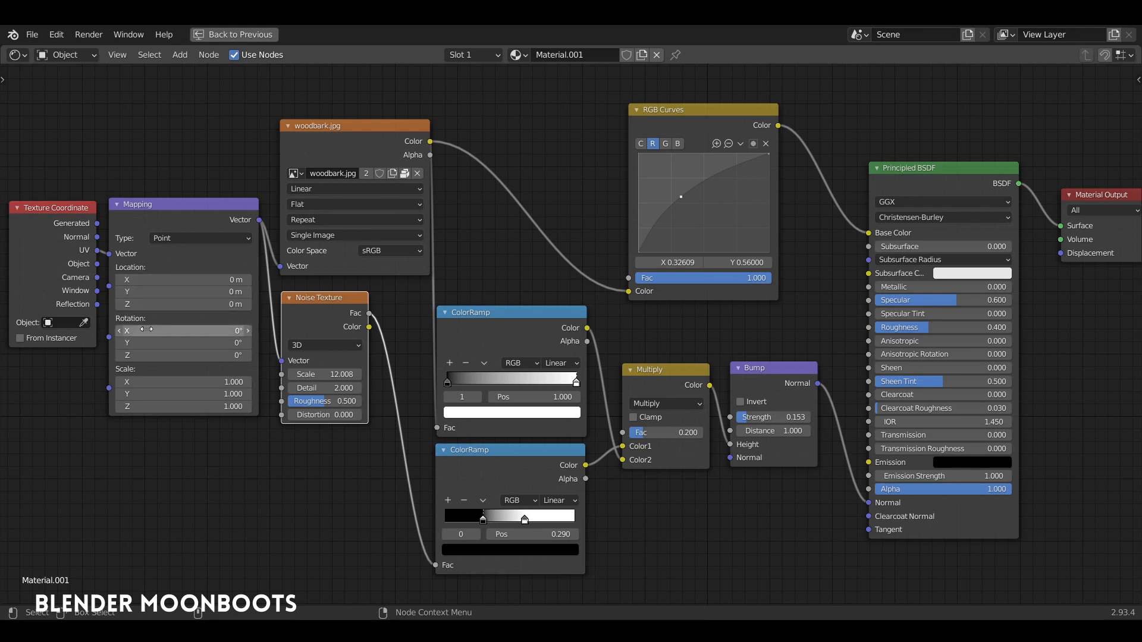
{"action": "left_click_drag", "start_coordinate": [343, 127], "coordinate": [339, 126]}
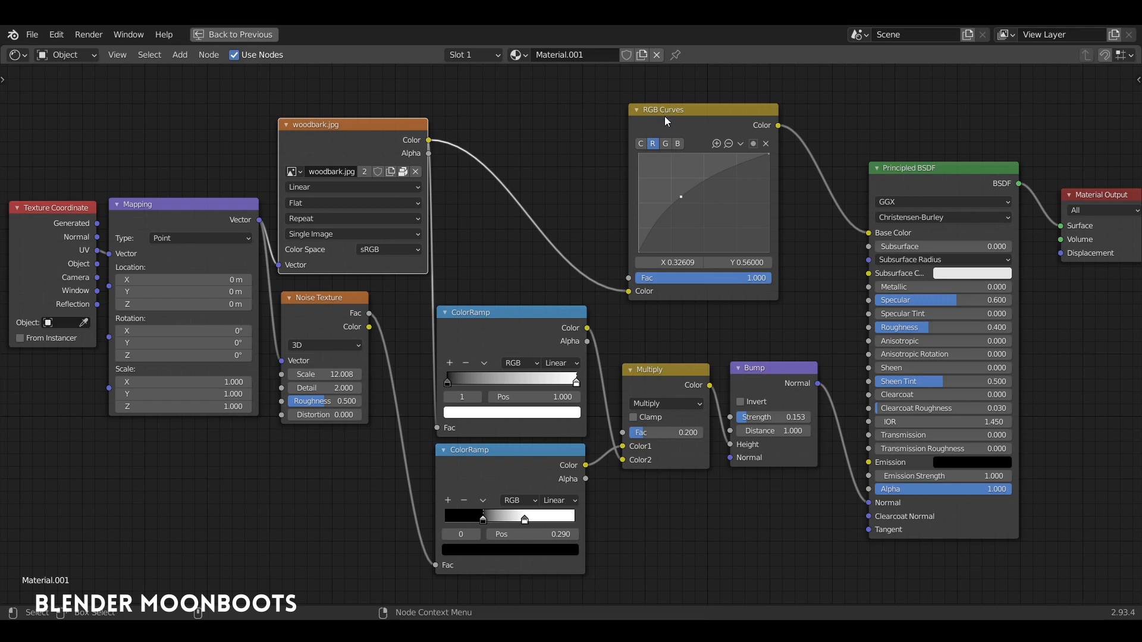
{"action": "left_click_drag", "start_coordinate": [674, 110], "coordinate": [658, 112]}
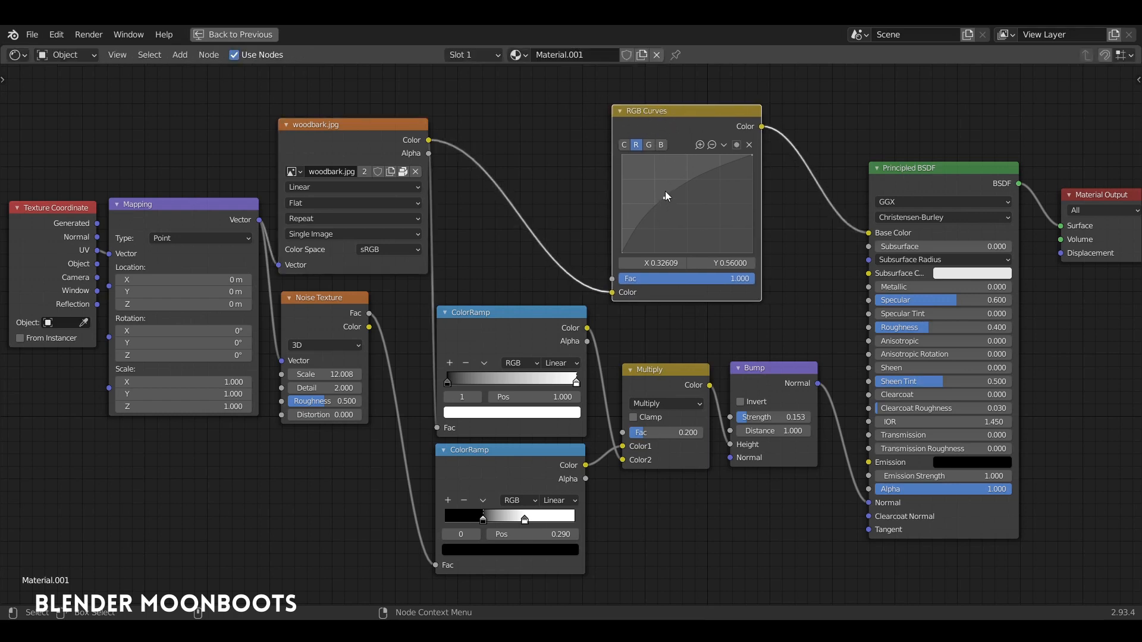
{"action": "left_click", "coordinate": [622, 145]}
{"action": "left_click", "coordinate": [635, 145]}
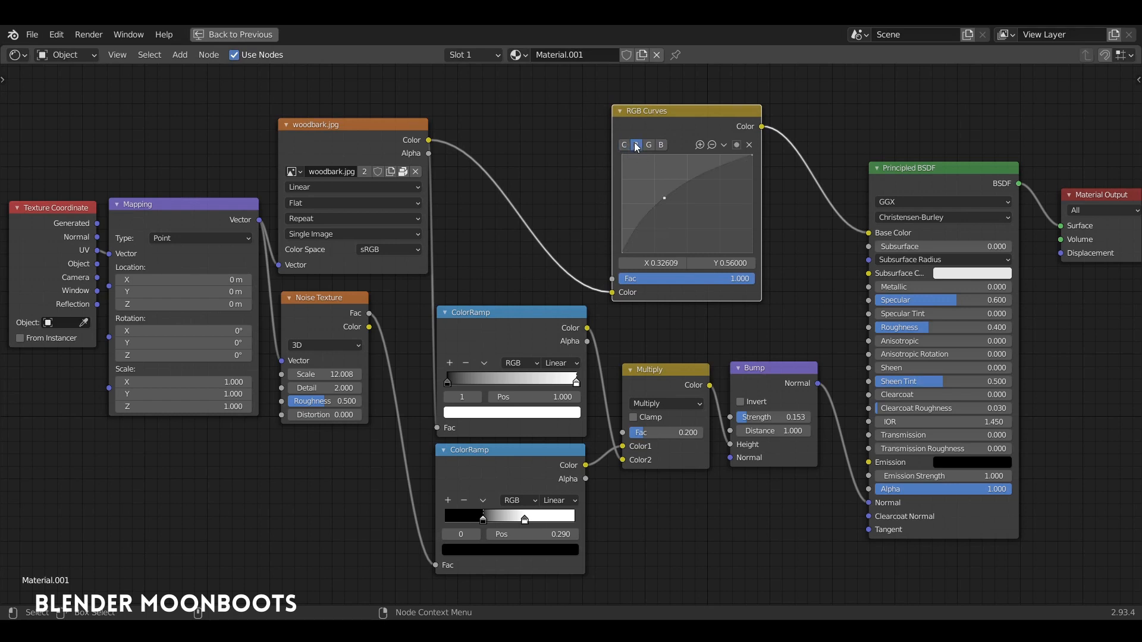
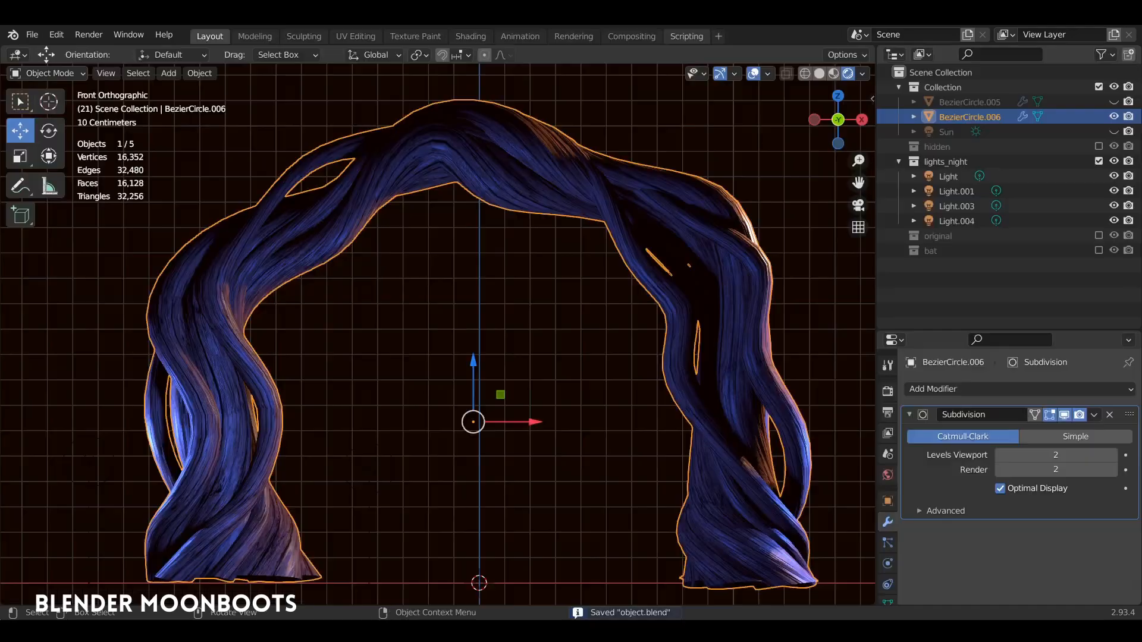
Apply the Subdivision modifier on BezierCircle.006 and switch the arch to Sculpt Mode.
{"action": "left_click", "coordinate": [669, 406]}
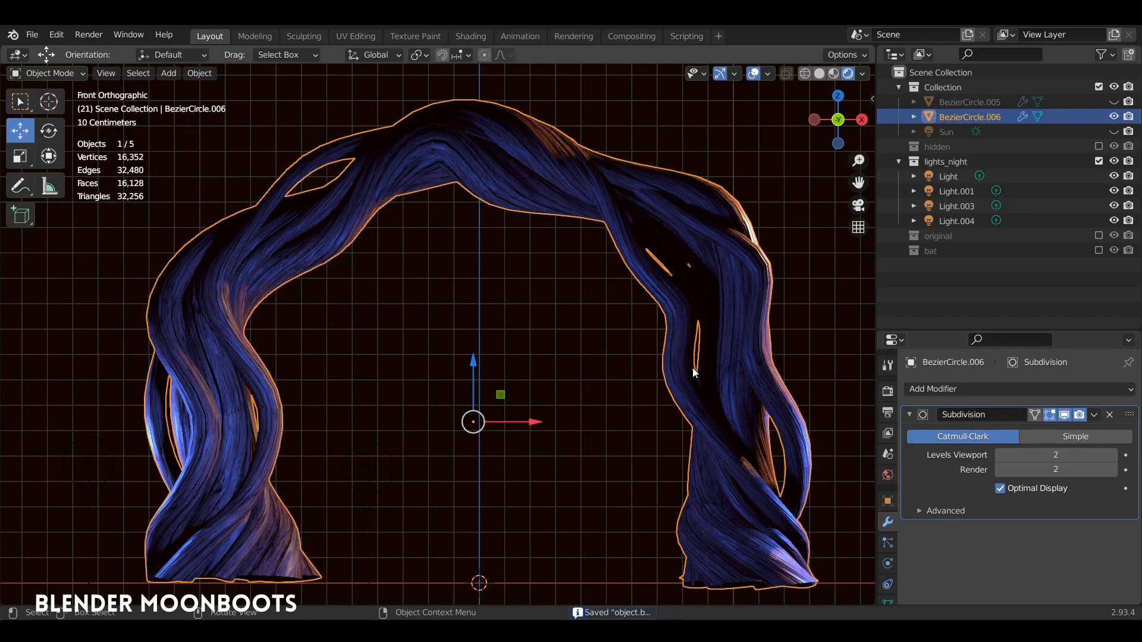
{"action": "left_click", "coordinate": [1095, 415]}
{"action": "left_click", "coordinate": [1072, 432]}
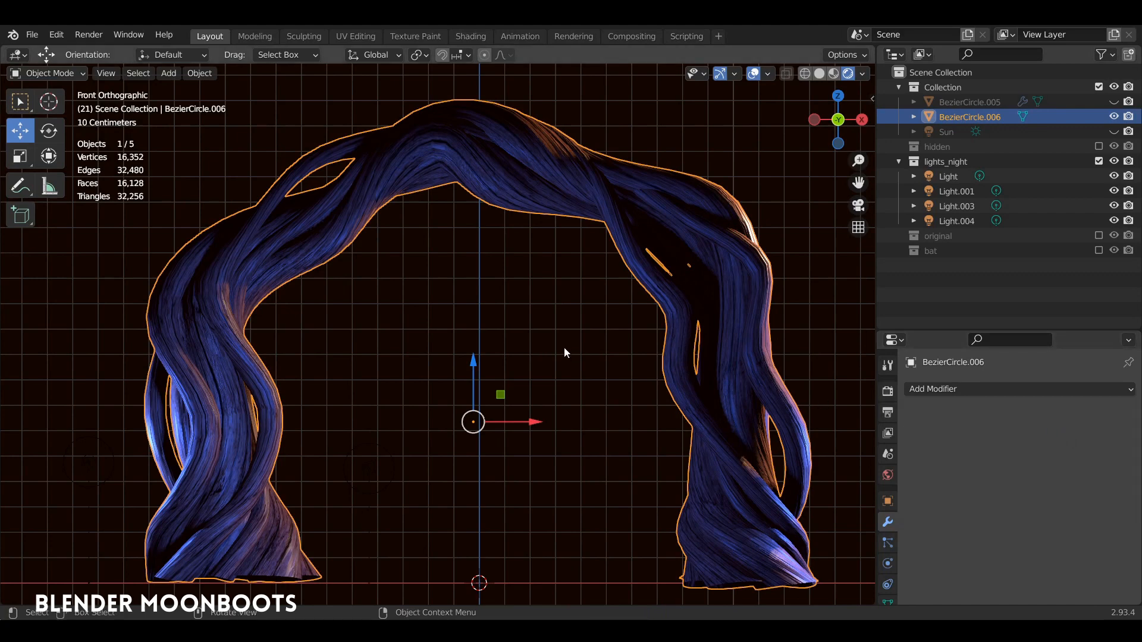
{"action": "key", "text": "ctrl+Tab"}
{"action": "left_click", "coordinate": [563, 423]}
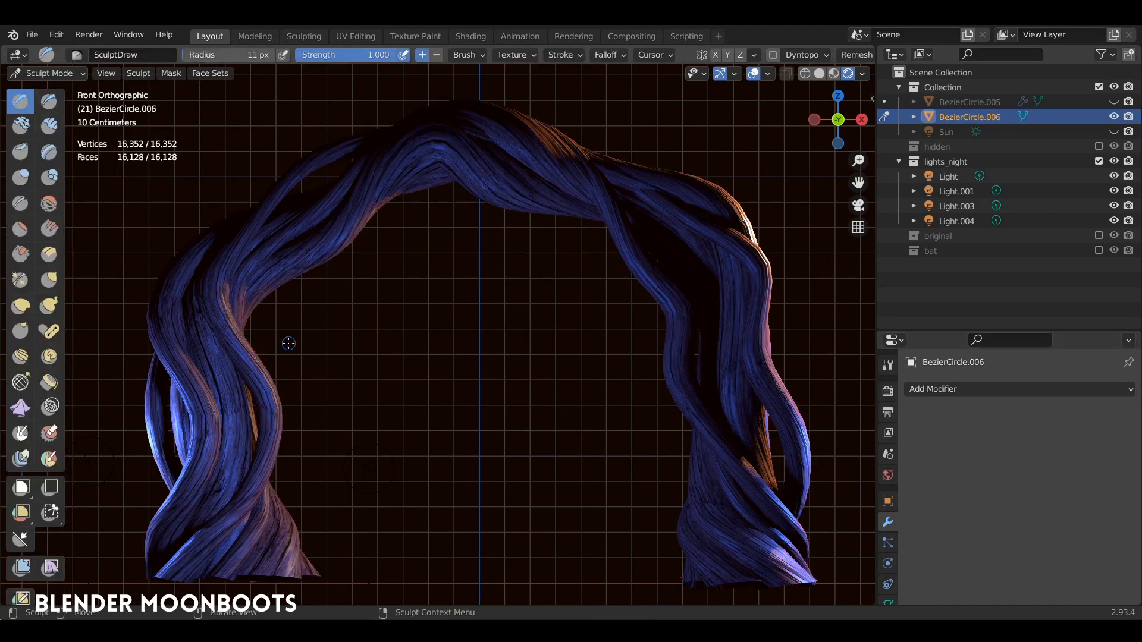
Set the SculptDraw brush radius to 30 px and build up irregular bulges on the vines along both legs and the arch's crown.
{"action": "key", "text": "f"}
{"action": "left_click_drag", "start_coordinate": [207, 391], "coordinate": [207, 429]}
{"action": "left_click_drag", "start_coordinate": [309, 244], "coordinate": [339, 245]}
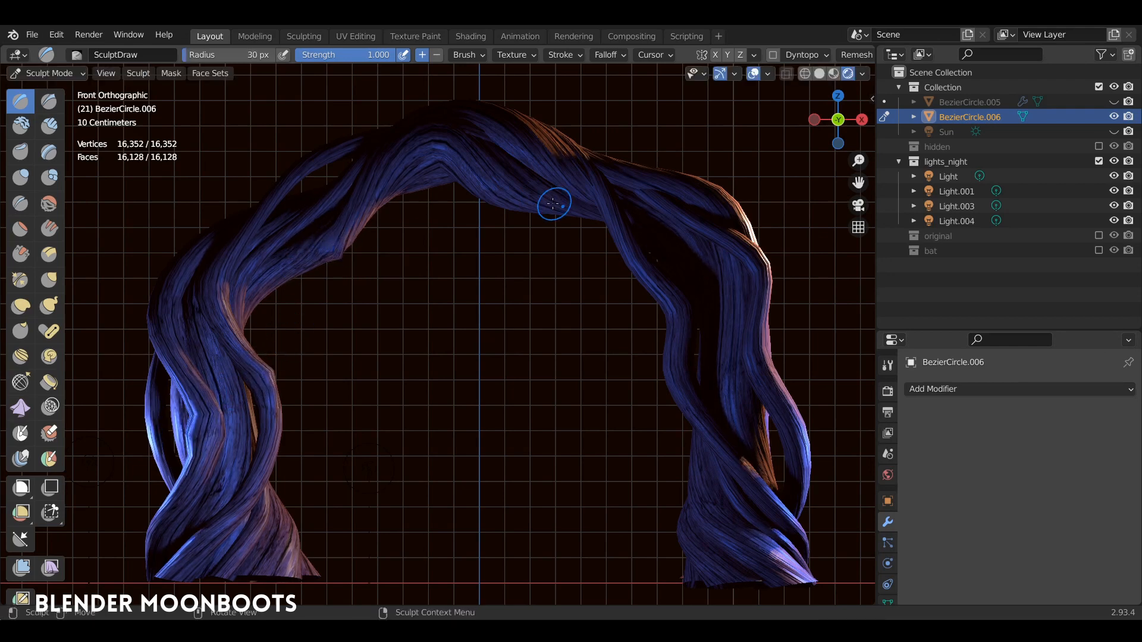
{"action": "left_click_drag", "start_coordinate": [554, 204], "coordinate": [482, 191]}
{"action": "left_click_drag", "start_coordinate": [664, 294], "coordinate": [666, 290]}
{"action": "mouse_move", "coordinate": [766, 281]}
{"action": "left_mouse_down"}
{"action": "mouse_move", "coordinate": [764, 359]}
{"action": "mouse_move", "coordinate": [812, 469]}
{"action": "left_mouse_up"}
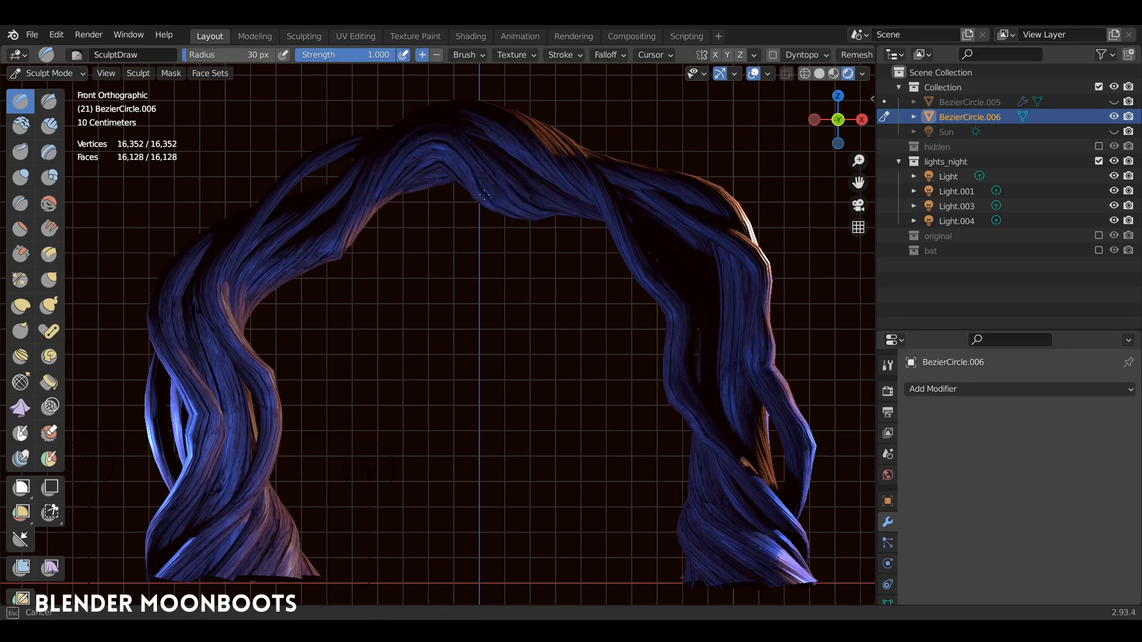
{"action": "mouse_move", "coordinate": [156, 321]}
{"action": "left_mouse_down"}
{"action": "mouse_move", "coordinate": [154, 296]}
{"action": "mouse_move", "coordinate": [179, 483]}
{"action": "mouse_move", "coordinate": [241, 371]}
{"action": "mouse_move", "coordinate": [237, 350]}
{"action": "mouse_move", "coordinate": [332, 242]}
{"action": "mouse_move", "coordinate": [476, 196]}
{"action": "mouse_move", "coordinate": [618, 254]}
{"action": "left_mouse_up"}
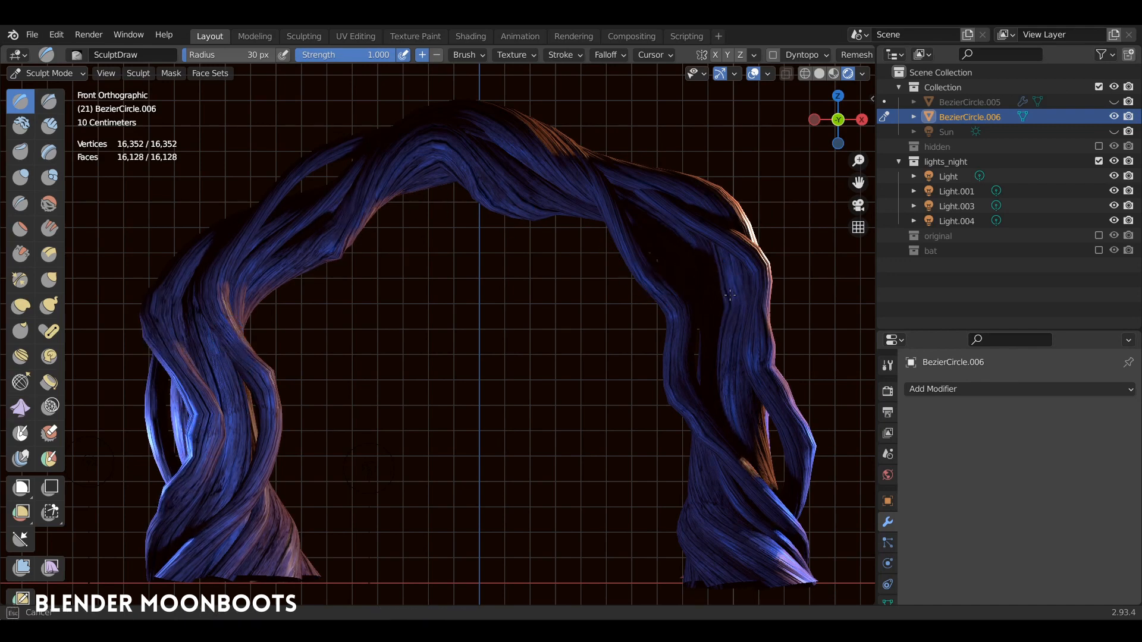
{"action": "mouse_move", "coordinate": [500, 158]}
{"action": "left_mouse_down"}
{"action": "mouse_move", "coordinate": [511, 195]}
{"action": "mouse_move", "coordinate": [553, 173]}
{"action": "left_mouse_up"}
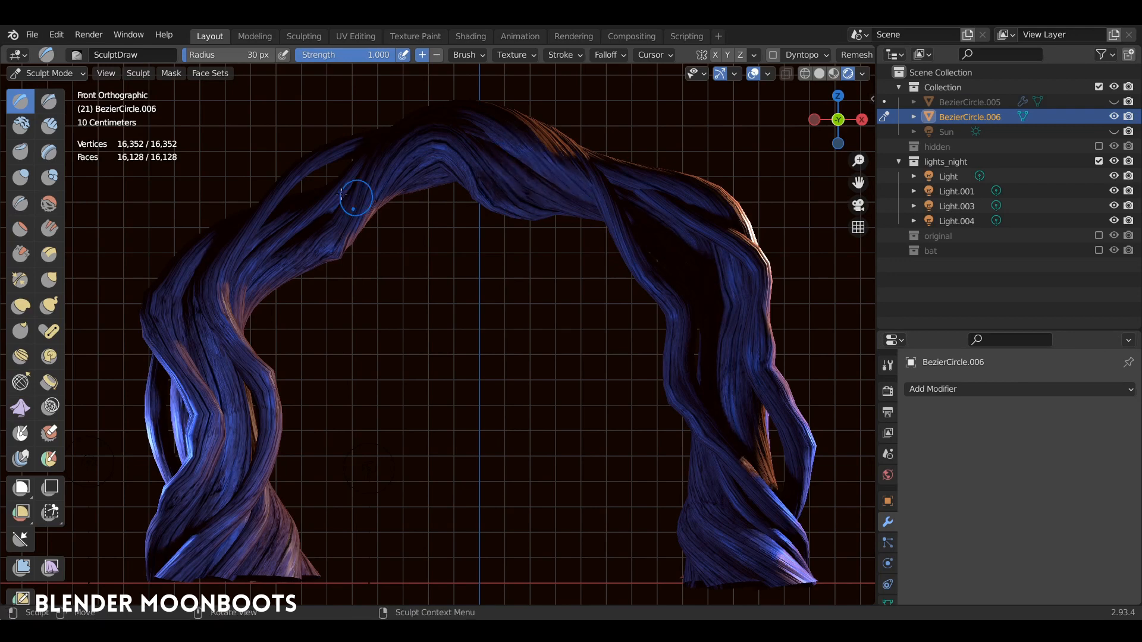
Carve grooves with the Crease brush into the upper left vines, the underside of the crown and the right leg.
{"action": "left_click", "coordinate": [19, 204]}
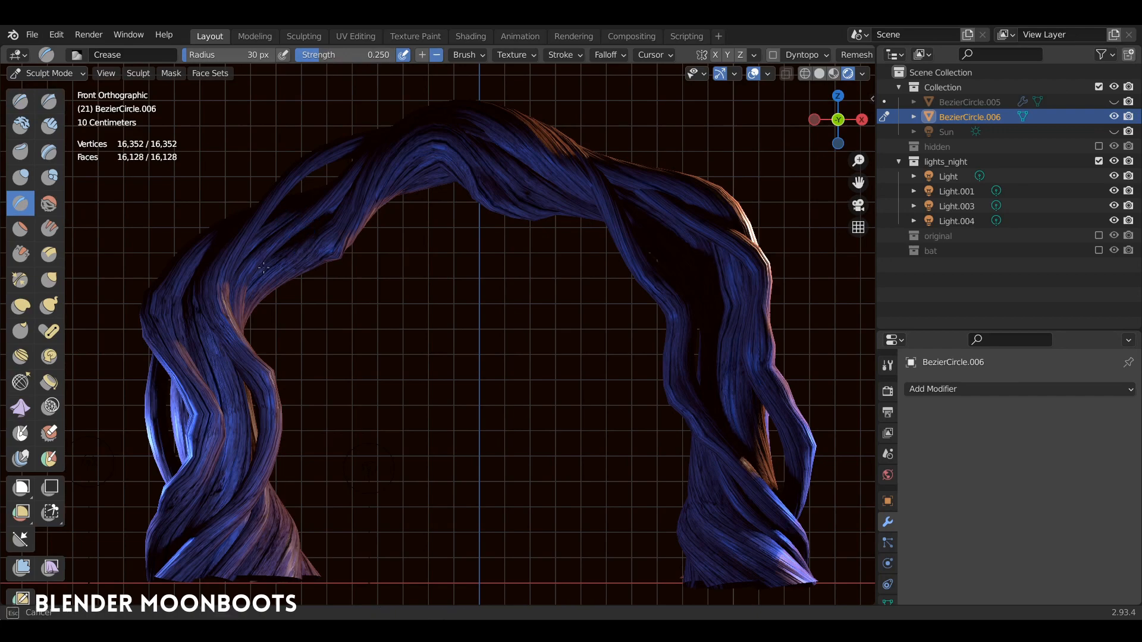
{"action": "left_click_drag", "start_coordinate": [314, 242], "coordinate": [313, 243]}
{"action": "left_click_drag", "start_coordinate": [506, 194], "coordinate": [538, 206]}
{"action": "left_click_drag", "start_coordinate": [680, 318], "coordinate": [679, 364]}
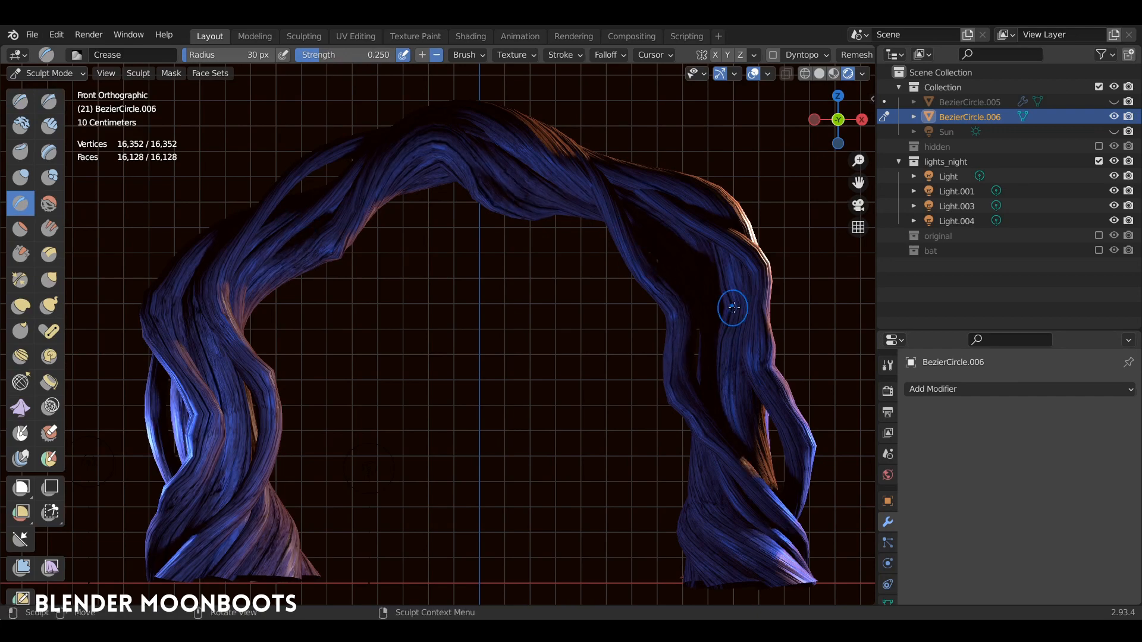